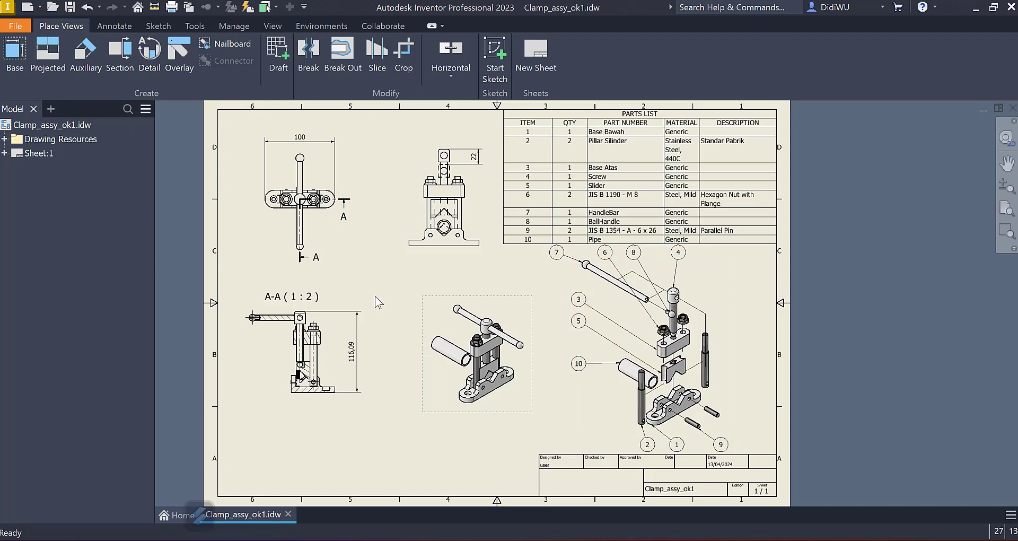
Step: Add a new drawing sheet and start a base view on it using the part file Base Bawah.ipt
{"action": "left_click_drag", "start_coordinate": [300, 236], "coordinate": [301, 236]}
{"action": "left_click", "coordinate": [540, 69]}
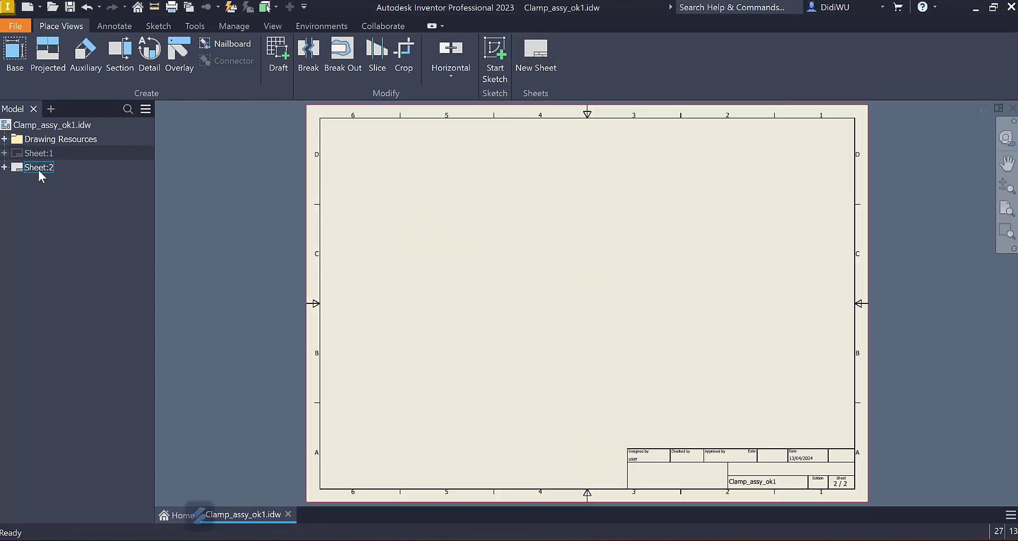
{"action": "left_click", "coordinate": [20, 69]}
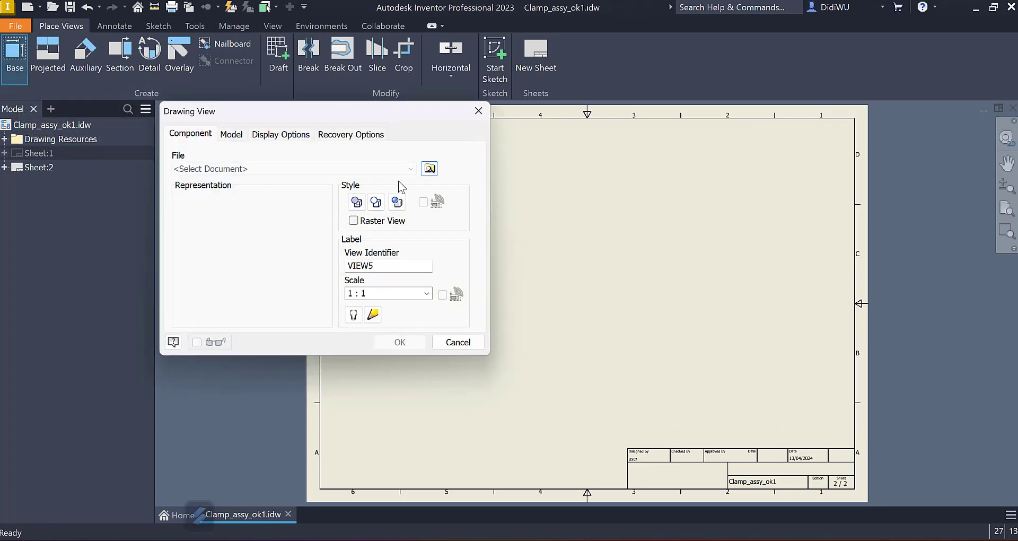
{"action": "left_click", "coordinate": [429, 168]}
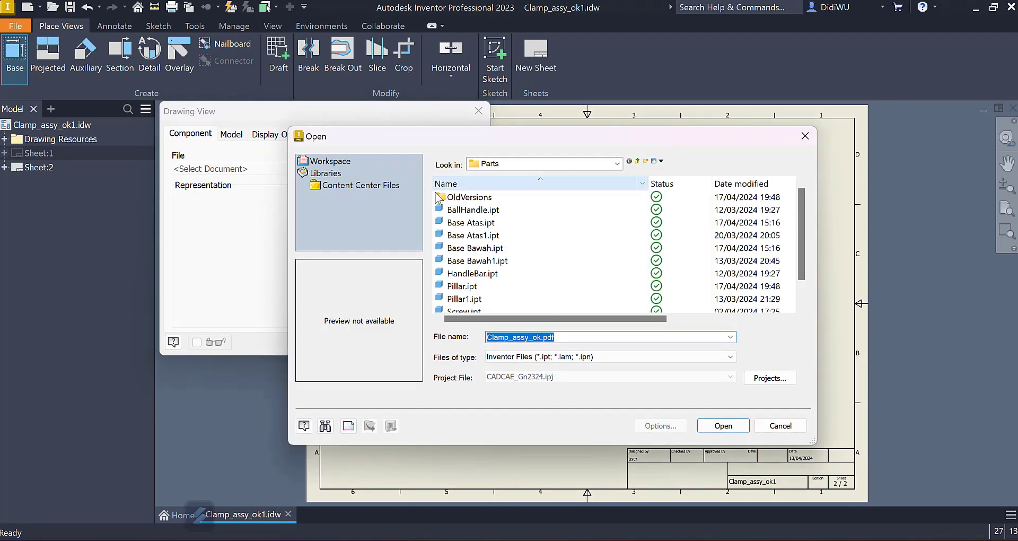
{"action": "left_click", "coordinate": [524, 248]}
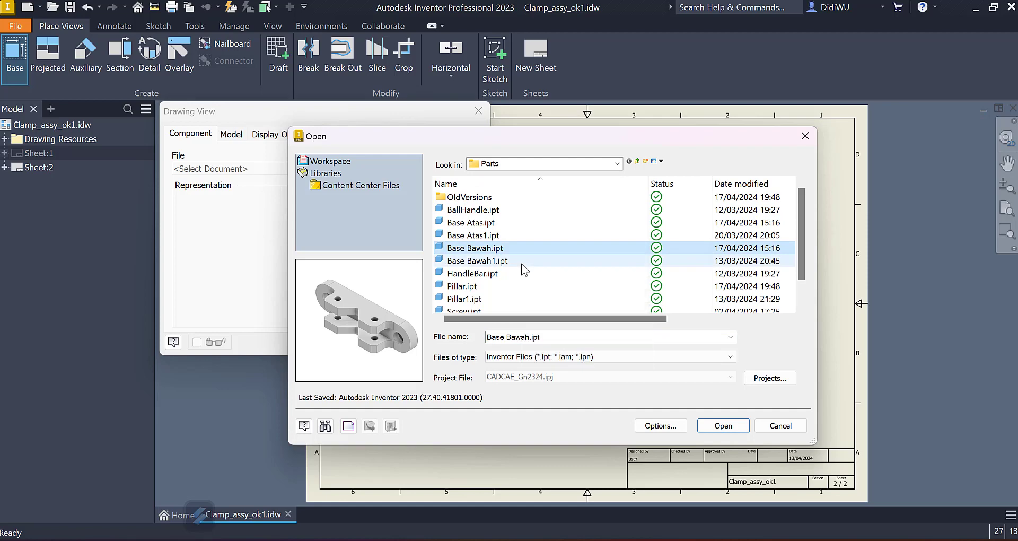
{"action": "left_click", "coordinate": [522, 263]}
{"action": "left_click", "coordinate": [523, 248]}
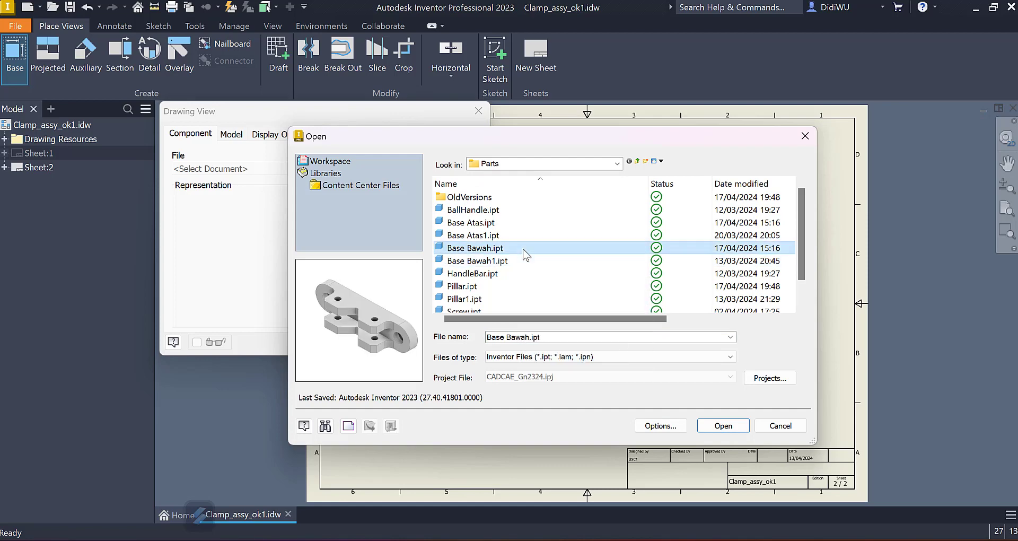
{"action": "left_click", "coordinate": [523, 261]}
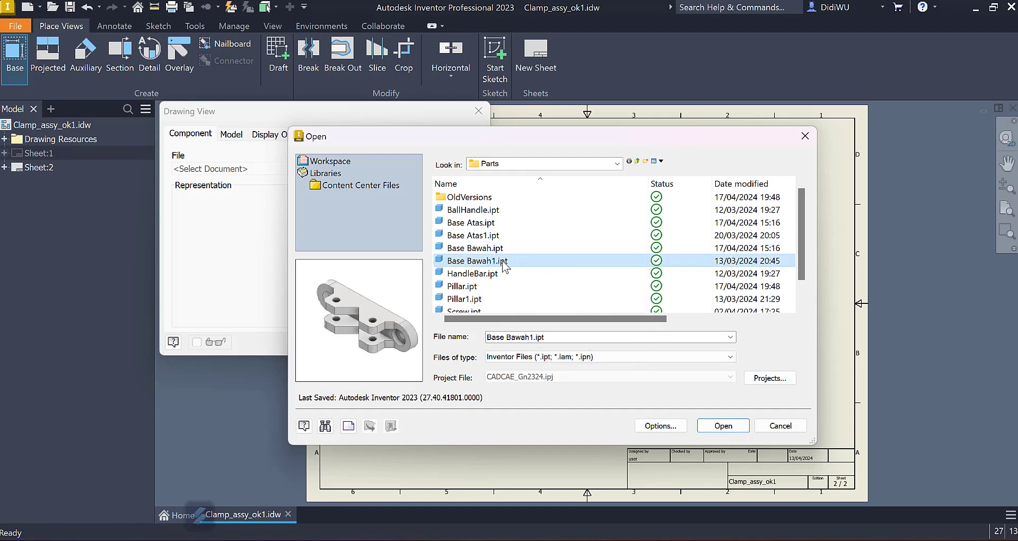
{"action": "mouse_move", "coordinate": [705, 132]}
{"action": "left_mouse_down"}
{"action": "mouse_move", "coordinate": [577, 195]}
{"action": "mouse_move", "coordinate": [683, 142]}
{"action": "left_mouse_up"}
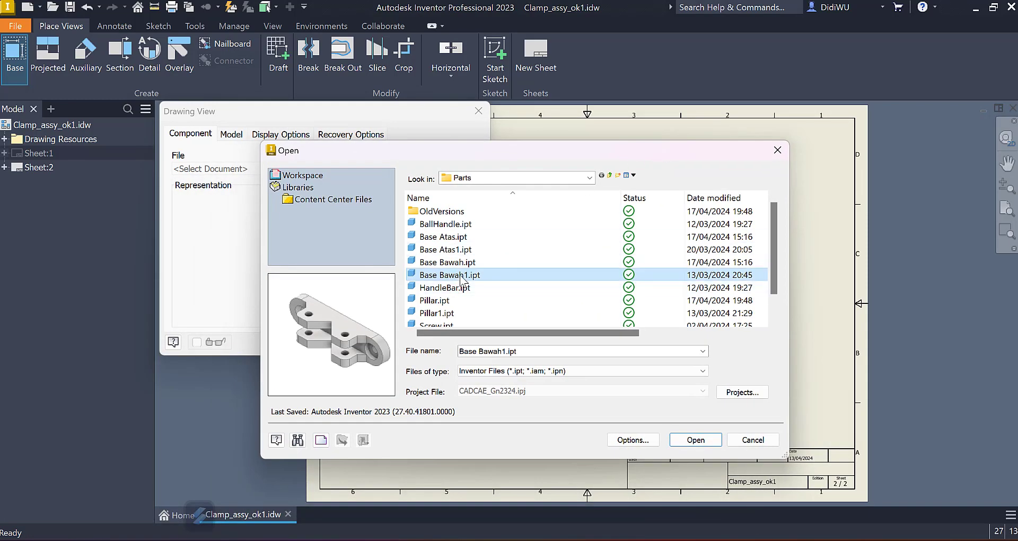
{"action": "left_click", "coordinate": [457, 263]}
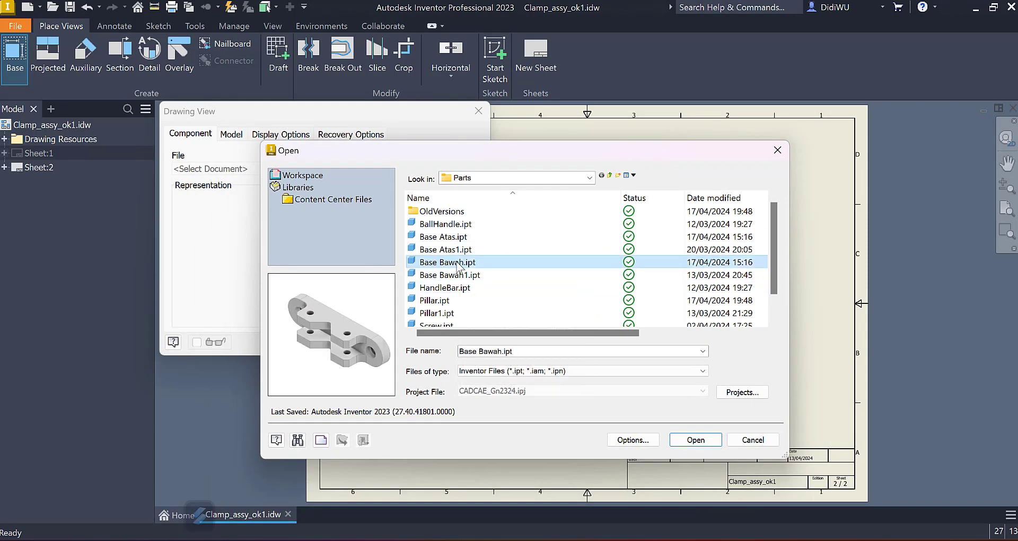
{"action": "left_click", "coordinate": [694, 440]}
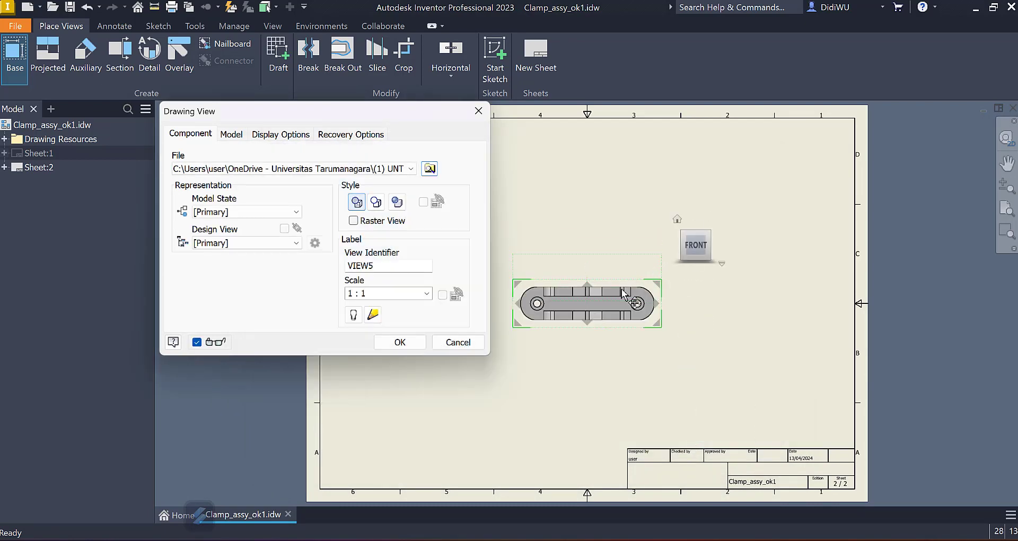
Step: Move the base view preview from the sheet's centre to the upper-left area of the sheet
{"action": "mouse_move", "coordinate": [386, 109]}
{"action": "left_mouse_down"}
{"action": "mouse_move", "coordinate": [351, 70]}
{"action": "mouse_move", "coordinate": [259, 37]}
{"action": "left_mouse_up"}
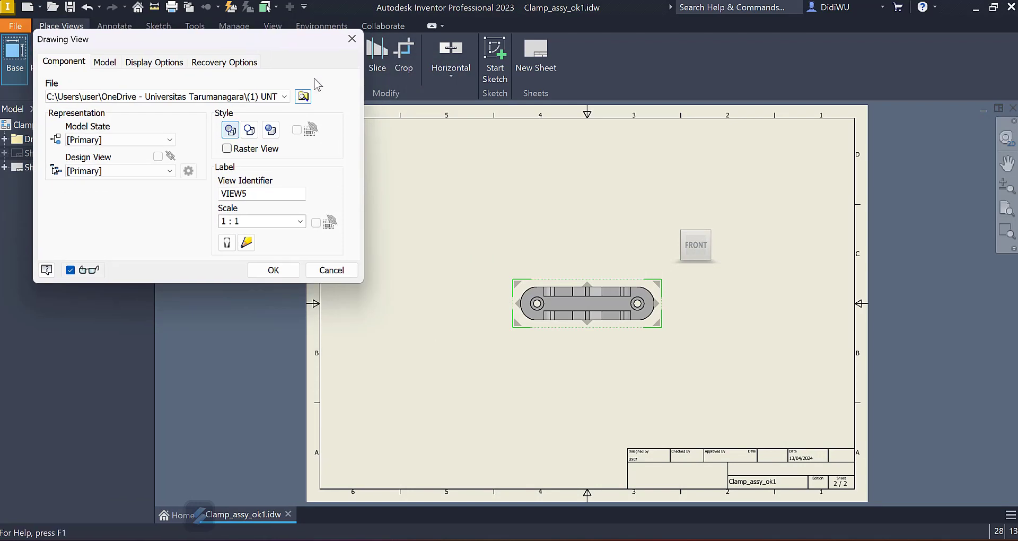
{"action": "left_click_drag", "start_coordinate": [639, 300], "coordinate": [570, 214]}
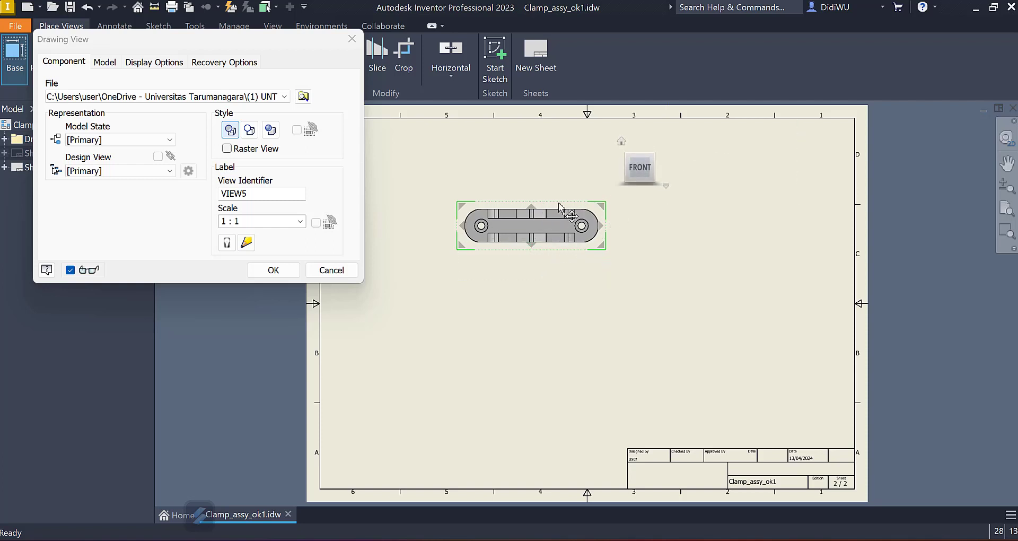
{"action": "middle_click_drag", "start_coordinate": [536, 266], "coordinate": [616, 303]}
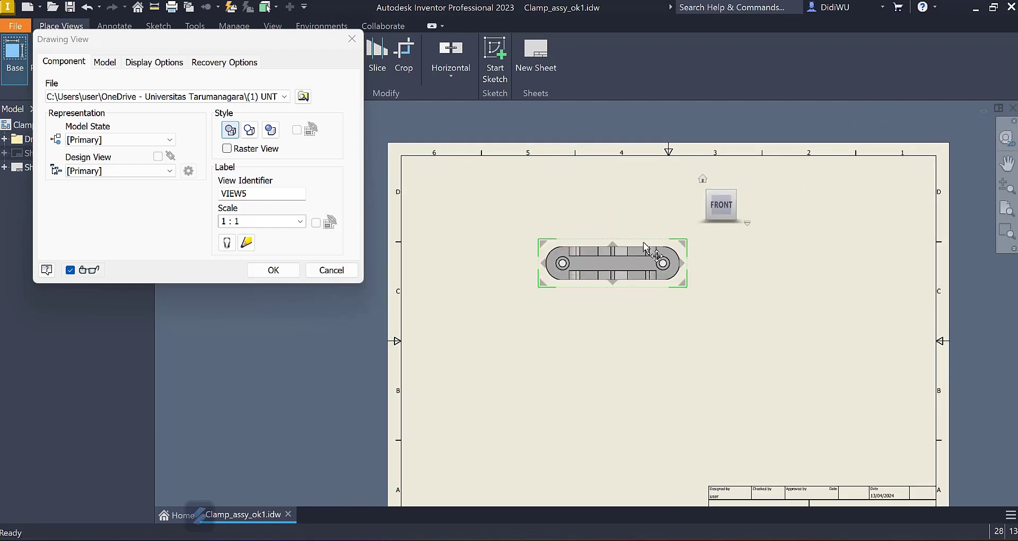
{"action": "left_click_drag", "start_coordinate": [641, 240], "coordinate": [558, 241]}
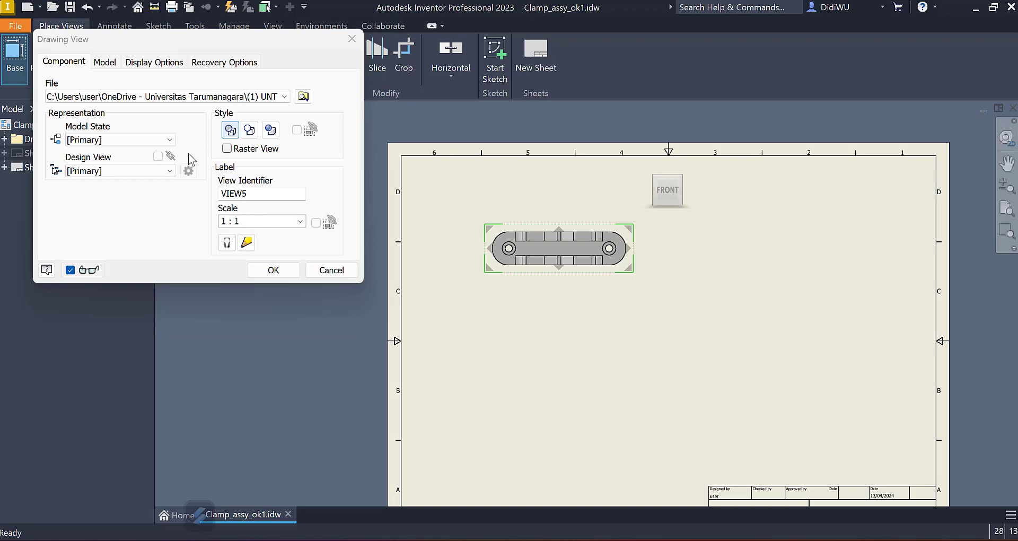
Step: Create the base view with the Hidden Line Removed style and tangent edges shown, and shift it closer to the sheet's upper-left corner
{"action": "left_click", "coordinate": [250, 131]}
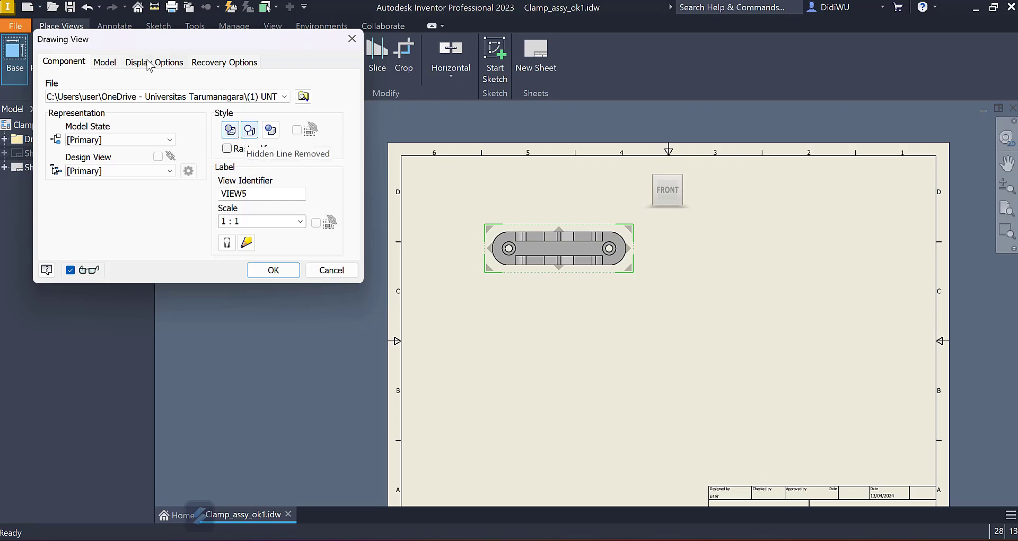
{"action": "left_click", "coordinate": [106, 63]}
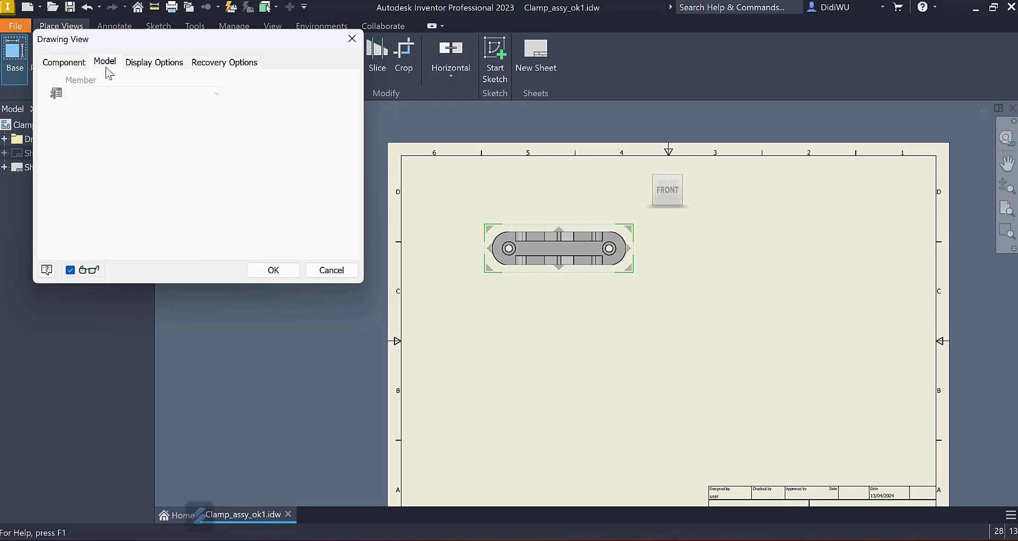
{"action": "left_click", "coordinate": [139, 67]}
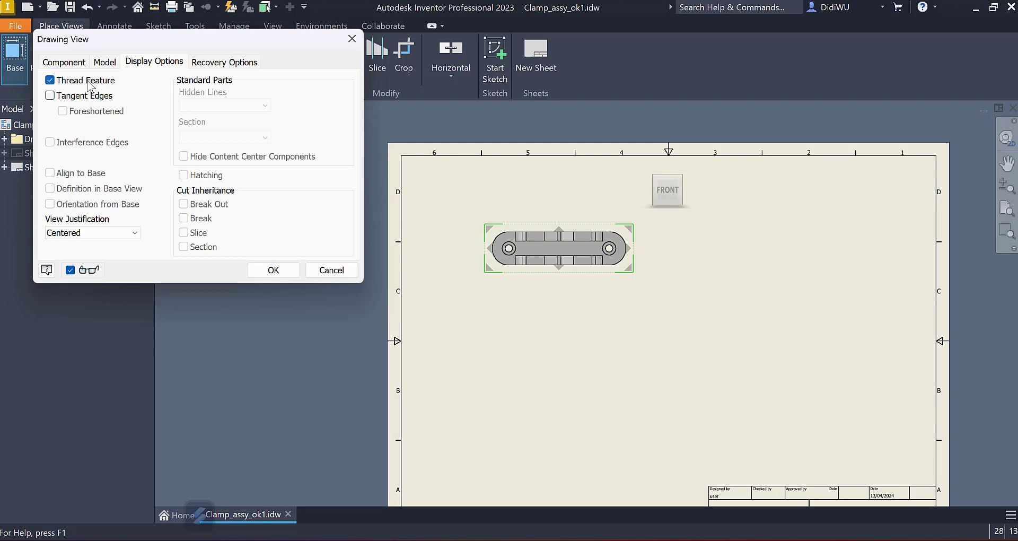
{"action": "left_click", "coordinate": [50, 96]}
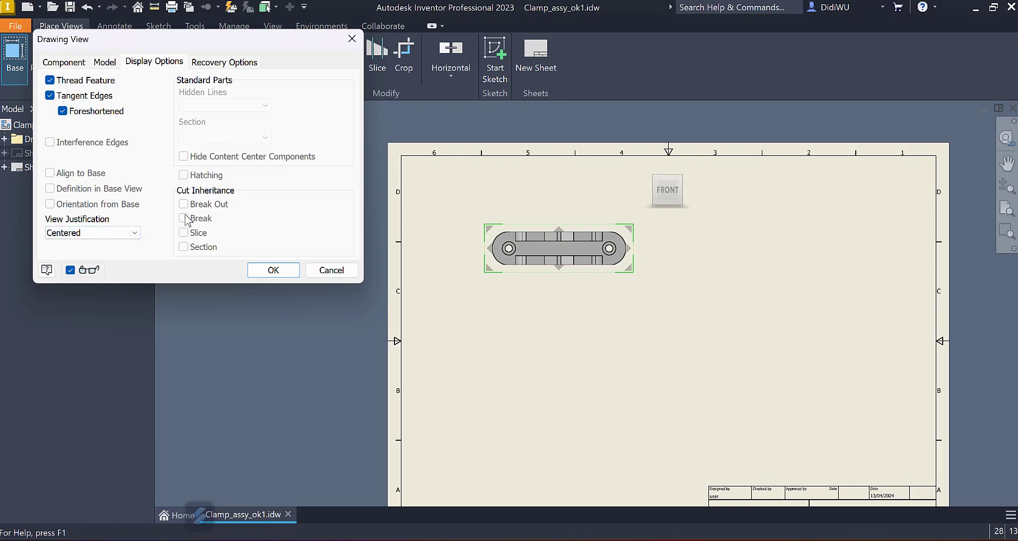
{"action": "left_click", "coordinate": [220, 64]}
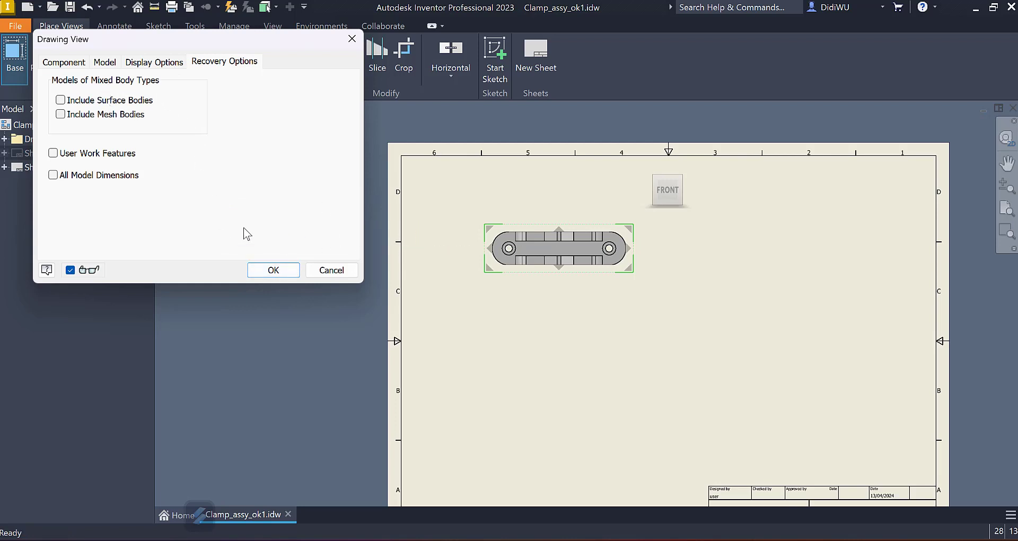
{"action": "left_click", "coordinate": [274, 271]}
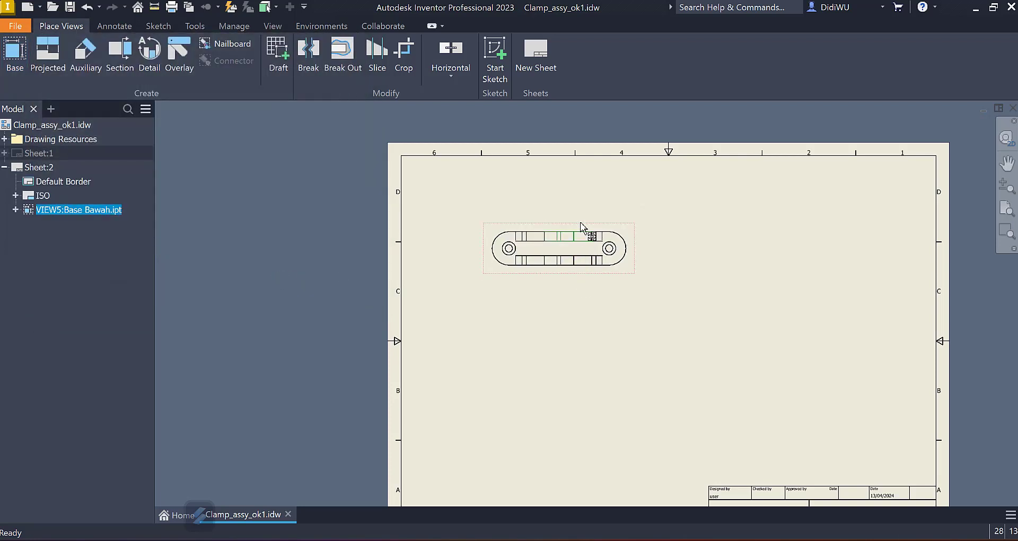
{"action": "left_click_drag", "start_coordinate": [581, 225], "coordinate": [538, 188]}
{"action": "middle_click_drag", "start_coordinate": [690, 271], "coordinate": [612, 243]}
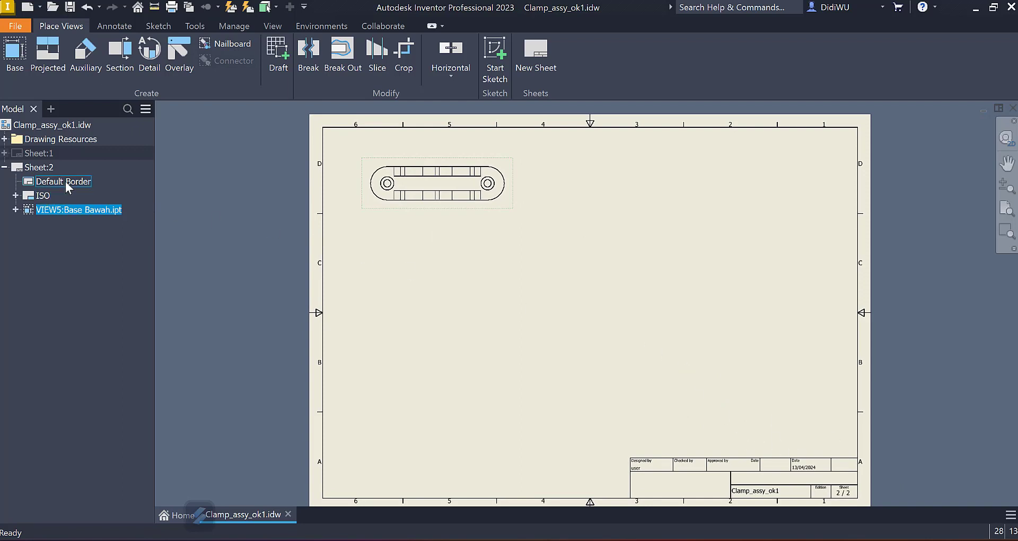
Step: Change the size of Sheet:2 to A4
{"action": "right_click", "coordinate": [38, 169]}
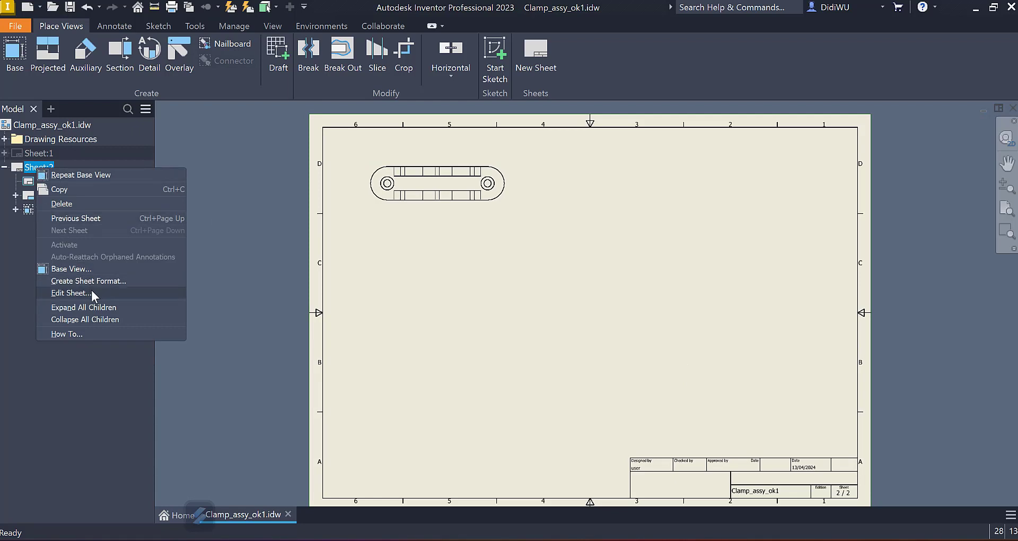
{"action": "left_click", "coordinate": [113, 292]}
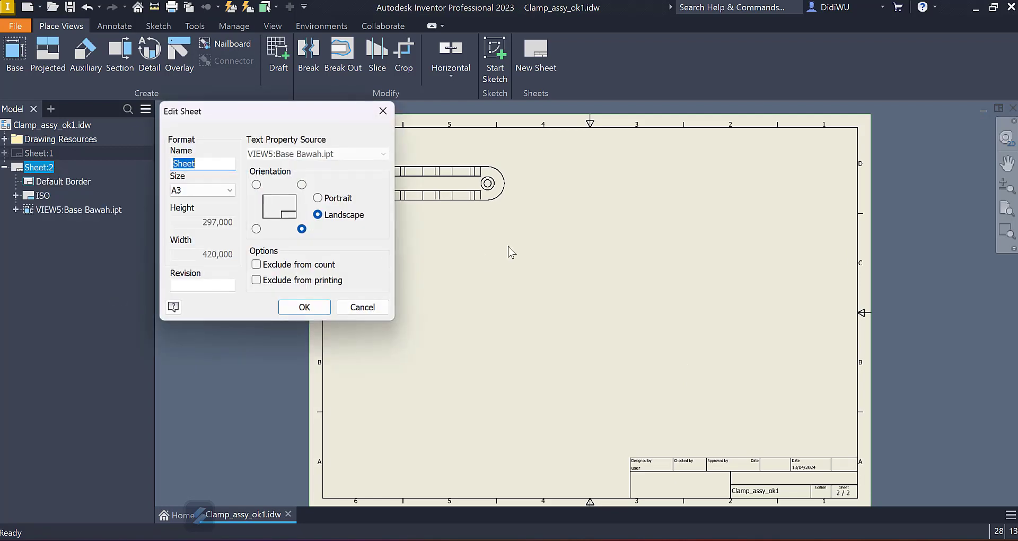
{"action": "left_click", "coordinate": [228, 190]}
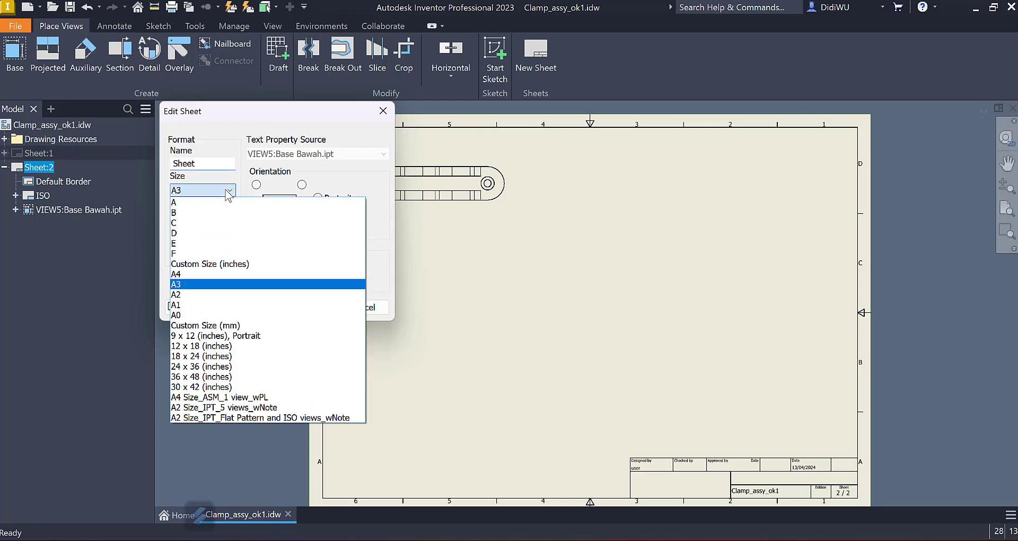
{"action": "left_click", "coordinate": [226, 275]}
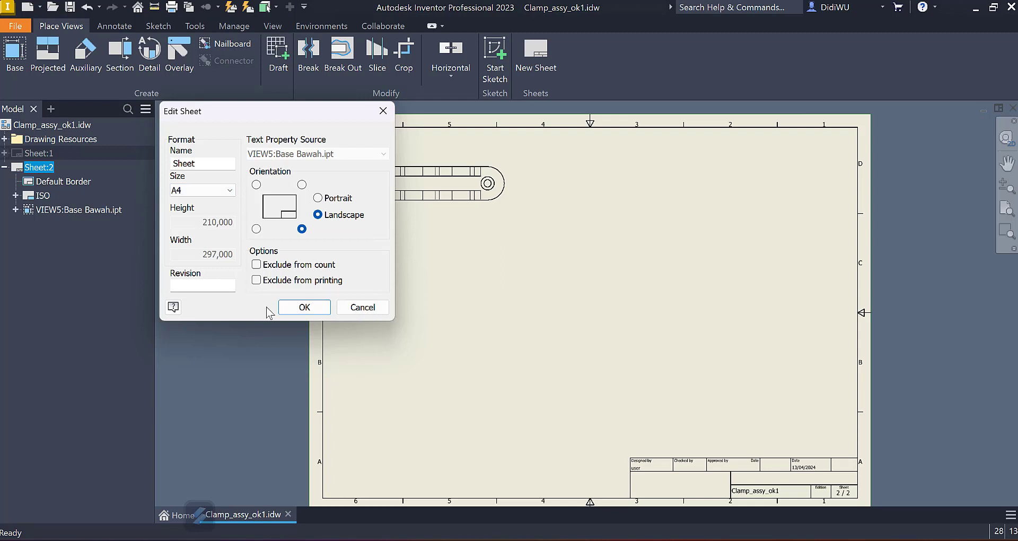
{"action": "left_click", "coordinate": [305, 307]}
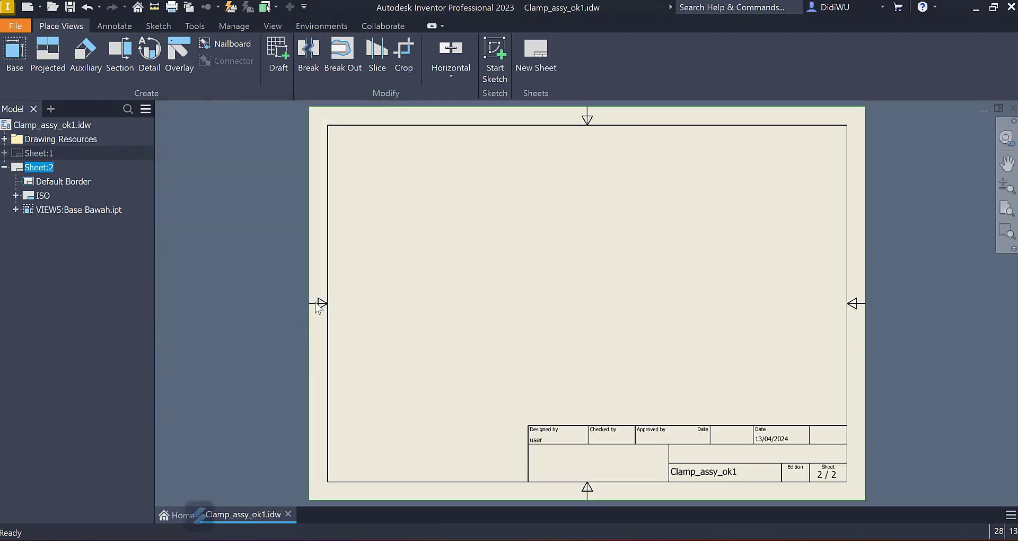
Step: Move the Base Bawah view back inside the border, near the upper-left corner of the A4 sheet
{"action": "scroll", "coordinate": [615, 252], "scroll_direction": "down", "scroll_amount": 5}
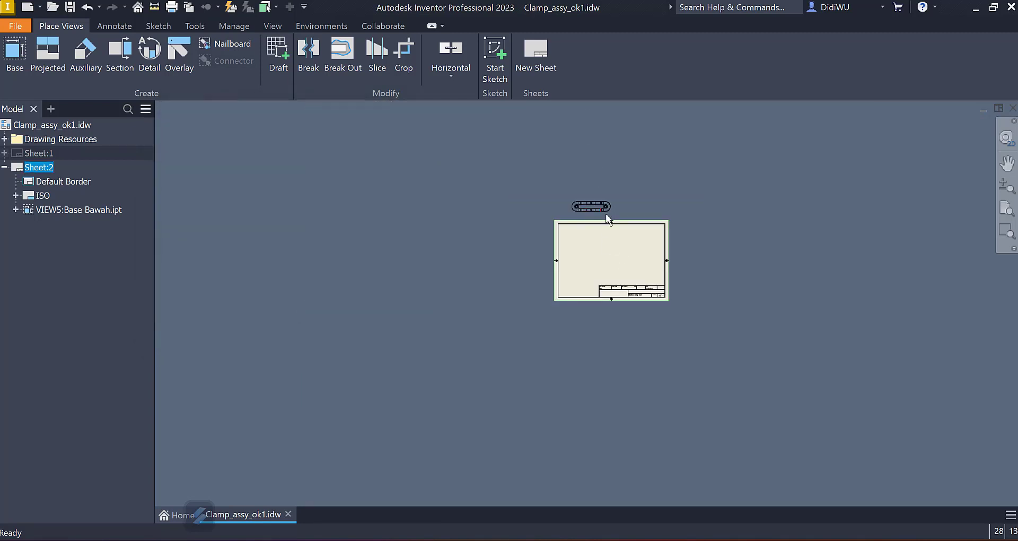
{"action": "scroll", "coordinate": [607, 217], "scroll_direction": "up", "scroll_amount": 5}
{"action": "left_click_drag", "start_coordinate": [582, 212], "coordinate": [575, 333]}
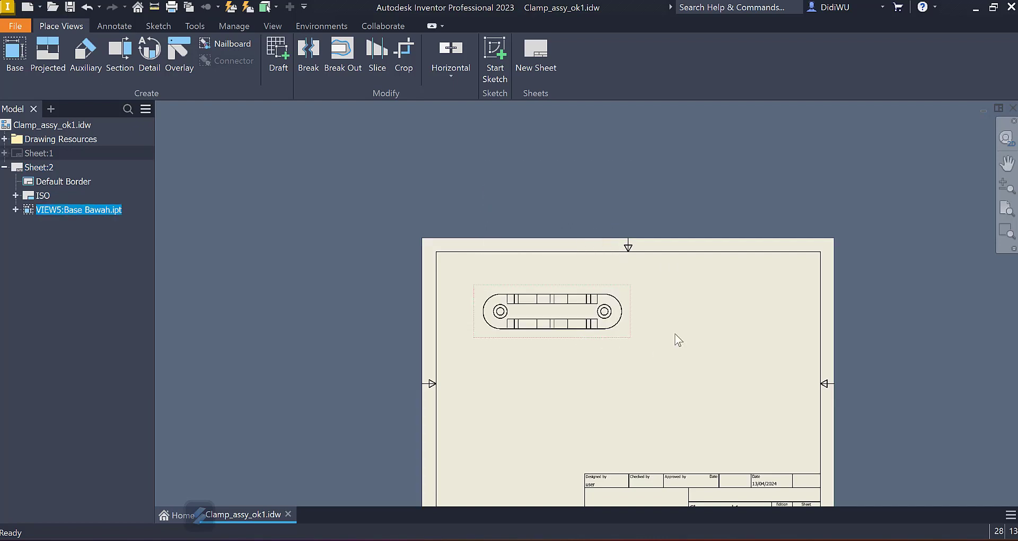
{"action": "middle_click_drag", "start_coordinate": [676, 340], "coordinate": [596, 225]}
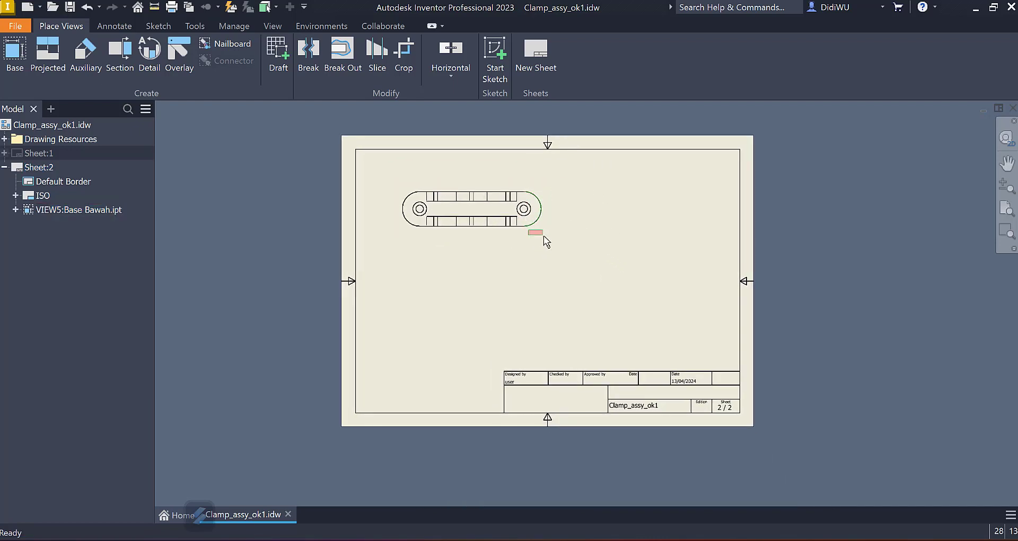
{"action": "left_click_drag", "start_coordinate": [530, 234], "coordinate": [528, 229]}
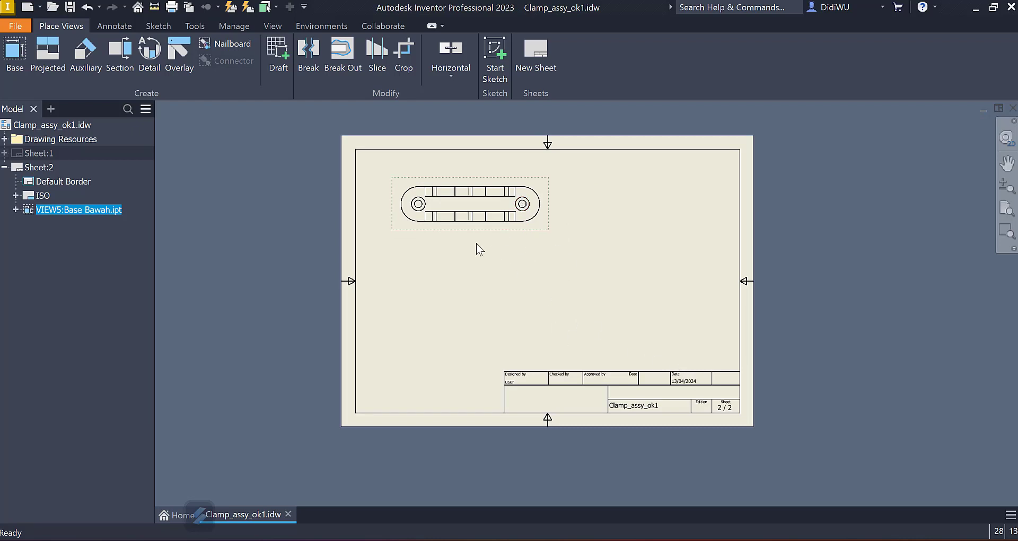
Step: Create a projected view of the Base Bawah part directly below the base view
{"action": "scroll", "coordinate": [477, 243], "scroll_direction": "up", "scroll_amount": 4}
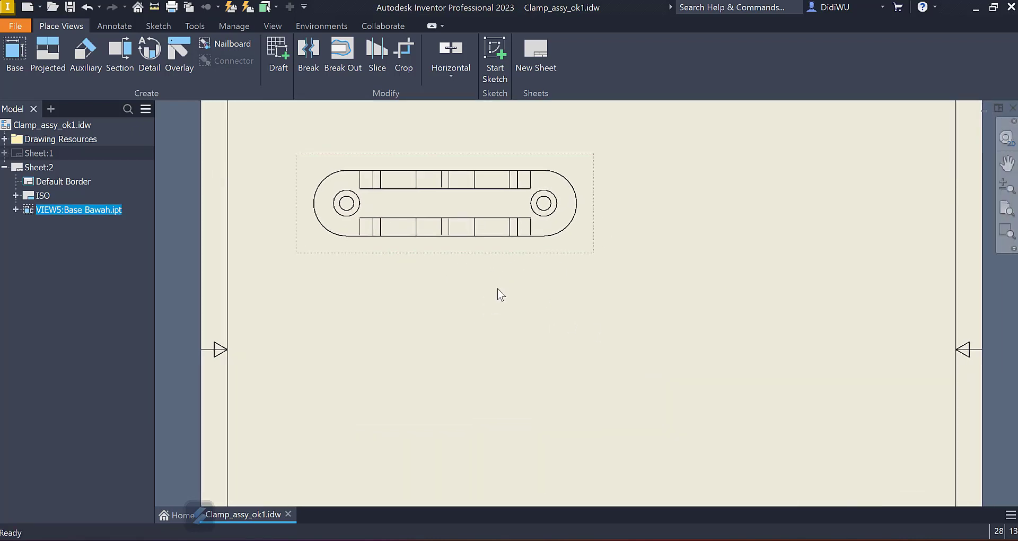
{"action": "middle_click_drag", "start_coordinate": [499, 294], "coordinate": [480, 313]}
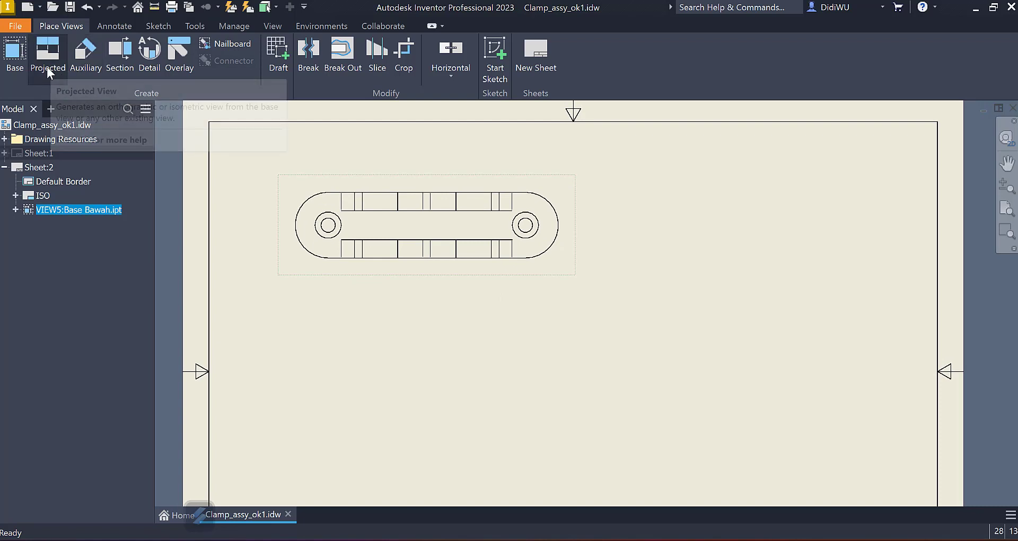
{"action": "left_click", "coordinate": [53, 72]}
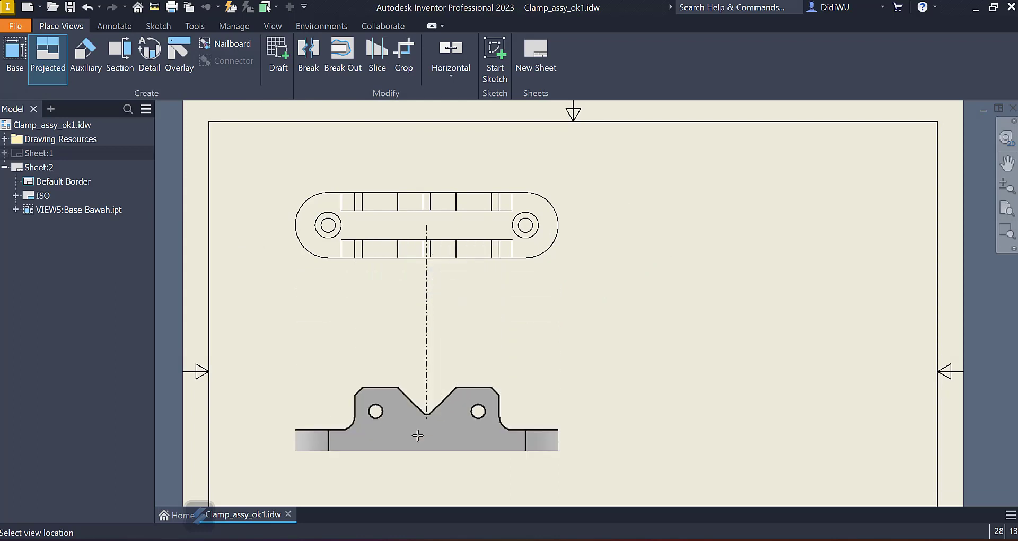
{"action": "middle_click_drag", "start_coordinate": [417, 441], "coordinate": [426, 352]}
{"action": "left_click", "coordinate": [420, 390]}
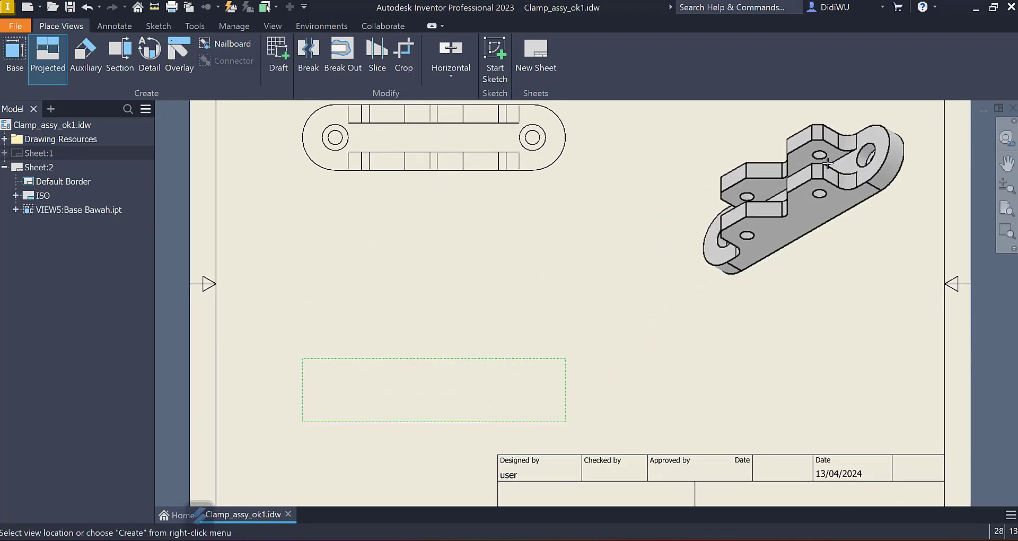
{"action": "right_click", "coordinate": [707, 219]}
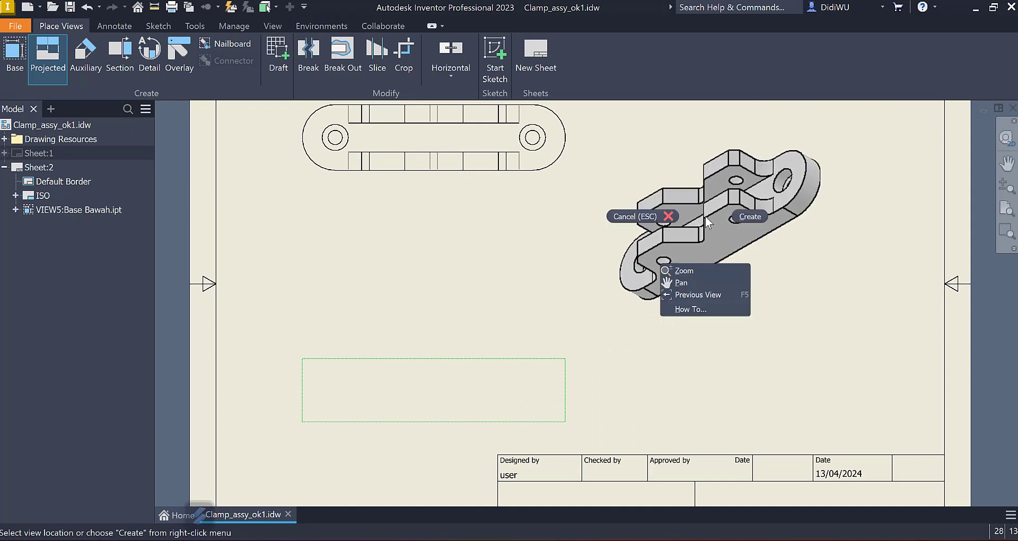
{"action": "left_click", "coordinate": [749, 216]}
{"action": "middle_click_drag", "start_coordinate": [504, 311], "coordinate": [490, 347]}
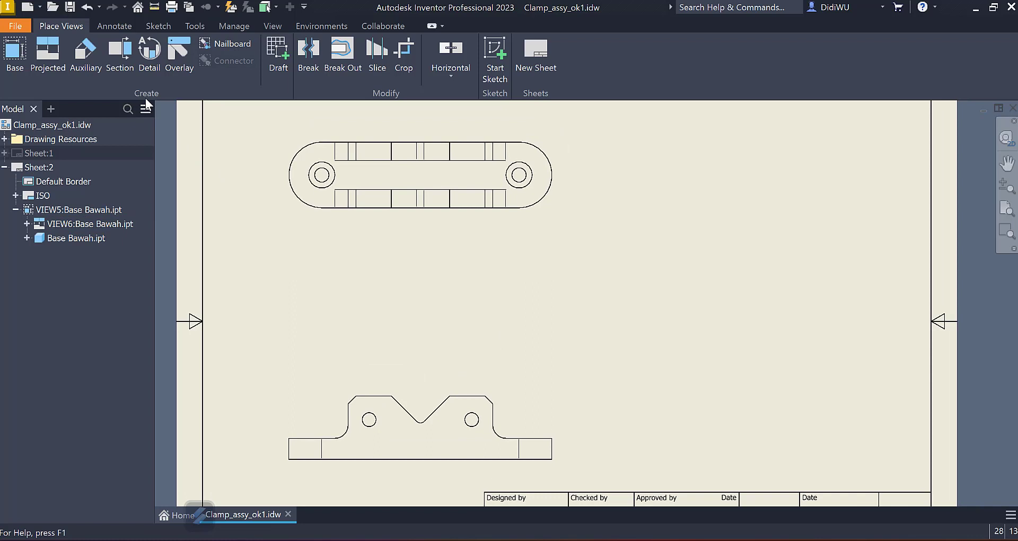
Step: Create full section view B-B at 1:1 through both counterbored holes' horizontal centreline and place it between the base and lower projected views
{"action": "left_click", "coordinate": [122, 55]}
{"action": "left_click", "coordinate": [449, 175]}
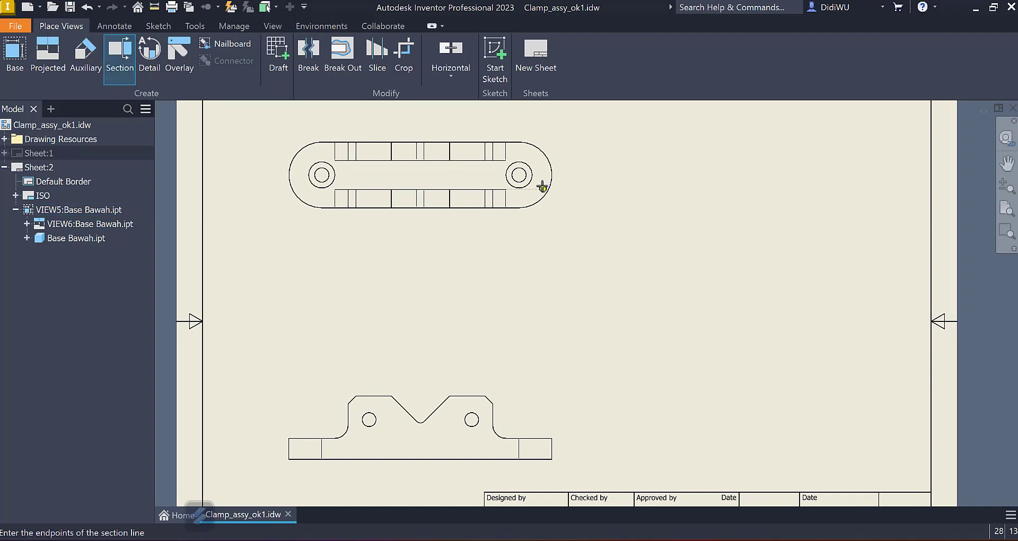
{"action": "left_click", "coordinate": [580, 175]}
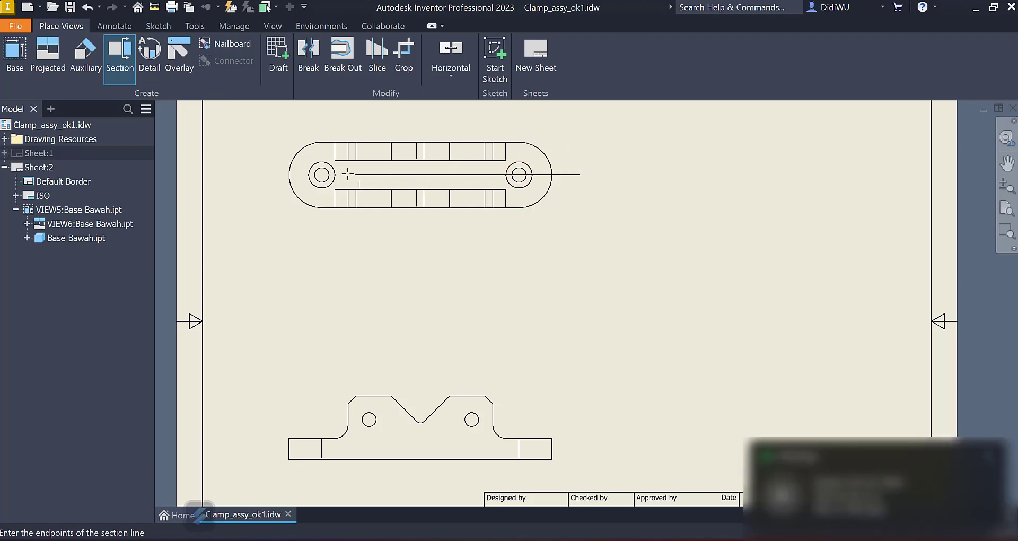
{"action": "left_click", "coordinate": [260, 175]}
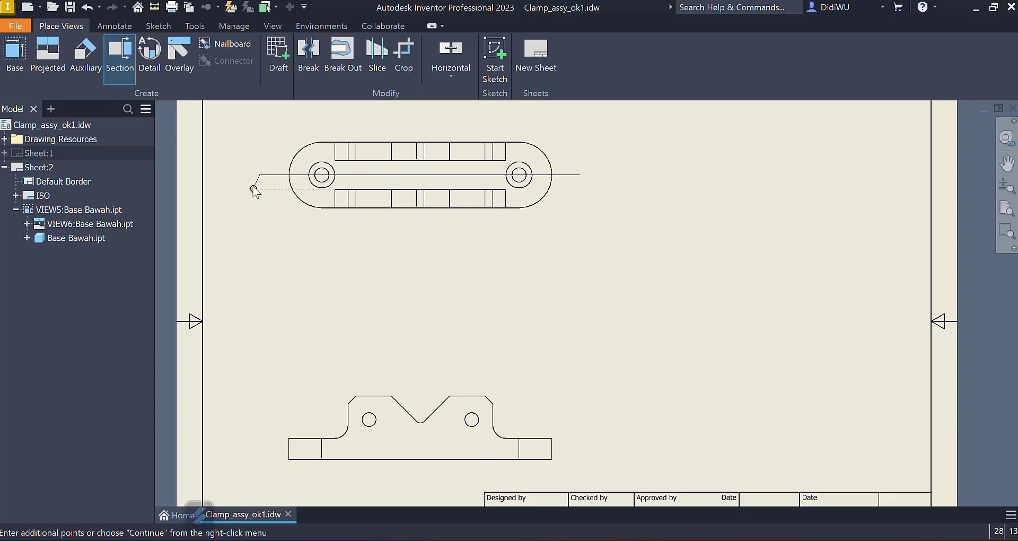
{"action": "right_click", "coordinate": [253, 189]}
{"action": "left_click", "coordinate": [303, 187]}
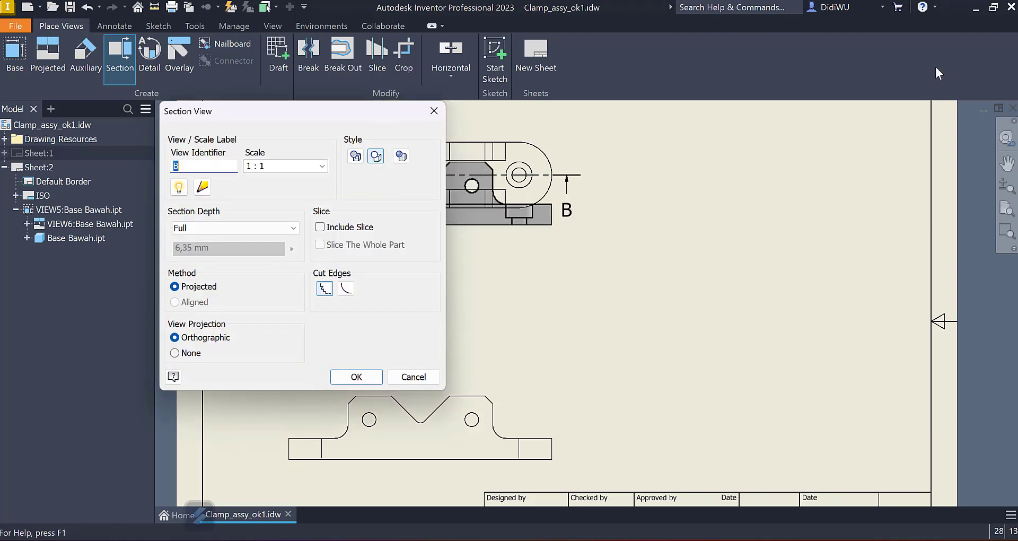
{"action": "left_click", "coordinate": [525, 282]}
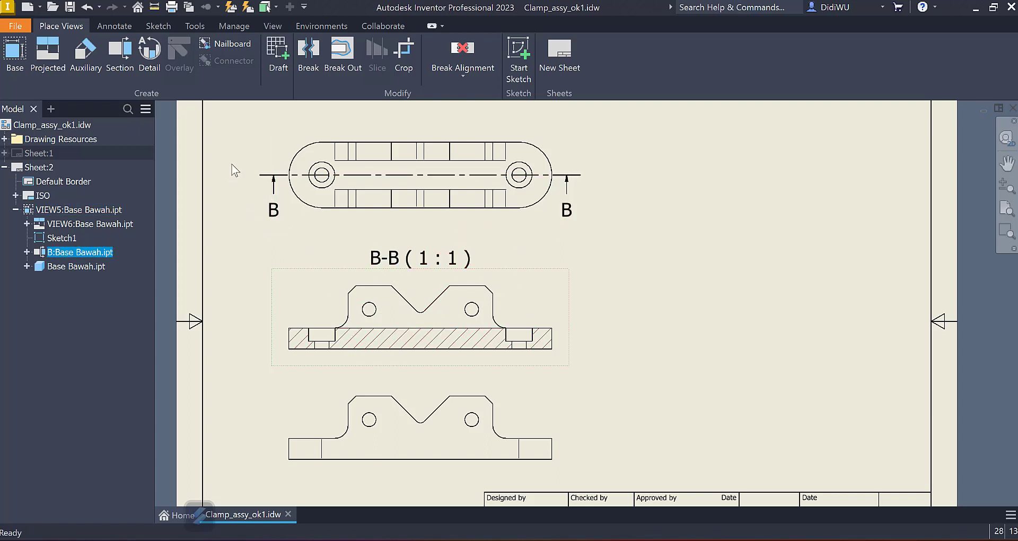
Step: Create circular detail view C at 2:1 around the right counterbored hole of section B-B and place it to the right of the views
{"action": "left_click", "coordinate": [150, 71]}
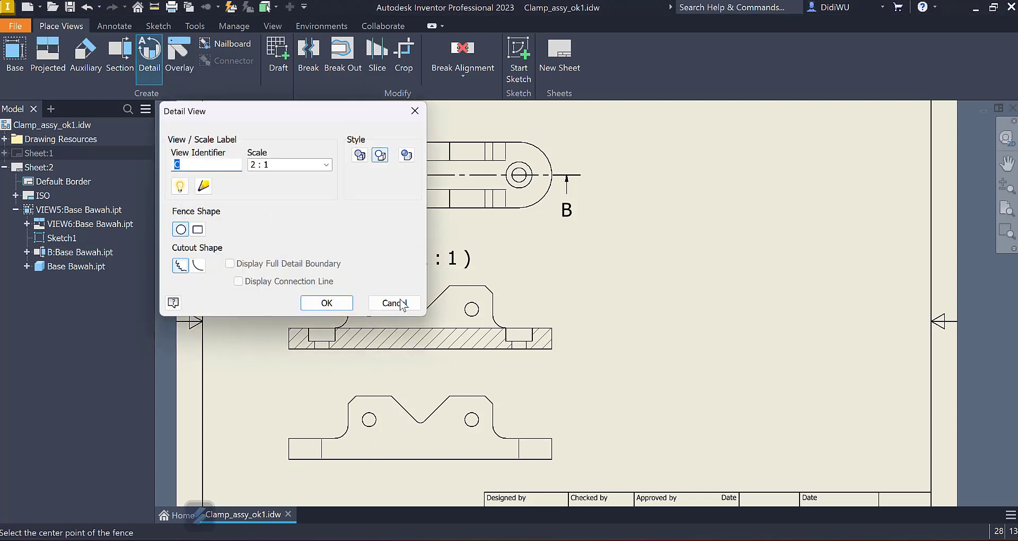
{"action": "left_click", "coordinate": [527, 343]}
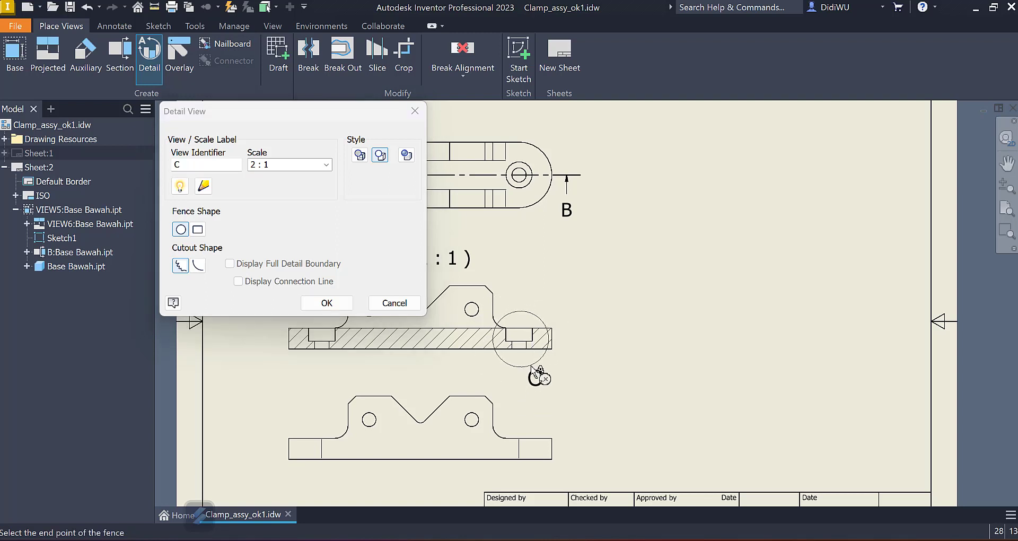
{"action": "left_click", "coordinate": [531, 366]}
{"action": "middle_click_drag", "start_coordinate": [630, 290], "coordinate": [598, 363]}
{"action": "middle_click_drag", "start_coordinate": [604, 400], "coordinate": [608, 325]}
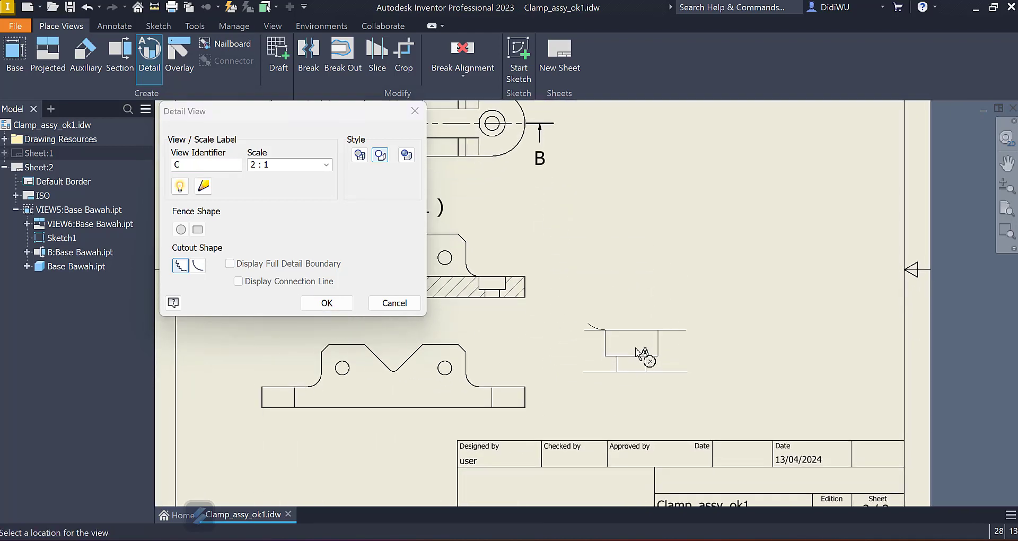
{"action": "left_click", "coordinate": [644, 356]}
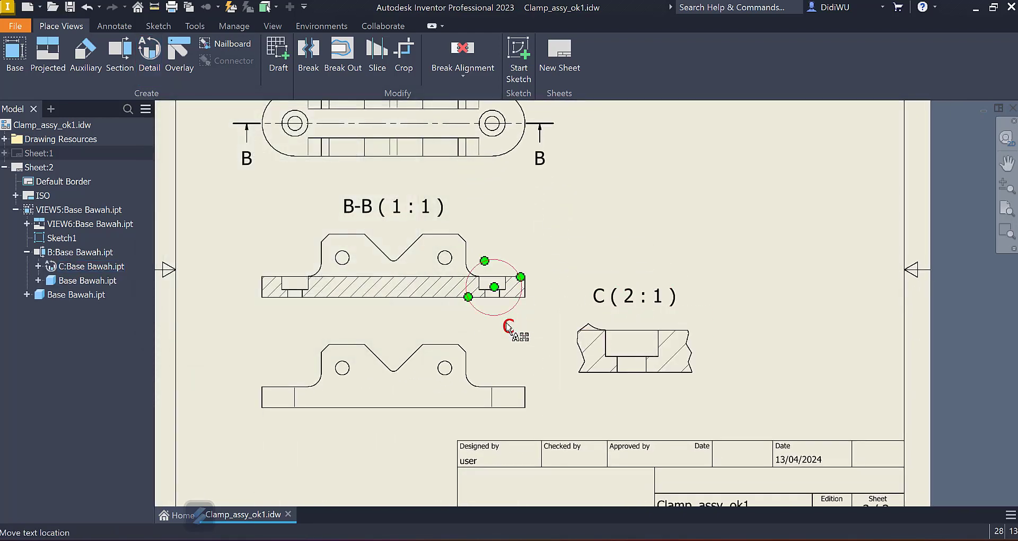
Step: Create a projected side view of the Base Bawah part to the right of the base view
{"action": "middle_click_drag", "start_coordinate": [541, 243], "coordinate": [500, 317]}
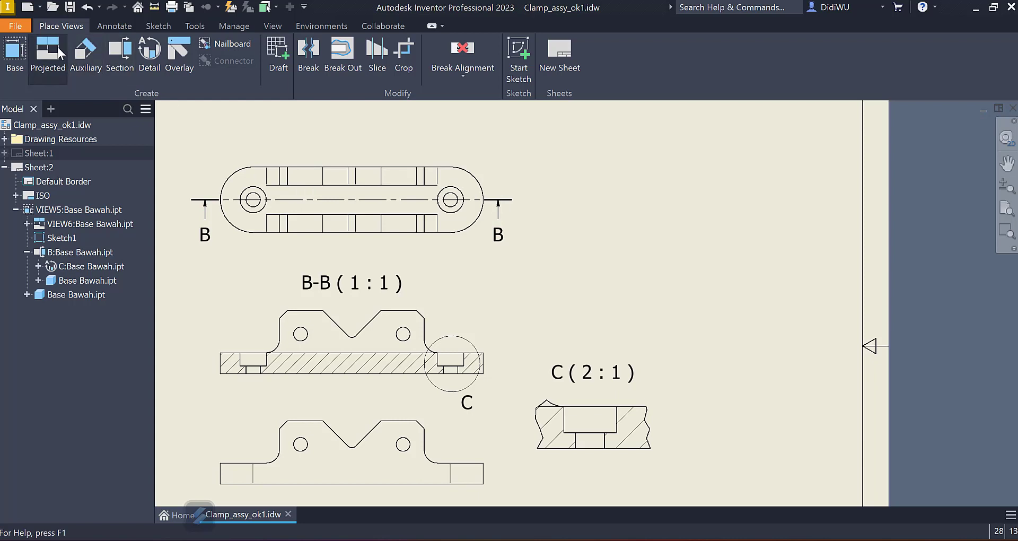
{"action": "left_click", "coordinate": [47, 66]}
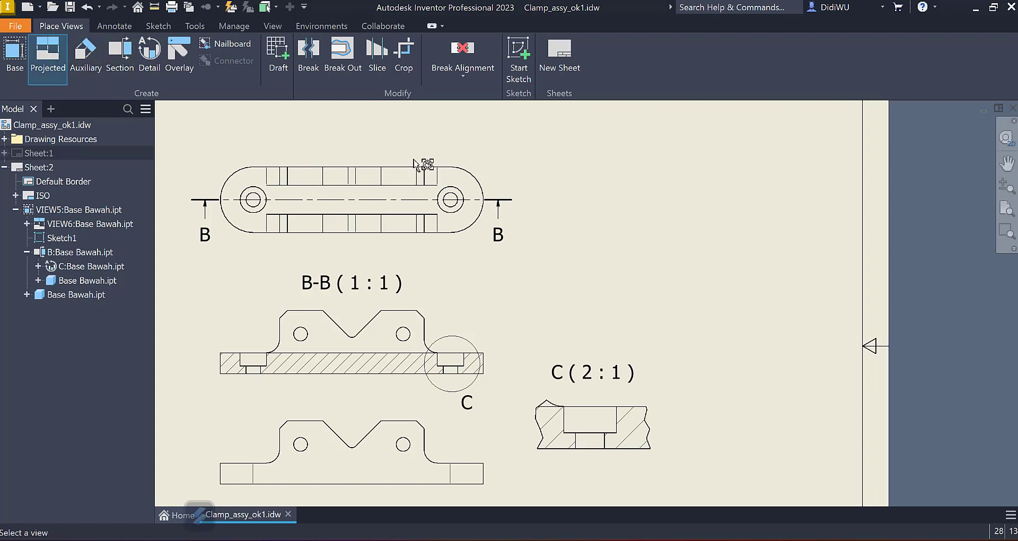
{"action": "left_click", "coordinate": [481, 166]}
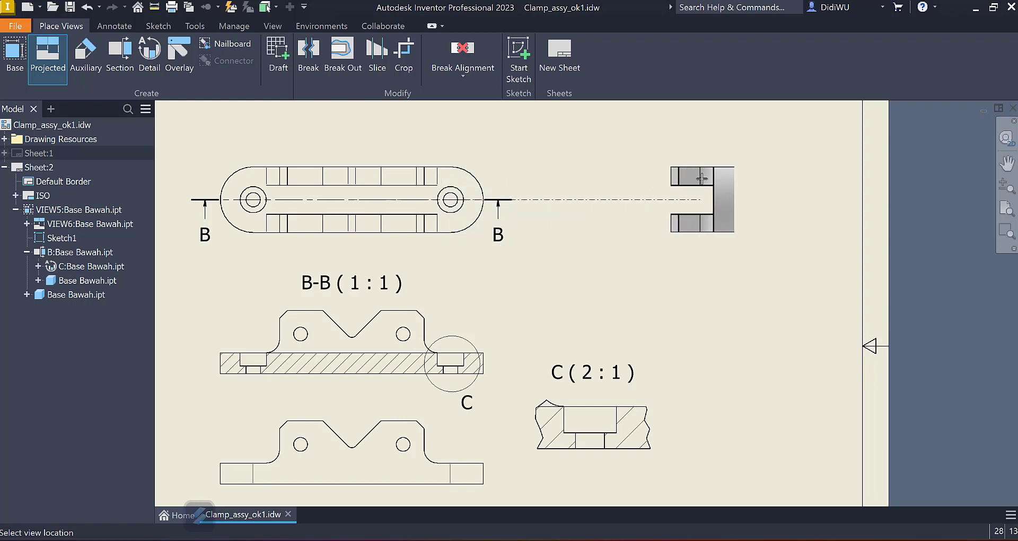
{"action": "left_click", "coordinate": [701, 179]}
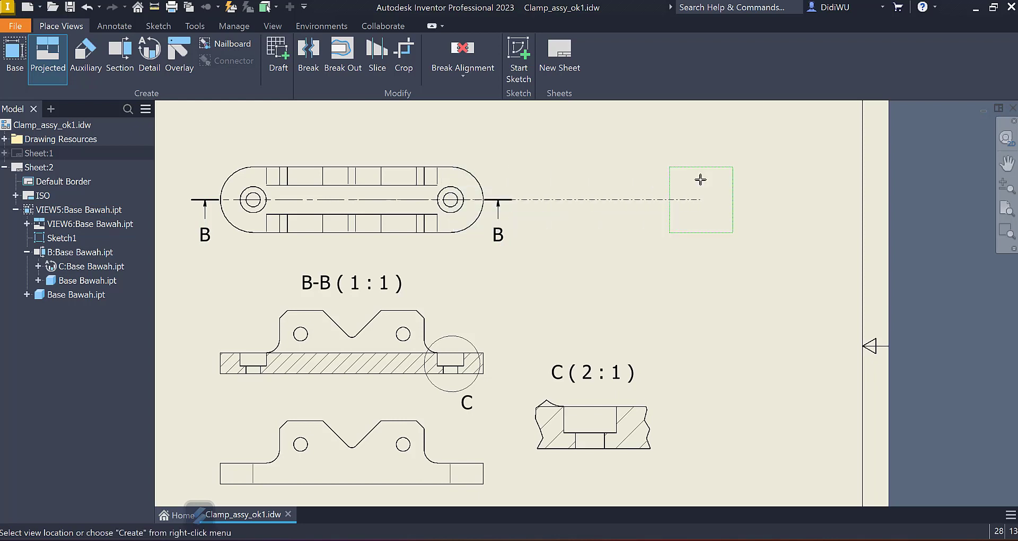
{"action": "right_click", "coordinate": [714, 179]}
{"action": "left_click", "coordinate": [760, 175]}
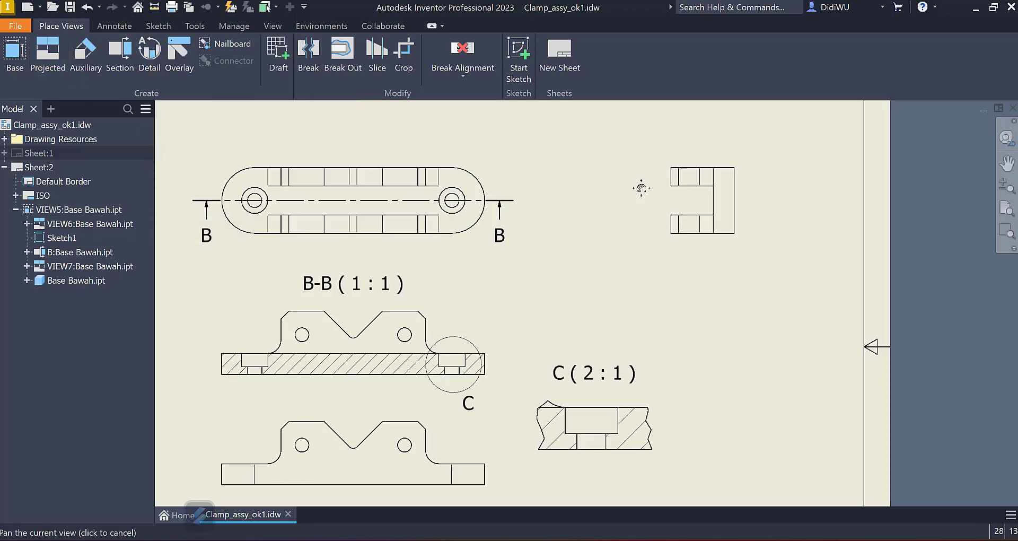
Step: Add center marks to both counterbored holes in the base view
{"action": "scroll", "coordinate": [683, 196], "scroll_direction": "down", "scroll_amount": 4}
{"action": "middle_click_drag", "start_coordinate": [670, 192], "coordinate": [638, 202]}
{"action": "scroll", "coordinate": [644, 208], "scroll_direction": "up", "scroll_amount": 3}
{"action": "scroll", "coordinate": [644, 211], "scroll_direction": "down", "scroll_amount": 3}
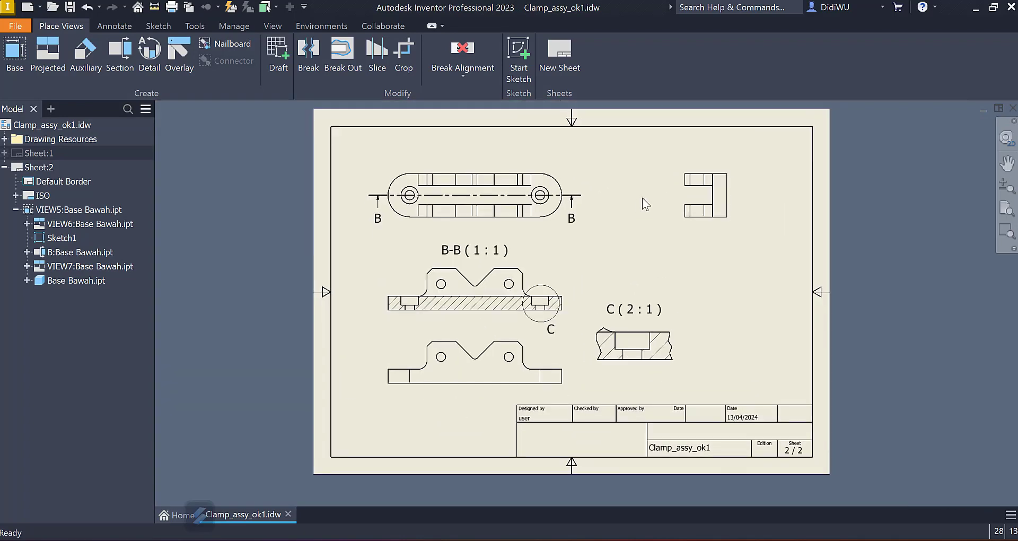
{"action": "scroll", "coordinate": [644, 203], "scroll_direction": "up", "scroll_amount": 2}
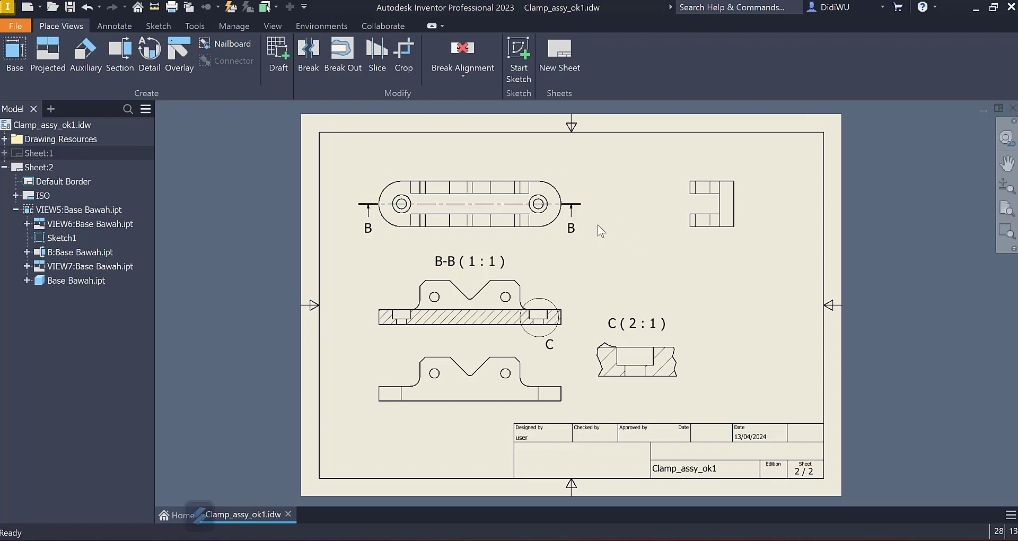
{"action": "left_click", "coordinate": [108, 32]}
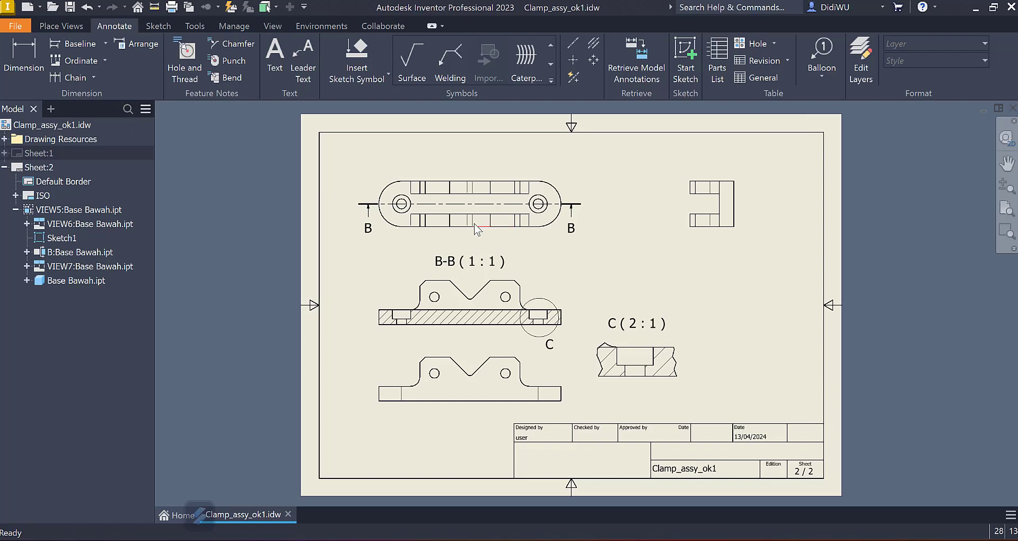
{"action": "left_click", "coordinate": [571, 61]}
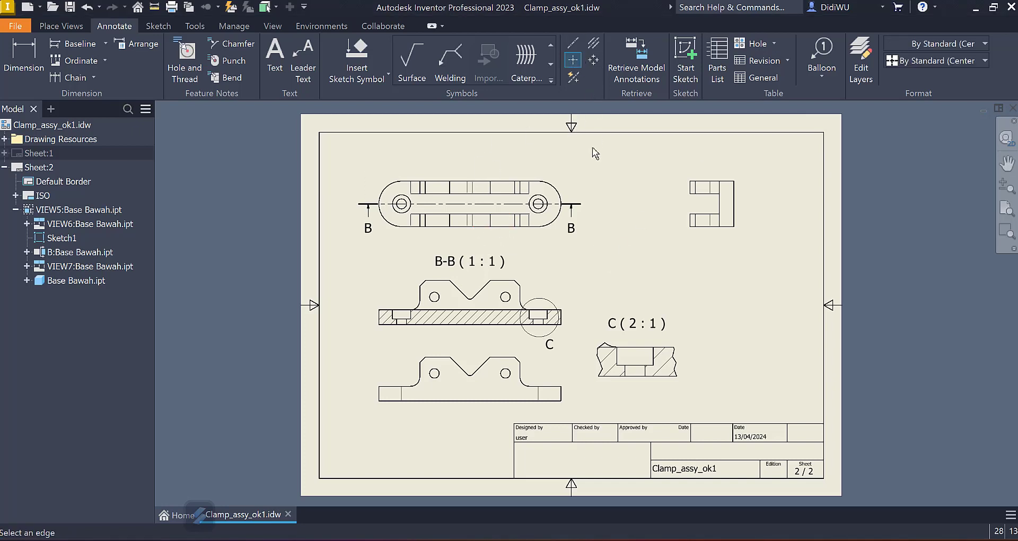
{"action": "scroll", "coordinate": [535, 204], "scroll_direction": "up", "scroll_amount": 5}
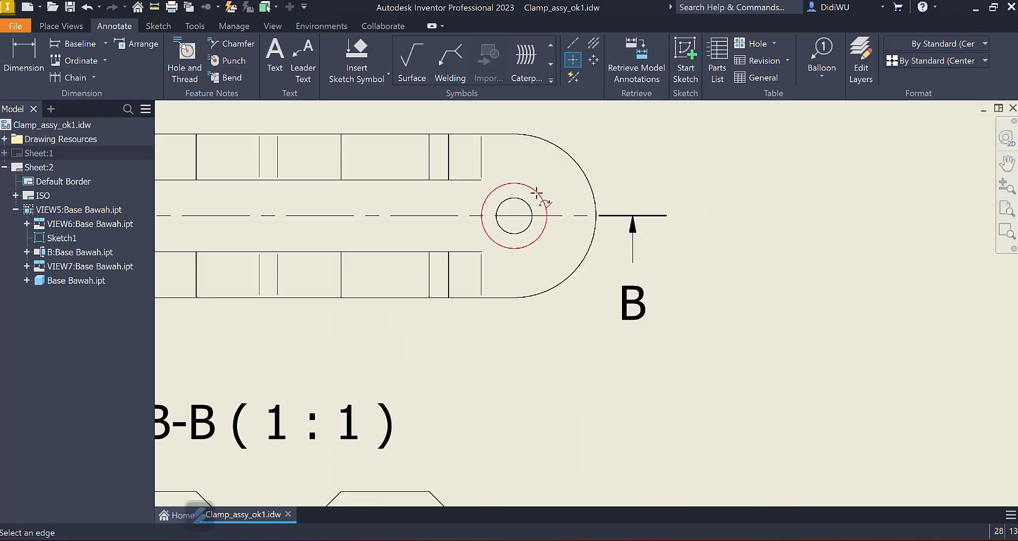
{"action": "middle_click_drag", "start_coordinate": [426, 182], "coordinate": [631, 182]}
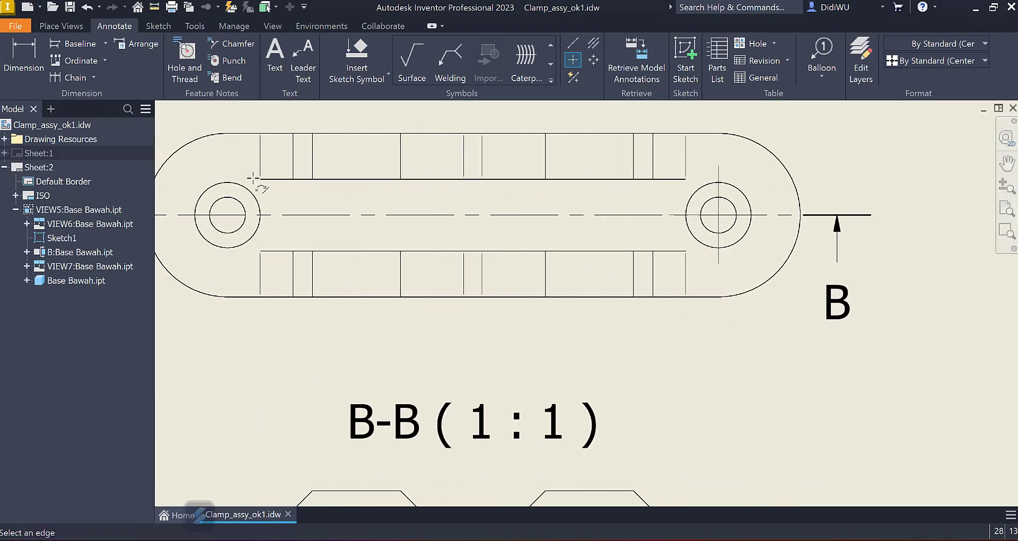
{"action": "scroll", "coordinate": [374, 223], "scroll_direction": "down", "scroll_amount": 2}
Step: Add center marks to the two round holes in section view B-B
{"action": "middle_click_drag", "start_coordinate": [364, 202], "coordinate": [361, 178]}
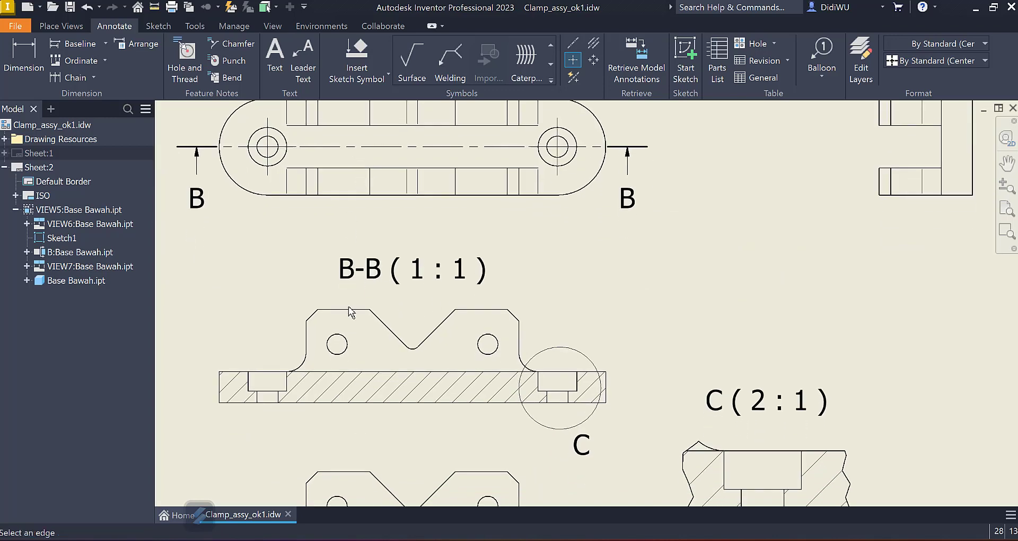
{"action": "left_click", "coordinate": [345, 335]}
{"action": "left_click", "coordinate": [478, 339]}
Step: Add a bisector centerline between the side edges of the left counterbore in section view B-B
{"action": "middle_click_drag", "start_coordinate": [530, 390], "coordinate": [512, 303]}
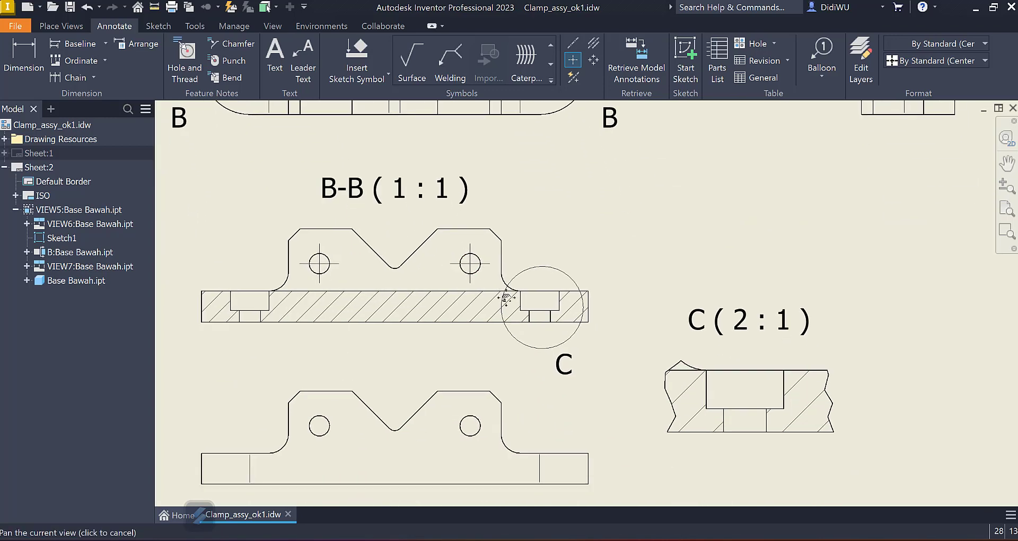
{"action": "left_click", "coordinate": [593, 42]}
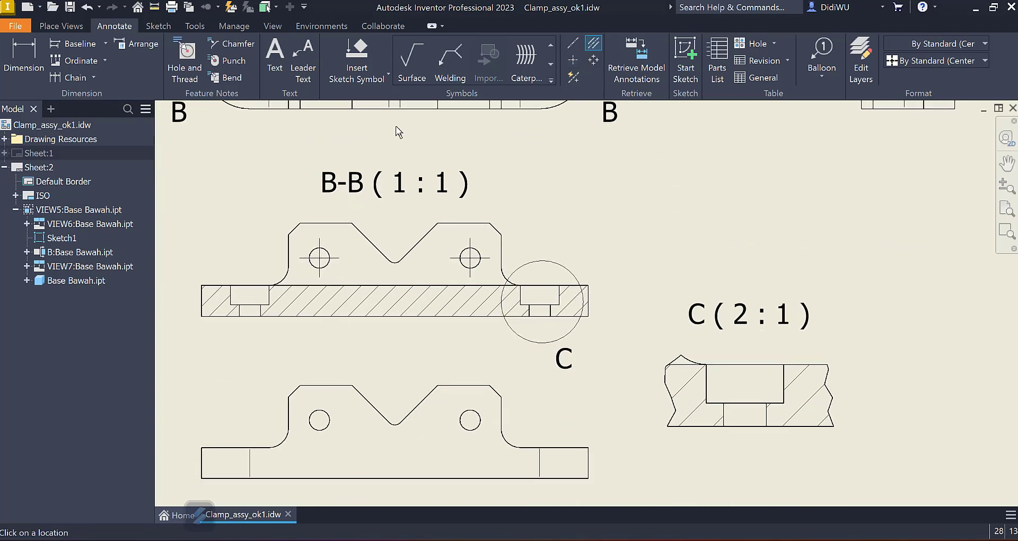
{"action": "scroll", "coordinate": [231, 294], "scroll_direction": "up", "scroll_amount": 3}
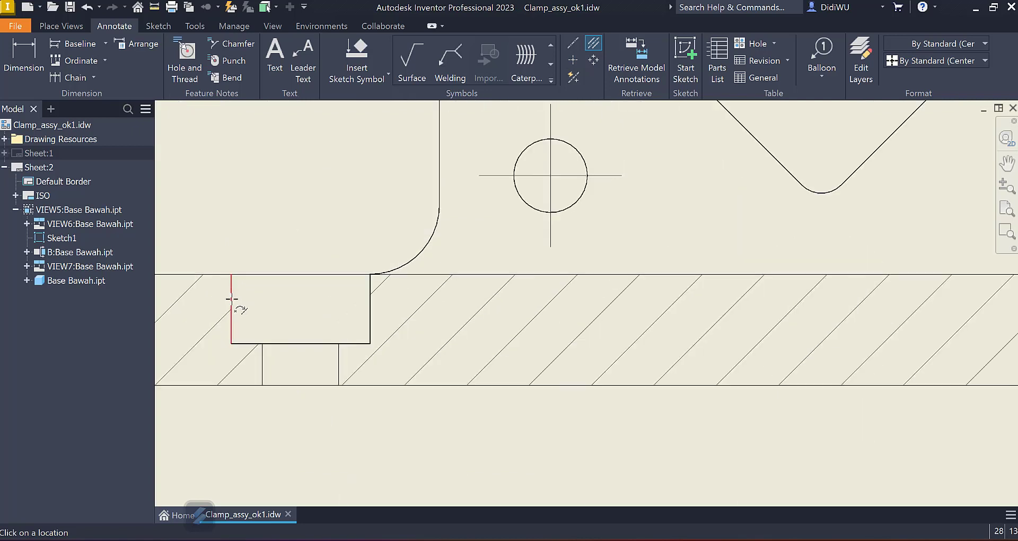
{"action": "left_click", "coordinate": [370, 307]}
{"action": "middle_click_drag", "start_coordinate": [338, 287], "coordinate": [330, 226]}
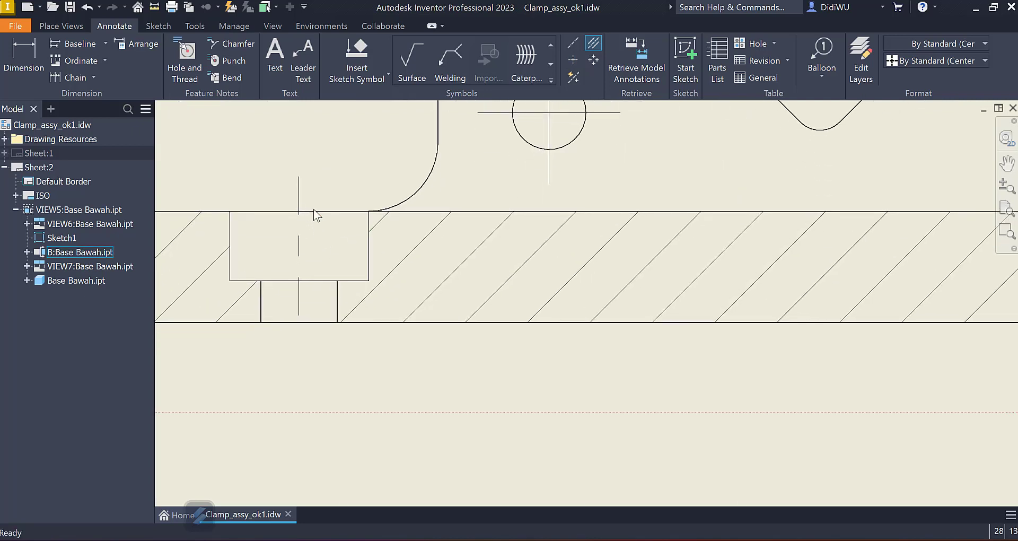
{"action": "key", "text": "Escape"}
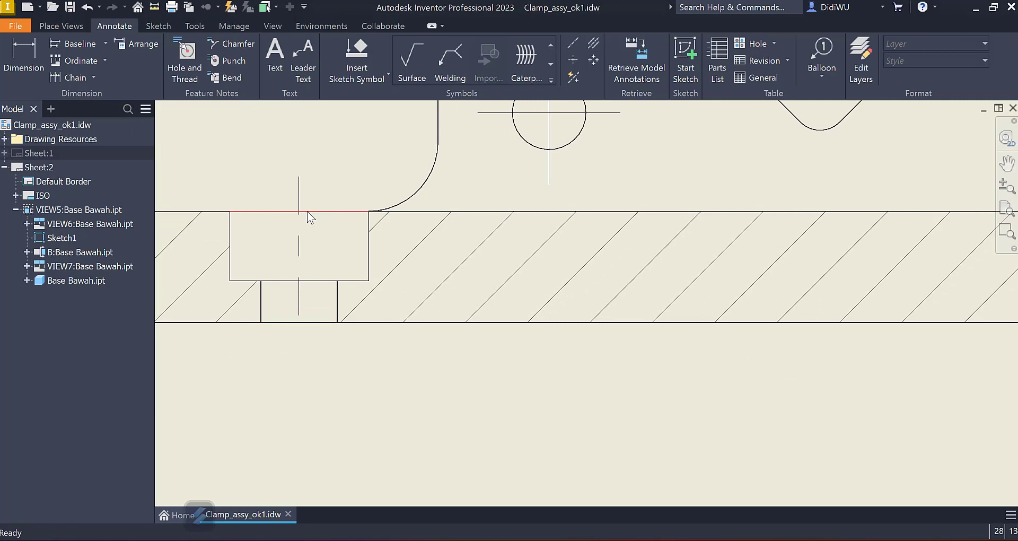
Step: Extend the left counterbored hole's centerline downward past the underside of the plate in section B-B
{"action": "left_click", "coordinate": [298, 305]}
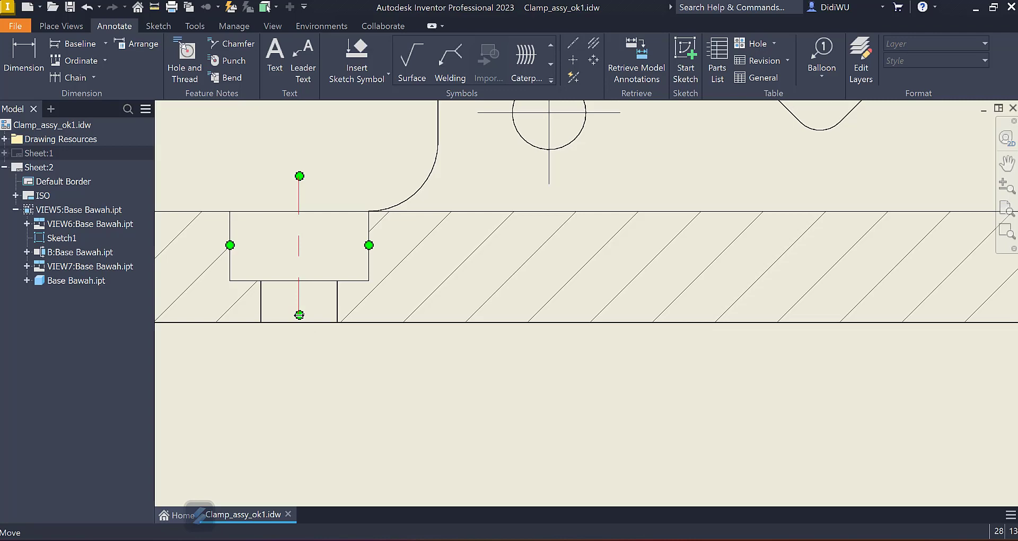
{"action": "left_click_drag", "start_coordinate": [299, 314], "coordinate": [299, 371]}
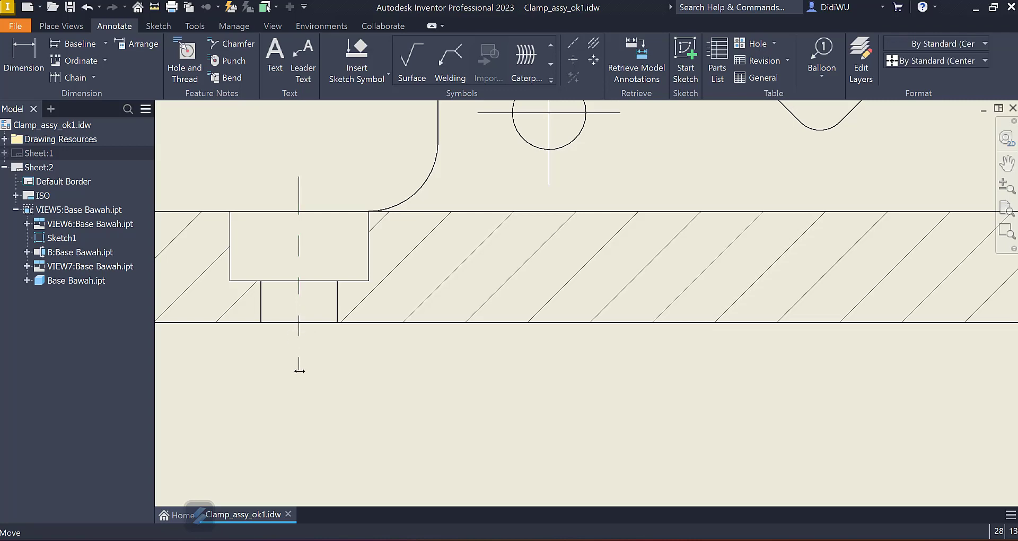
{"action": "left_click_drag", "start_coordinate": [302, 423], "coordinate": [302, 422]}
{"action": "scroll", "coordinate": [436, 391], "scroll_direction": "up", "scroll_amount": 3}
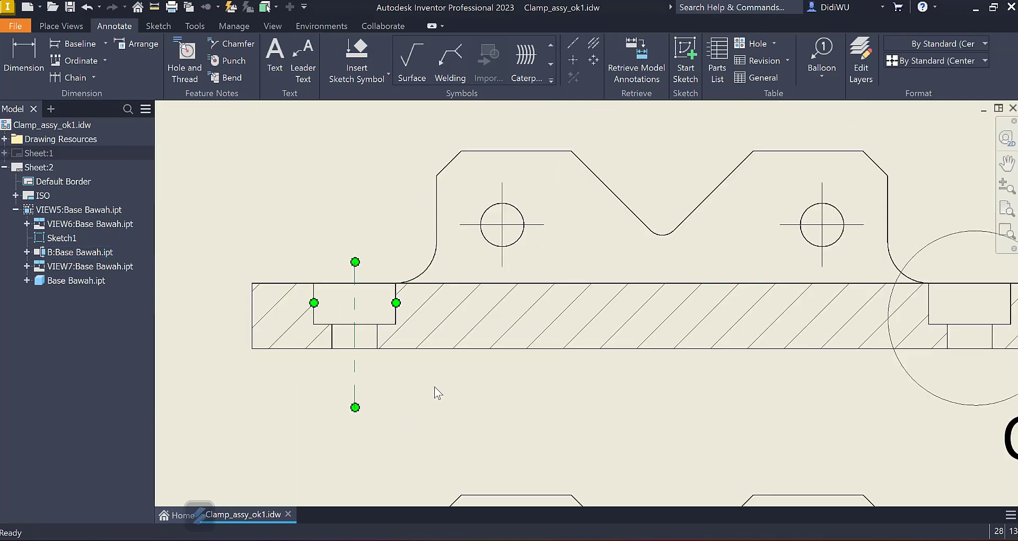
{"action": "left_click_drag", "start_coordinate": [366, 386], "coordinate": [366, 366]}
{"action": "left_click", "coordinate": [465, 377]}
Step: Add a bisector centerline to the right counterbored hole in section B-B and extend it below the plate's underside
{"action": "middle_click_drag", "start_coordinate": [429, 373], "coordinate": [301, 363]}
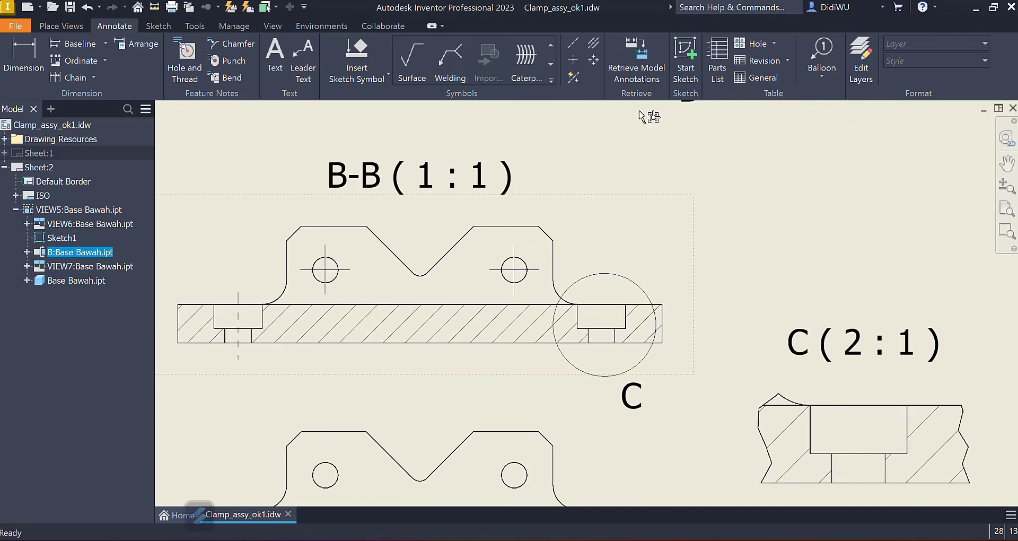
{"action": "left_click", "coordinate": [593, 43]}
{"action": "scroll", "coordinate": [599, 331], "scroll_direction": "down", "scroll_amount": 3}
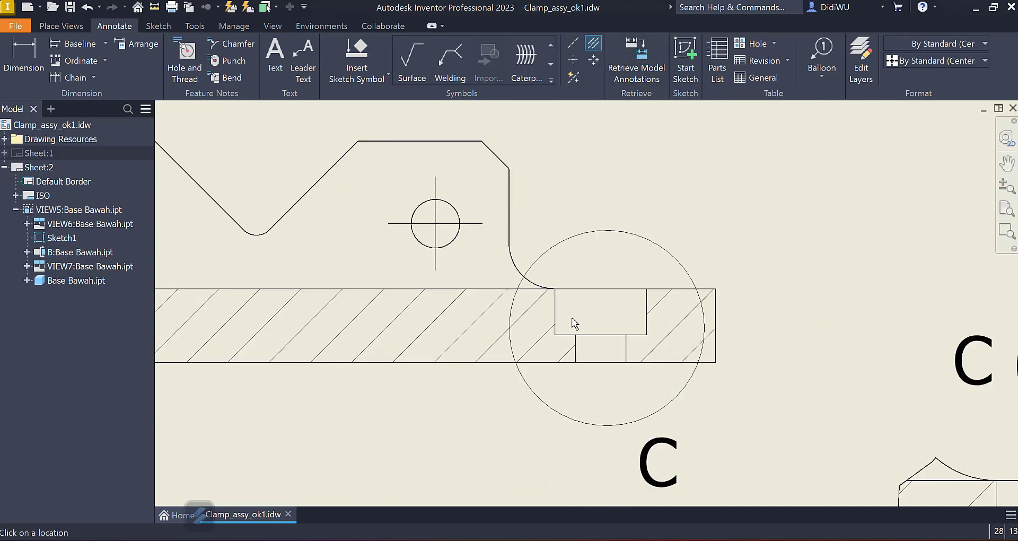
{"action": "left_click", "coordinate": [555, 318]}
{"action": "left_click", "coordinate": [647, 322]}
{"action": "key", "text": "Escape"}
{"action": "left_click_drag", "start_coordinate": [601, 357], "coordinate": [601, 379]}
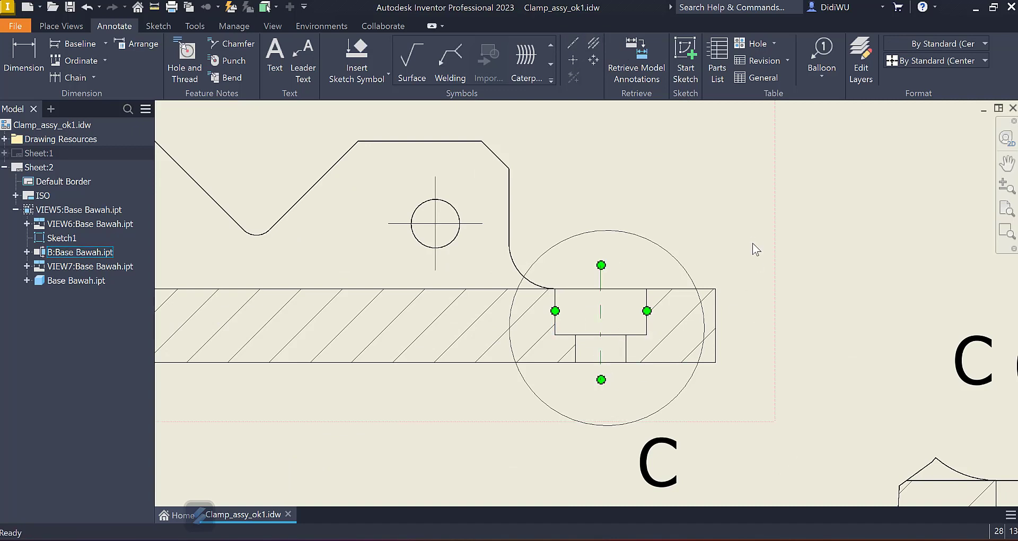
{"action": "left_click", "coordinate": [756, 246]}
Step: Add center marks to the two round holes in the projected front view below section B-B
{"action": "scroll", "coordinate": [800, 232], "scroll_direction": "up", "scroll_amount": 3}
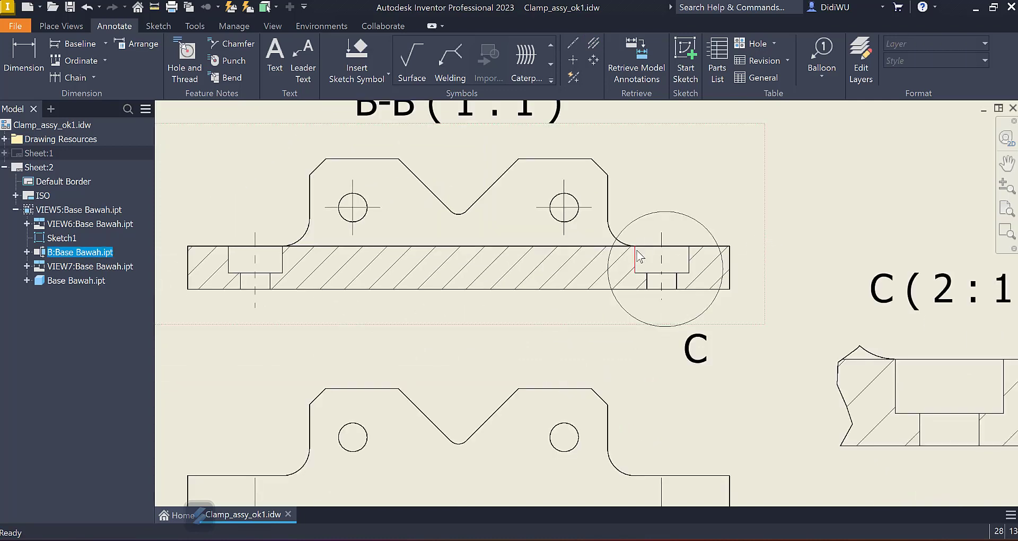
{"action": "middle_click_drag", "start_coordinate": [639, 257], "coordinate": [614, 200]}
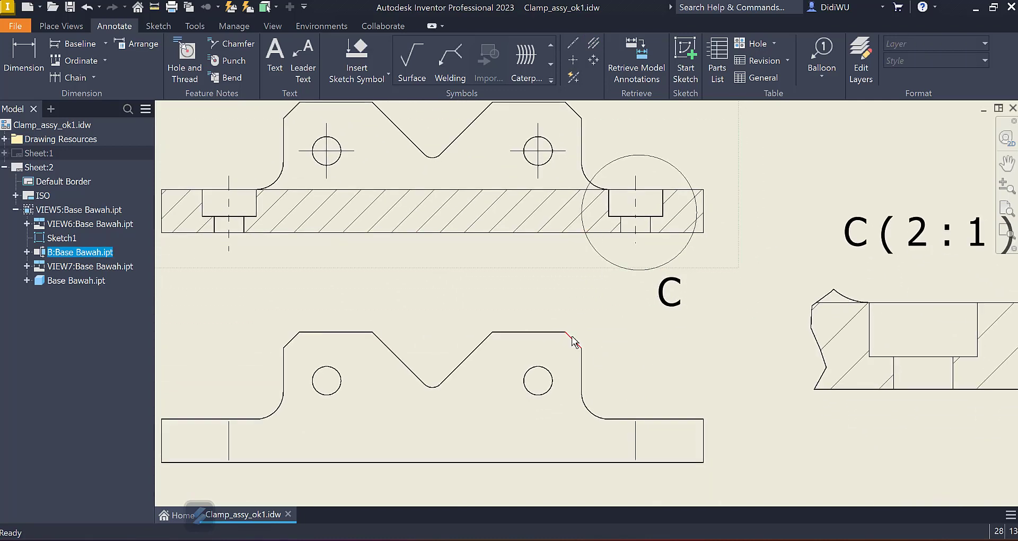
{"action": "left_click", "coordinate": [574, 61]}
{"action": "left_click", "coordinate": [548, 370]}
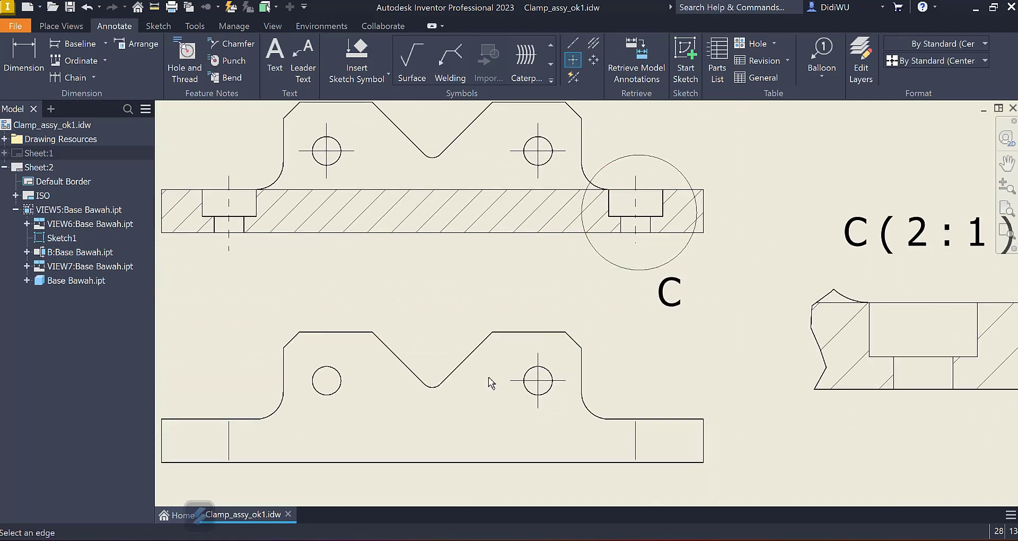
{"action": "left_click", "coordinate": [337, 371]}
{"action": "mouse_move", "coordinate": [501, 298]}
{"action": "middle_mouse_down"}
{"action": "mouse_move", "coordinate": [499, 269]}
{"action": "mouse_move", "coordinate": [487, 275]}
{"action": "middle_mouse_up"}
{"action": "key", "text": "Escape"}
Step: Add a bisector centerline to the counterbored hole in detail view C and extend it past the plate's underside
{"action": "scroll", "coordinate": [511, 281], "scroll_direction": "up", "scroll_amount": 3}
{"action": "middle_click_drag", "start_coordinate": [712, 227], "coordinate": [593, 265]}
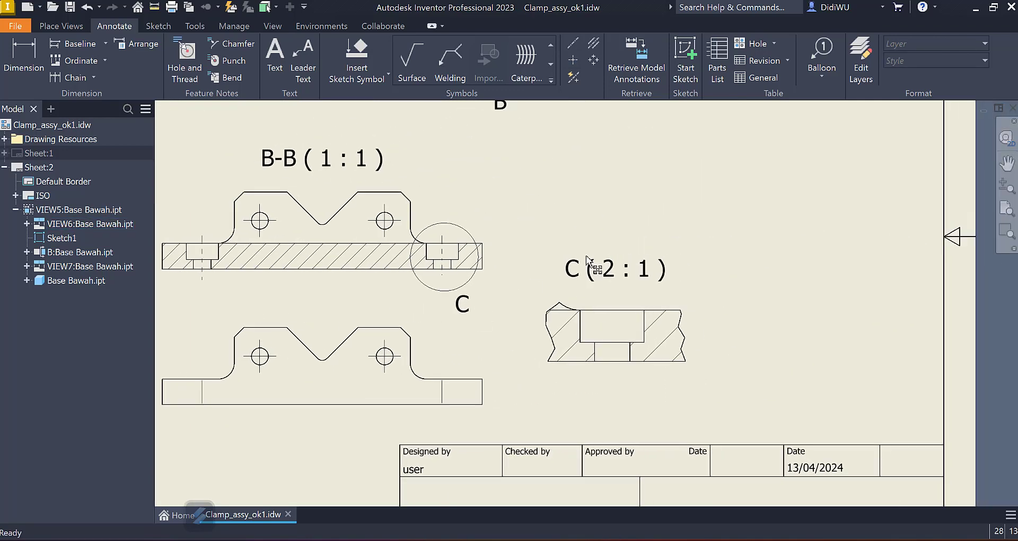
{"action": "left_click", "coordinate": [593, 43]}
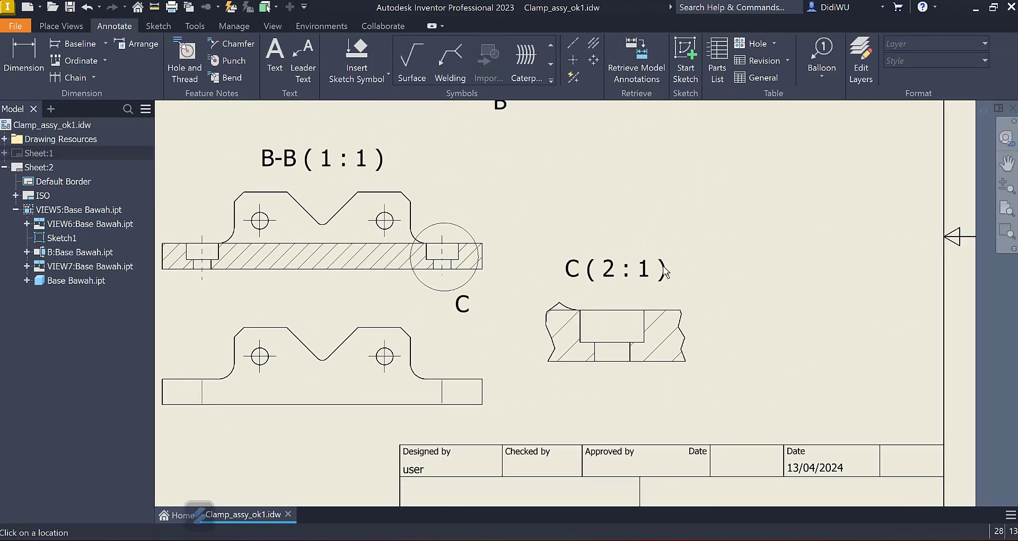
{"action": "left_click", "coordinate": [645, 327]}
{"action": "key", "text": "Escape"}
{"action": "left_click_drag", "start_coordinate": [612, 350], "coordinate": [610, 377]}
{"action": "left_click", "coordinate": [705, 366]}
Step: Dimension the horizontal distance between the two counterbored hole centers above the top view, keeping the default dimension text
{"action": "scroll", "coordinate": [720, 299], "scroll_direction": "up", "scroll_amount": 3}
{"action": "middle_click_drag", "start_coordinate": [771, 277], "coordinate": [670, 364]}
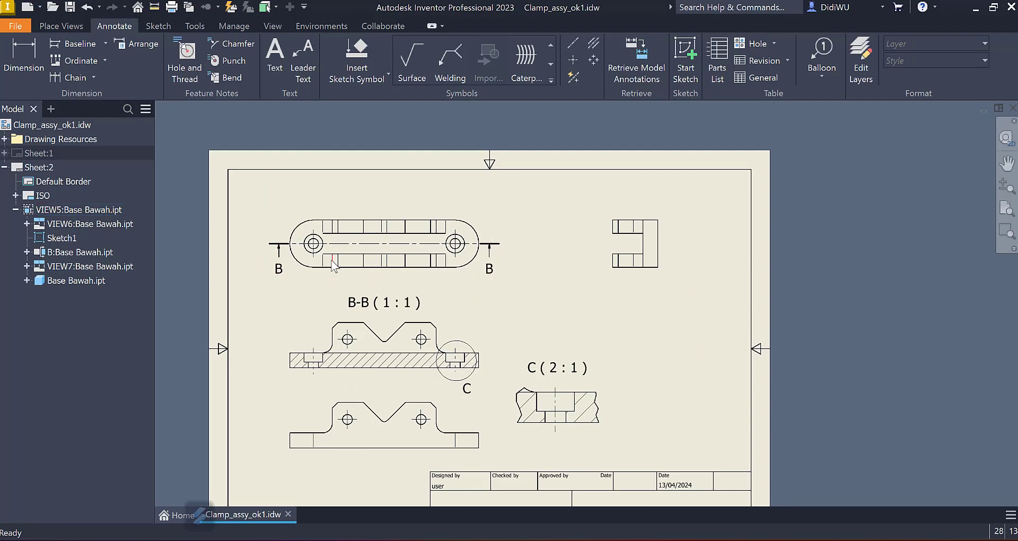
{"action": "middle_click_drag", "start_coordinate": [408, 309], "coordinate": [405, 288]}
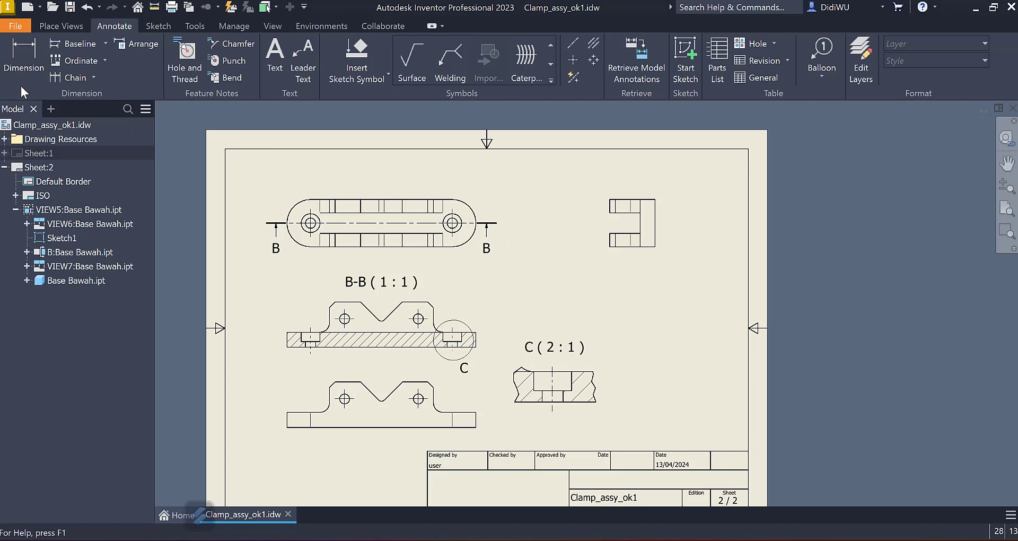
{"action": "left_click", "coordinate": [23, 59]}
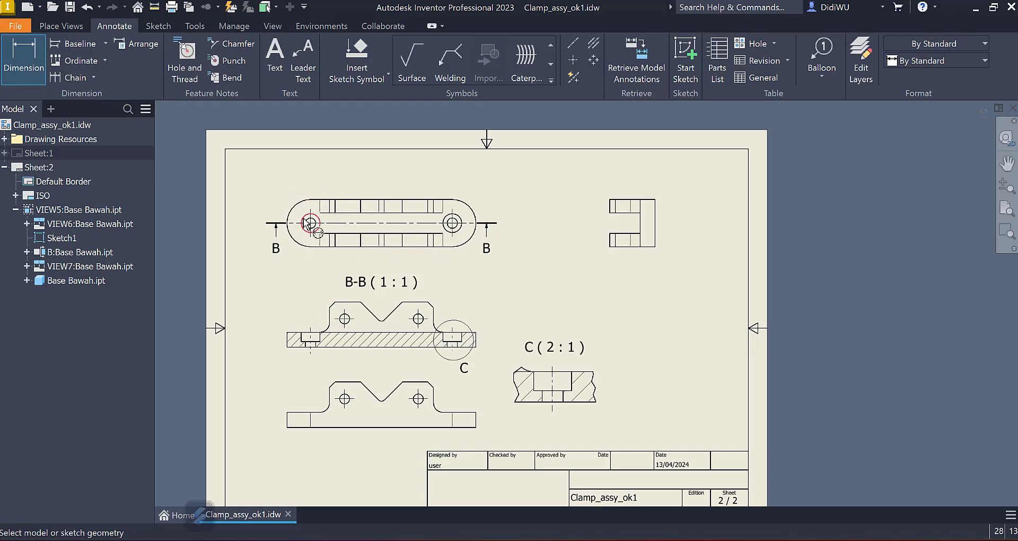
{"action": "scroll", "coordinate": [307, 223], "scroll_direction": "up", "scroll_amount": 3}
{"action": "middle_click_drag", "start_coordinate": [321, 196], "coordinate": [313, 233]}
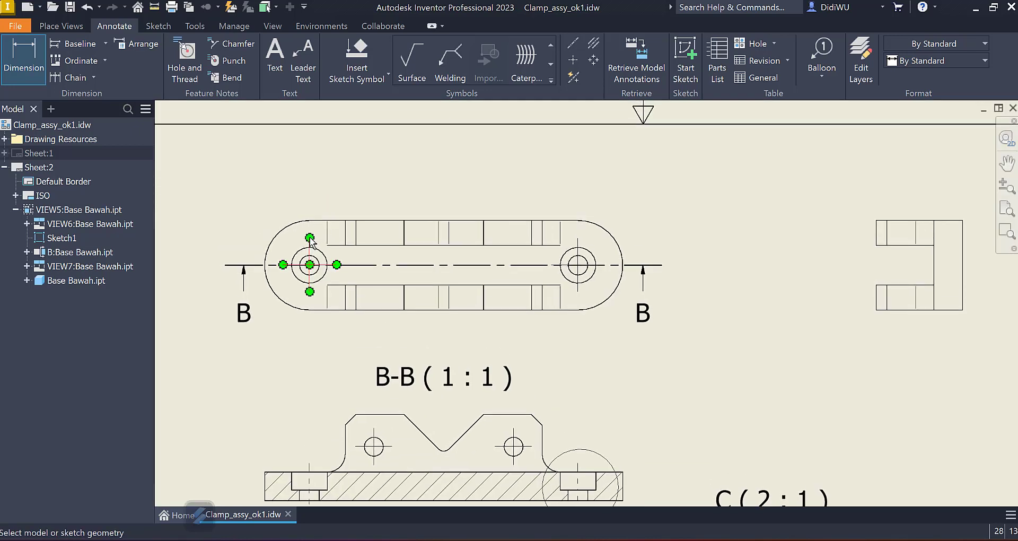
{"action": "left_click", "coordinate": [314, 243]}
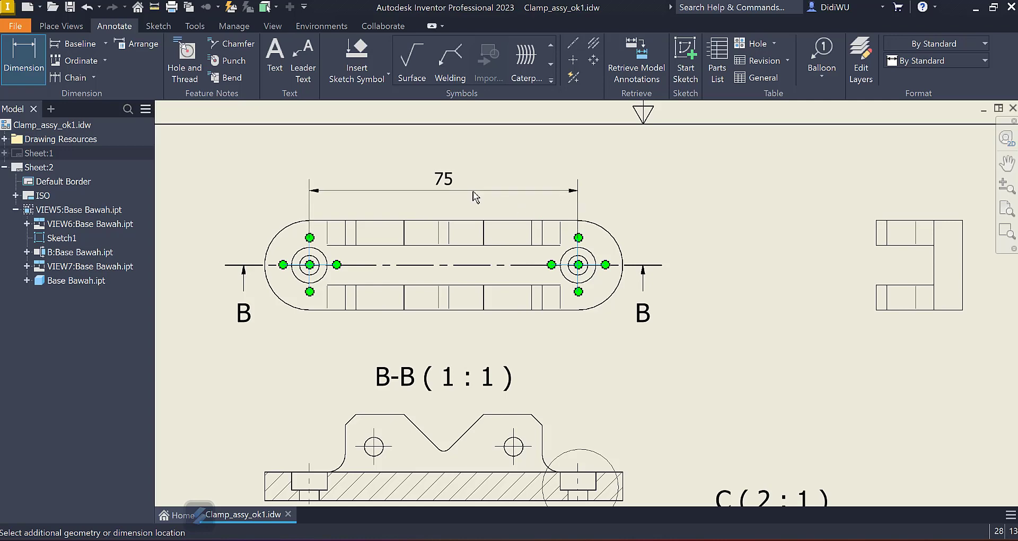
{"action": "left_click", "coordinate": [469, 201]}
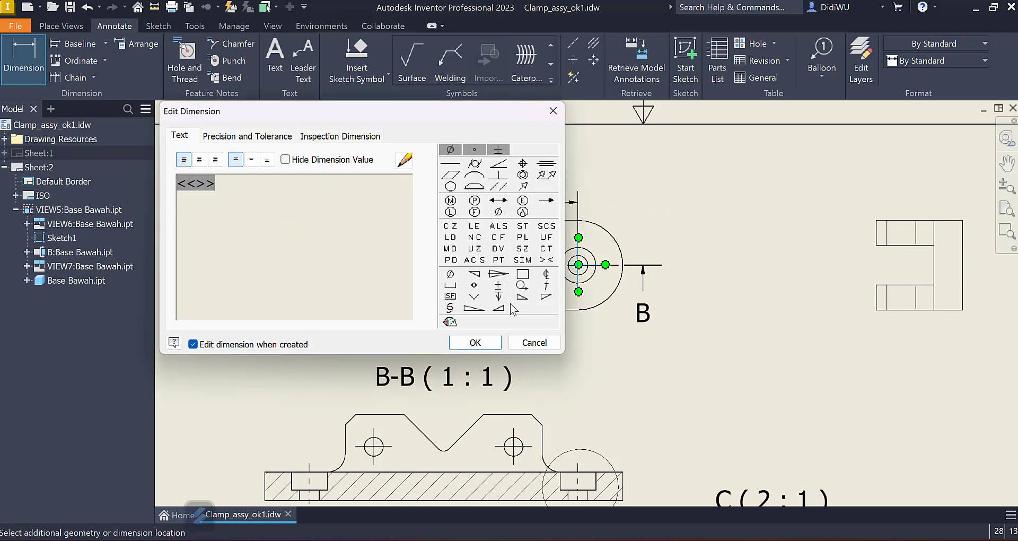
{"action": "left_click", "coordinate": [486, 334]}
{"action": "middle_click_drag", "start_coordinate": [488, 335], "coordinate": [481, 320]}
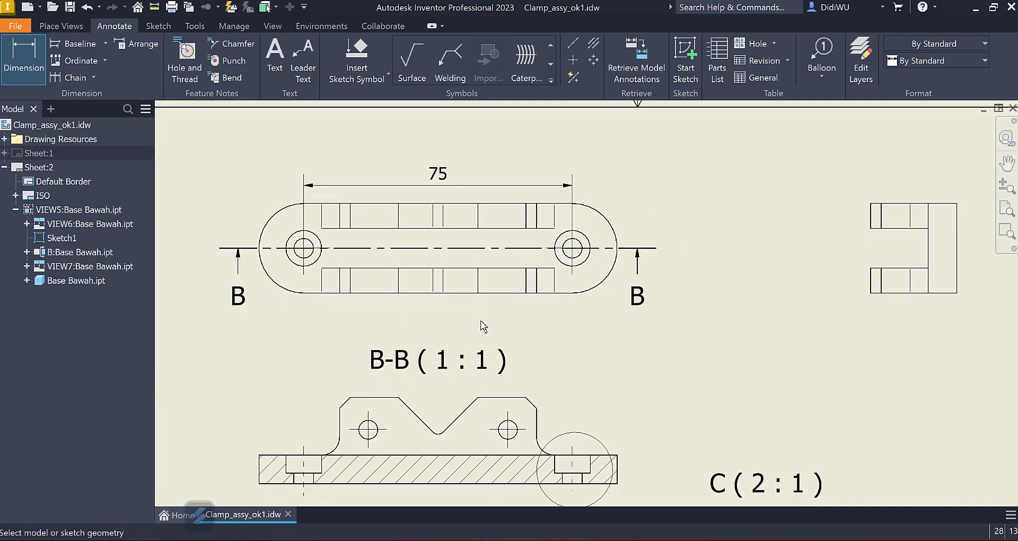
Step: Dimension the upper arm's thickness in the side view, keeping the default dimension text
{"action": "middle_click_drag", "start_coordinate": [555, 286], "coordinate": [492, 249]}
{"action": "middle_click_drag", "start_coordinate": [783, 252], "coordinate": [667, 302]}
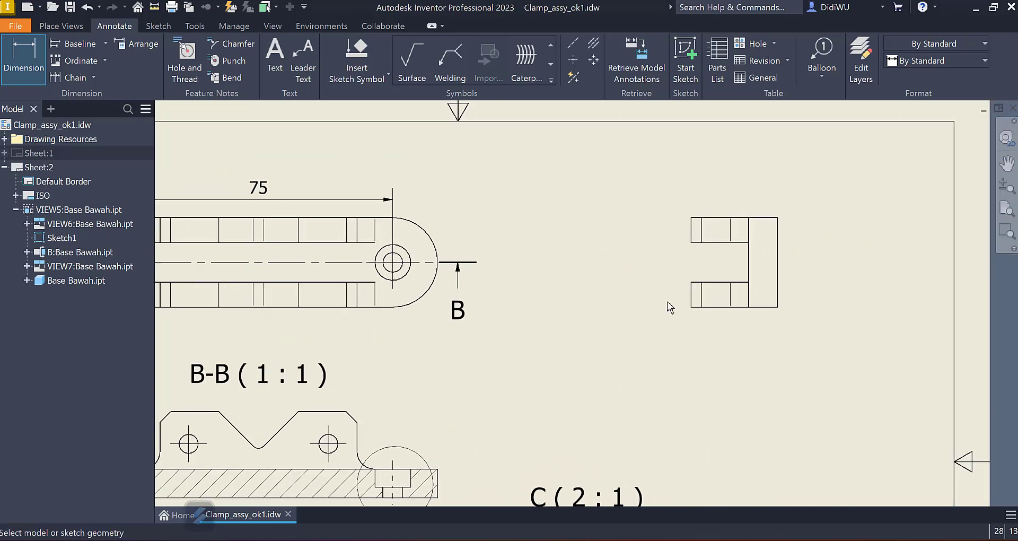
{"action": "left_click", "coordinate": [692, 225]}
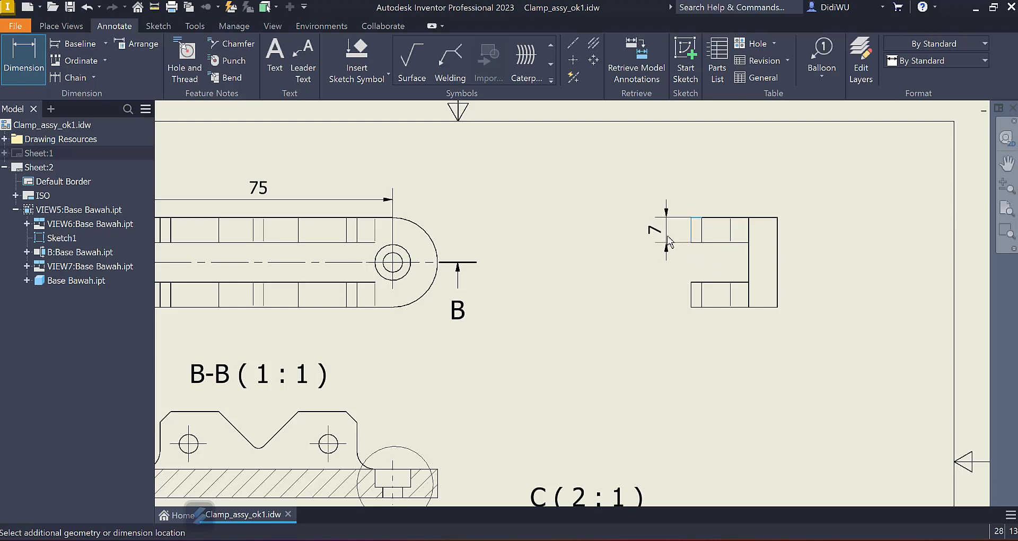
{"action": "left_click", "coordinate": [663, 241]}
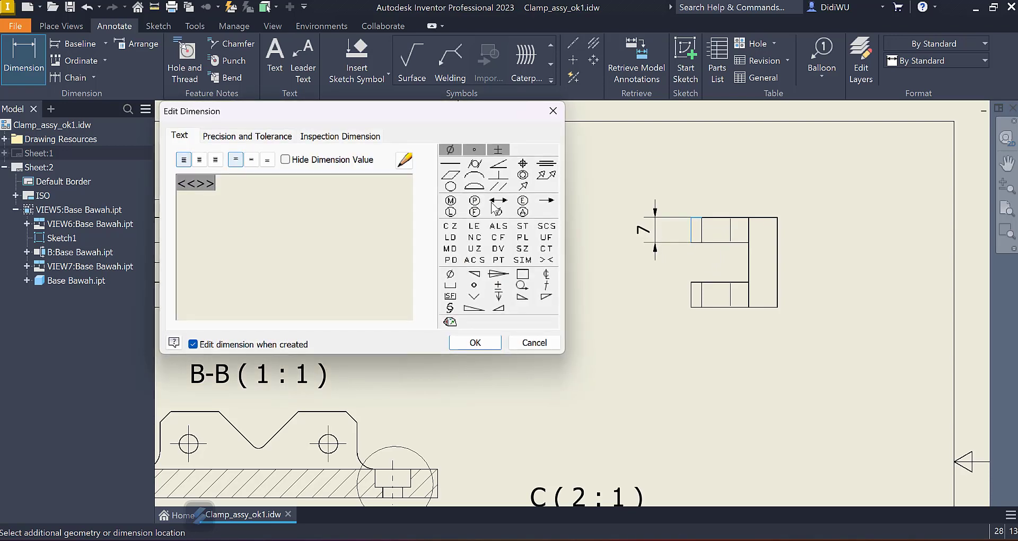
{"action": "left_click", "coordinate": [470, 340]}
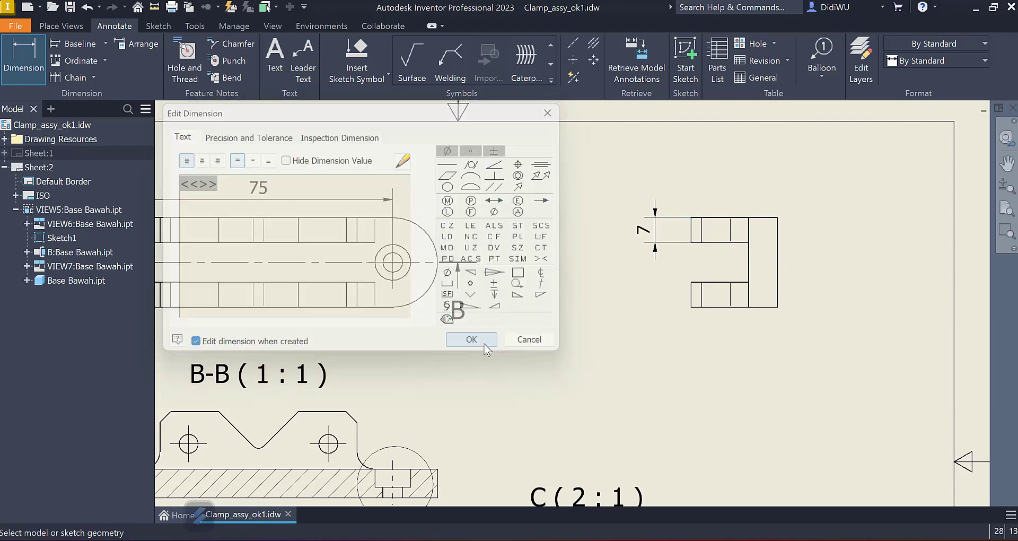
{"action": "left_click", "coordinate": [94, 78]}
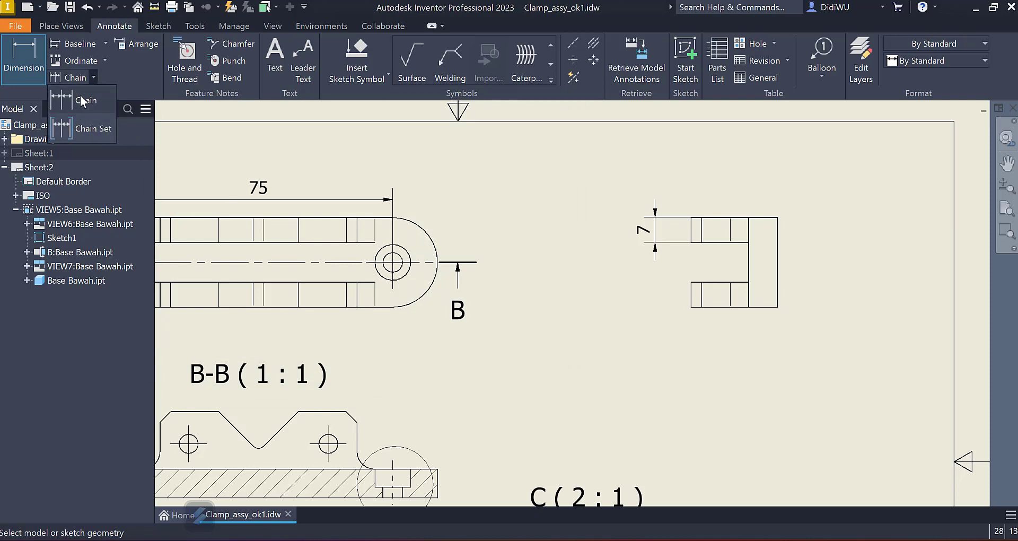
{"action": "left_click", "coordinate": [80, 98]}
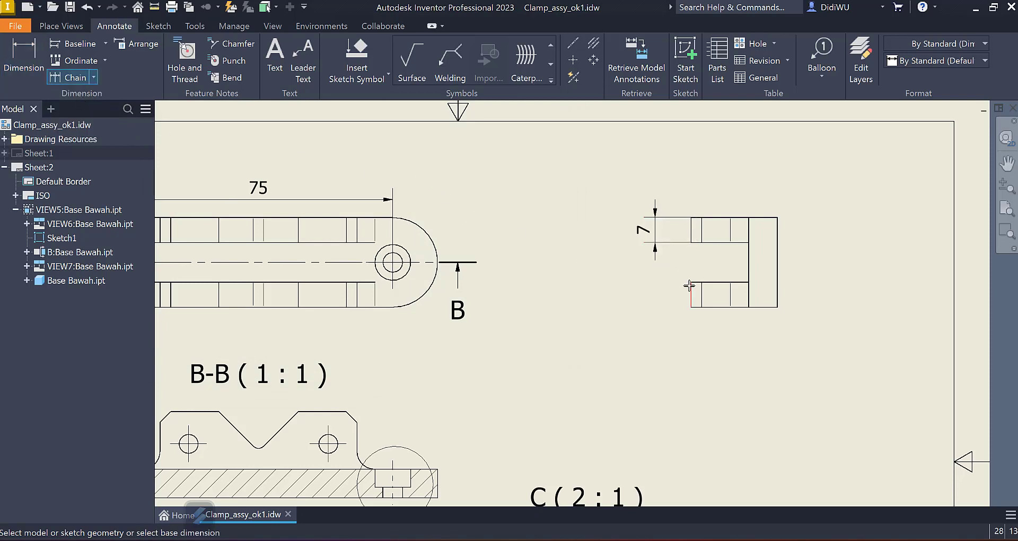
{"action": "left_click", "coordinate": [653, 242]}
{"action": "key", "text": "Escape"}
{"action": "left_click", "coordinate": [73, 77]}
{"action": "left_click", "coordinate": [696, 246]}
{"action": "left_click", "coordinate": [695, 283]}
{"action": "key", "text": "Escape"}
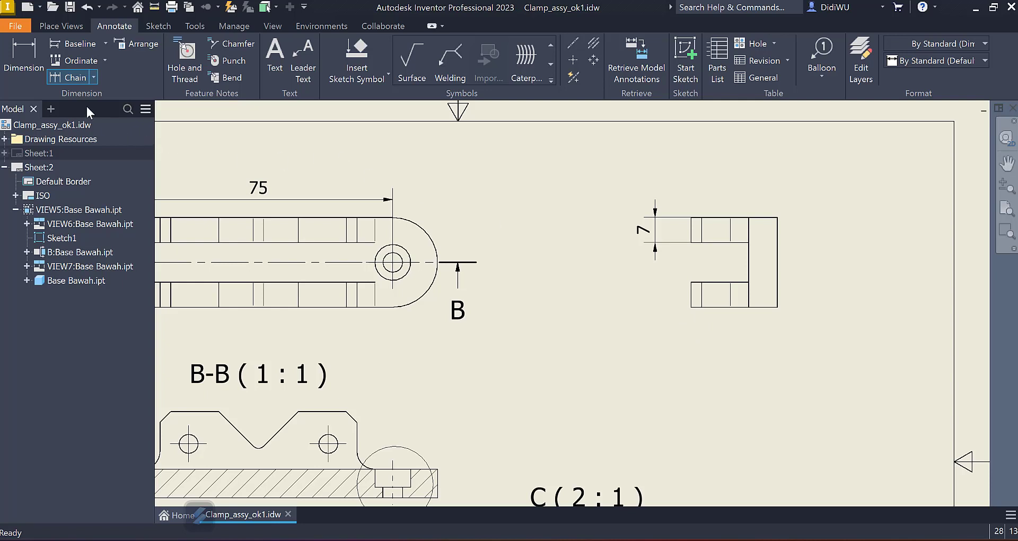
Step: Try to chain-dimension the gap and the lower arm in the side view, and delete the upper arm's thickness dimension
{"action": "left_click", "coordinate": [69, 78]}
{"action": "scroll", "coordinate": [689, 267], "scroll_direction": "up", "scroll_amount": 3}
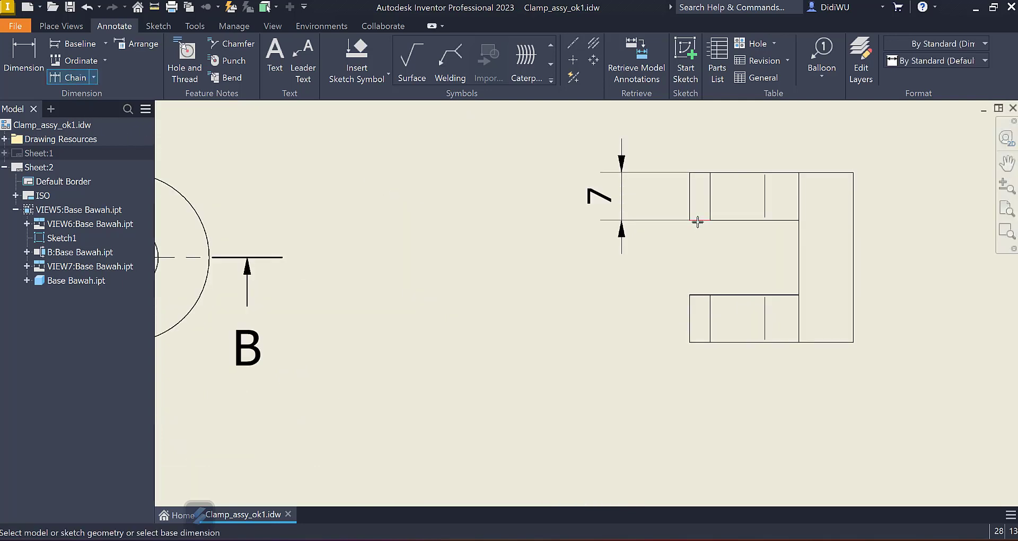
{"action": "left_click", "coordinate": [698, 220]}
{"action": "left_click", "coordinate": [699, 294]}
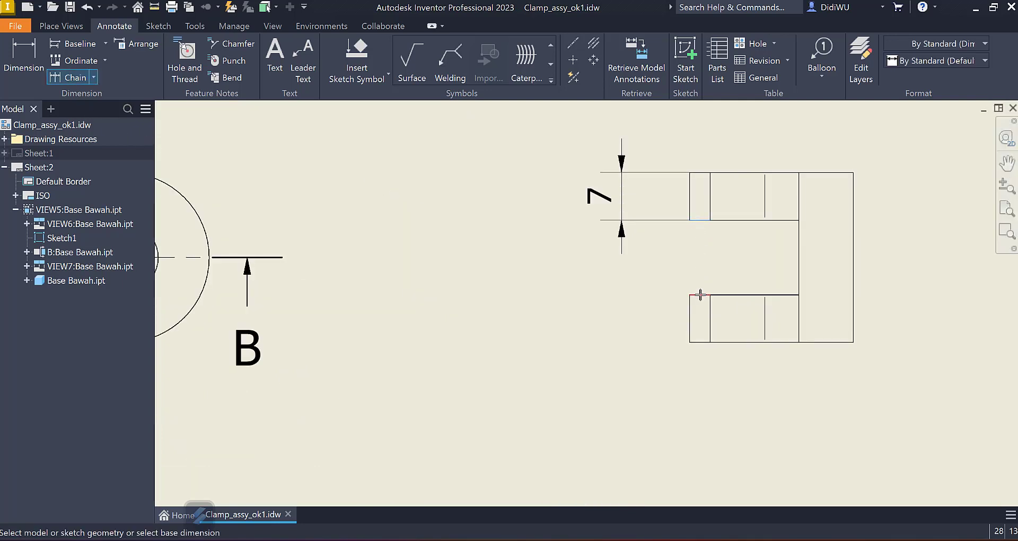
{"action": "left_click", "coordinate": [701, 342]}
{"action": "right_click", "coordinate": [642, 289]}
{"action": "left_click", "coordinate": [685, 282]}
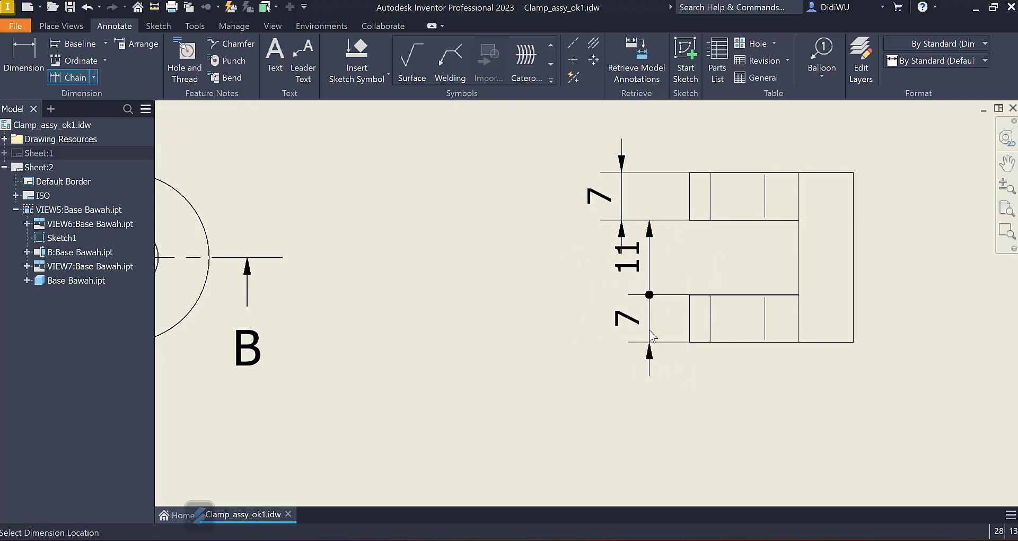
{"action": "key", "text": "Escape"}
{"action": "left_click", "coordinate": [620, 236]}
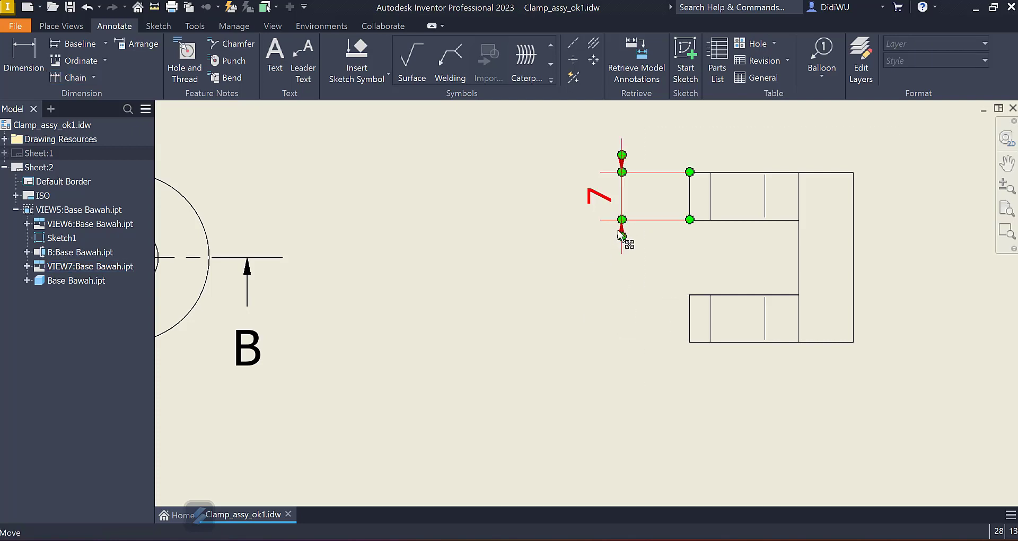
{"action": "key", "text": "Delete"}
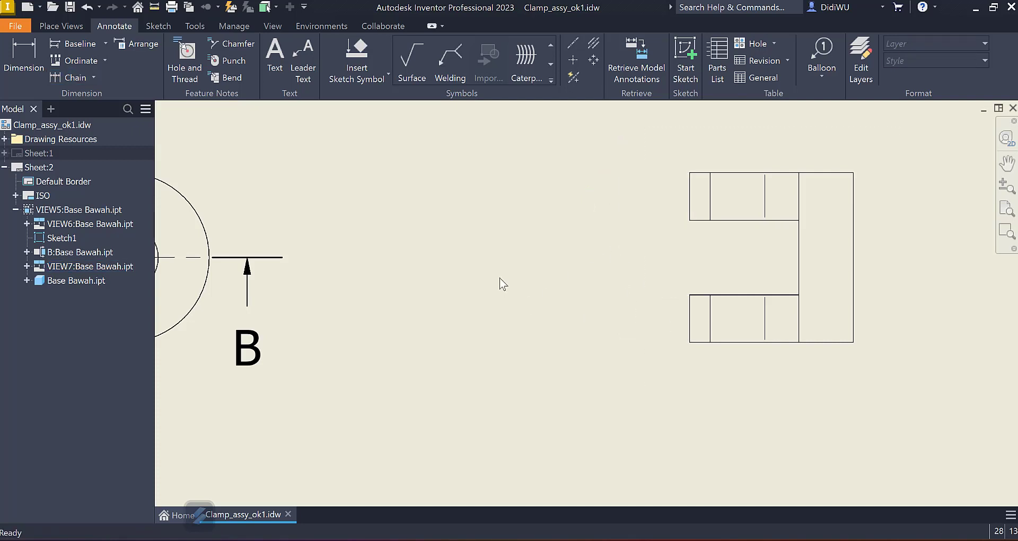
Step: Chain-dimension the upper arm, the gap and the lower arm along the open side of the side view
{"action": "middle_click_drag", "start_coordinate": [499, 284], "coordinate": [466, 304]}
{"action": "left_click", "coordinate": [84, 79]}
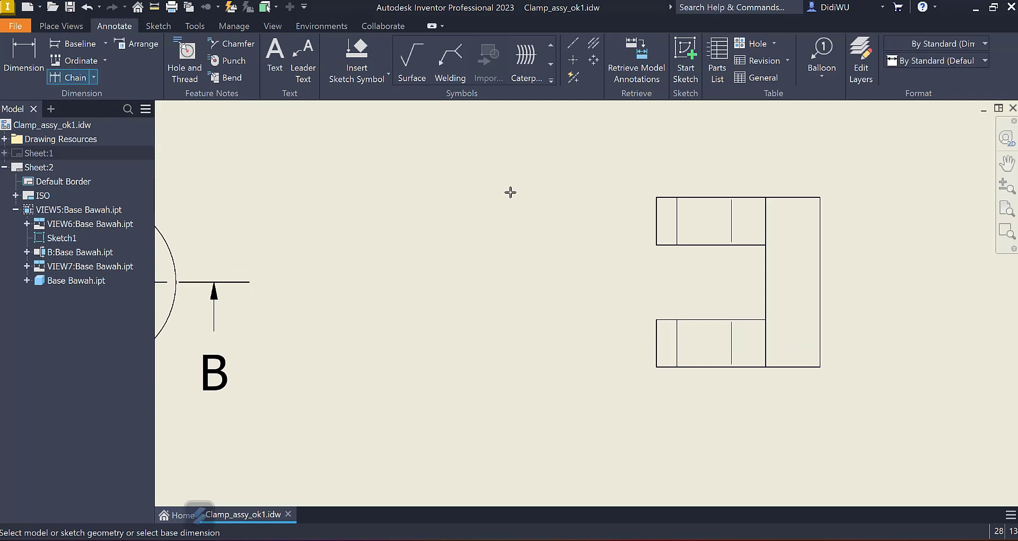
{"action": "left_click", "coordinate": [662, 244]}
{"action": "left_click", "coordinate": [666, 320]}
{"action": "right_click", "coordinate": [629, 300]}
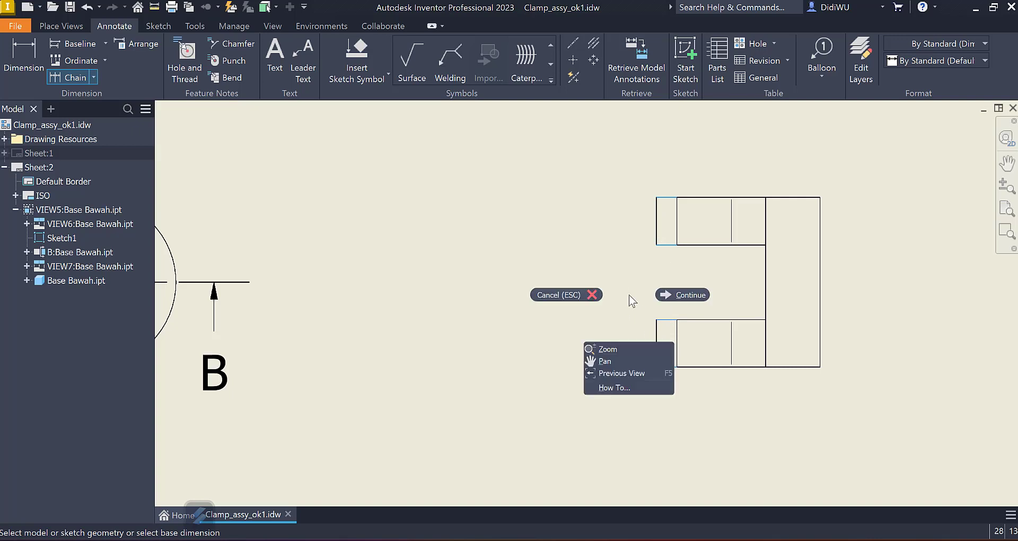
{"action": "left_click", "coordinate": [669, 288]}
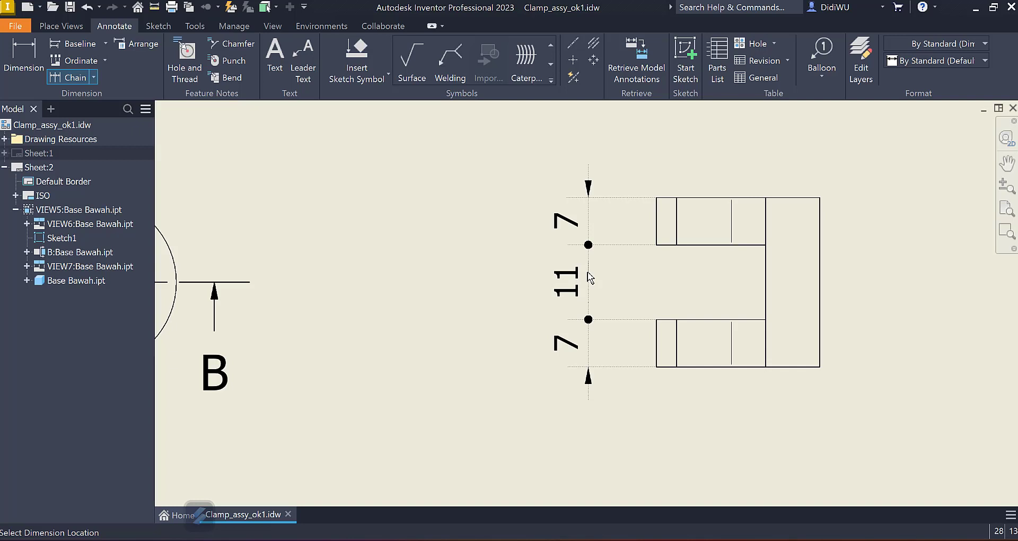
{"action": "left_click", "coordinate": [588, 273]}
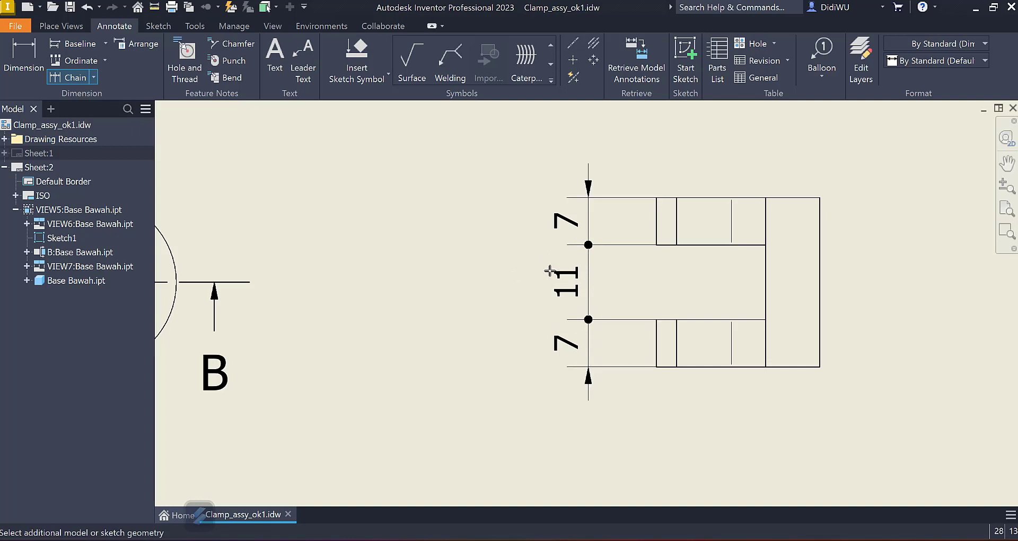
Step: Add a radius dimension to the right rounded end of the plate in the top view, keeping the default text
{"action": "scroll", "coordinate": [461, 289], "scroll_direction": "down", "scroll_amount": 2}
{"action": "middle_click_drag", "start_coordinate": [463, 290], "coordinate": [674, 289]}
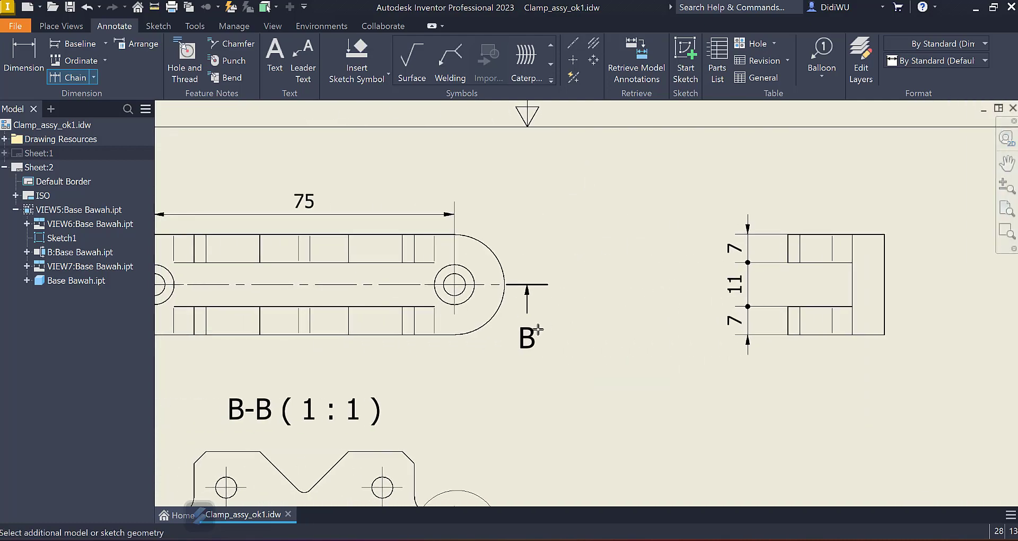
{"action": "middle_click_drag", "start_coordinate": [499, 424], "coordinate": [588, 334]}
{"action": "mouse_move", "coordinate": [561, 372]}
{"action": "middle_mouse_down"}
{"action": "mouse_move", "coordinate": [568, 277]}
{"action": "mouse_move", "coordinate": [550, 292]}
{"action": "mouse_move", "coordinate": [552, 280]}
{"action": "mouse_move", "coordinate": [570, 463]}
{"action": "middle_mouse_up"}
{"action": "middle_click_drag", "start_coordinate": [571, 321], "coordinate": [612, 451]}
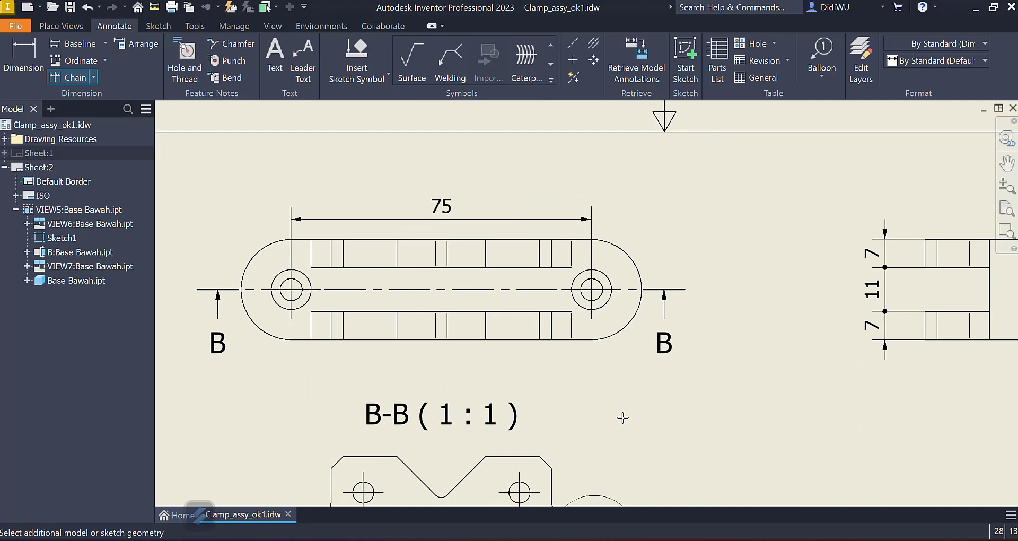
{"action": "left_click", "coordinate": [27, 60]}
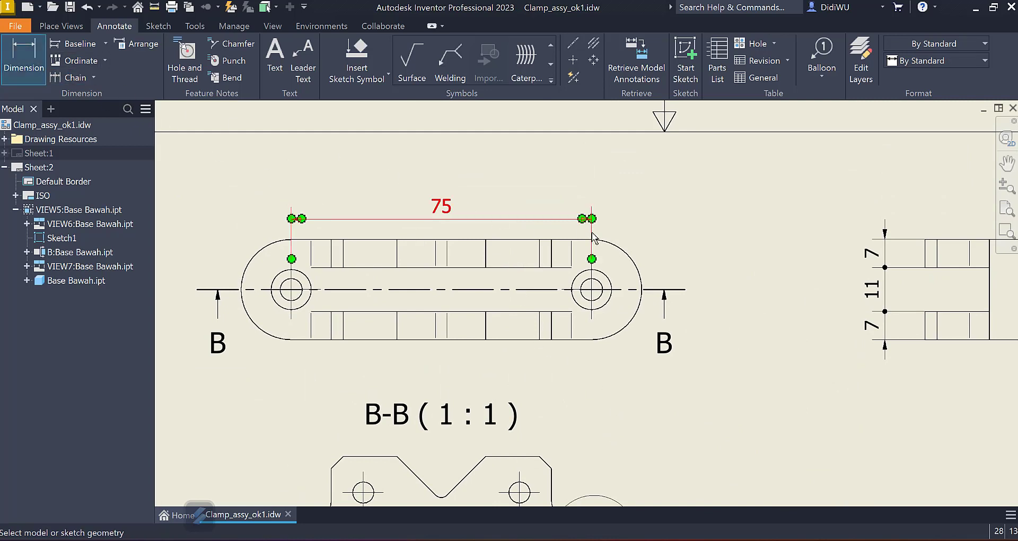
{"action": "left_click", "coordinate": [622, 244]}
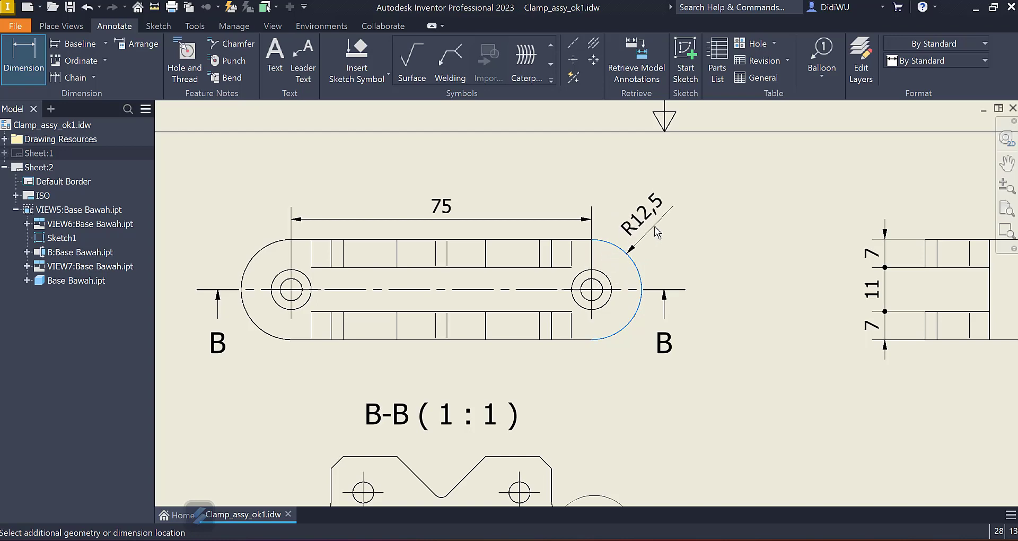
{"action": "left_click", "coordinate": [659, 241]}
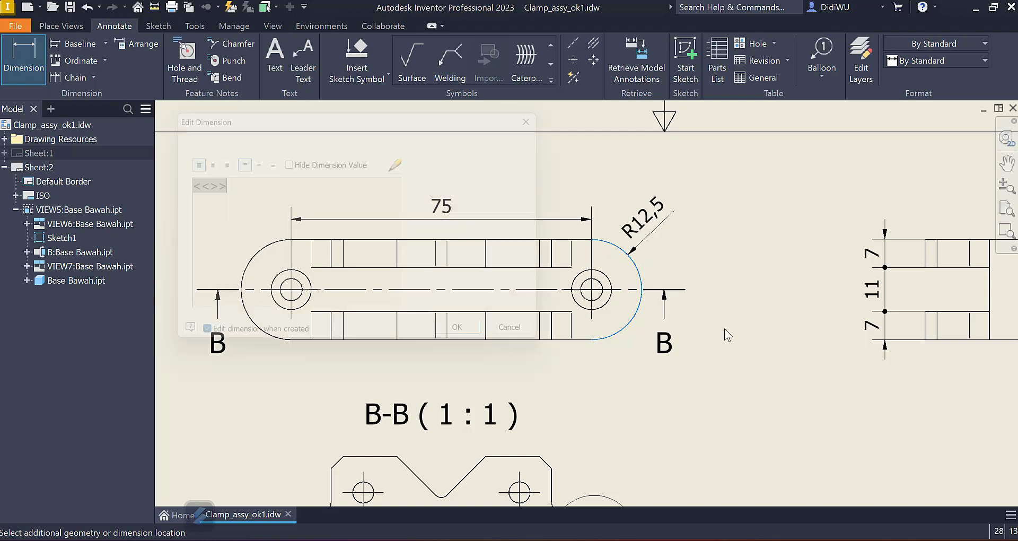
{"action": "left_click", "coordinate": [466, 335]}
Step: Add baseline dimensions from the underside to the plate top, hole centre and upper edge, placed beside the left end of section B-B
{"action": "scroll", "coordinate": [749, 293], "scroll_direction": "down", "scroll_amount": 5}
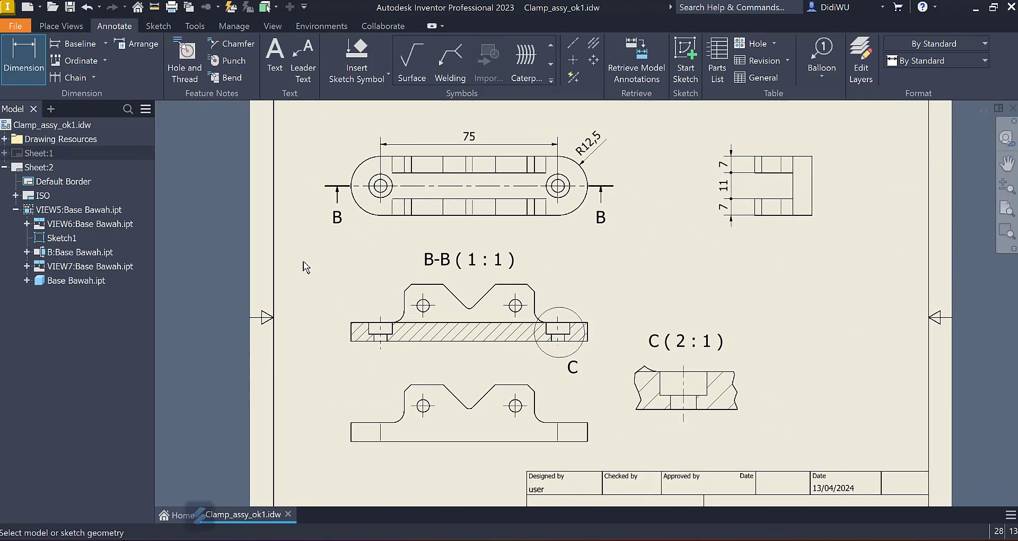
{"action": "left_click", "coordinate": [77, 45]}
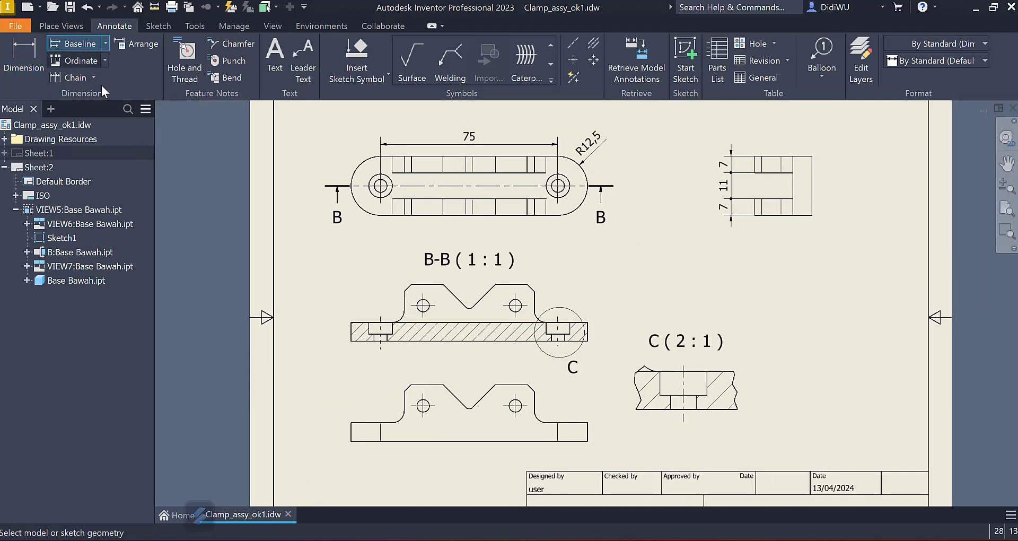
{"action": "scroll", "coordinate": [365, 364], "scroll_direction": "up", "scroll_amount": 3}
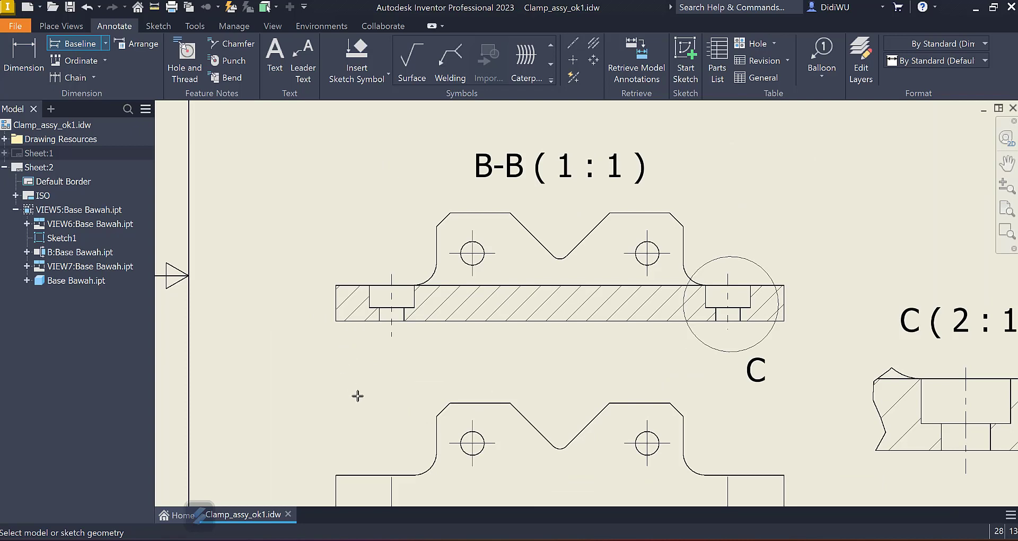
{"action": "middle_click_drag", "start_coordinate": [357, 395], "coordinate": [386, 288]}
{"action": "left_click", "coordinate": [375, 217]}
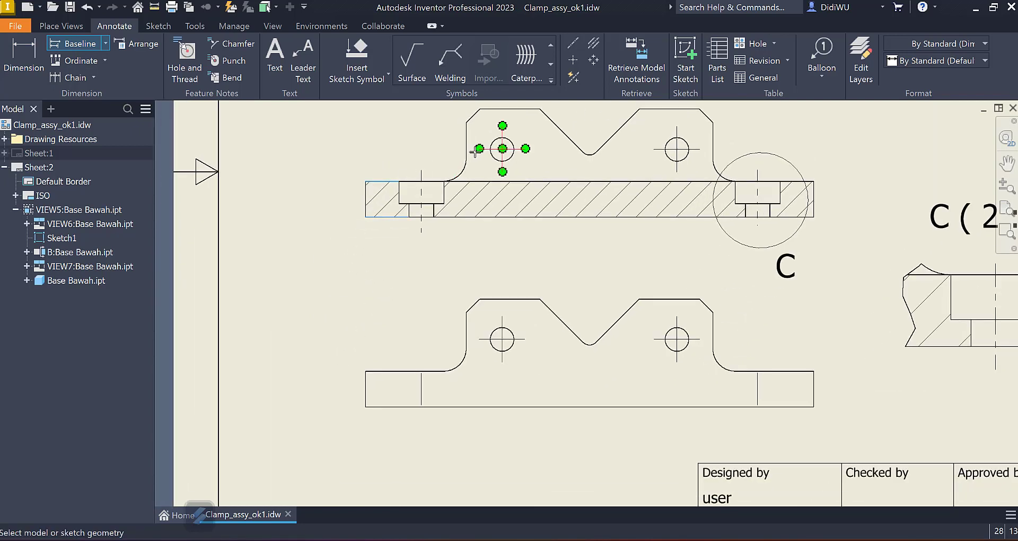
{"action": "left_click", "coordinate": [479, 150]}
{"action": "middle_click_drag", "start_coordinate": [456, 155], "coordinate": [448, 213]}
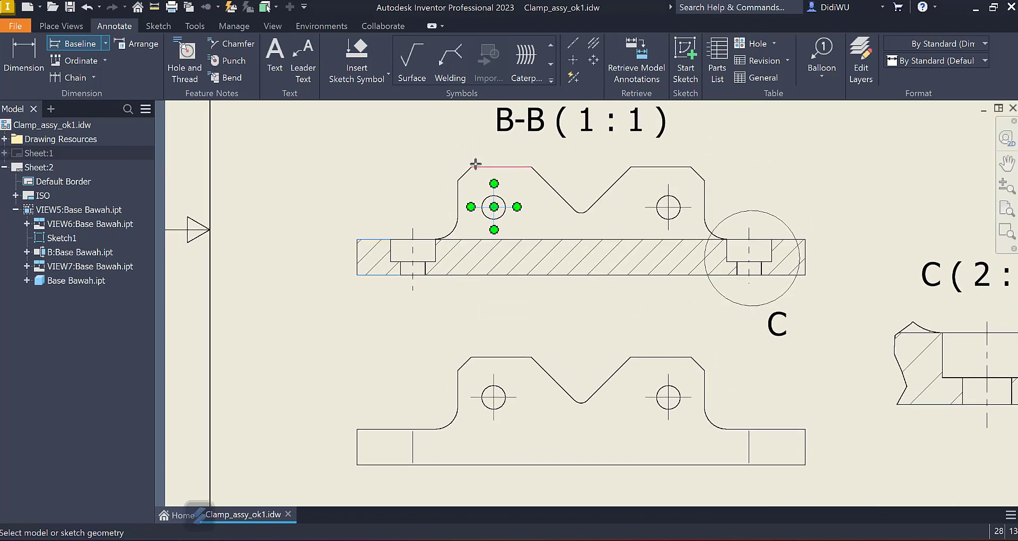
{"action": "left_click", "coordinate": [475, 165]}
{"action": "right_click", "coordinate": [393, 160]}
{"action": "left_click", "coordinate": [437, 161]}
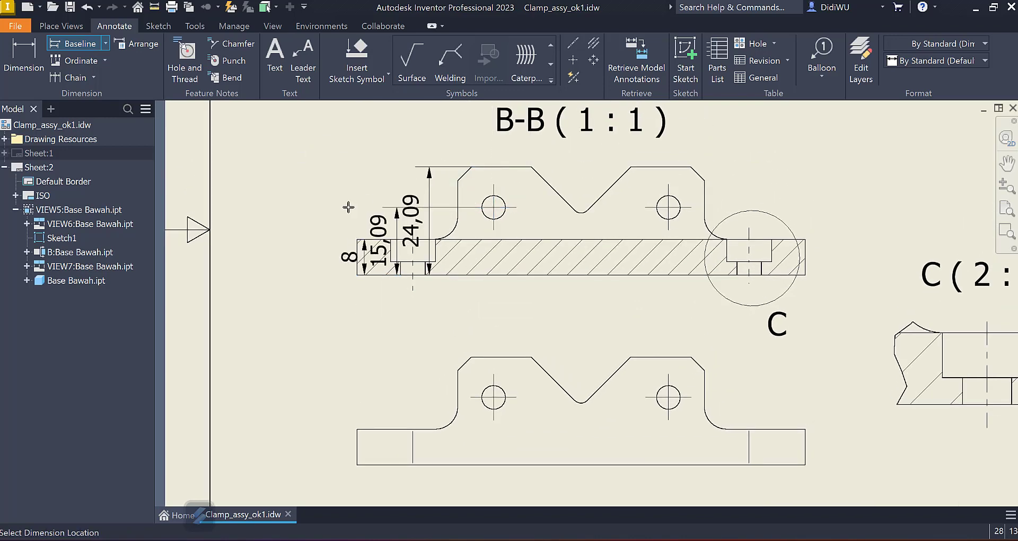
{"action": "left_click", "coordinate": [327, 229]}
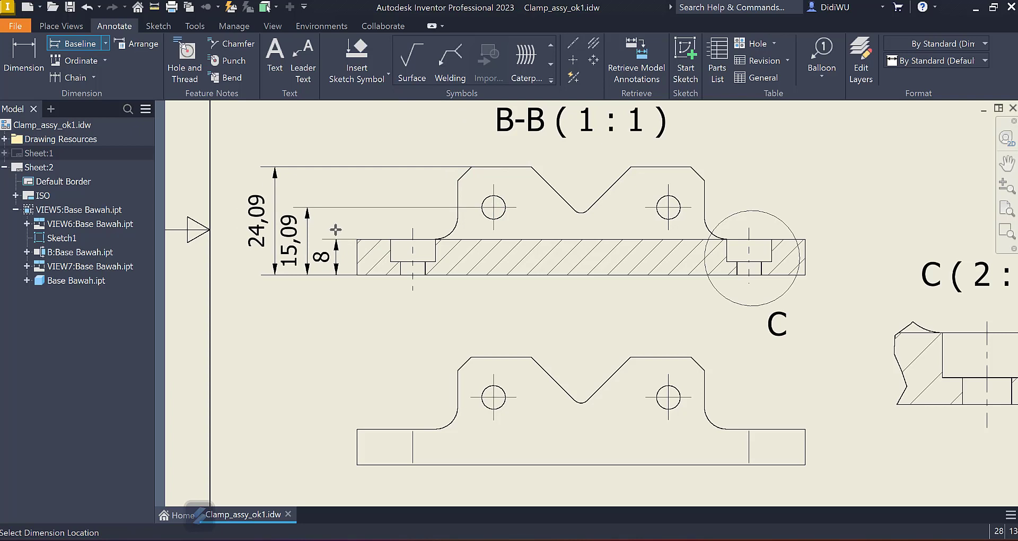
{"action": "left_click", "coordinate": [335, 229]}
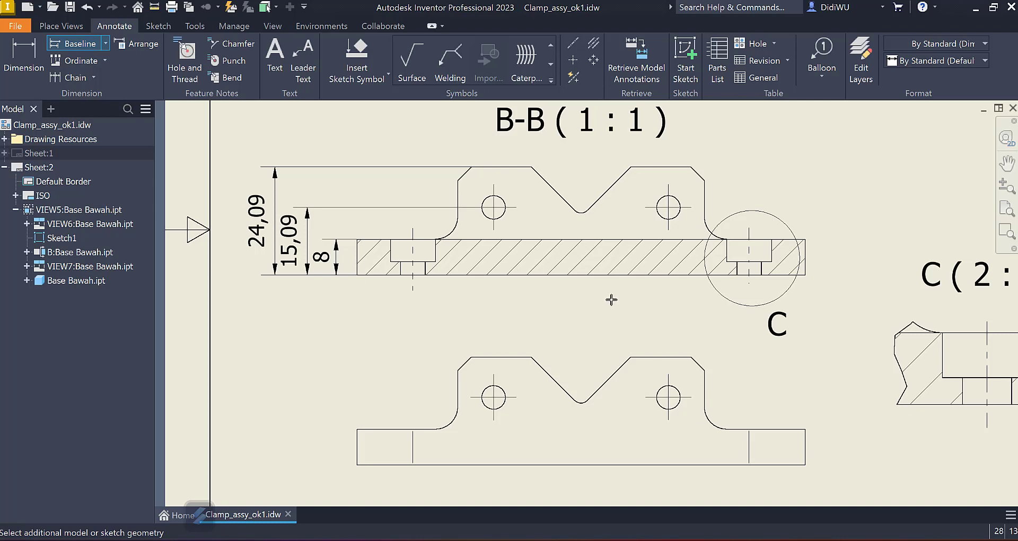
{"action": "right_click", "coordinate": [442, 310]}
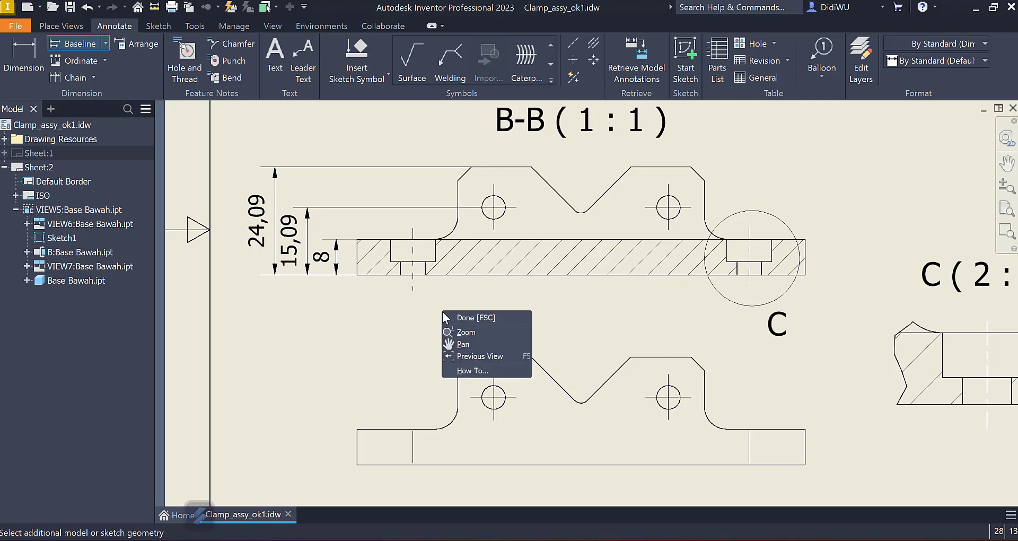
{"action": "left_click", "coordinate": [459, 320]}
Step: Set the primary unit precision of the hole-centre height dimension in section B-B to one decimal place (1,1)
{"action": "middle_click_drag", "start_coordinate": [345, 319], "coordinate": [413, 349]}
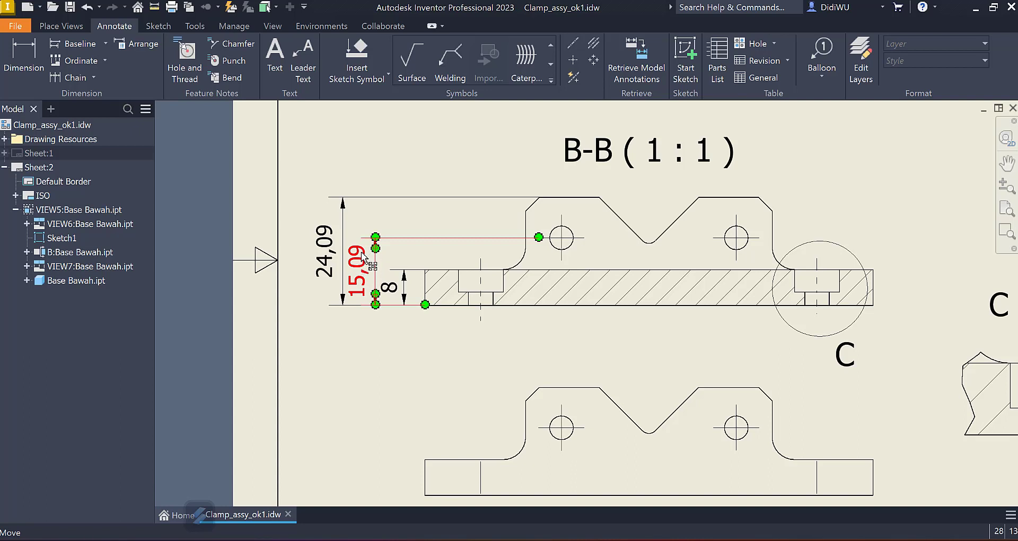
{"action": "double_click", "coordinate": [364, 253]}
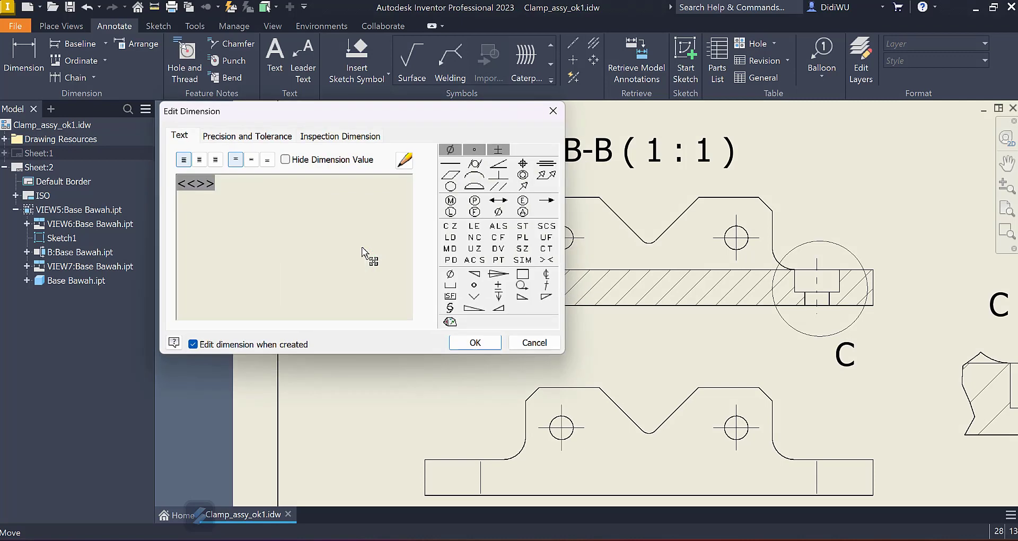
{"action": "left_click", "coordinate": [252, 136]}
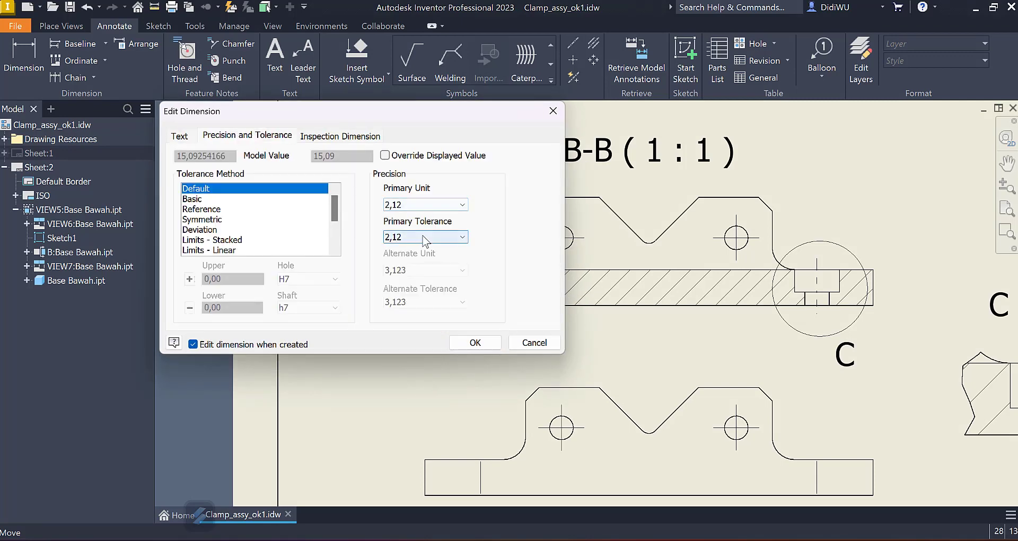
{"action": "left_click", "coordinate": [408, 205]}
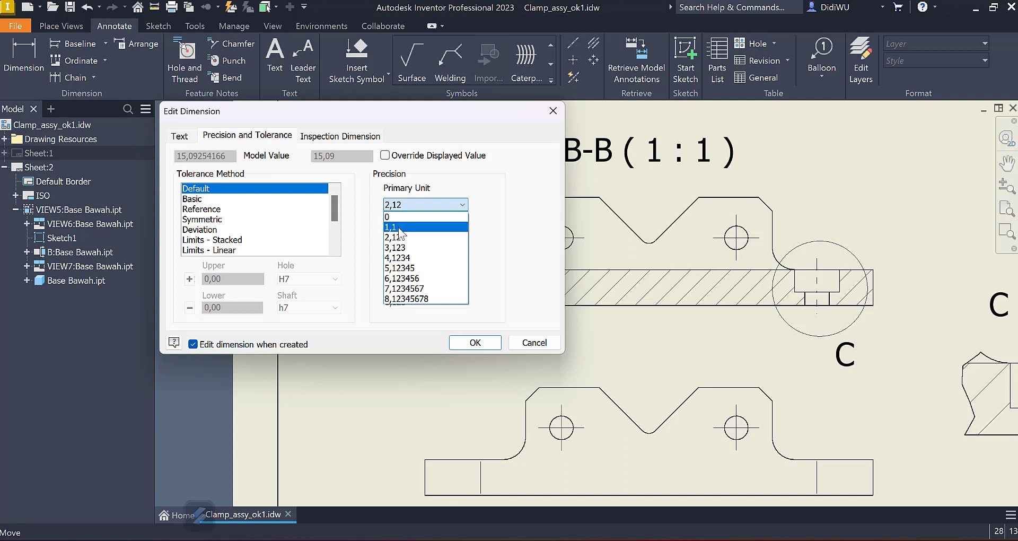
{"action": "left_click", "coordinate": [399, 227]}
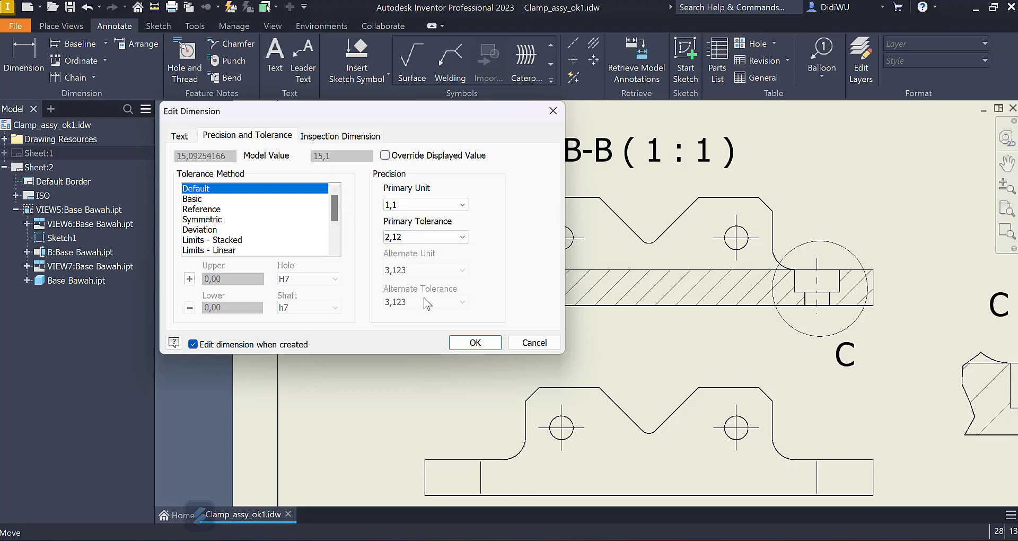
{"action": "left_click", "coordinate": [475, 342]}
{"action": "left_click", "coordinate": [347, 335]}
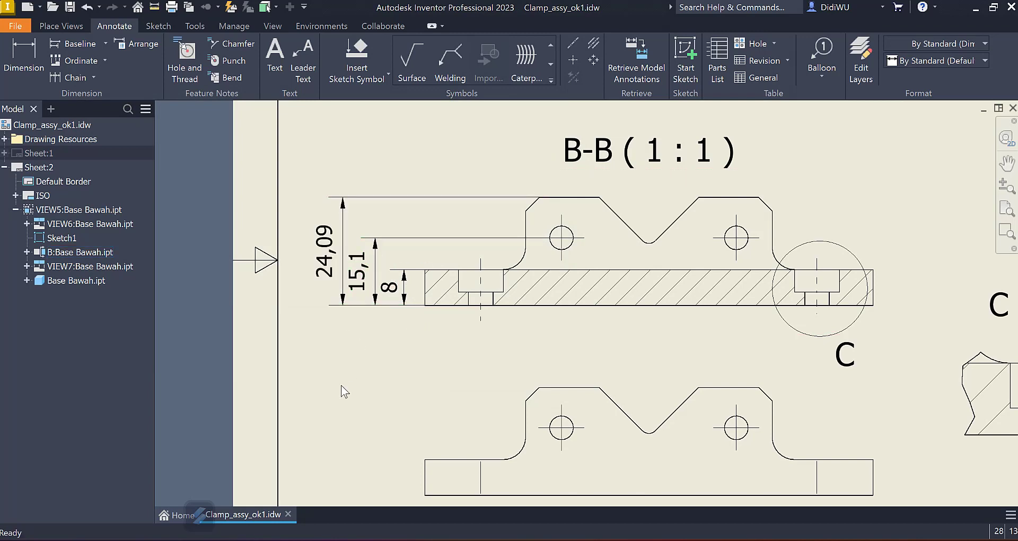
Step: Set the primary unit precision of the overall height dimension in section B-B to one decimal place (1,1)
{"action": "left_click", "coordinate": [324, 265]}
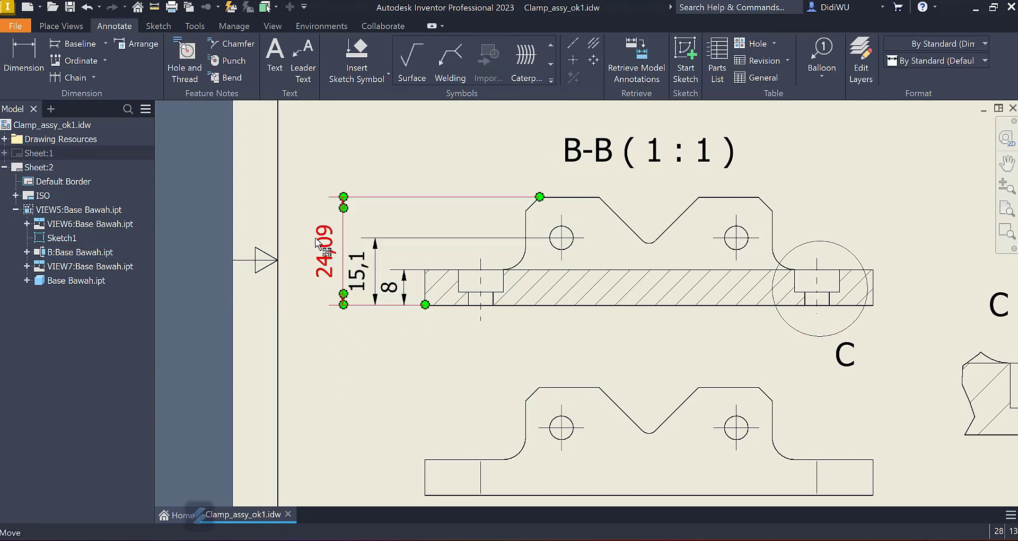
{"action": "double_click", "coordinate": [322, 244]}
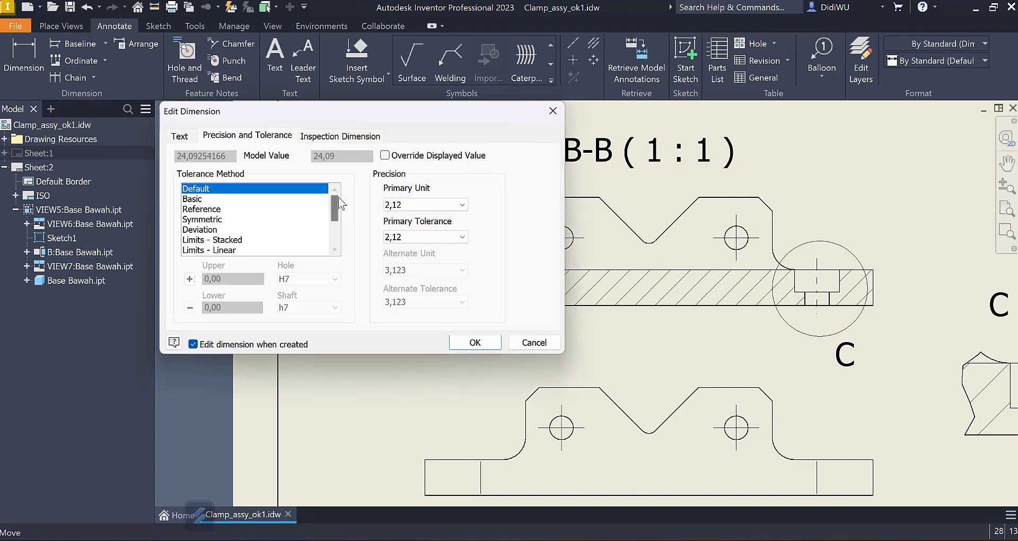
{"action": "left_click", "coordinate": [438, 204]}
{"action": "left_click", "coordinate": [422, 226]}
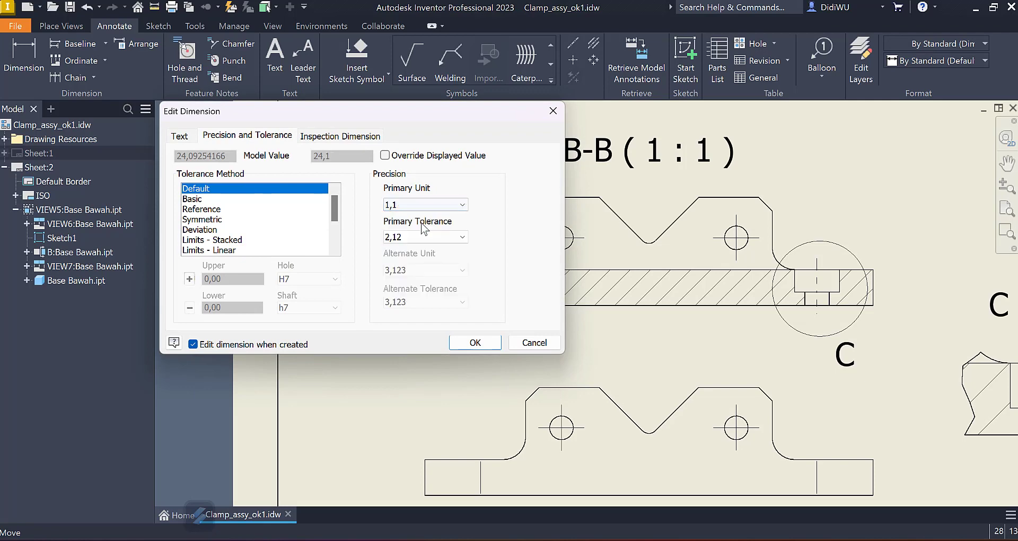
{"action": "left_click", "coordinate": [474, 342]}
{"action": "middle_click_drag", "start_coordinate": [459, 355], "coordinate": [439, 352]}
{"action": "scroll", "coordinate": [451, 340], "scroll_direction": "down", "scroll_amount": 5}
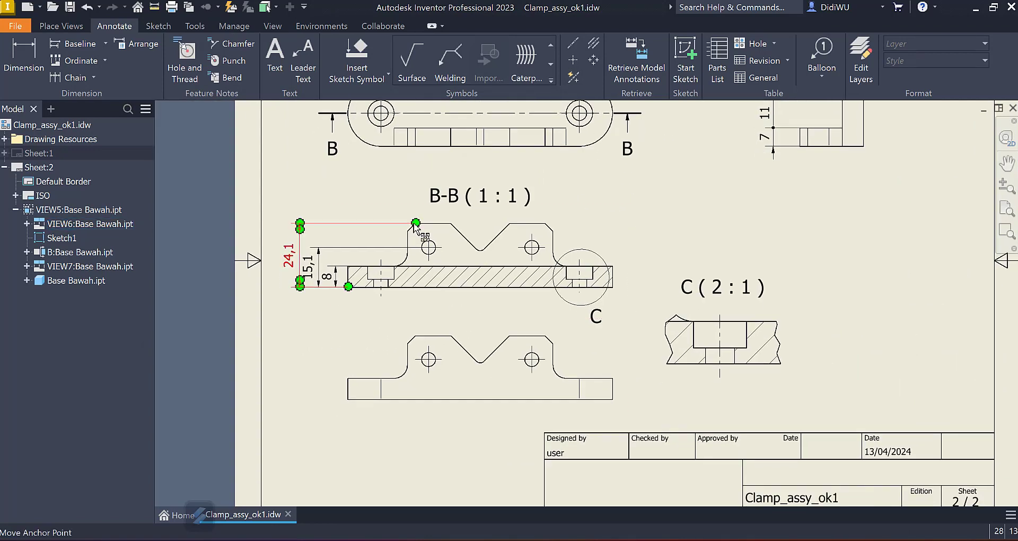
{"action": "left_click", "coordinate": [229, 46]}
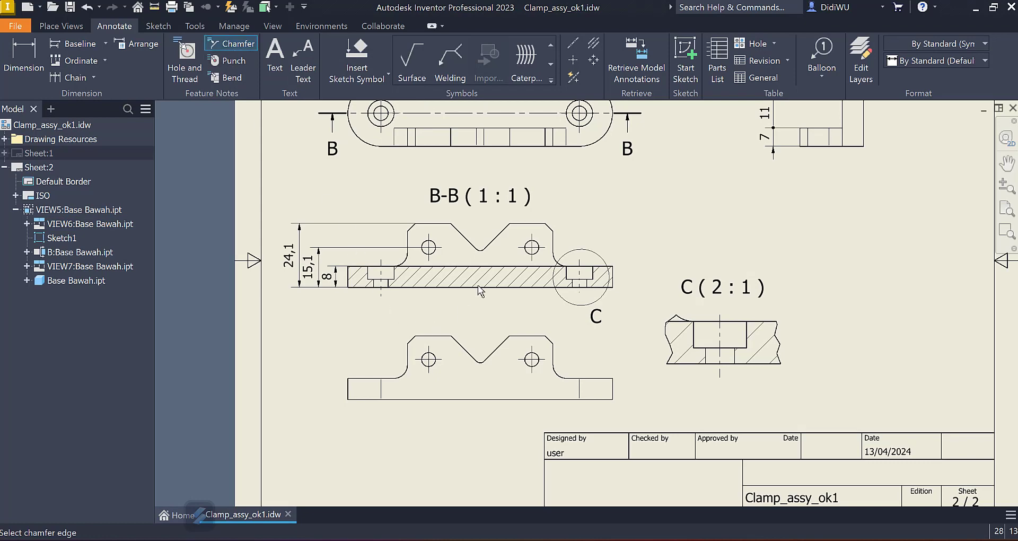
{"action": "scroll", "coordinate": [554, 230], "scroll_direction": "up", "scroll_amount": 6}
{"action": "left_click", "coordinate": [546, 261]}
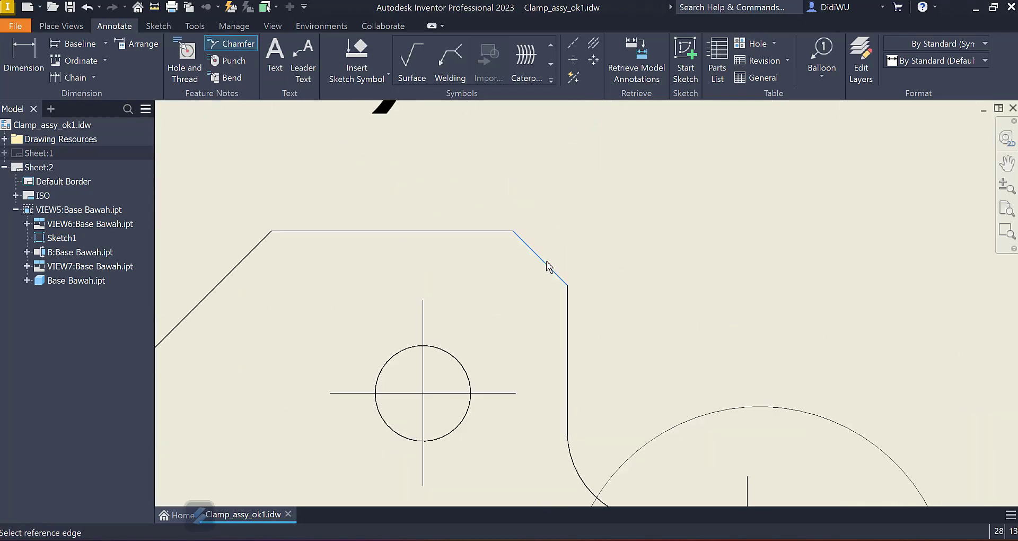
{"action": "right_click", "coordinate": [610, 217]}
{"action": "left_click", "coordinate": [648, 212]}
{"action": "scroll", "coordinate": [642, 206], "scroll_direction": "down", "scroll_amount": 5}
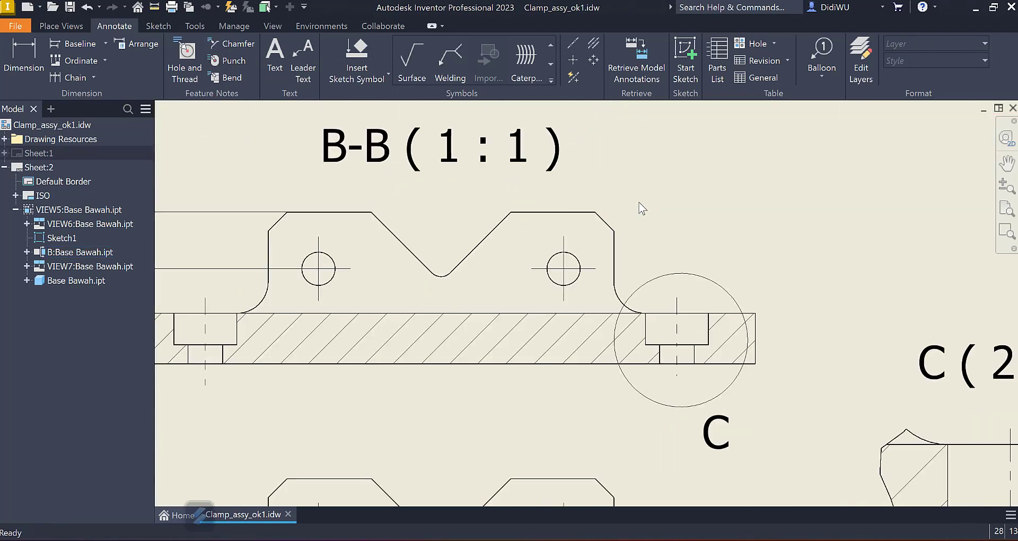
{"action": "middle_click_drag", "start_coordinate": [611, 224], "coordinate": [508, 314]}
{"action": "mouse_move", "coordinate": [635, 256]}
{"action": "middle_mouse_down"}
{"action": "mouse_move", "coordinate": [507, 288]}
{"action": "mouse_move", "coordinate": [534, 244]}
{"action": "middle_mouse_up"}
{"action": "scroll", "coordinate": [542, 230], "scroll_direction": "down", "scroll_amount": 3}
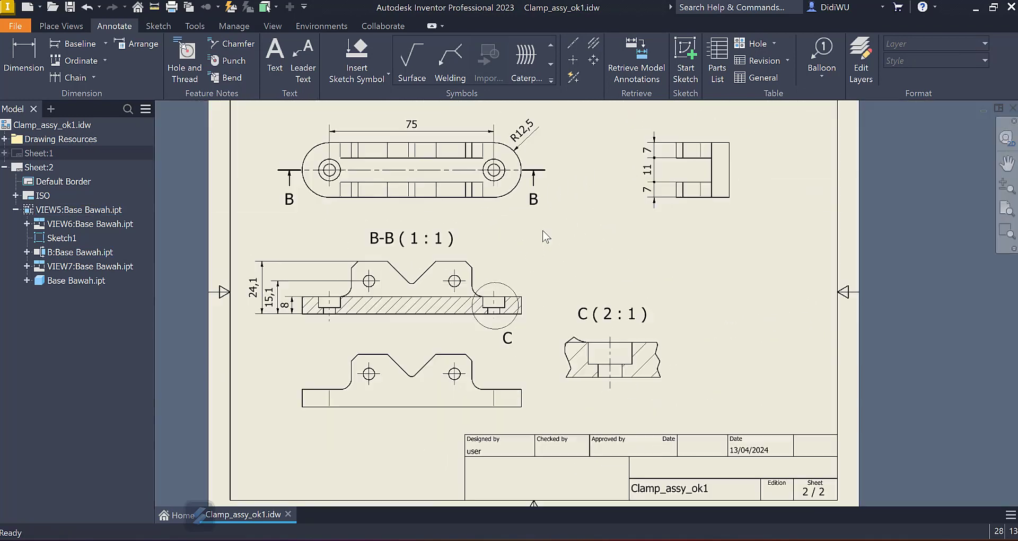
{"action": "middle_click_drag", "start_coordinate": [493, 205], "coordinate": [492, 251]}
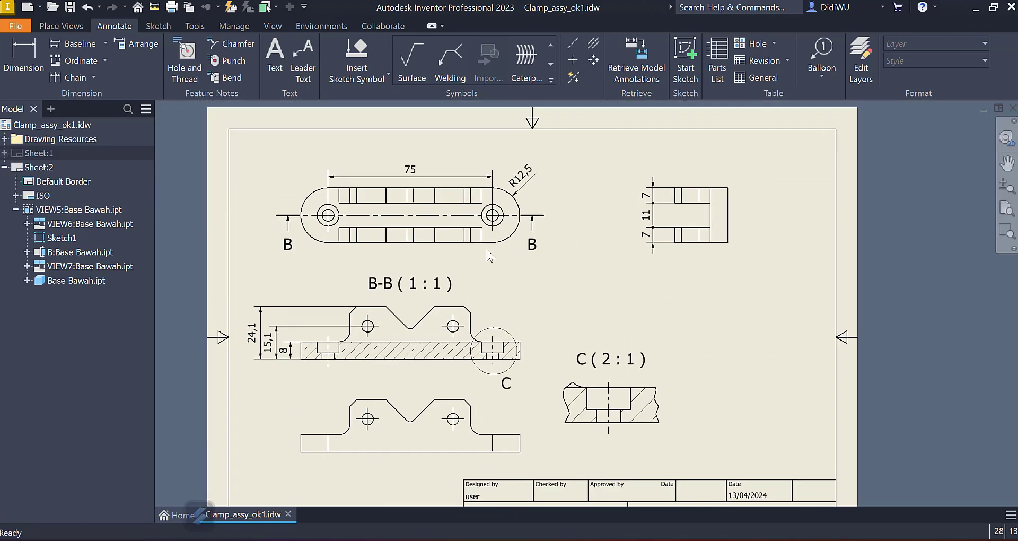
{"action": "left_click", "coordinate": [218, 43]}
{"action": "scroll", "coordinate": [472, 324], "scroll_direction": "up", "scroll_amount": 10}
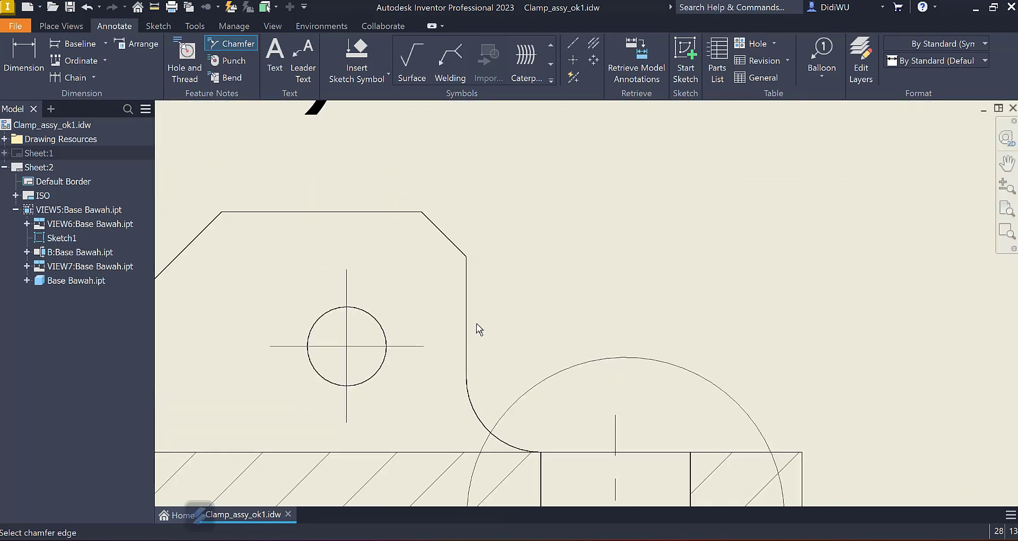
{"action": "left_click", "coordinate": [467, 277]}
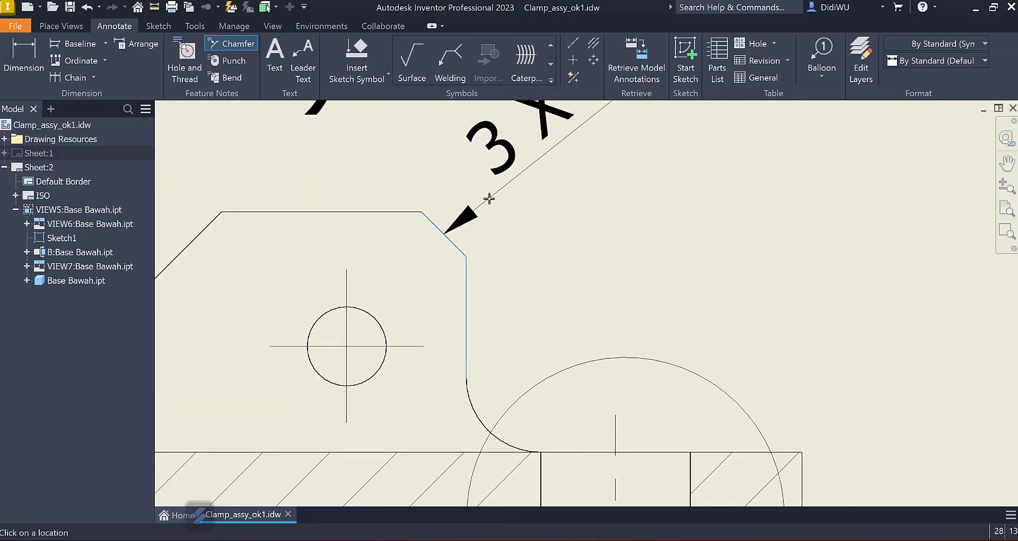
{"action": "scroll", "coordinate": [470, 258], "scroll_direction": "down", "scroll_amount": 3}
{"action": "key", "text": "Escape"}
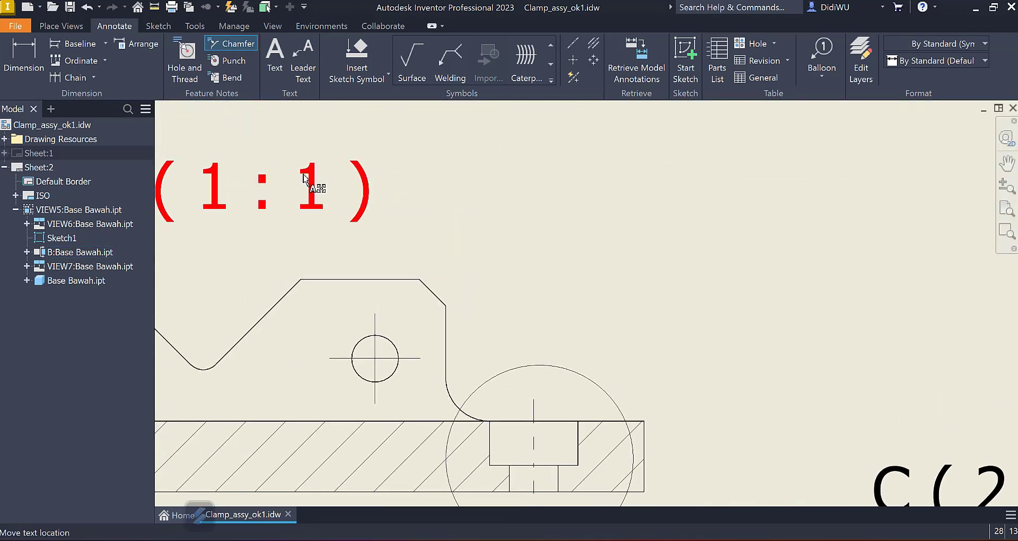
{"action": "left_click", "coordinate": [216, 51]}
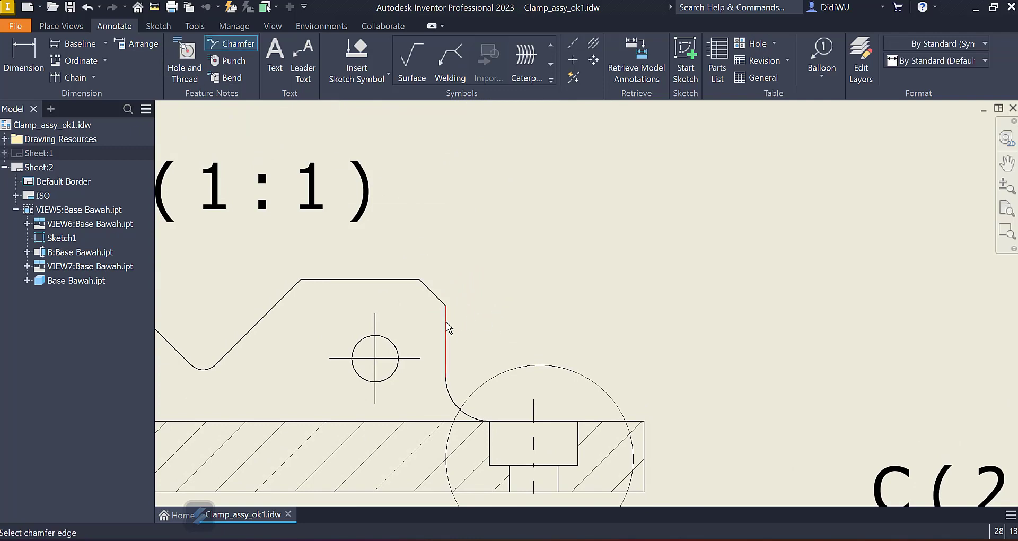
{"action": "left_click", "coordinate": [433, 299]}
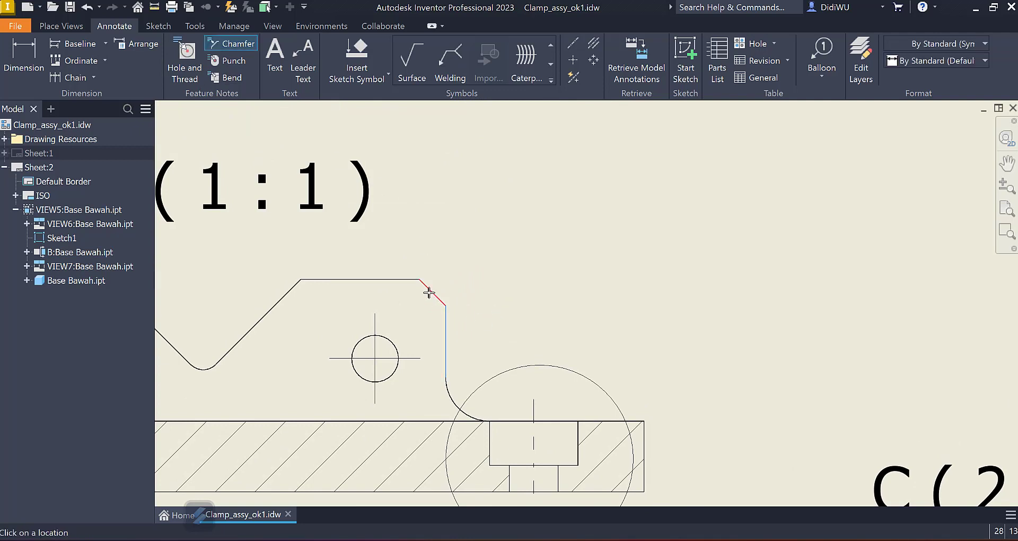
{"action": "key", "text": "Escape"}
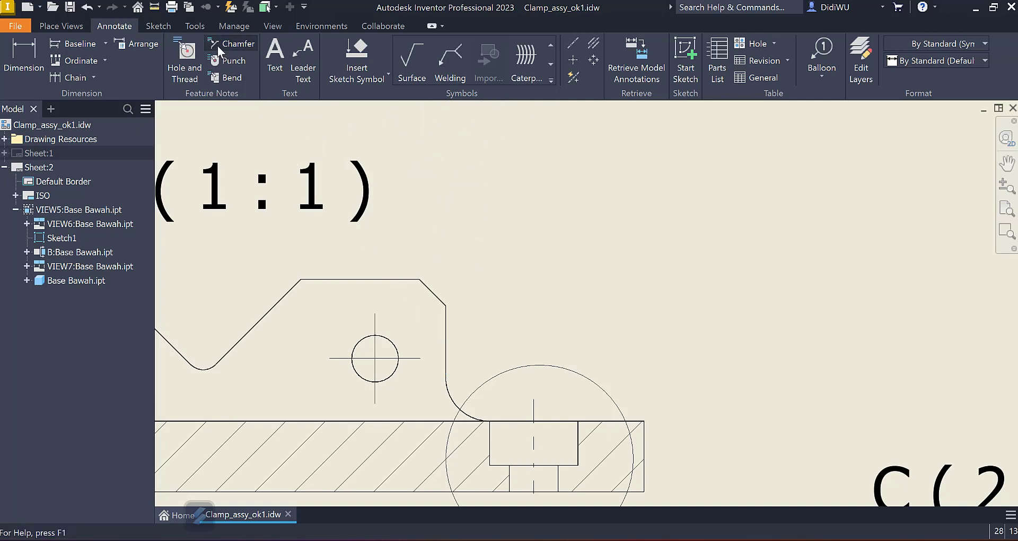
Step: Add a 3 X 45° chamfer note to the upper right corner in section B-B, using the horizontal upper edge as reference
{"action": "left_click", "coordinate": [226, 47]}
{"action": "left_click", "coordinate": [436, 297]}
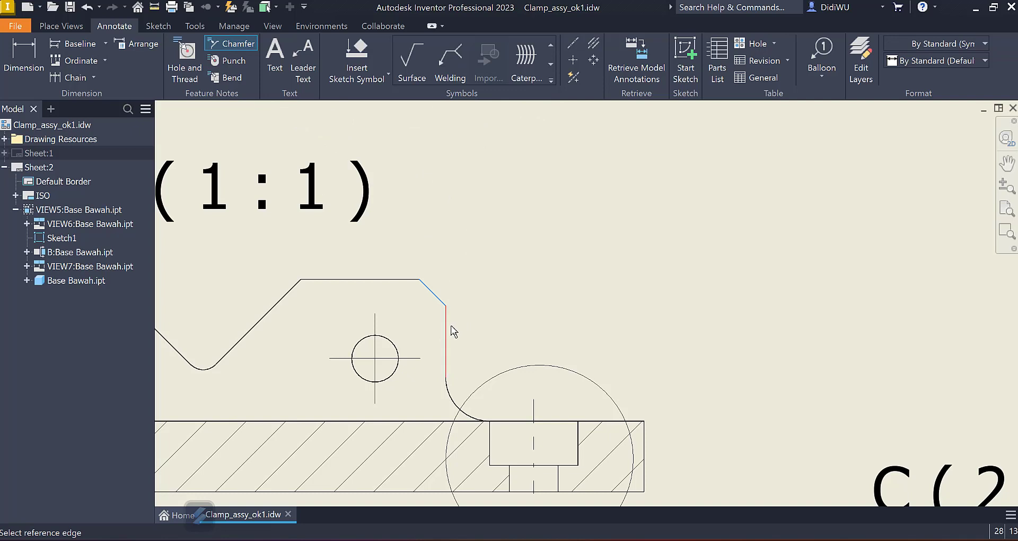
{"action": "left_click", "coordinate": [404, 281]}
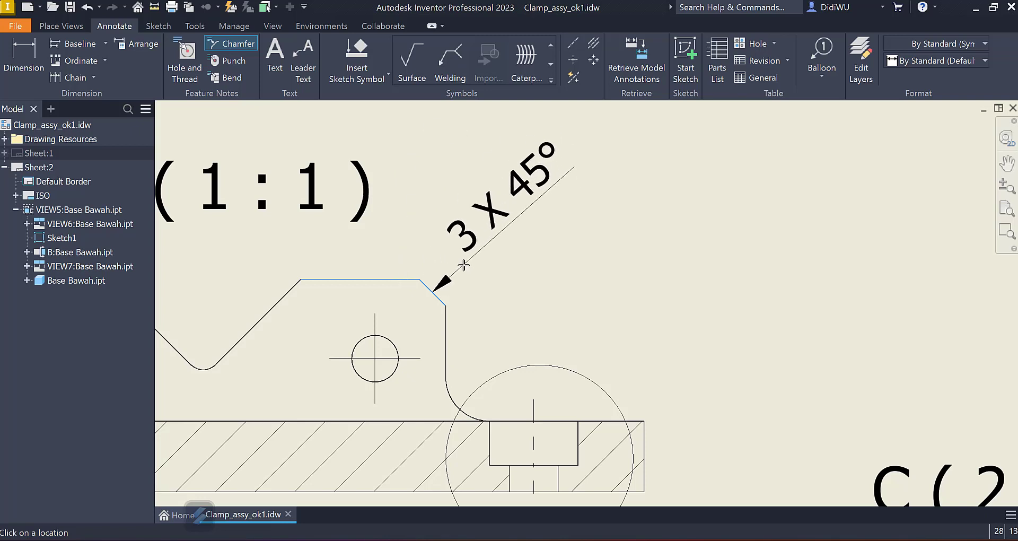
{"action": "left_click", "coordinate": [466, 267]}
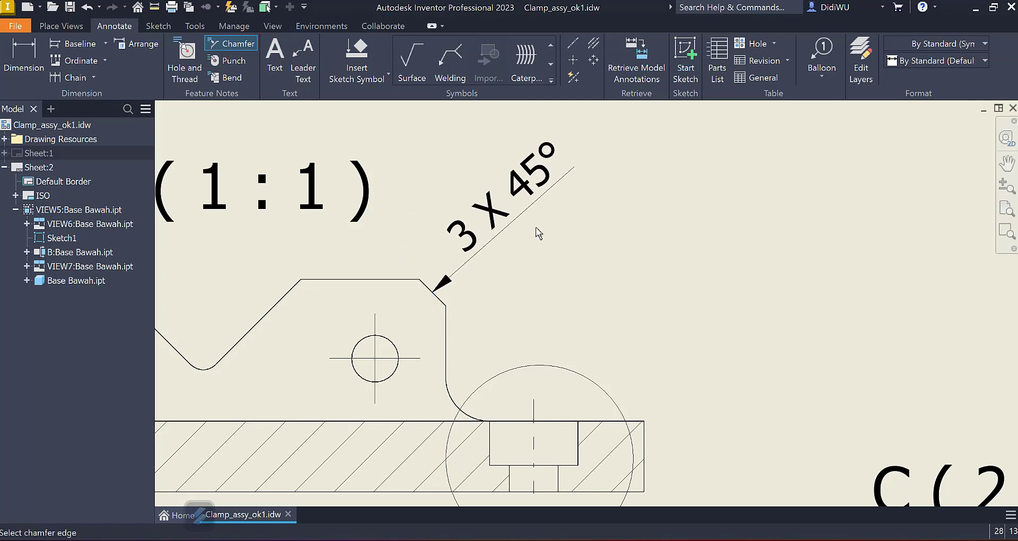
{"action": "right_click", "coordinate": [579, 271]}
{"action": "left_click", "coordinate": [615, 266]}
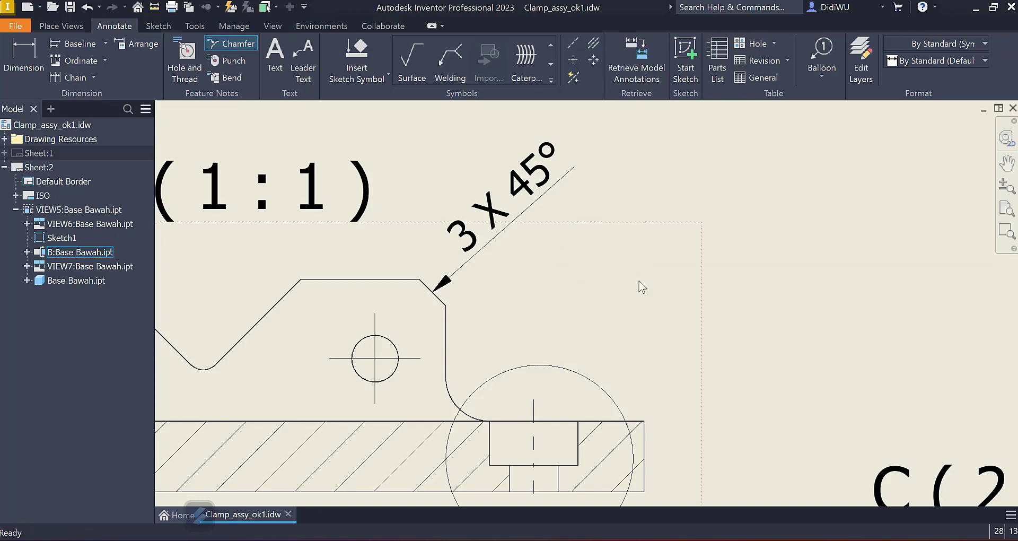
{"action": "scroll", "coordinate": [639, 286], "scroll_direction": "up", "scroll_amount": 2}
{"action": "middle_click_drag", "start_coordinate": [638, 287], "coordinate": [685, 272]}
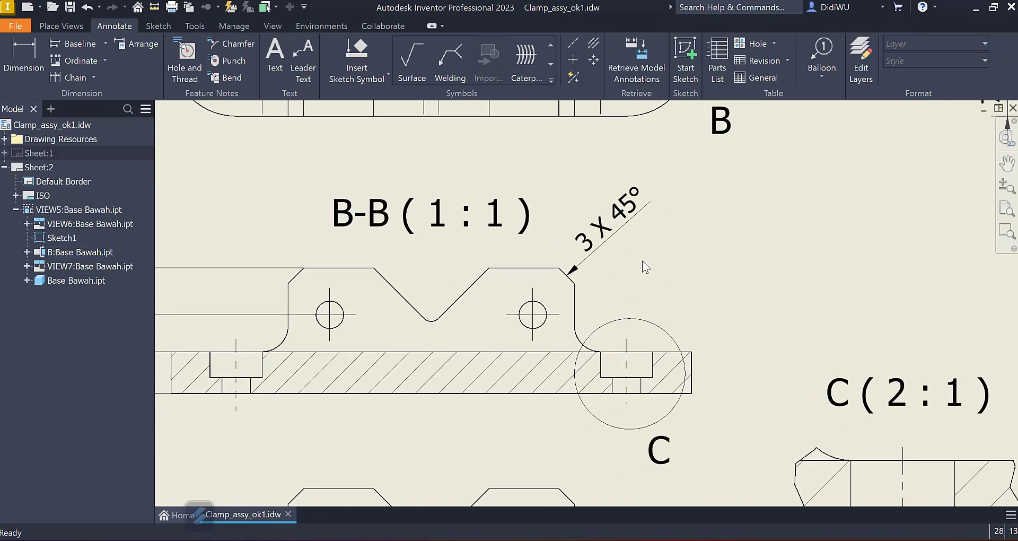
Step: Add a hole and thread note to the right counterbored hole in the top view, with its leader running down to the lower right
{"action": "left_click", "coordinate": [192, 66]}
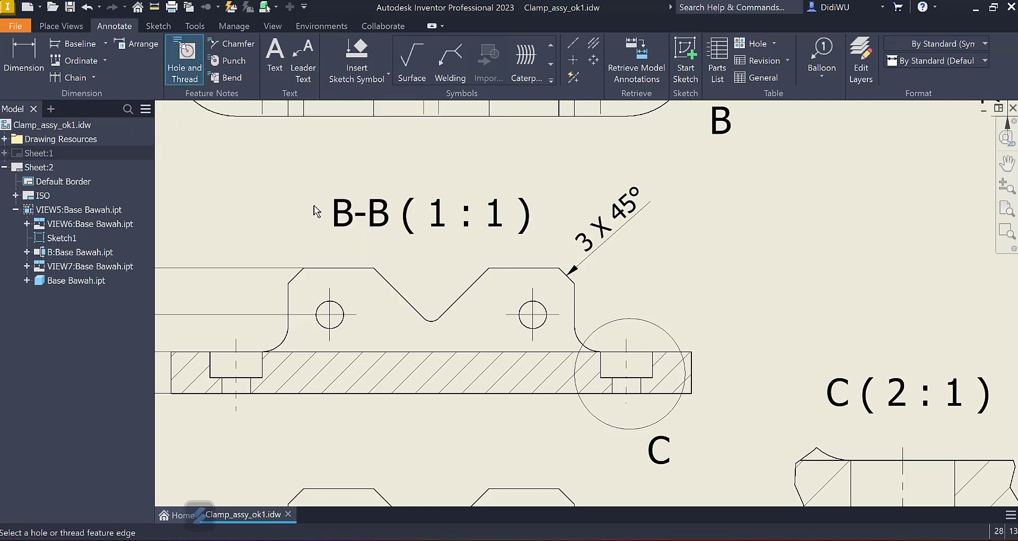
{"action": "middle_click_drag", "start_coordinate": [691, 296], "coordinate": [573, 390]}
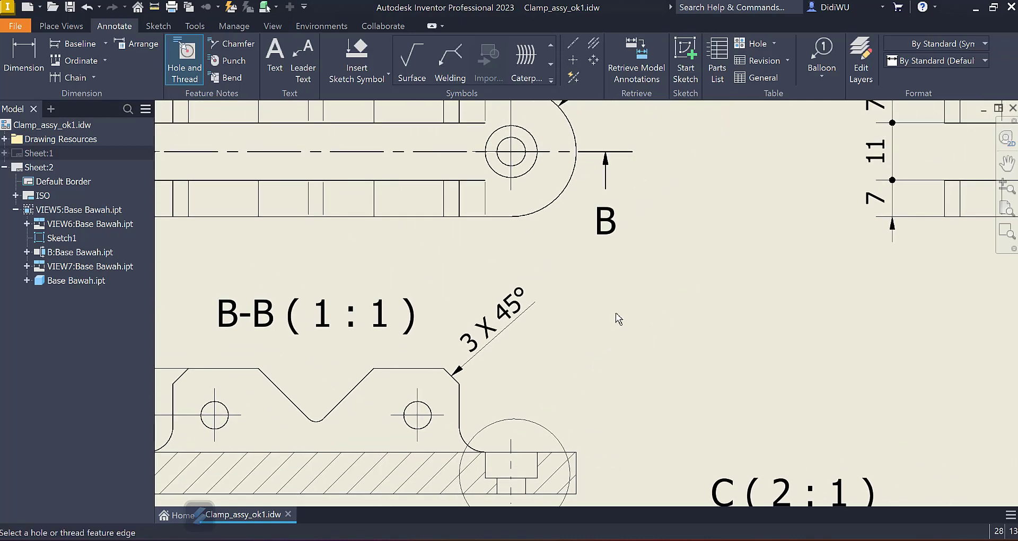
{"action": "middle_click_drag", "start_coordinate": [614, 318], "coordinate": [566, 348]}
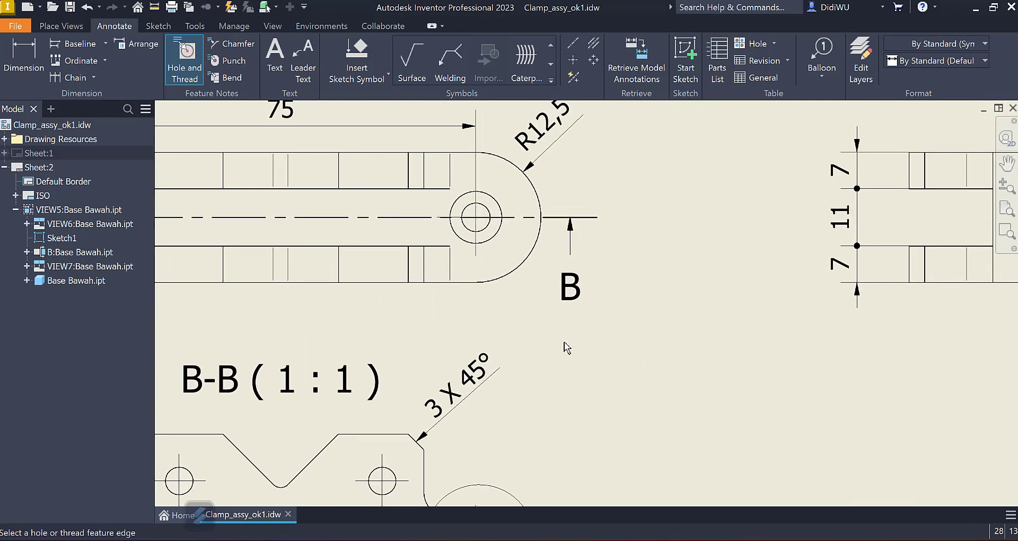
{"action": "left_click", "coordinate": [492, 236]}
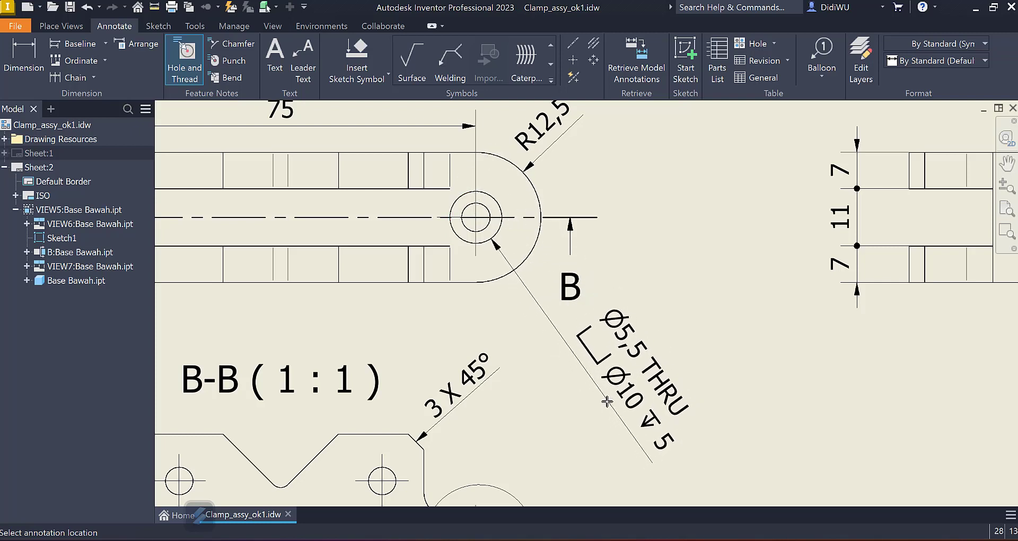
{"action": "left_click", "coordinate": [609, 400]}
{"action": "right_click", "coordinate": [646, 258]}
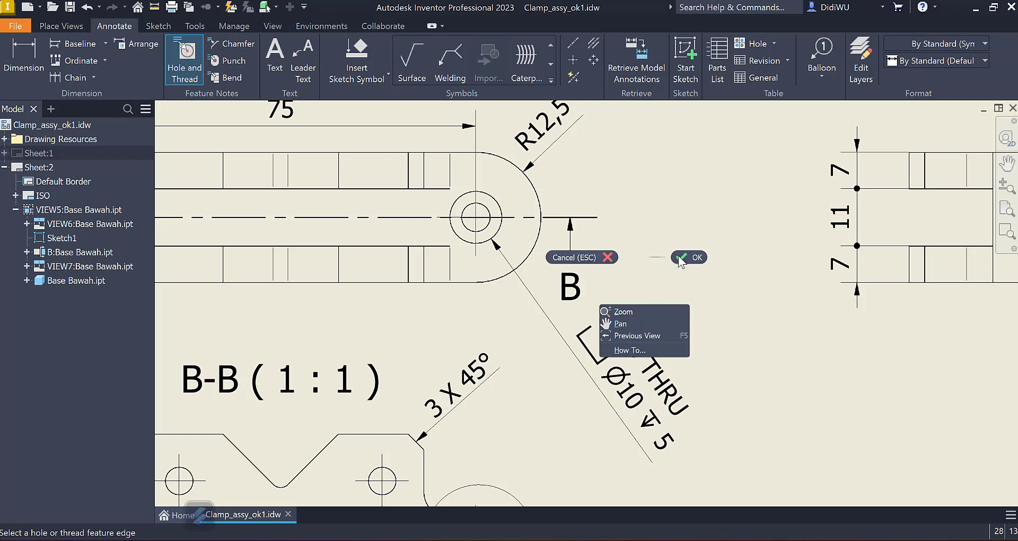
{"action": "left_click", "coordinate": [684, 257]}
{"action": "middle_click_drag", "start_coordinate": [763, 301], "coordinate": [700, 291]}
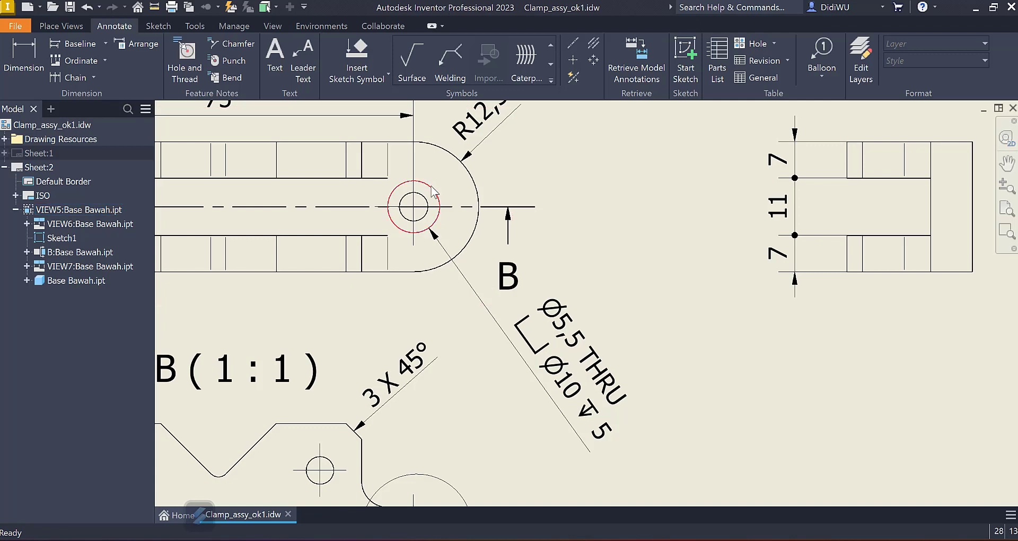
{"action": "left_click", "coordinate": [542, 363]}
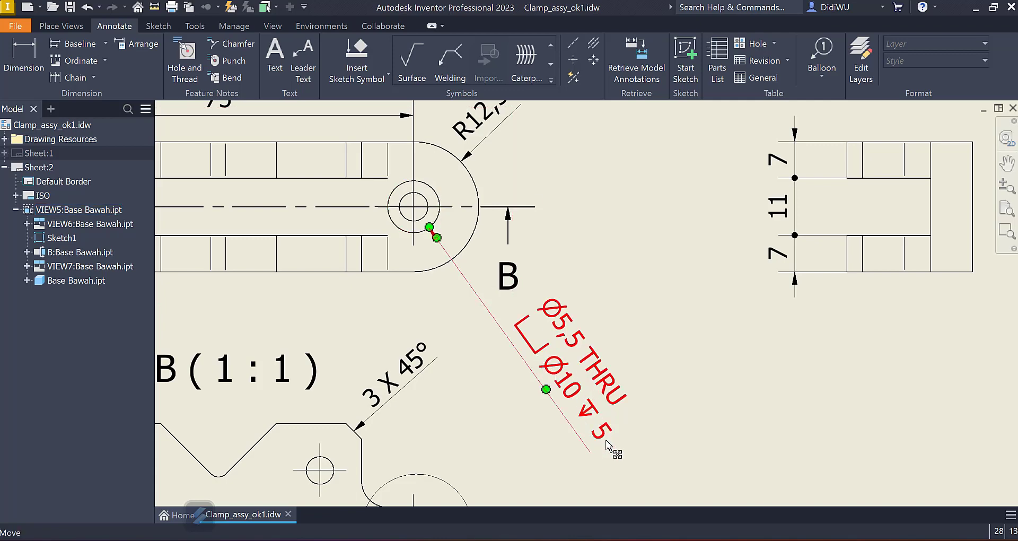
Step: Add an angular dimension between the two sloped V-groove edges in the front view below section B-B, placed above the notch
{"action": "scroll", "coordinate": [669, 312], "scroll_direction": "down", "scroll_amount": 3}
{"action": "mouse_move", "coordinate": [669, 313]}
{"action": "middle_mouse_down"}
{"action": "mouse_move", "coordinate": [689, 287]}
{"action": "mouse_move", "coordinate": [666, 245]}
{"action": "middle_mouse_up"}
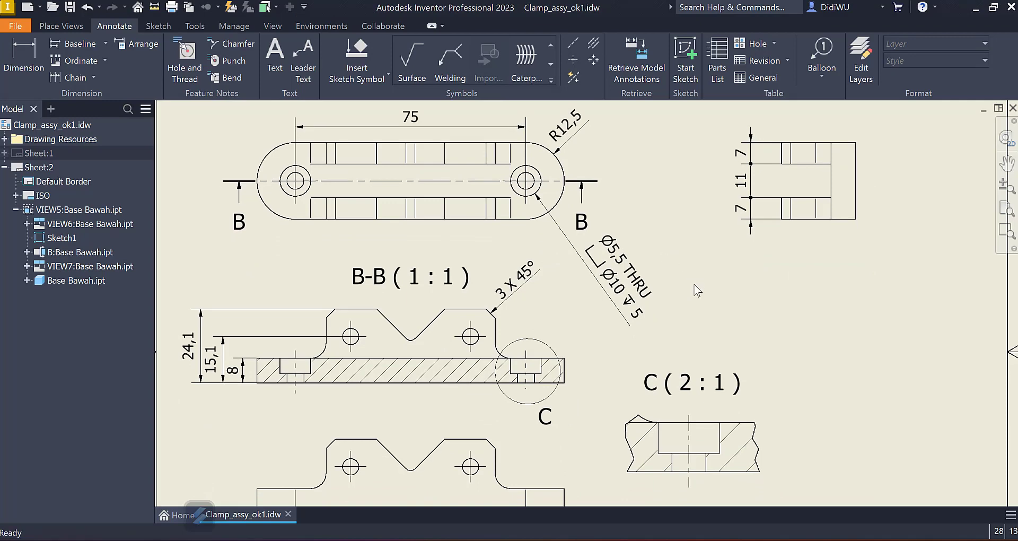
{"action": "mouse_move", "coordinate": [734, 329]}
{"action": "middle_mouse_down"}
{"action": "mouse_move", "coordinate": [720, 297]}
{"action": "mouse_move", "coordinate": [675, 300]}
{"action": "mouse_move", "coordinate": [663, 322]}
{"action": "mouse_move", "coordinate": [627, 290]}
{"action": "middle_mouse_up"}
{"action": "scroll", "coordinate": [667, 321], "scroll_direction": "up", "scroll_amount": 3}
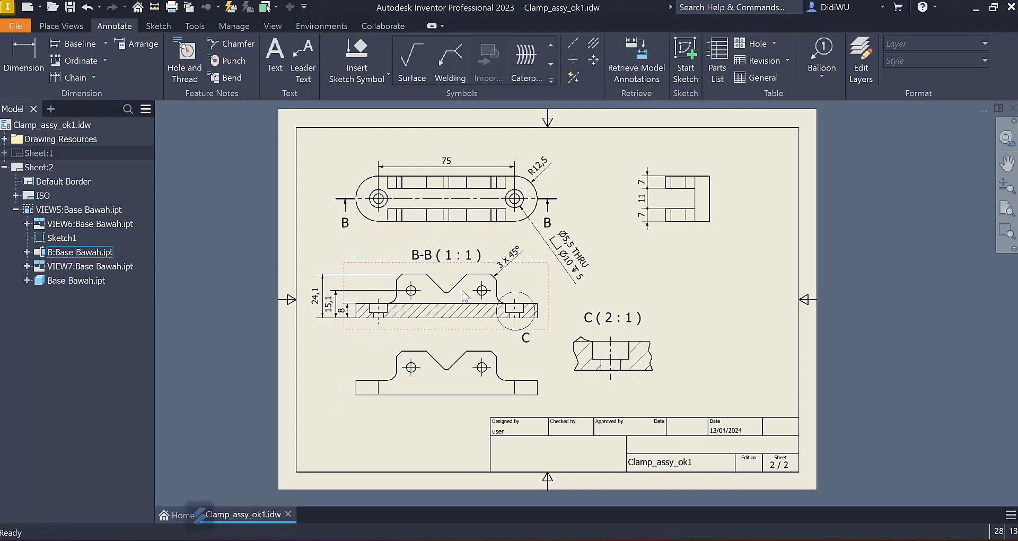
{"action": "scroll", "coordinate": [447, 291], "scroll_direction": "up", "scroll_amount": 3}
{"action": "middle_click_drag", "start_coordinate": [442, 289], "coordinate": [457, 305]}
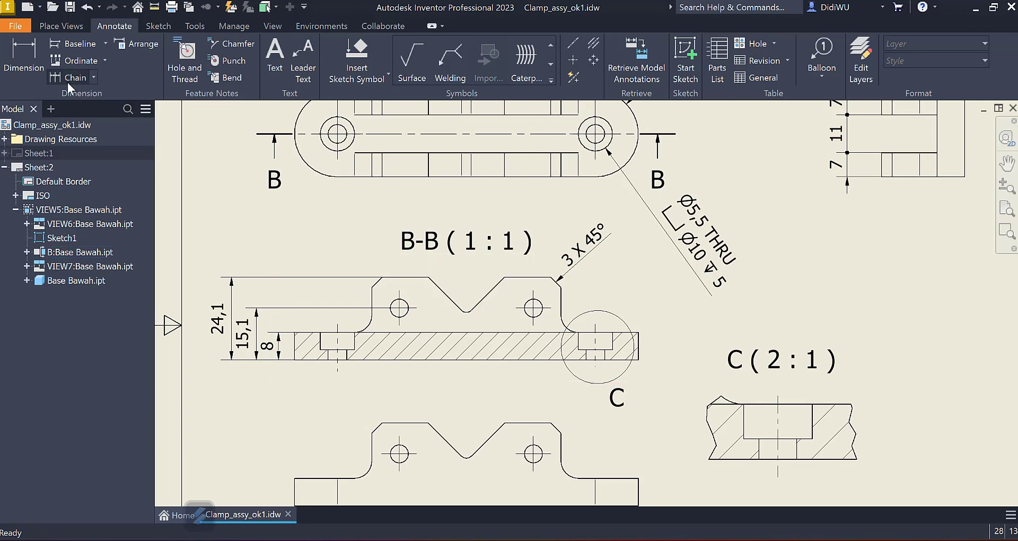
{"action": "left_click", "coordinate": [30, 71]}
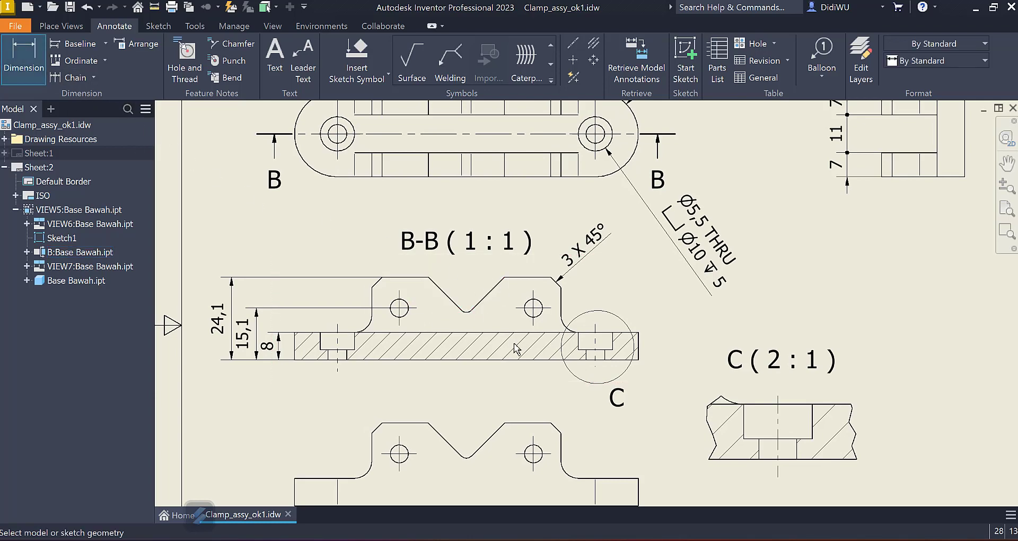
{"action": "middle_click_drag", "start_coordinate": [516, 348], "coordinate": [501, 261]}
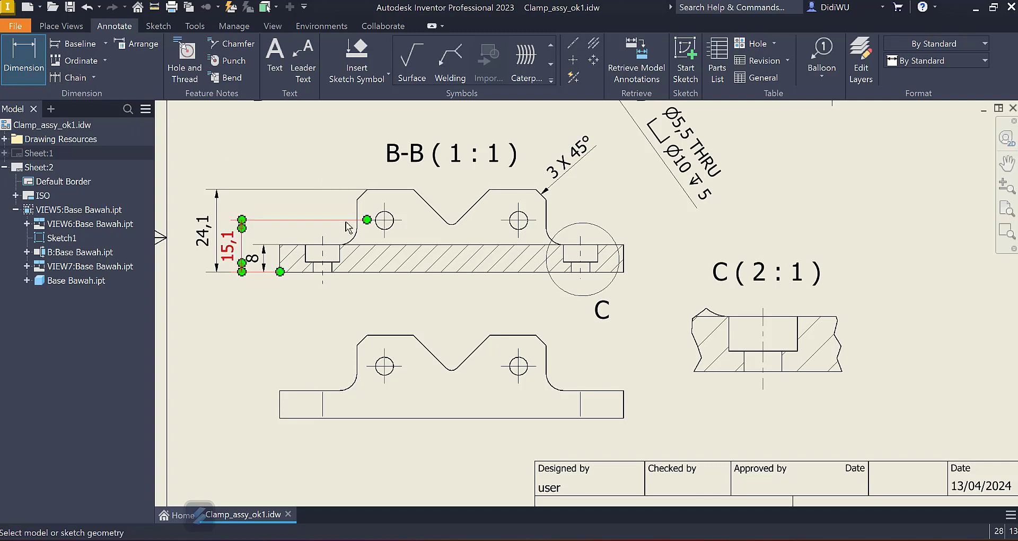
{"action": "left_click", "coordinate": [422, 348]}
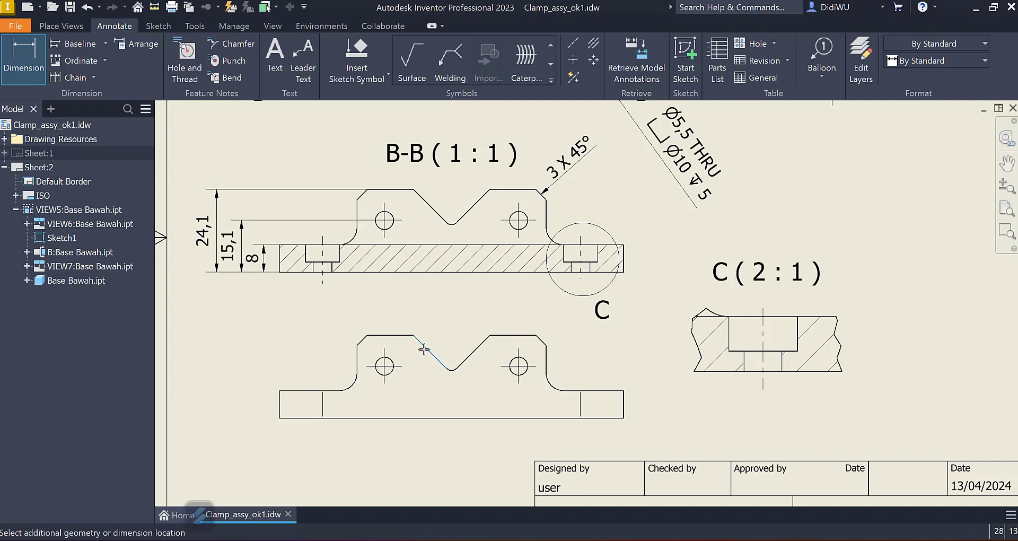
{"action": "left_click", "coordinate": [481, 347]}
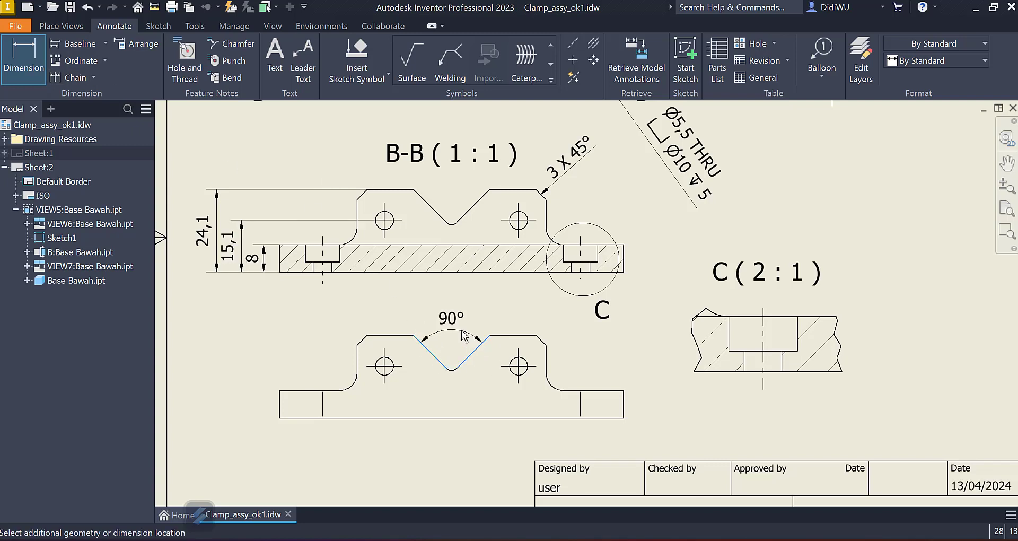
{"action": "left_click", "coordinate": [464, 306]}
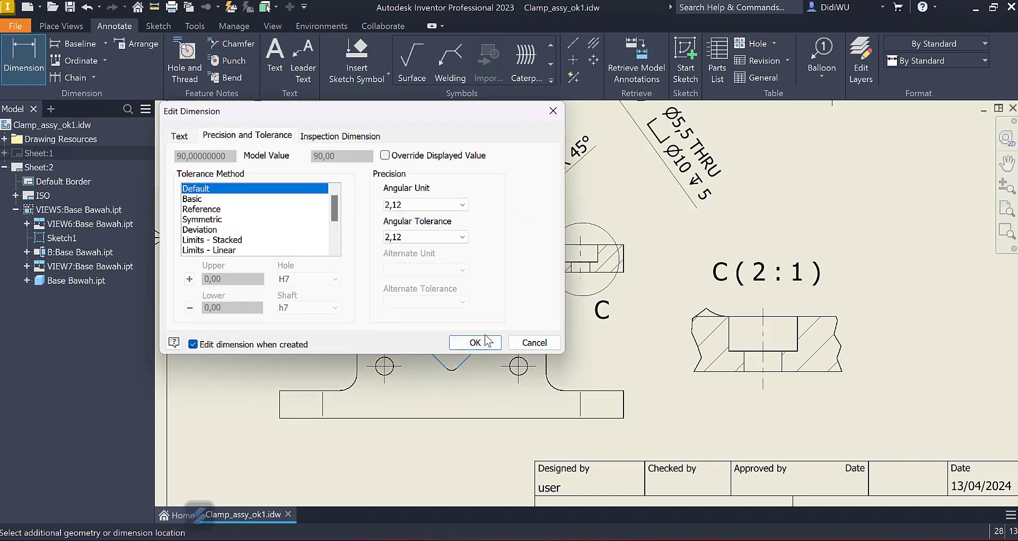
{"action": "left_click", "coordinate": [486, 343]}
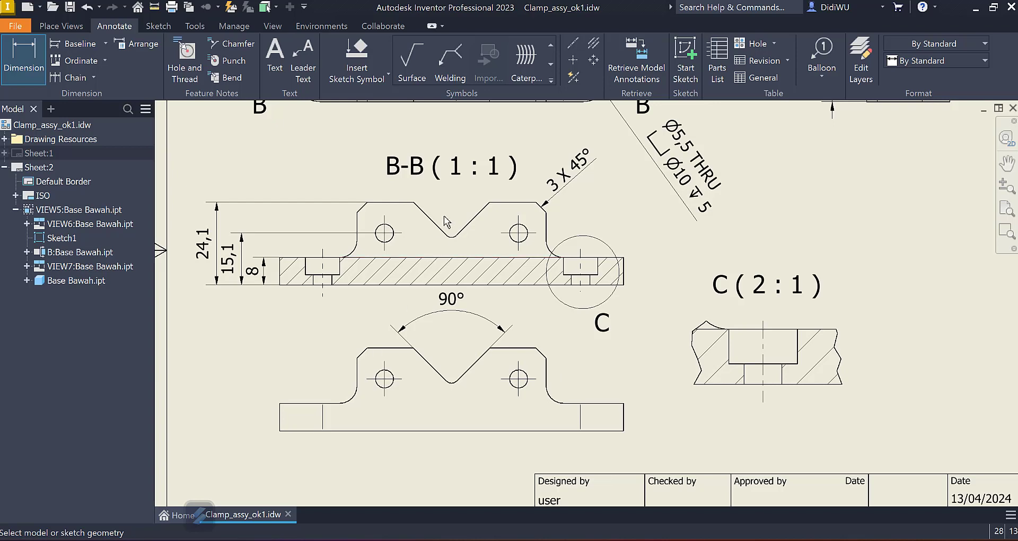
Step: Dimension the width between the raised block's two vertical side edges in the lower front view, placed below the holes
{"action": "mouse_move", "coordinate": [443, 229]}
{"action": "middle_mouse_down"}
{"action": "mouse_move", "coordinate": [440, 291]}
{"action": "mouse_move", "coordinate": [435, 239]}
{"action": "middle_mouse_up"}
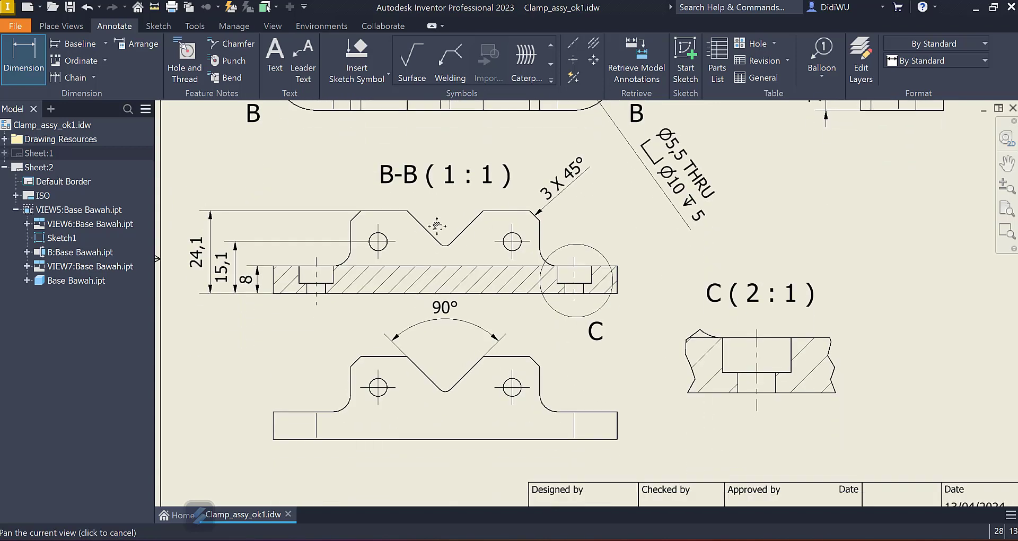
{"action": "left_click", "coordinate": [350, 372]}
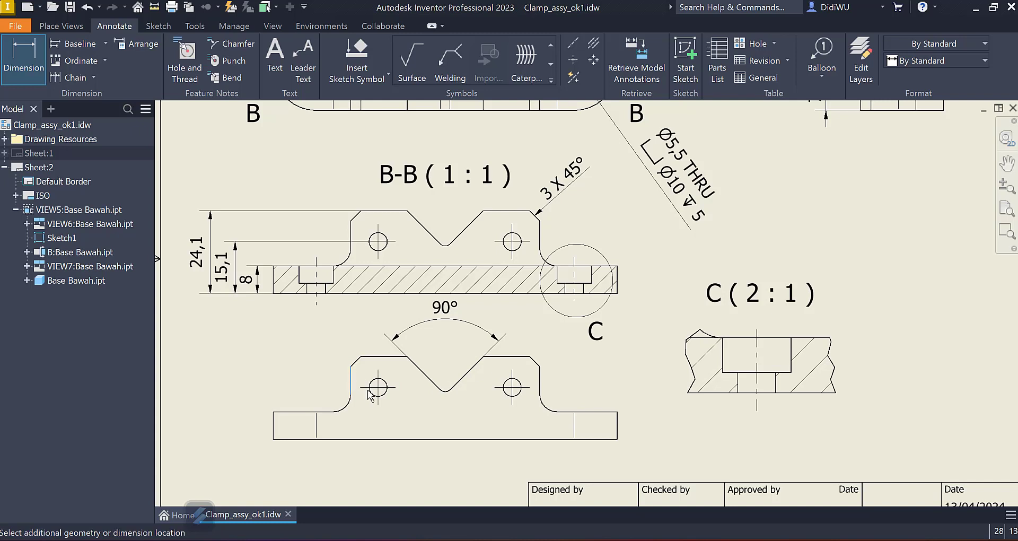
{"action": "left_click", "coordinate": [540, 367]}
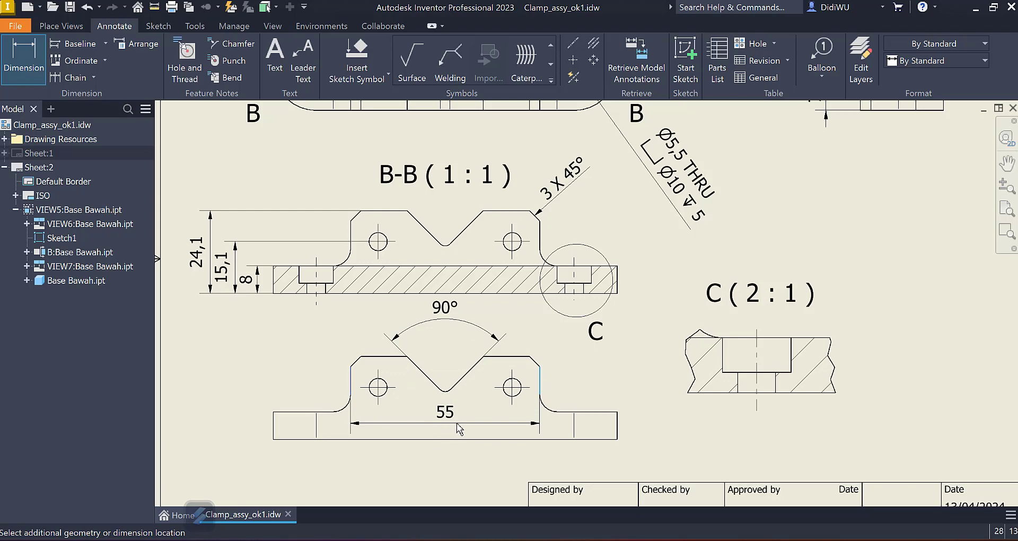
{"action": "left_click", "coordinate": [475, 347]}
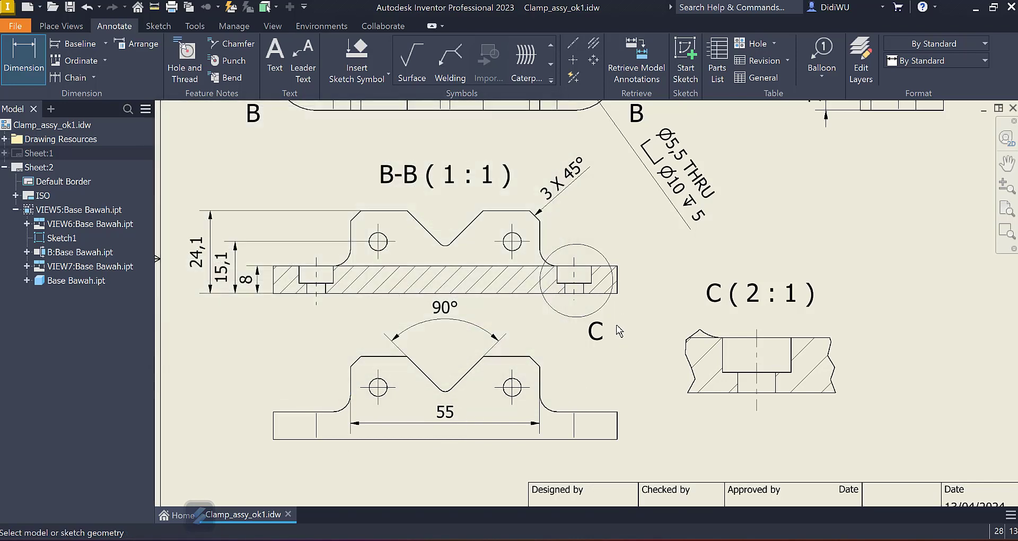
Step: Dimension the centre distance between the two cross holes in the lower front view, placed beneath the base plate
{"action": "middle_click_drag", "start_coordinate": [503, 212], "coordinate": [508, 310]}
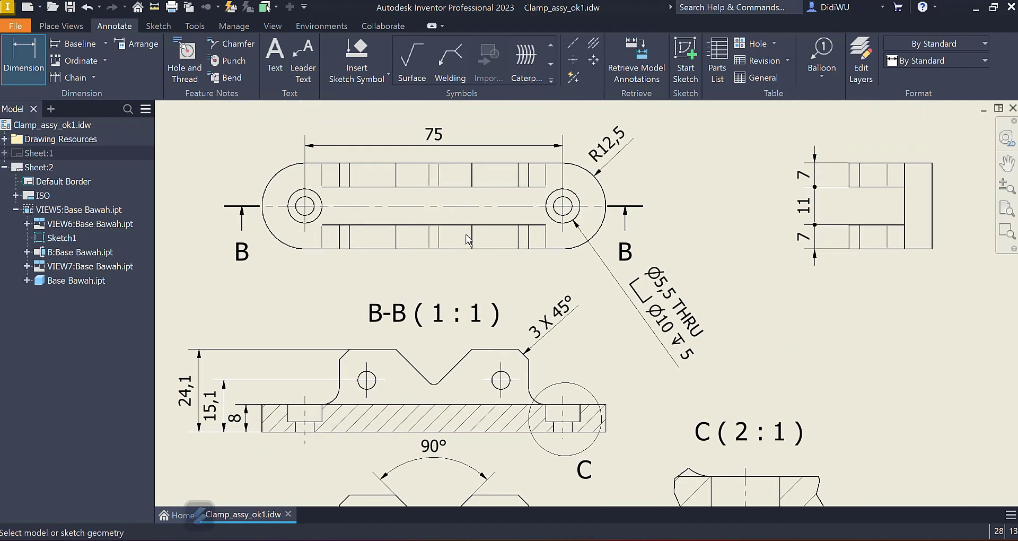
{"action": "middle_click_drag", "start_coordinate": [413, 294], "coordinate": [411, 136]}
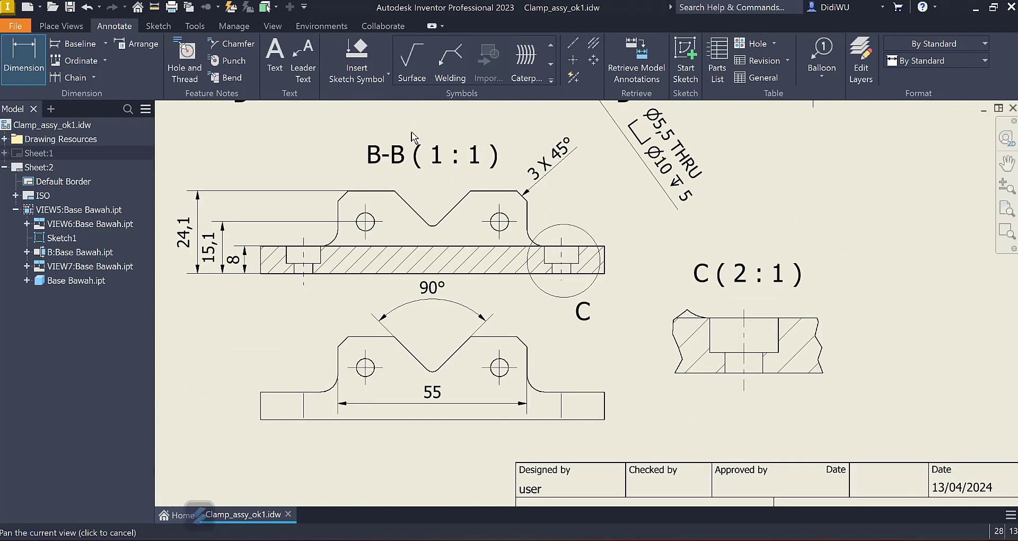
{"action": "middle_click_drag", "start_coordinate": [422, 237], "coordinate": [405, 191]}
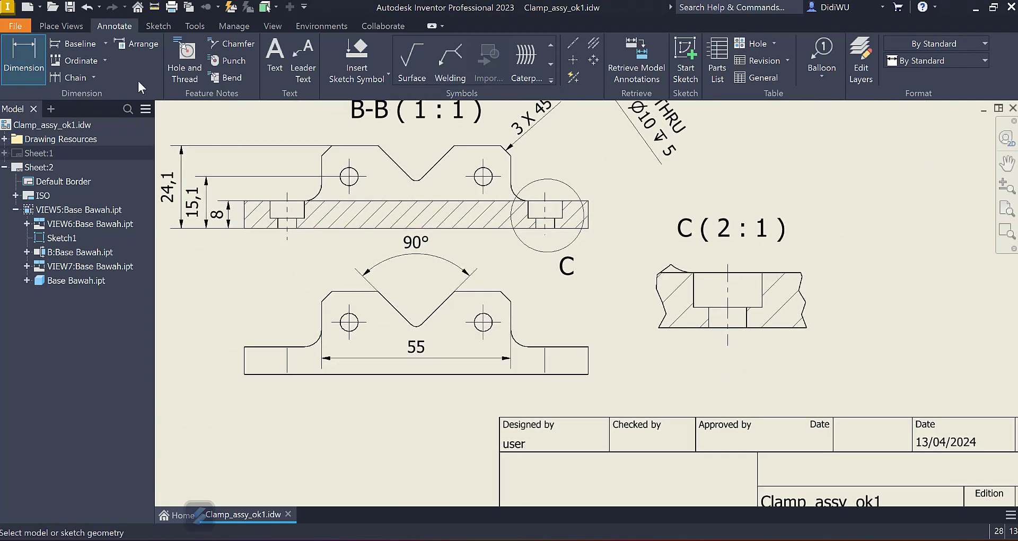
{"action": "left_click", "coordinate": [365, 338]}
{"action": "left_click", "coordinate": [486, 343]}
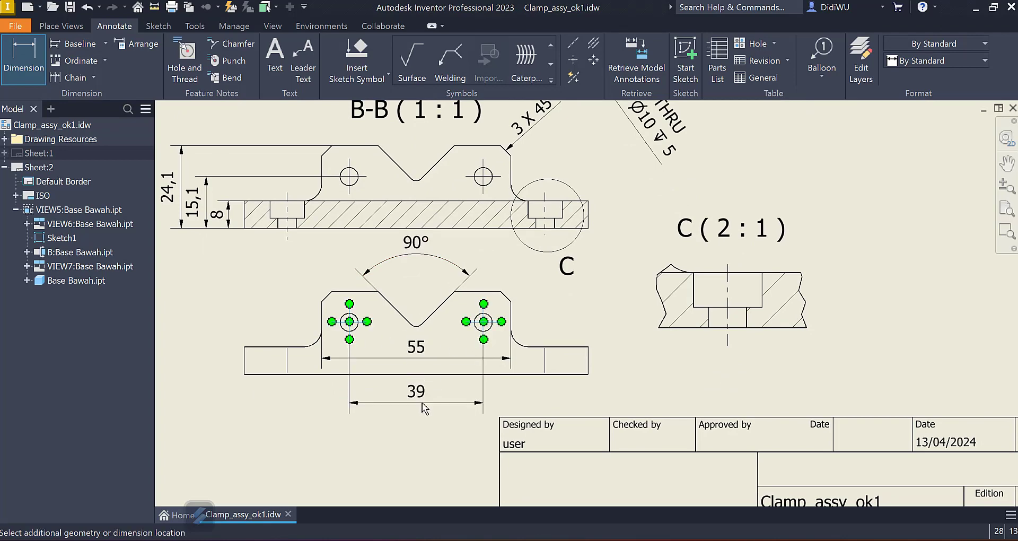
{"action": "left_click", "coordinate": [422, 399]}
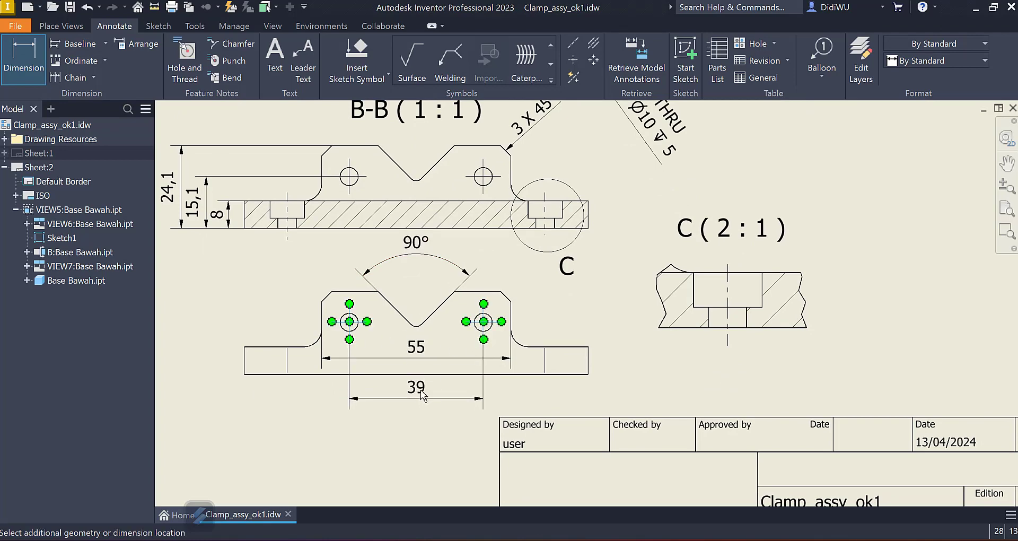
{"action": "left_click", "coordinate": [472, 343]}
{"action": "left_click", "coordinate": [592, 351]}
{"action": "middle_click_drag", "start_coordinate": [592, 351], "coordinate": [594, 280]}
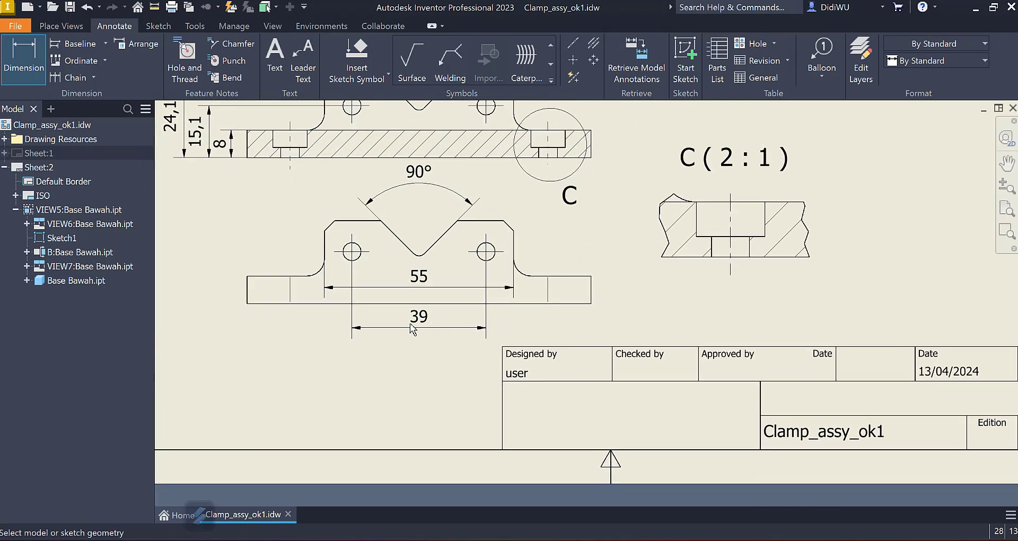
{"action": "scroll", "coordinate": [412, 328], "scroll_direction": "up", "scroll_amount": 3}
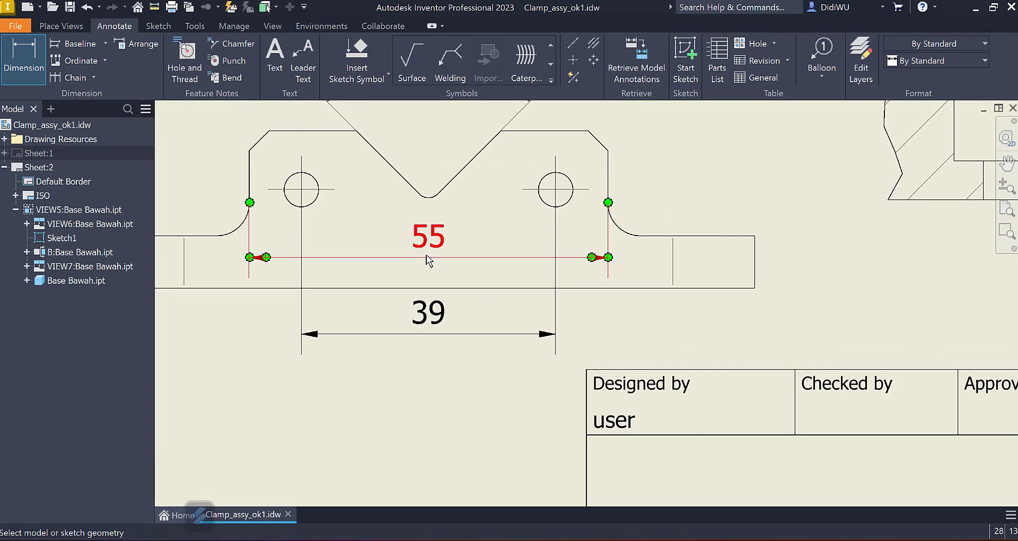
{"action": "double_click", "coordinate": [439, 246]}
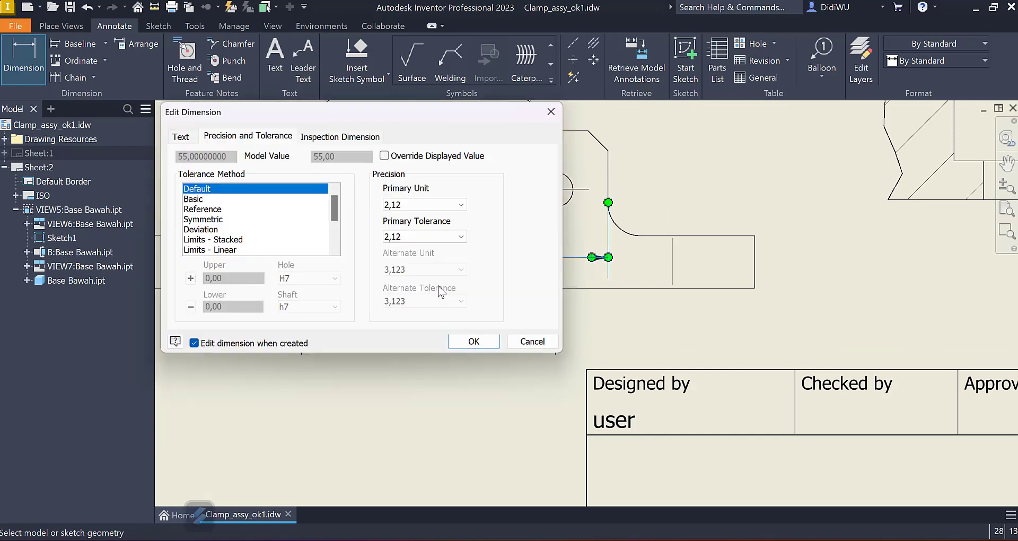
{"action": "left_click", "coordinate": [495, 343]}
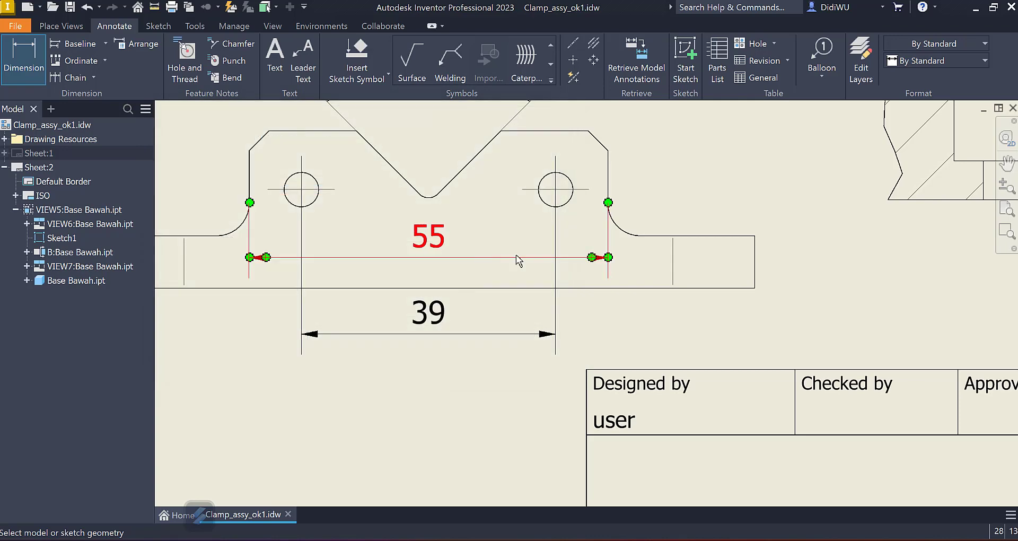
{"action": "double_click", "coordinate": [437, 241]}
{"action": "left_click", "coordinate": [466, 339]}
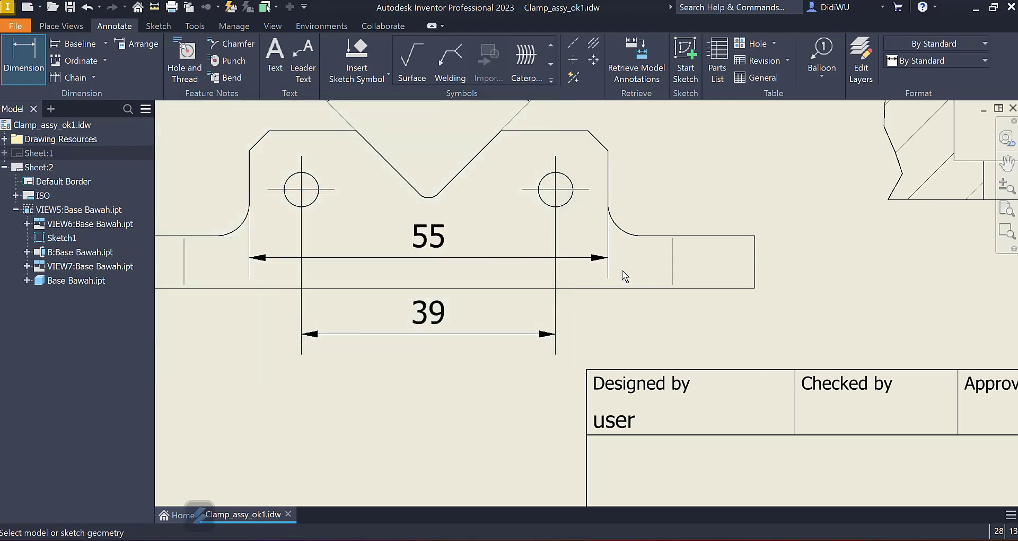
{"action": "double_click", "coordinate": [594, 263]}
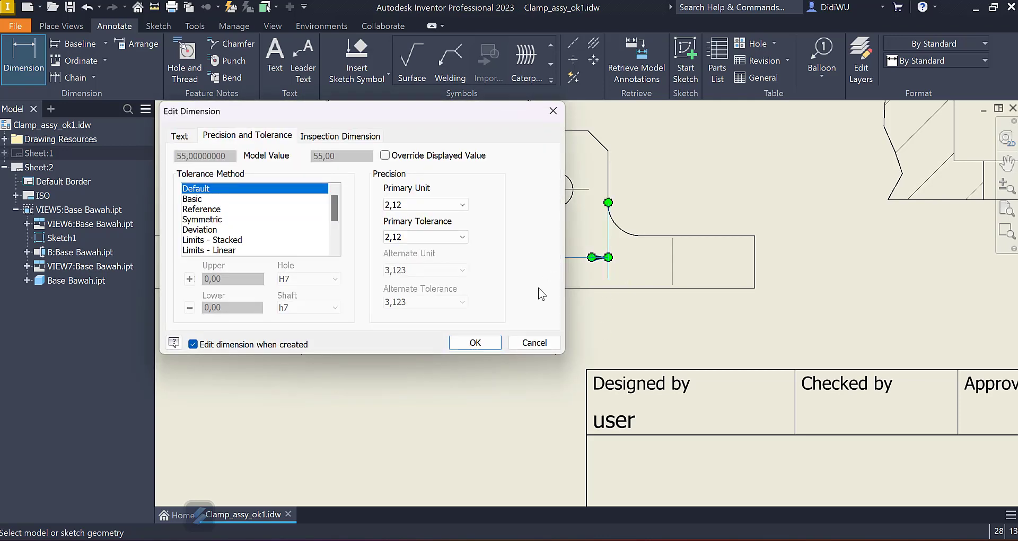
{"action": "left_click", "coordinate": [536, 340]}
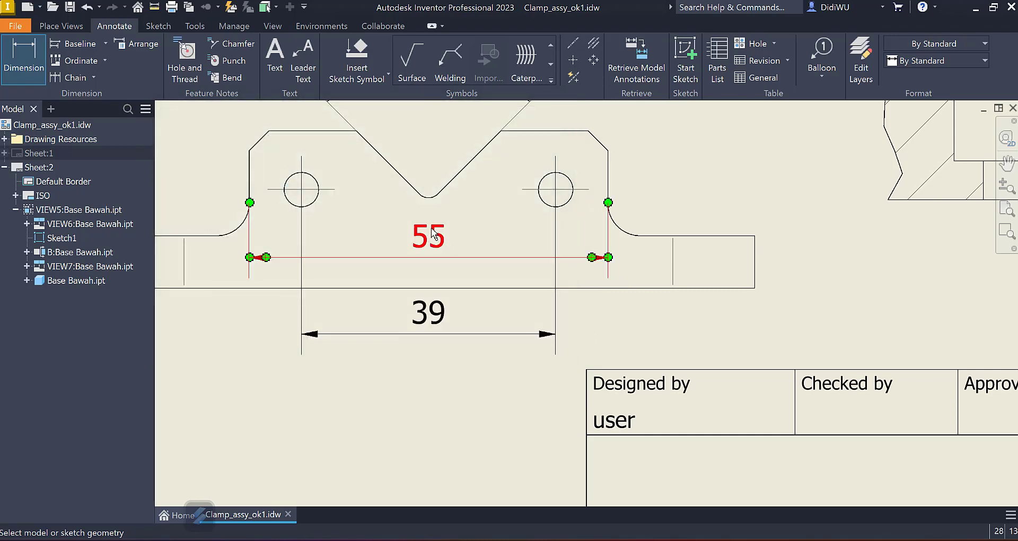
{"action": "double_click", "coordinate": [436, 274]}
{"action": "key", "text": "Escape"}
{"action": "key", "text": "Escape"}
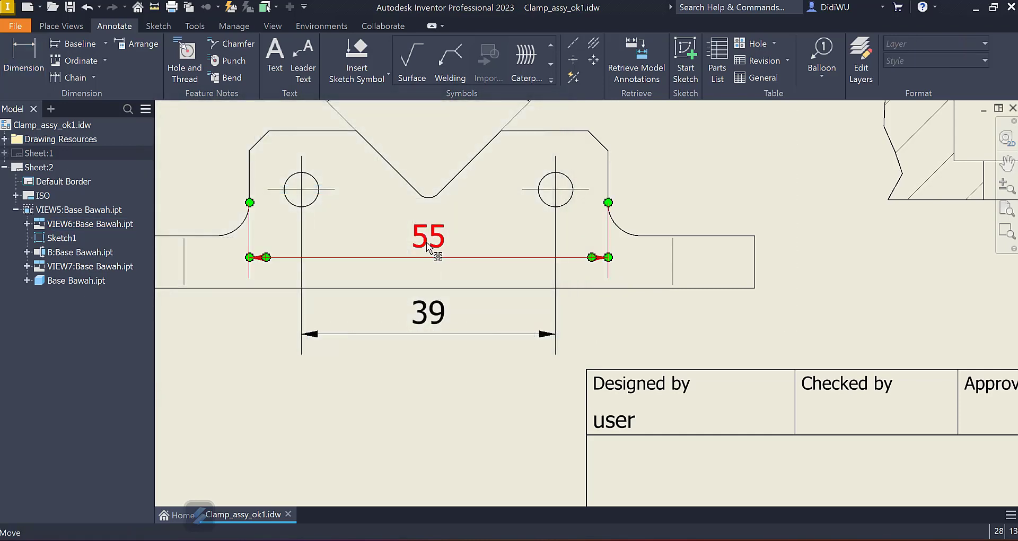
{"action": "double_click", "coordinate": [428, 236]}
{"action": "left_click", "coordinate": [425, 236]}
{"action": "left_click", "coordinate": [424, 245]}
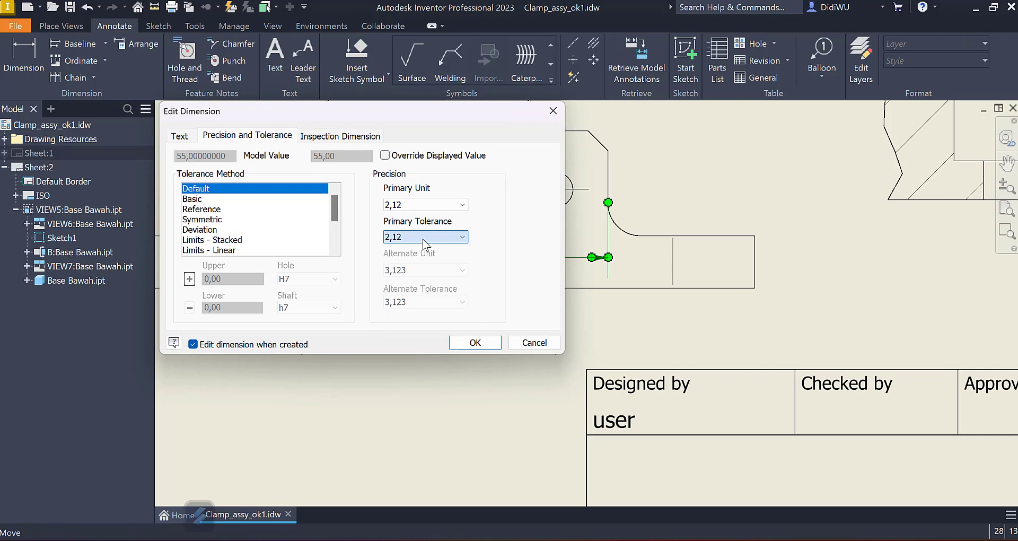
{"action": "left_click", "coordinate": [534, 342]}
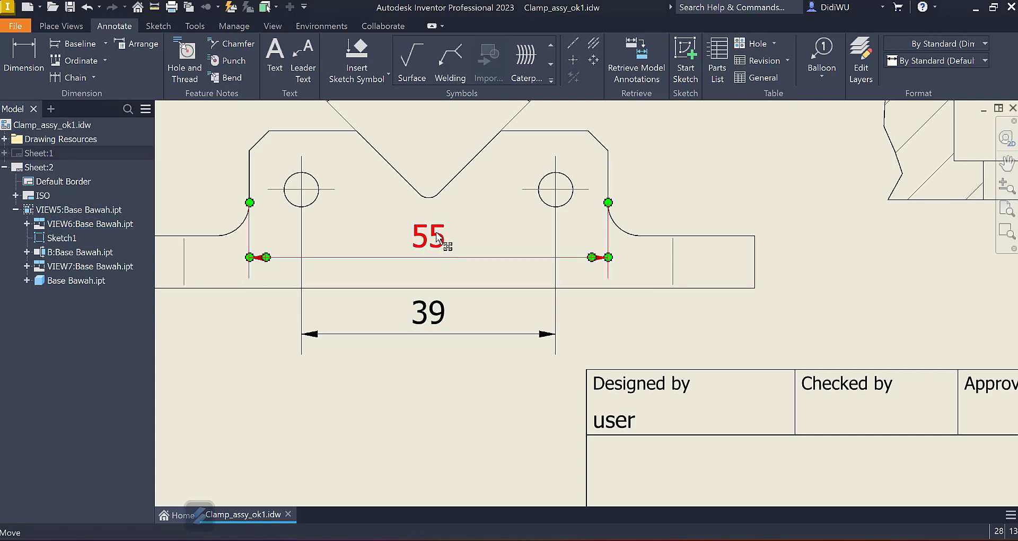
Step: Move the raised block's width dimension below the hole-spacing dimension in the lower front view
{"action": "left_click_drag", "start_coordinate": [436, 236], "coordinate": [428, 380]}
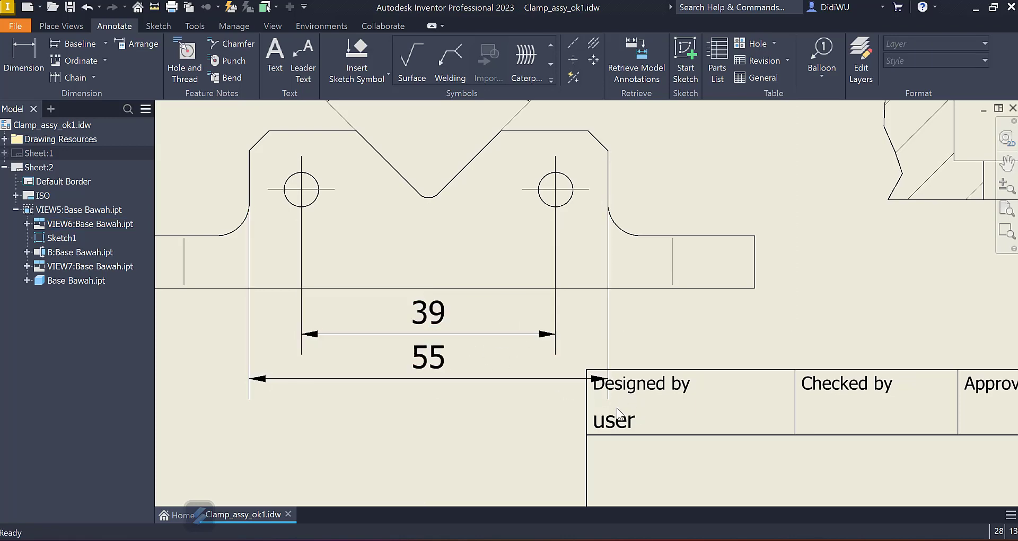
{"action": "scroll", "coordinate": [581, 354], "scroll_direction": "down", "scroll_amount": 2}
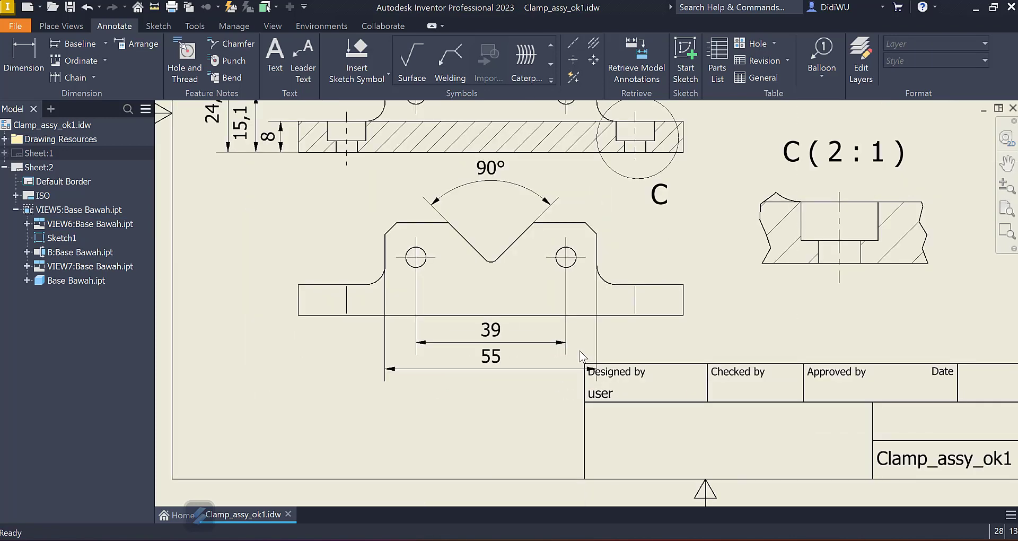
Step: Shift the top view with its aligned section and front views slightly to the left on the sheet
{"action": "scroll", "coordinate": [581, 354], "scroll_direction": "down", "scroll_amount": 4}
{"action": "scroll", "coordinate": [473, 237], "scroll_direction": "down", "scroll_amount": 3}
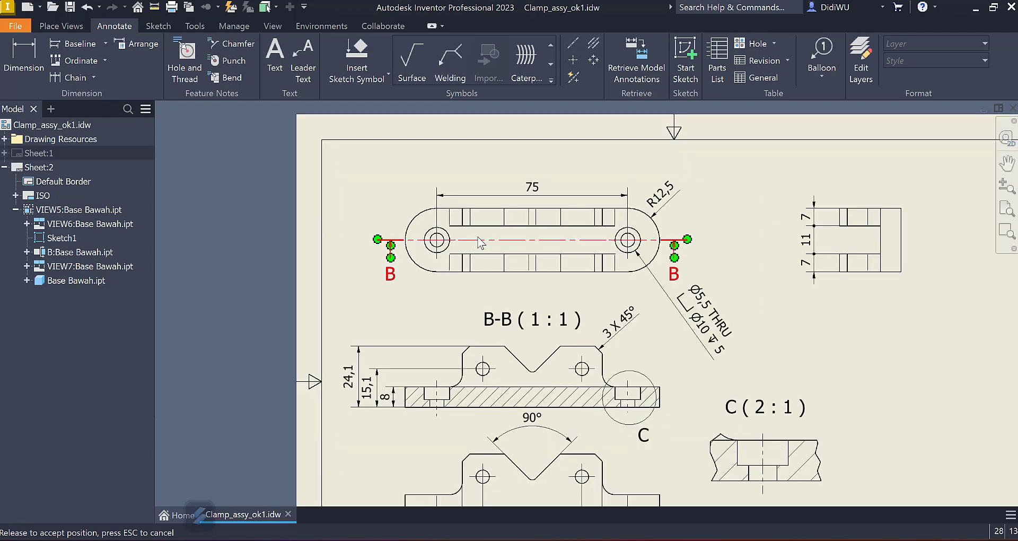
{"action": "left_click_drag", "start_coordinate": [393, 206], "coordinate": [383, 201]}
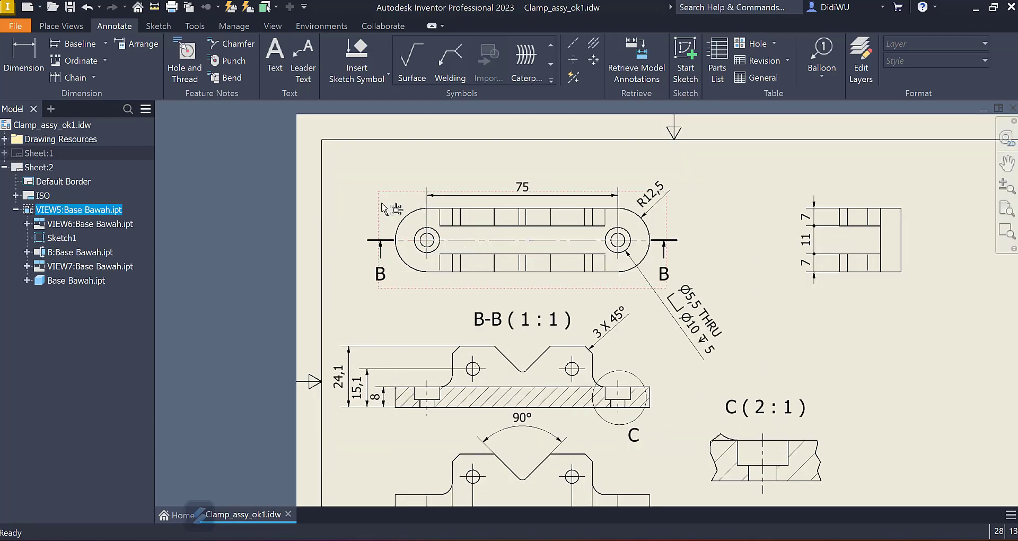
Step: Move section view B-B up slightly, closer to the top view
{"action": "scroll", "coordinate": [453, 279], "scroll_direction": "down", "scroll_amount": 1}
{"action": "mouse_move", "coordinate": [454, 276]}
{"action": "middle_mouse_down"}
{"action": "mouse_move", "coordinate": [427, 203]}
{"action": "mouse_move", "coordinate": [427, 148]}
{"action": "middle_mouse_up"}
{"action": "middle_click_drag", "start_coordinate": [434, 219], "coordinate": [416, 183]}
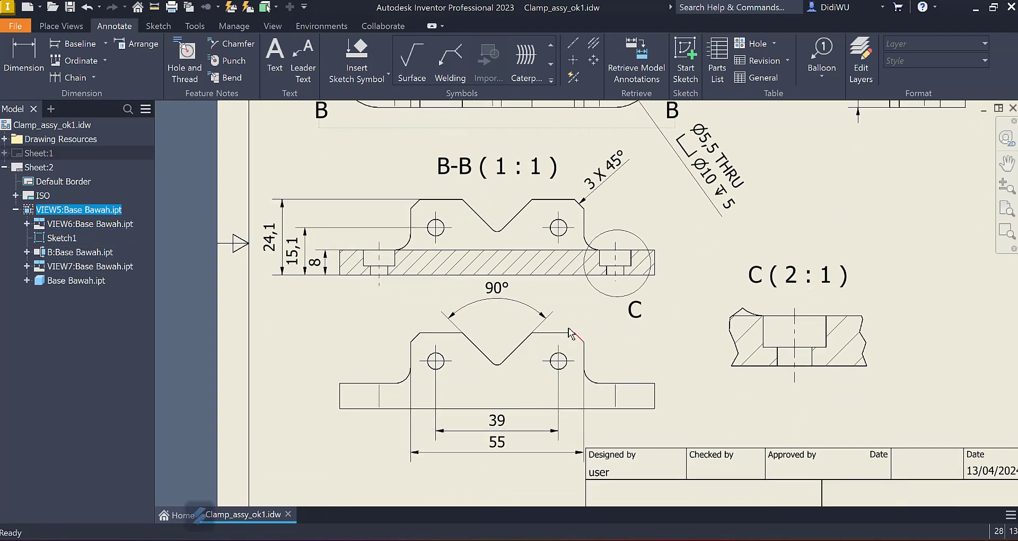
{"action": "middle_click_drag", "start_coordinate": [553, 298], "coordinate": [544, 395]}
{"action": "left_click", "coordinate": [532, 280]}
{"action": "left_click_drag", "start_coordinate": [531, 279], "coordinate": [535, 252]}
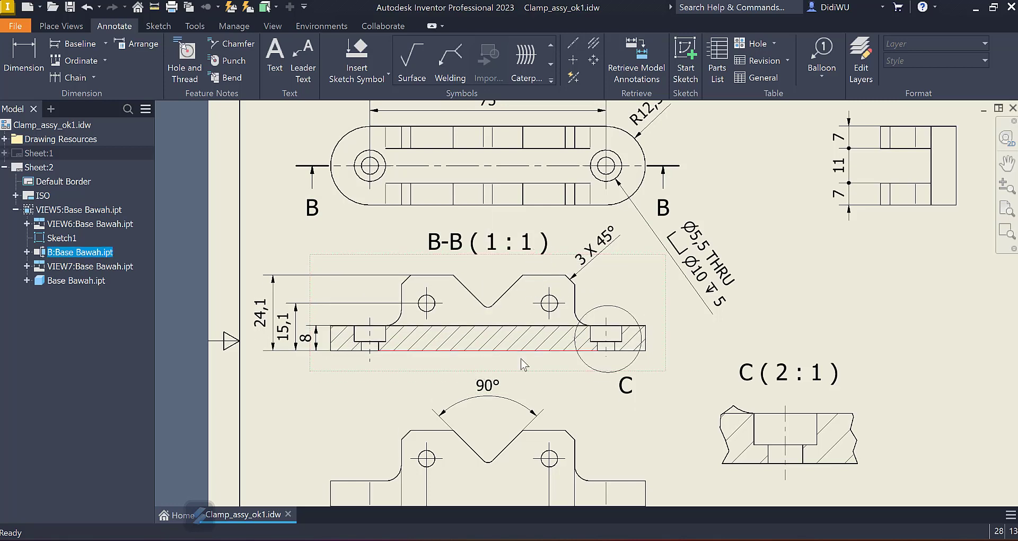
Step: Move the lower front view up slightly, closer to section view B-B, to tighten the view spacing
{"action": "middle_click_drag", "start_coordinate": [516, 407], "coordinate": [530, 308]}
{"action": "left_click_drag", "start_coordinate": [522, 301], "coordinate": [522, 301]}
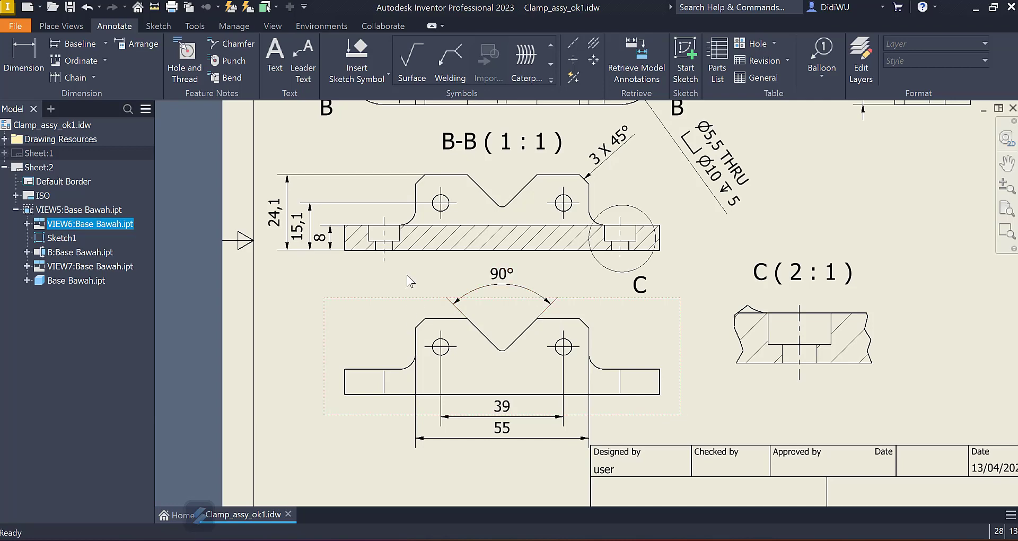
{"action": "middle_click_drag", "start_coordinate": [408, 281], "coordinate": [411, 378]}
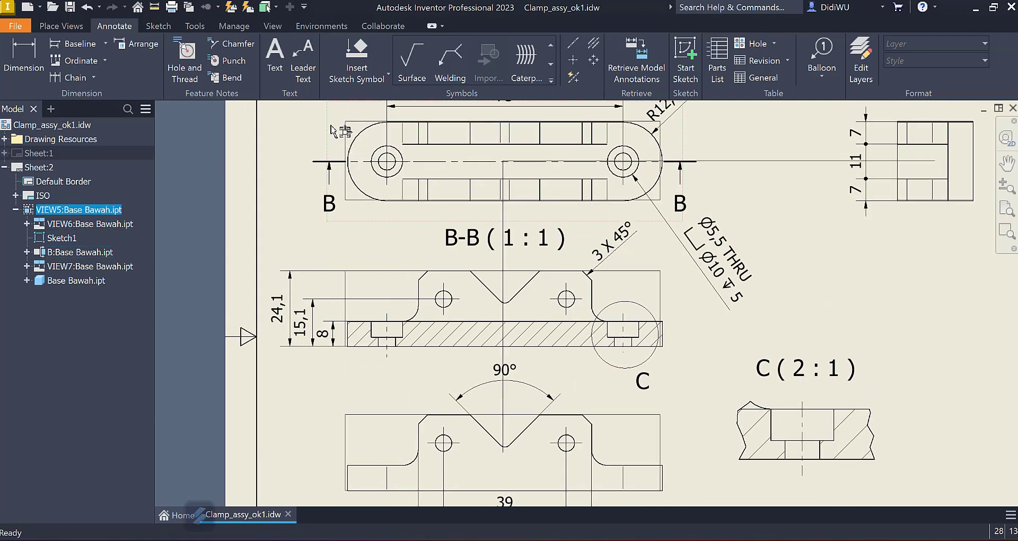
{"action": "mouse_move", "coordinate": [431, 275]}
{"action": "middle_mouse_down"}
{"action": "mouse_move", "coordinate": [407, 230]}
{"action": "mouse_move", "coordinate": [418, 180]}
{"action": "middle_mouse_up"}
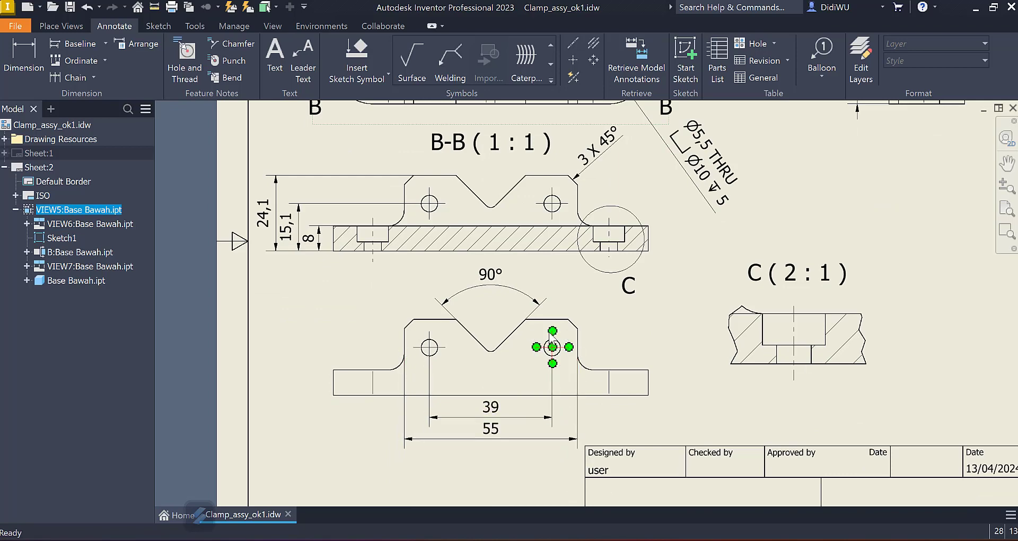
{"action": "middle_click_drag", "start_coordinate": [714, 332], "coordinate": [665, 423]}
{"action": "scroll", "coordinate": [693, 288], "scroll_direction": "down", "scroll_amount": 5}
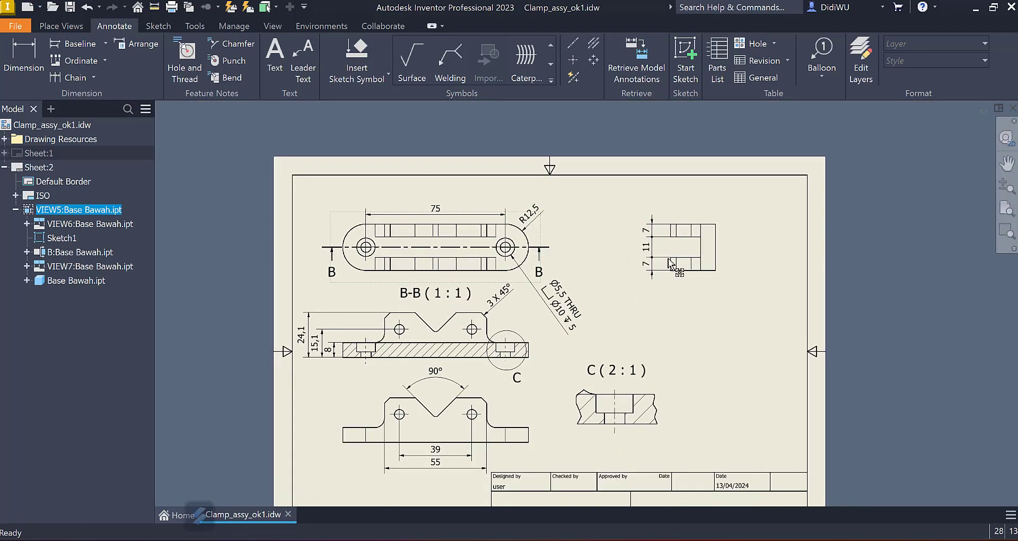
{"action": "middle_click_drag", "start_coordinate": [618, 332], "coordinate": [596, 299]}
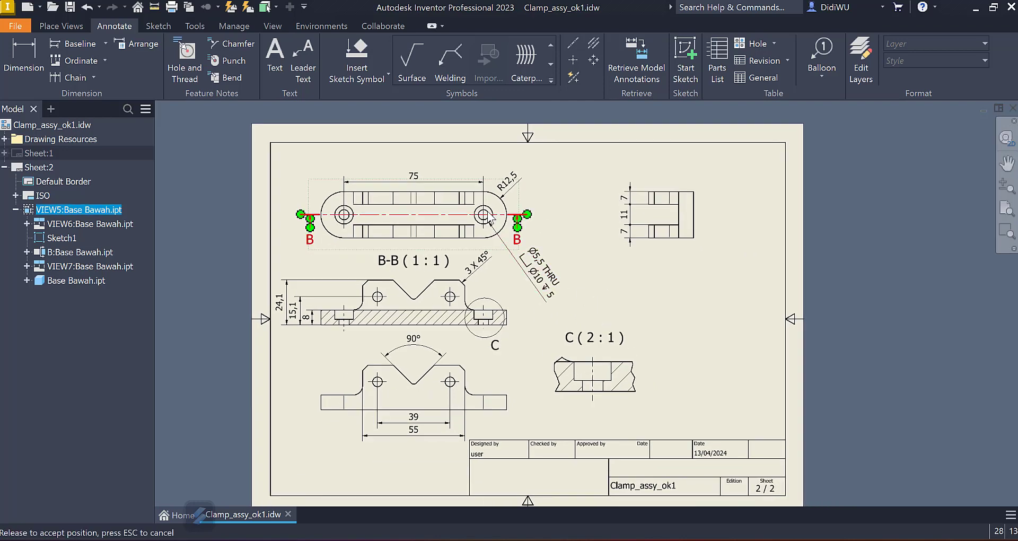
Step: Place a surface texture symbol on the 11 mm slot dimension's lower extension line in the side view, with a bent leader ending below the view's lower right
{"action": "left_click", "coordinate": [411, 73]}
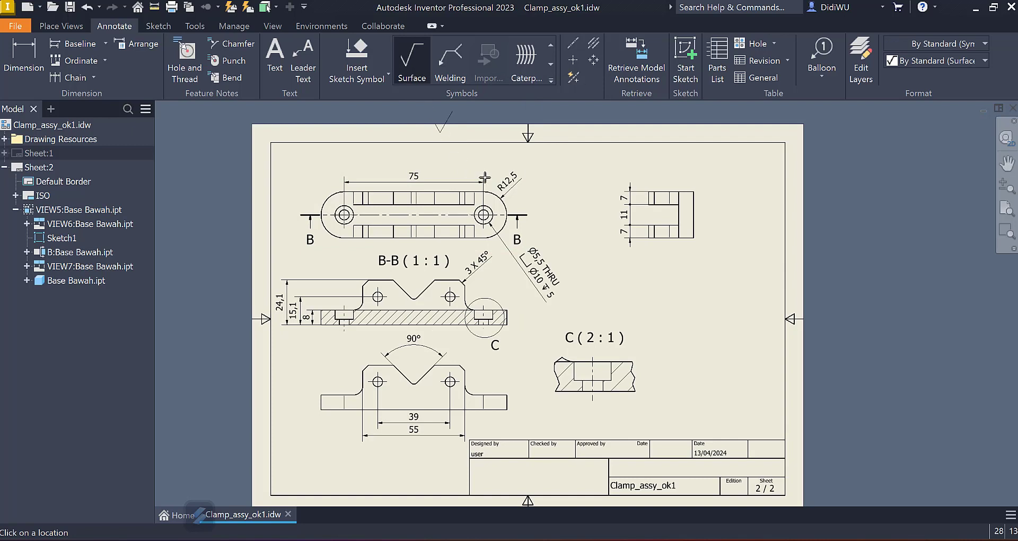
{"action": "scroll", "coordinate": [646, 241], "scroll_direction": "up", "scroll_amount": 8}
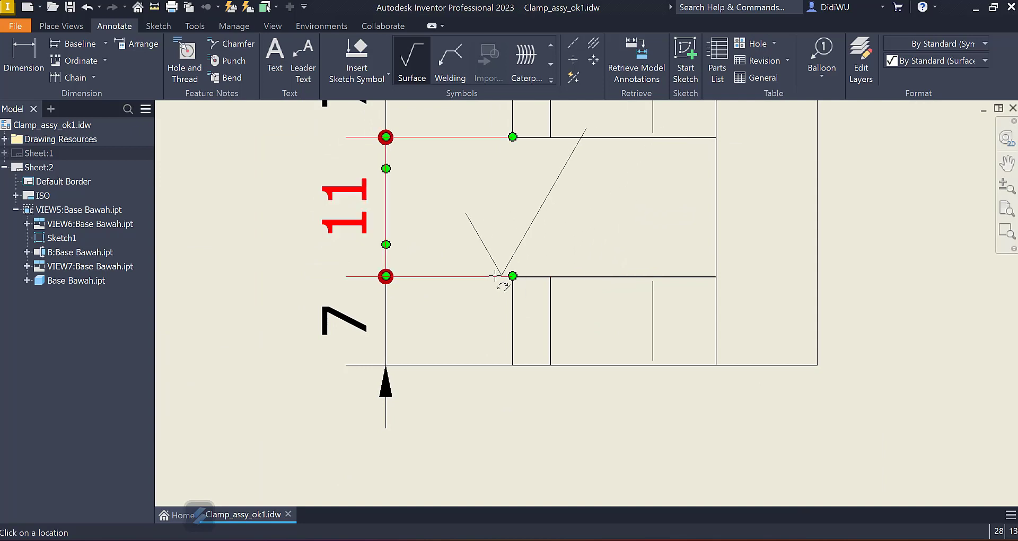
{"action": "middle_click_drag", "start_coordinate": [592, 256], "coordinate": [669, 261]}
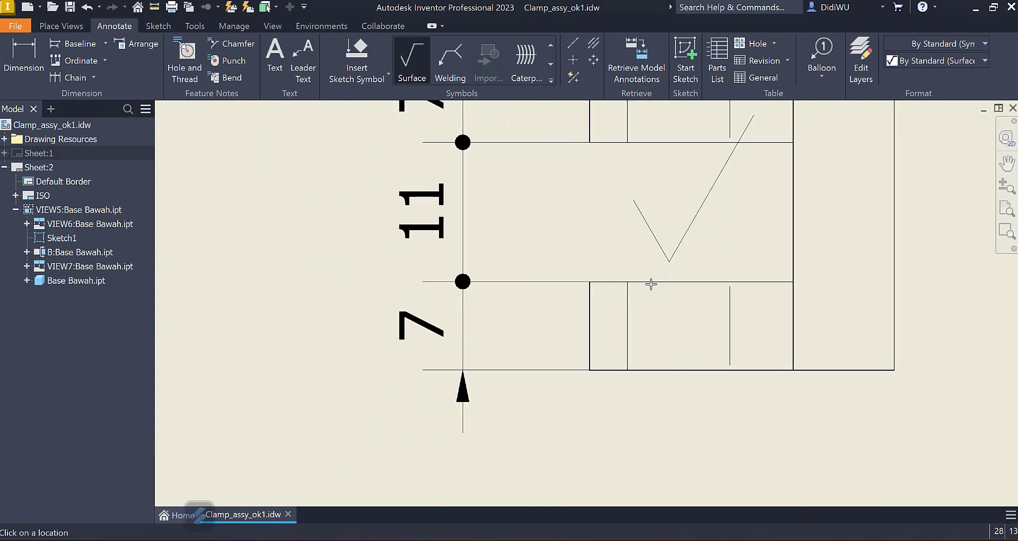
{"action": "left_click", "coordinate": [541, 282]}
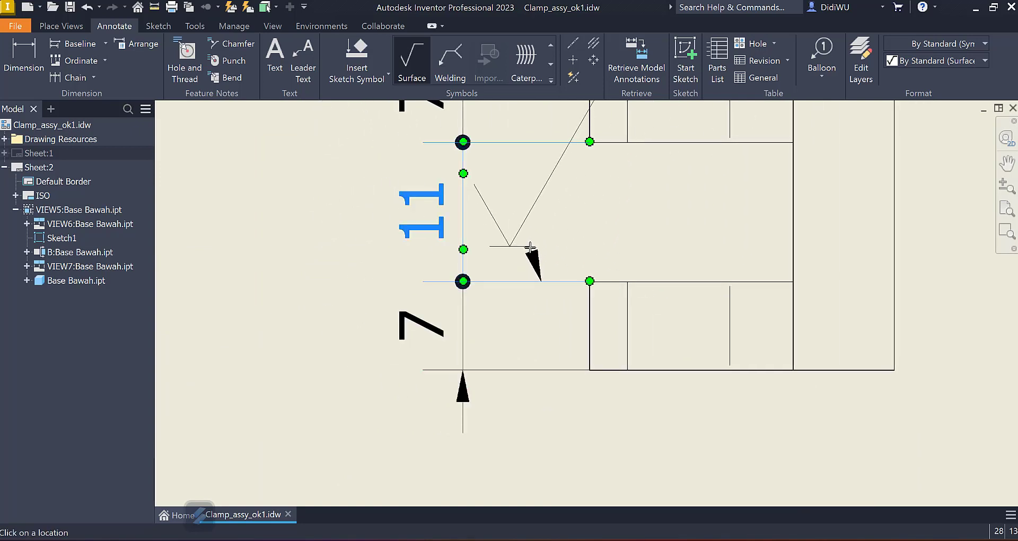
{"action": "scroll", "coordinate": [514, 195], "scroll_direction": "up", "scroll_amount": 2}
{"action": "middle_click_drag", "start_coordinate": [514, 206], "coordinate": [510, 321]}
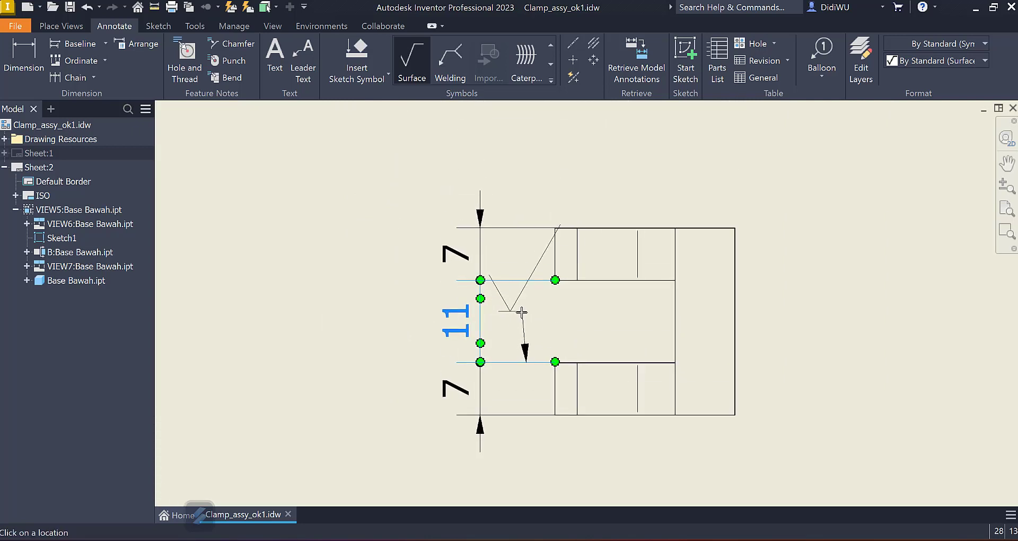
{"action": "left_click", "coordinate": [577, 310]}
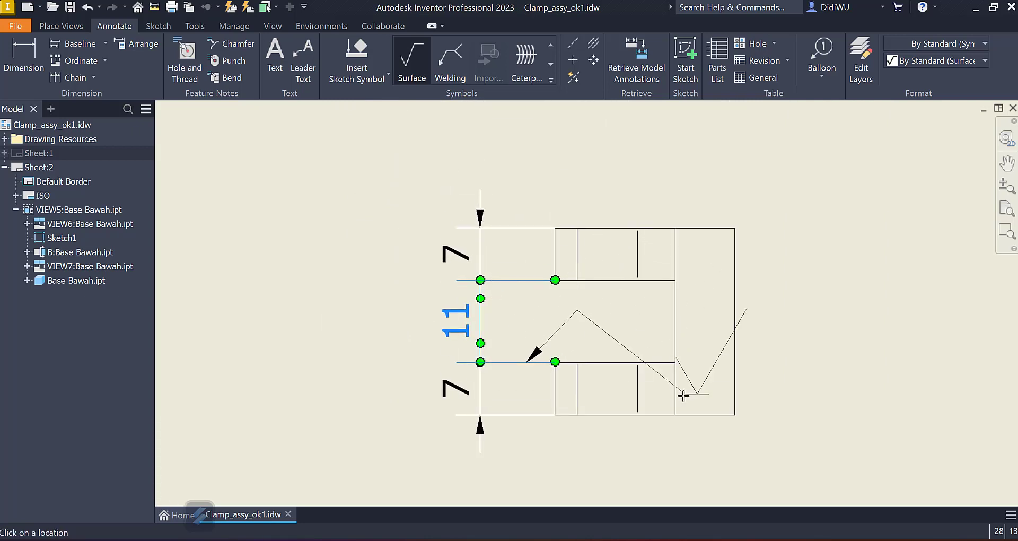
{"action": "middle_click_drag", "start_coordinate": [681, 397], "coordinate": [649, 334]}
{"action": "middle_click_drag", "start_coordinate": [701, 444], "coordinate": [663, 362]}
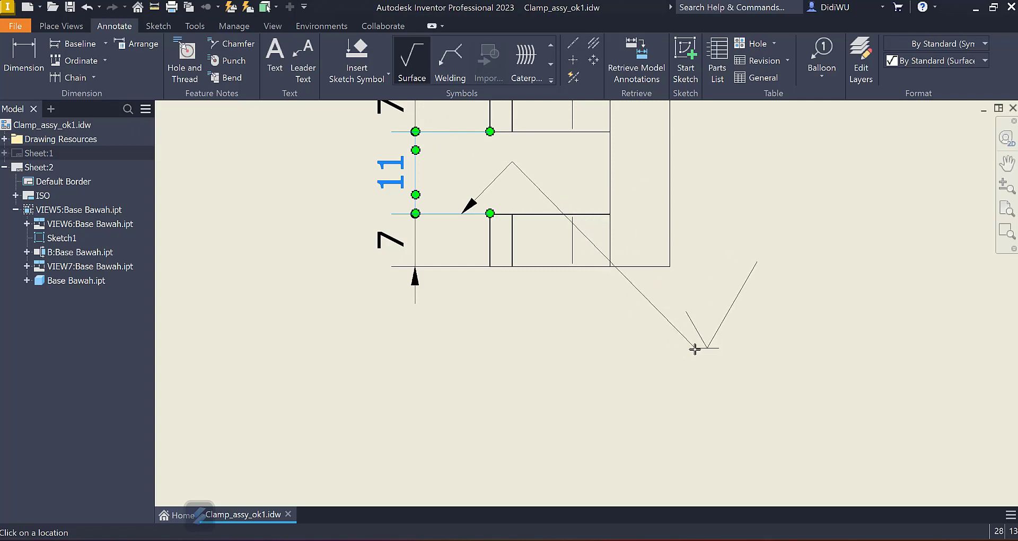
{"action": "left_click", "coordinate": [694, 349]}
{"action": "right_click", "coordinate": [695, 349]}
{"action": "left_click", "coordinate": [748, 346]}
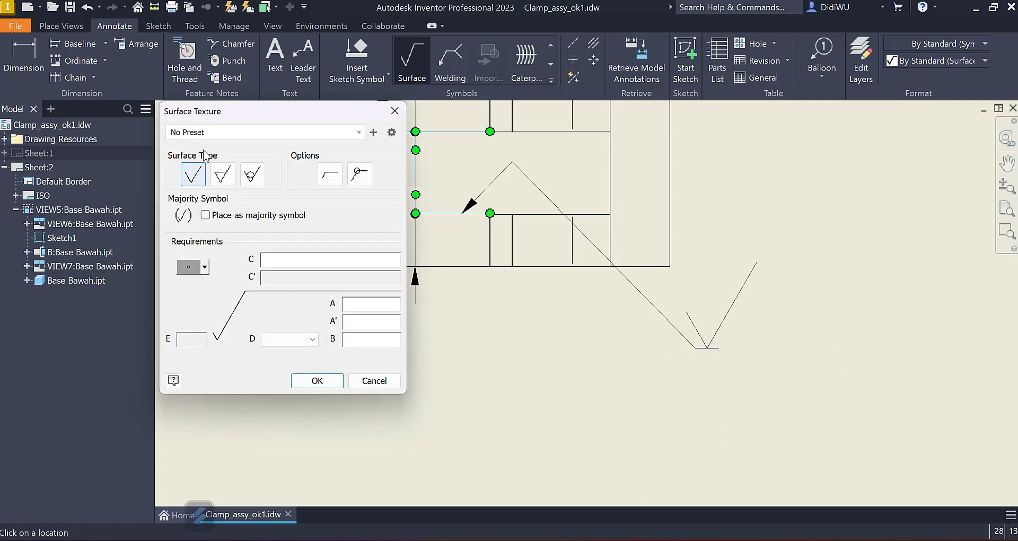
{"action": "left_click", "coordinate": [214, 135]}
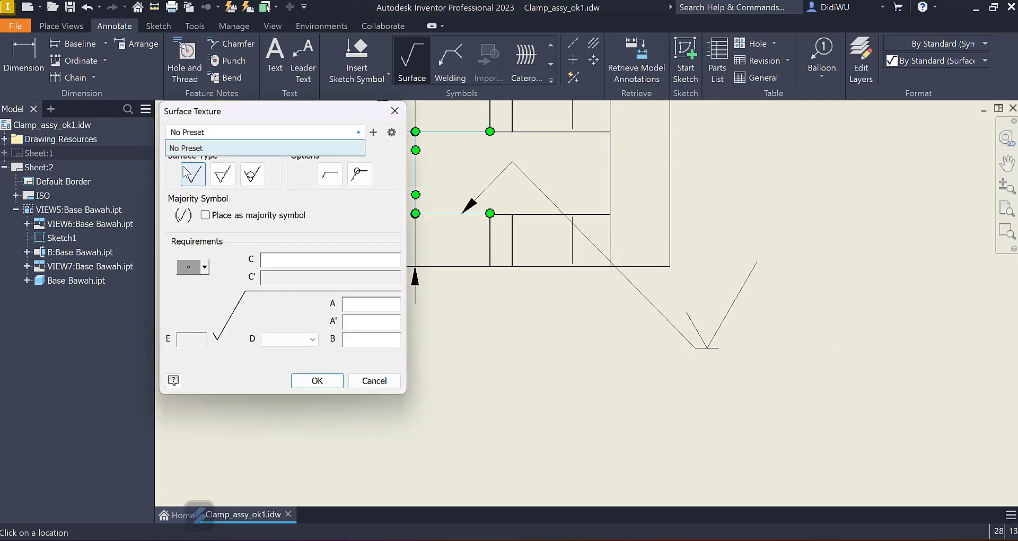
{"action": "left_click", "coordinate": [170, 188]}
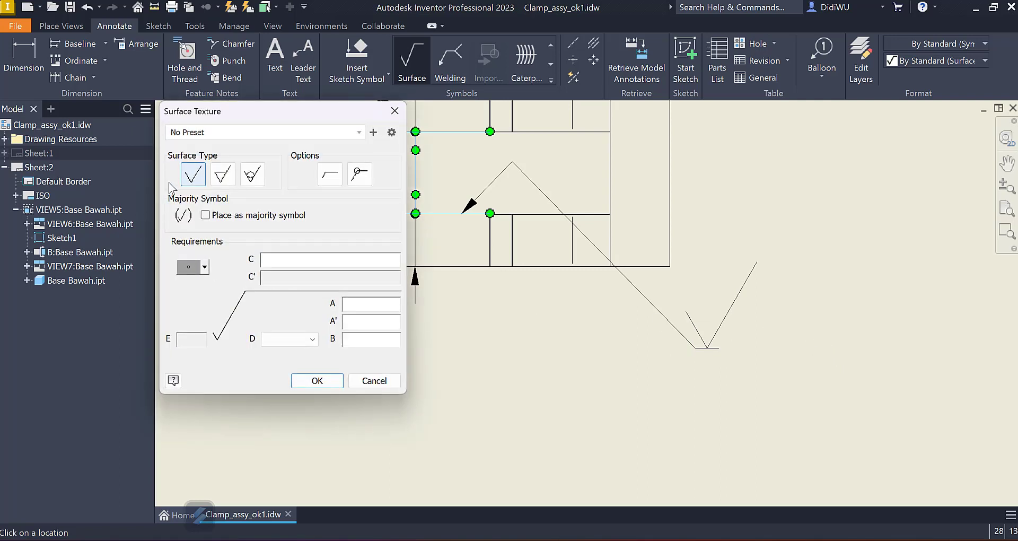
{"action": "left_click", "coordinate": [224, 179]}
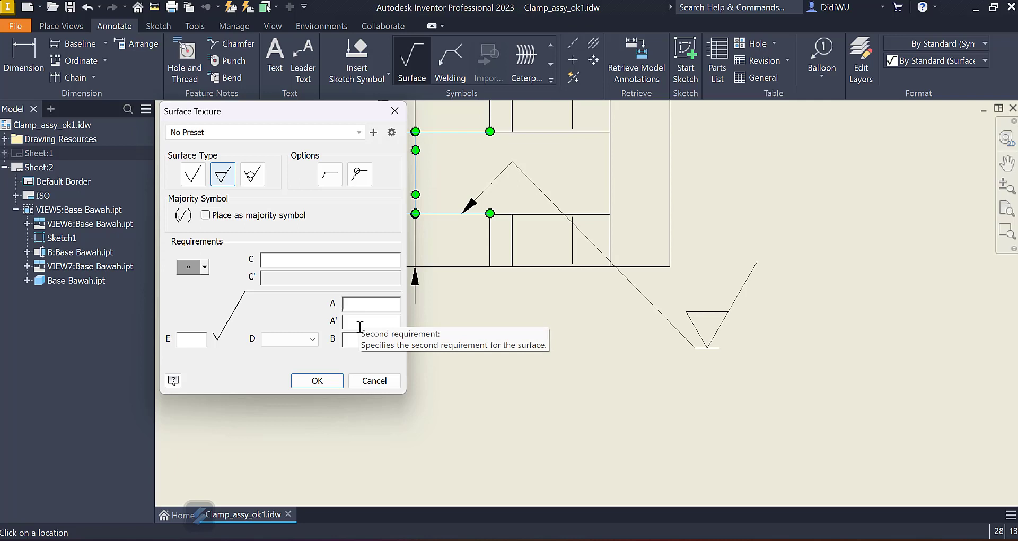
{"action": "type", "text": "Ra"}
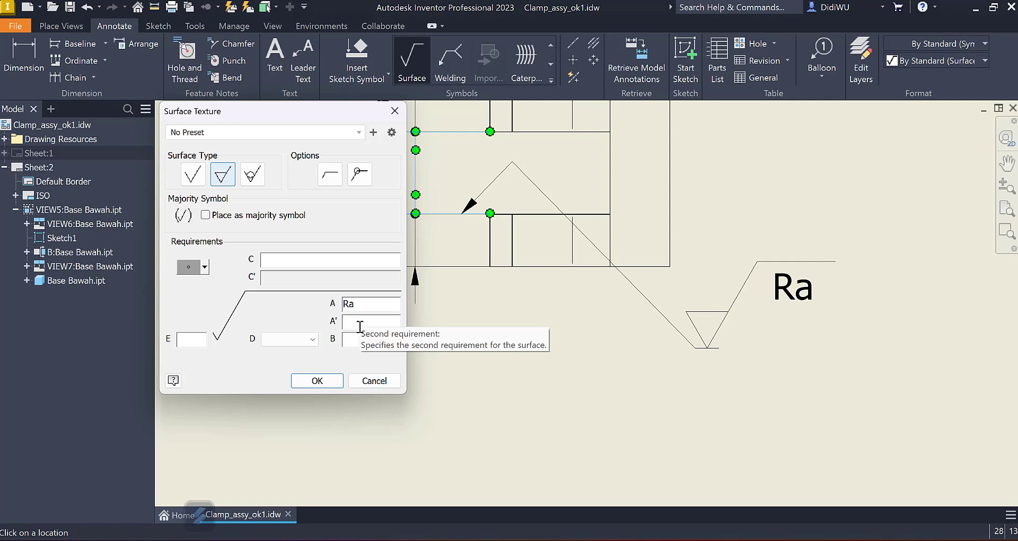
{"action": "type", "text": "1.6"}
{"action": "left_click", "coordinate": [275, 339]}
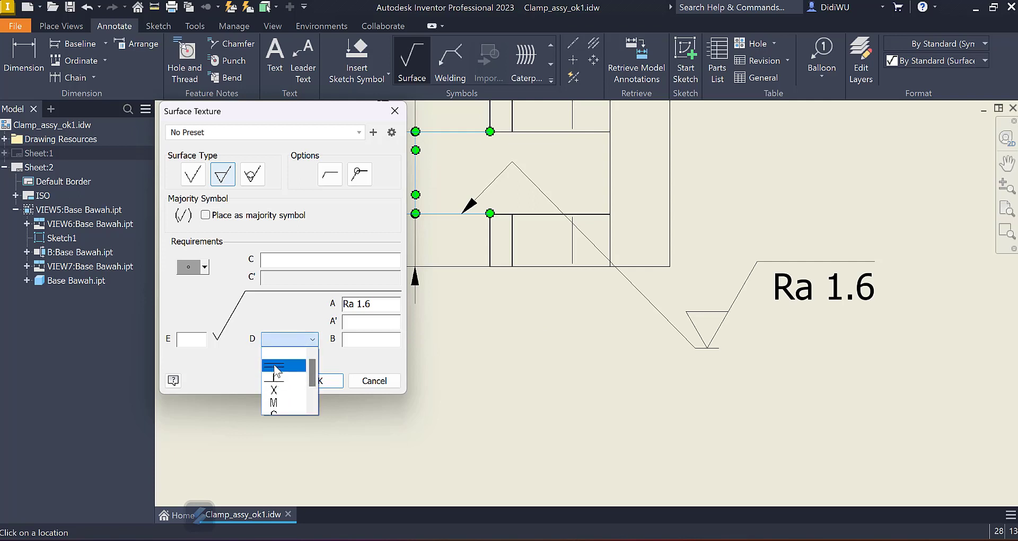
{"action": "left_click", "coordinate": [278, 351]}
{"action": "key", "text": "Escape"}
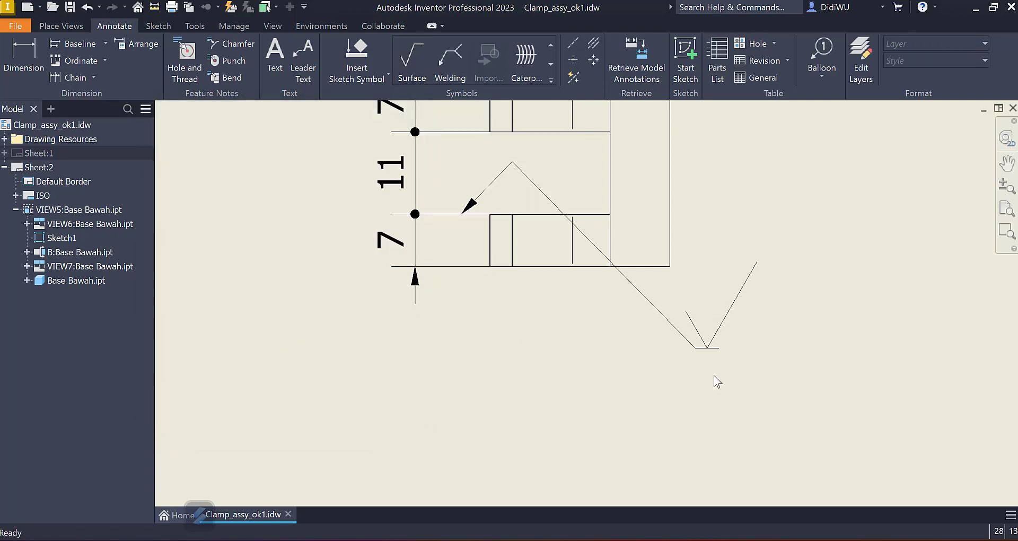
Step: Set the placed surface texture symbol to material removal required, with first requirement Ra1.6 and production method Milling
{"action": "double_click", "coordinate": [722, 324]}
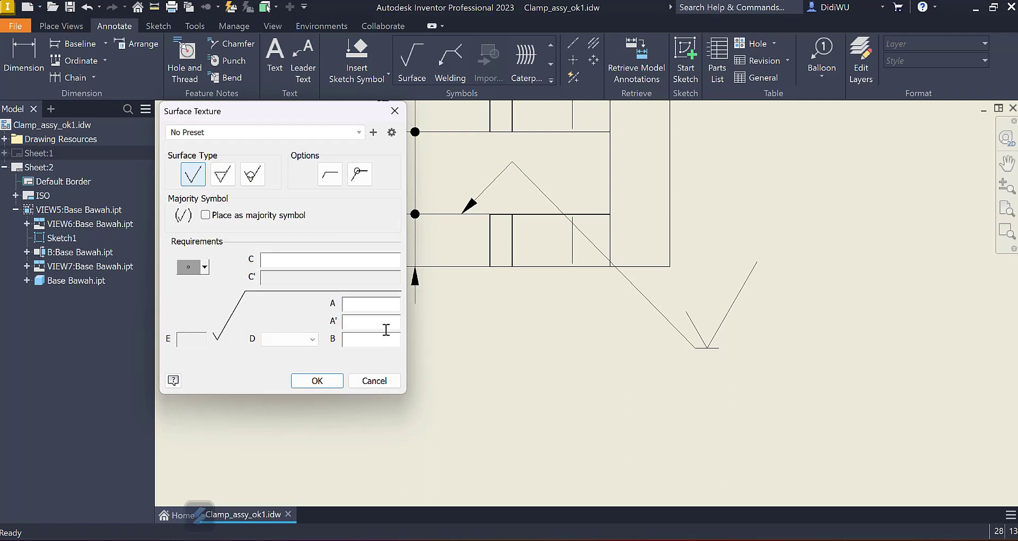
{"action": "left_click", "coordinate": [390, 307]}
{"action": "type", "text": "Ra"}
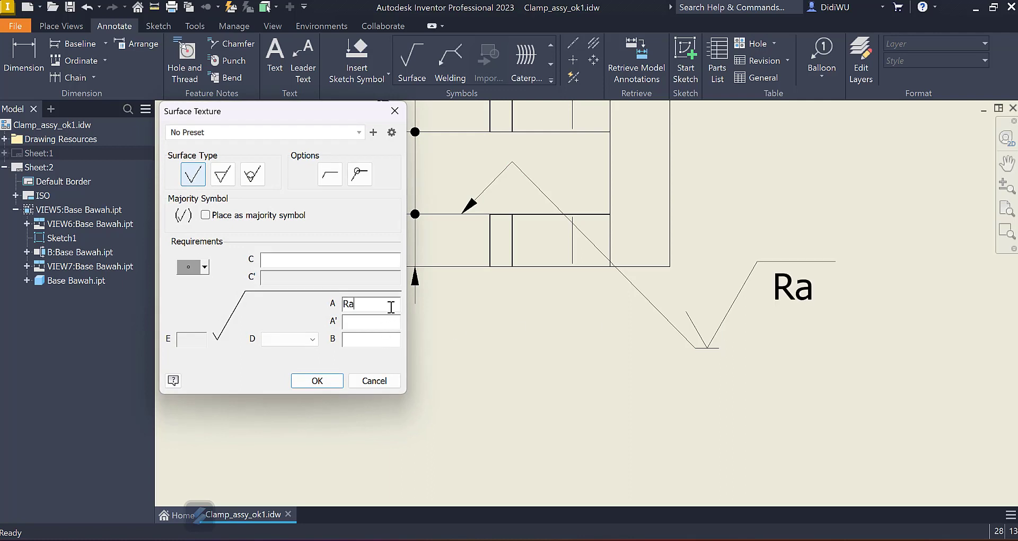
{"action": "type", "text": "1.6"}
{"action": "left_click", "coordinate": [220, 177]}
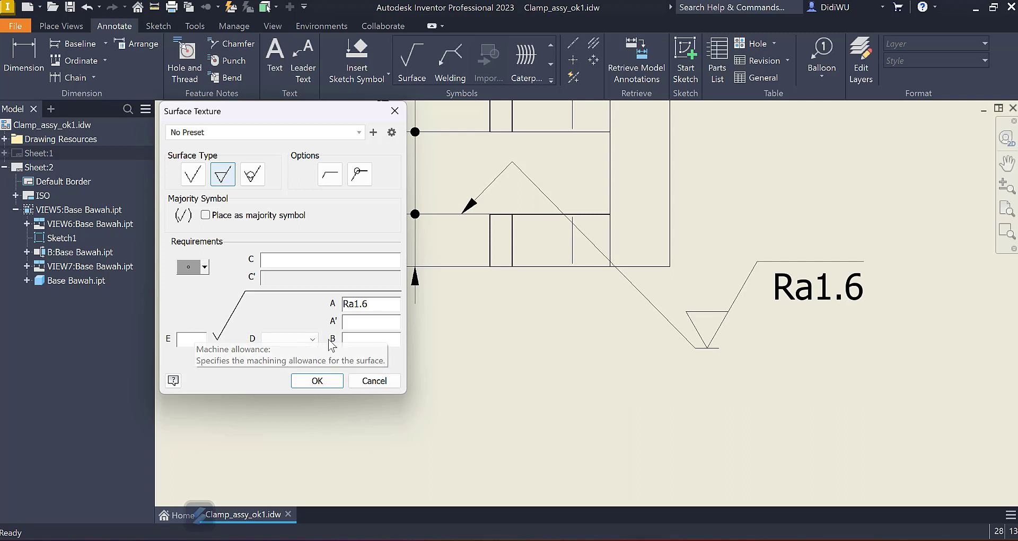
{"action": "left_click", "coordinate": [313, 340]}
{"action": "left_click", "coordinate": [314, 340]}
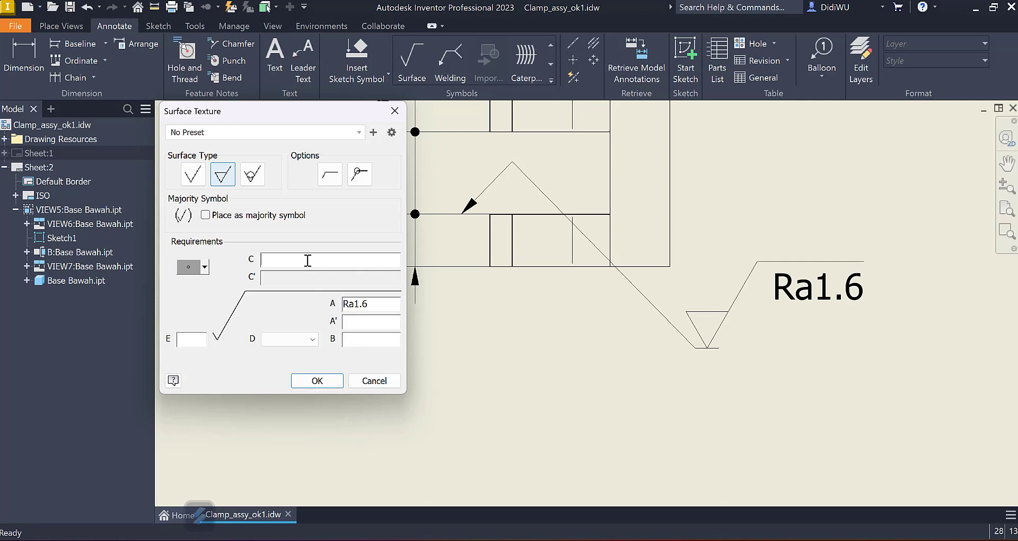
{"action": "type", "text": "M"}
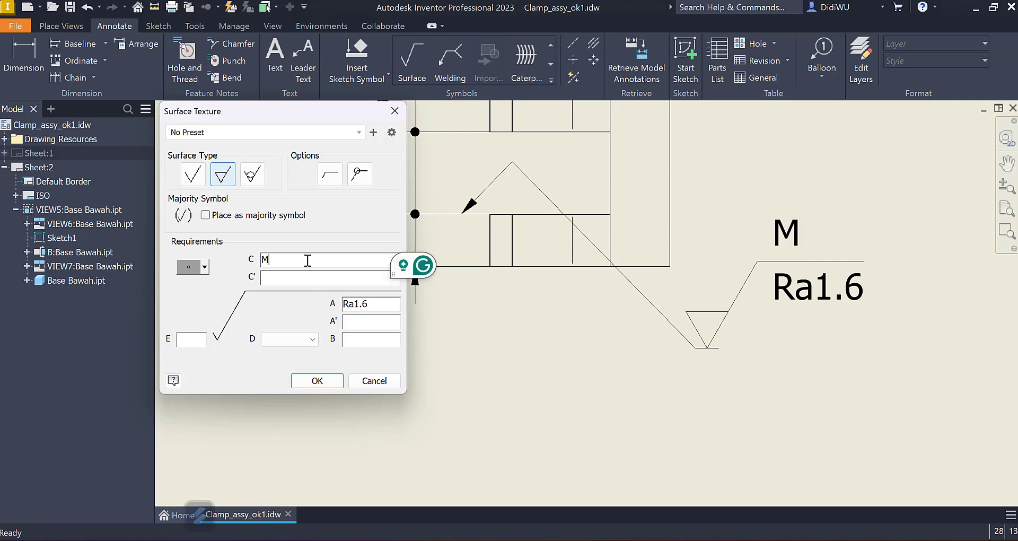
{"action": "type", "text": "illing"}
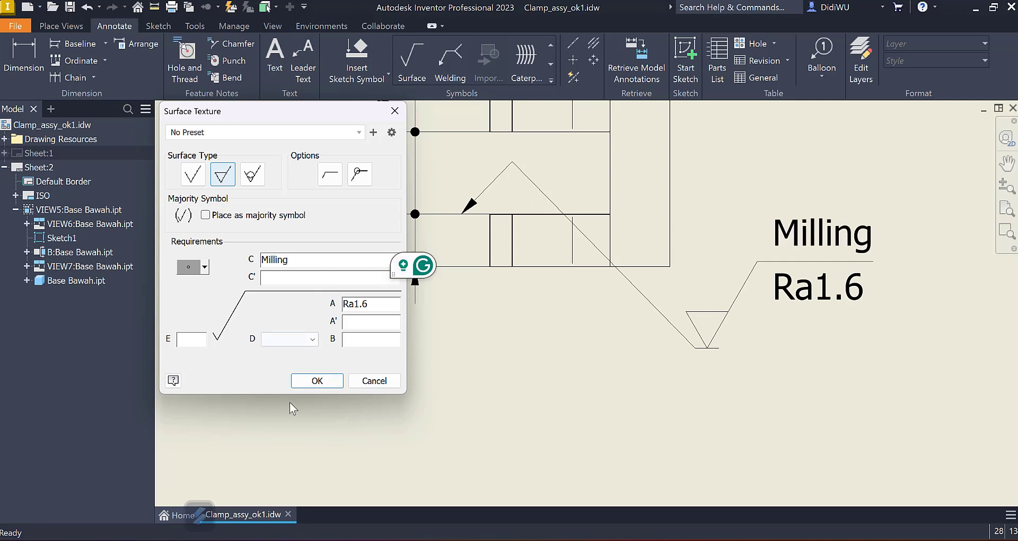
{"action": "left_click", "coordinate": [319, 380]}
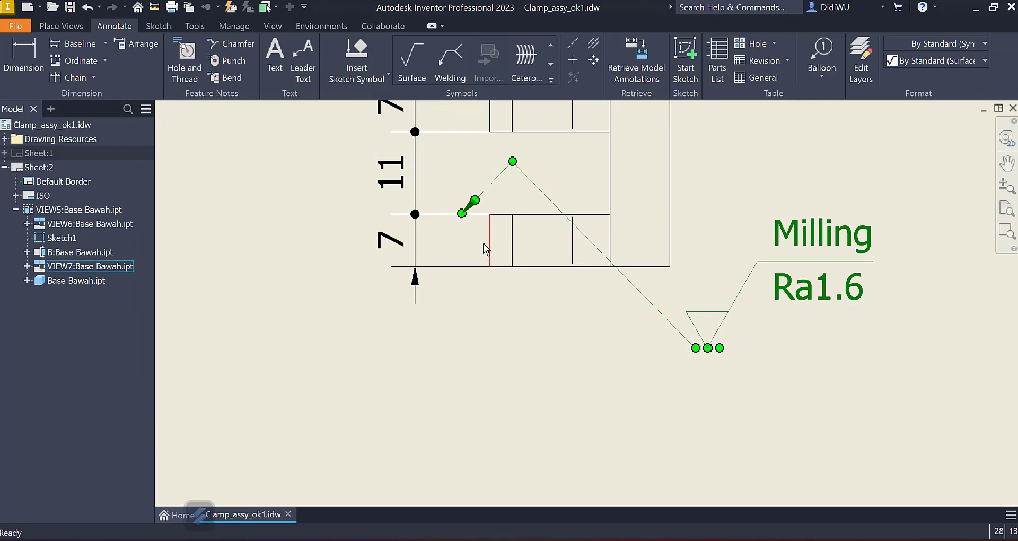
{"action": "middle_click_drag", "start_coordinate": [507, 219], "coordinate": [517, 320]}
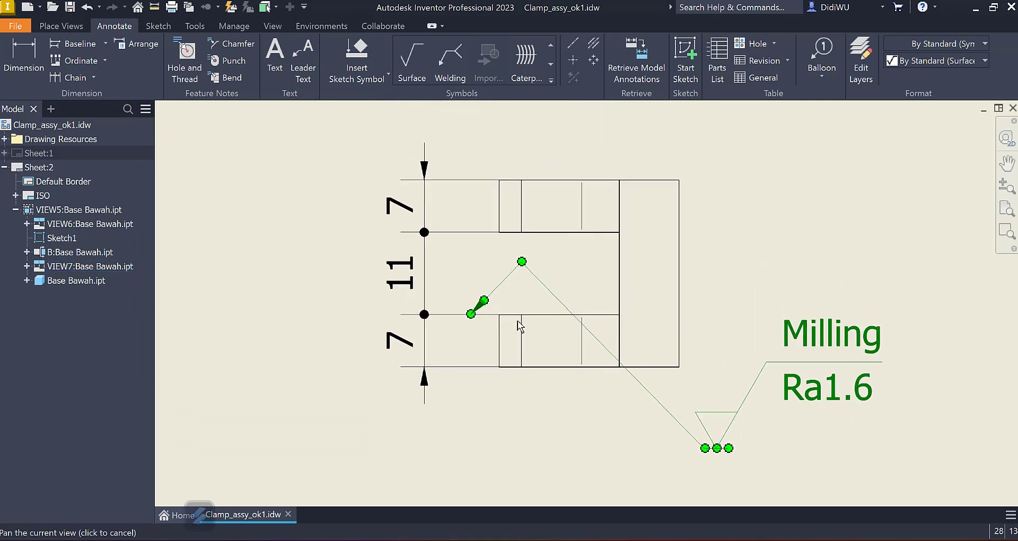
{"action": "left_click", "coordinate": [277, 268]}
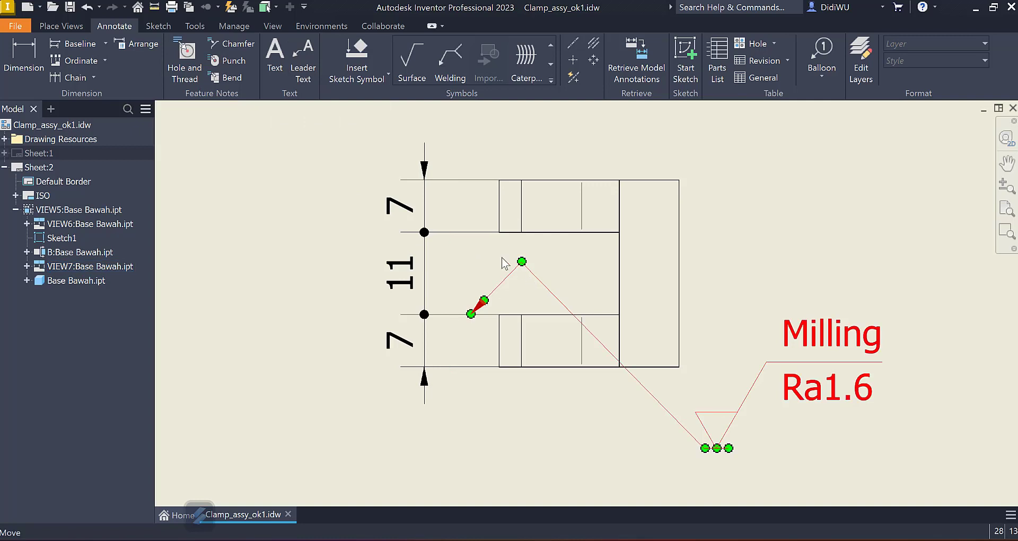
{"action": "left_click", "coordinate": [826, 377]}
{"action": "key", "text": "Escape"}
{"action": "middle_click_drag", "start_coordinate": [929, 424], "coordinate": [863, 367]}
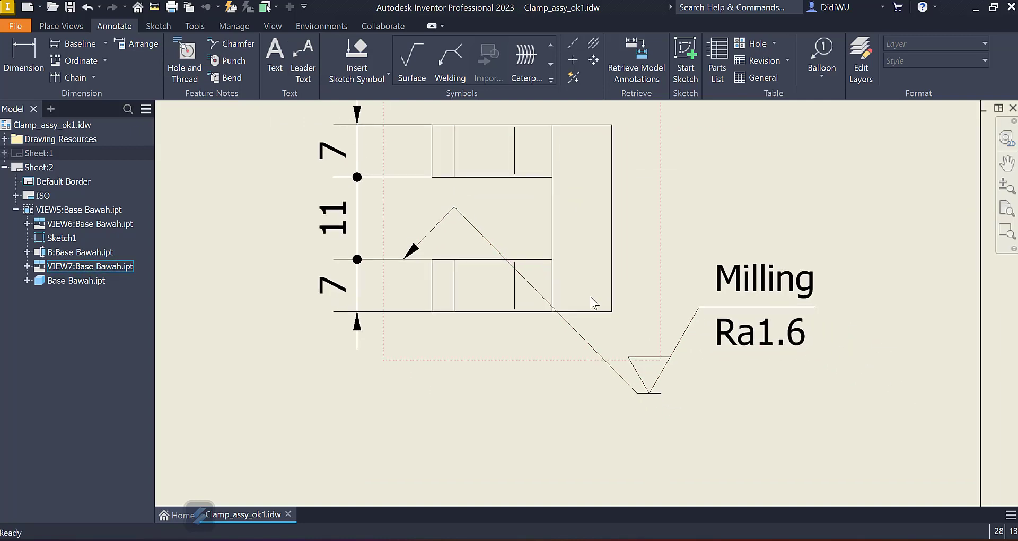
Step: Dimension the diameter of the right-hand hole in the lower front view, placing the text up and to the right of the hole
{"action": "left_click", "coordinate": [688, 320]}
{"action": "key", "text": "Escape"}
{"action": "scroll", "coordinate": [411, 214], "scroll_direction": "down", "scroll_amount": 2}
{"action": "middle_click_drag", "start_coordinate": [361, 272], "coordinate": [581, 254]}
{"action": "mouse_move", "coordinate": [345, 257]}
{"action": "middle_mouse_down"}
{"action": "mouse_move", "coordinate": [442, 171]}
{"action": "mouse_move", "coordinate": [461, 239]}
{"action": "mouse_move", "coordinate": [520, 236]}
{"action": "middle_mouse_up"}
{"action": "scroll", "coordinate": [364, 232], "scroll_direction": "down", "scroll_amount": 2}
{"action": "mouse_move", "coordinate": [364, 231]}
{"action": "middle_mouse_down"}
{"action": "mouse_move", "coordinate": [520, 241]}
{"action": "mouse_move", "coordinate": [363, 245]}
{"action": "middle_mouse_up"}
{"action": "left_click", "coordinate": [24, 67]}
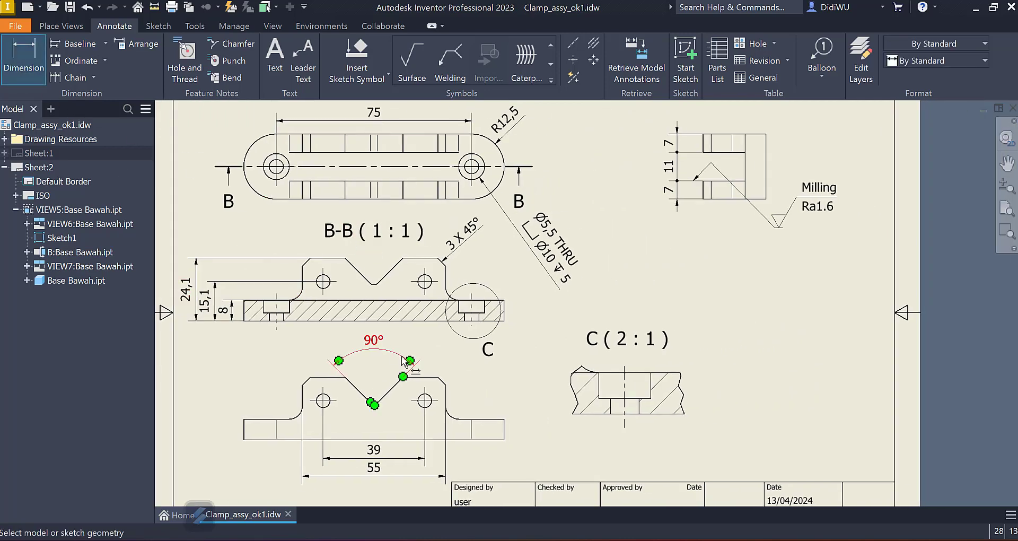
{"action": "scroll", "coordinate": [424, 382], "scroll_direction": "up", "scroll_amount": 4}
{"action": "scroll", "coordinate": [445, 350], "scroll_direction": "down", "scroll_amount": 3}
{"action": "scroll", "coordinate": [397, 400], "scroll_direction": "up", "scroll_amount": 2}
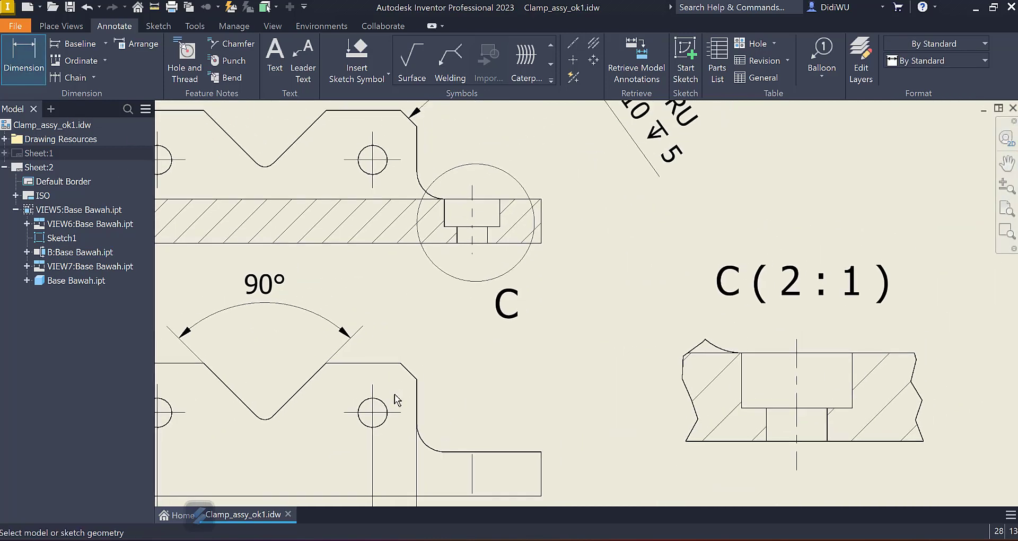
{"action": "left_click", "coordinate": [386, 410]}
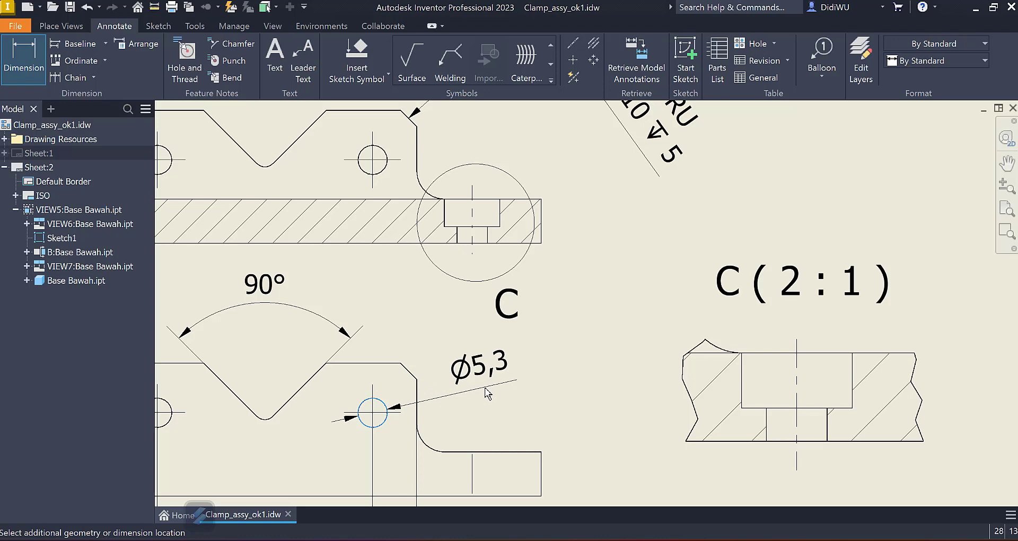
{"action": "left_click", "coordinate": [484, 387]}
{"action": "left_click", "coordinate": [475, 341]}
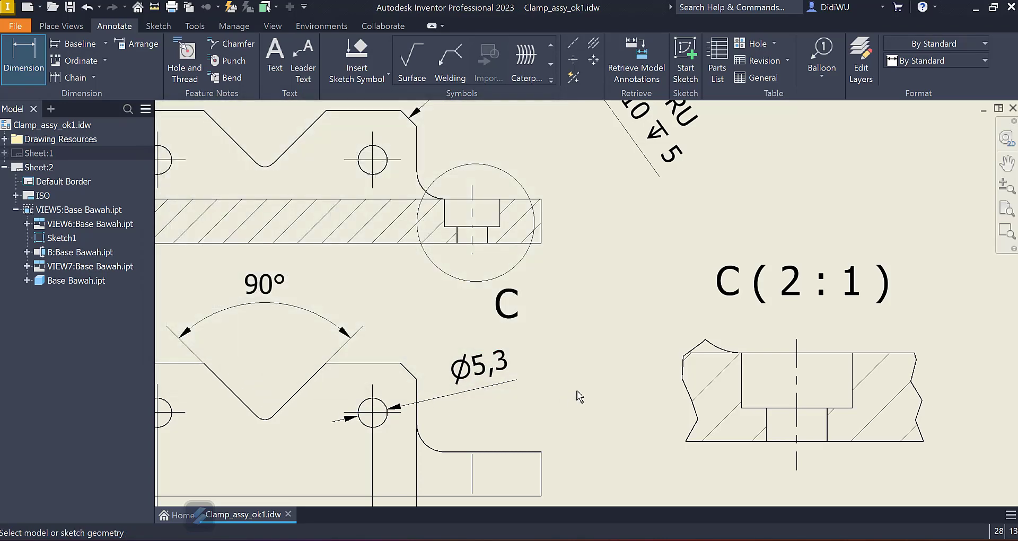
Step: Open the hole diameter dimension's tolerance settings and preview the Basic, Reference, Symmetric, Deviation and Limits - Stacked methods
{"action": "middle_click_drag", "start_coordinate": [494, 371], "coordinate": [479, 385]}
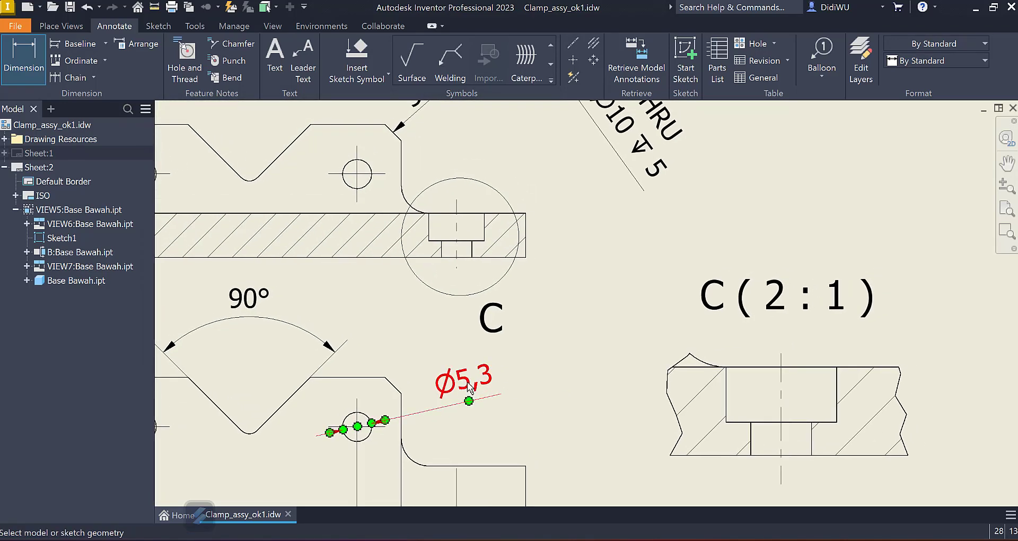
{"action": "double_click", "coordinate": [468, 387]}
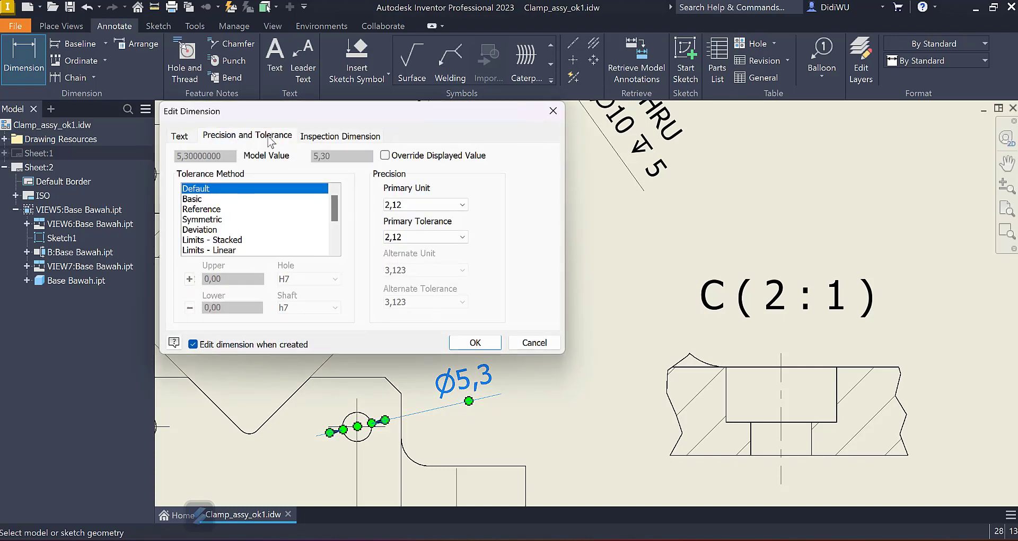
{"action": "left_click", "coordinate": [201, 201]}
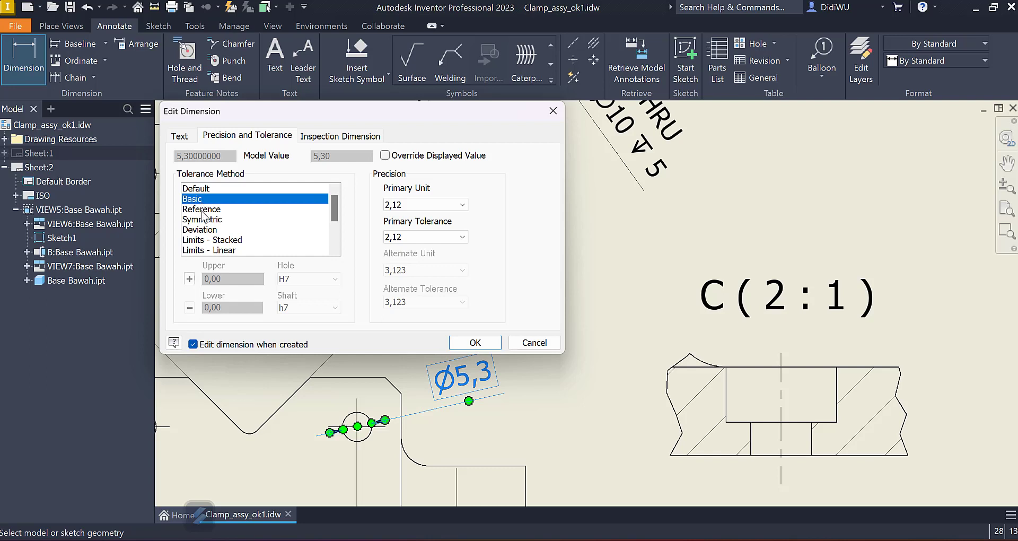
{"action": "left_click", "coordinate": [203, 210]}
{"action": "left_click", "coordinate": [207, 220]}
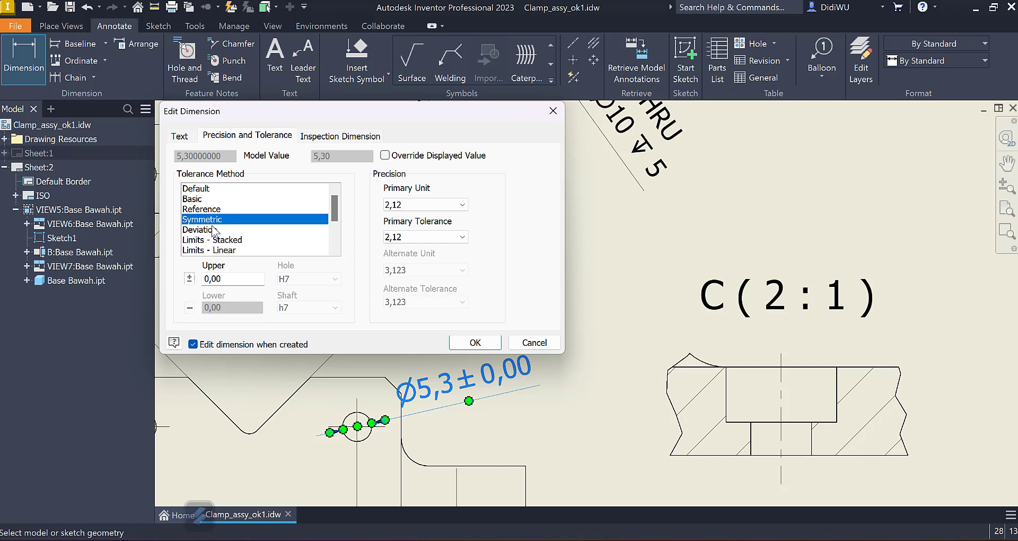
{"action": "left_click", "coordinate": [207, 230]}
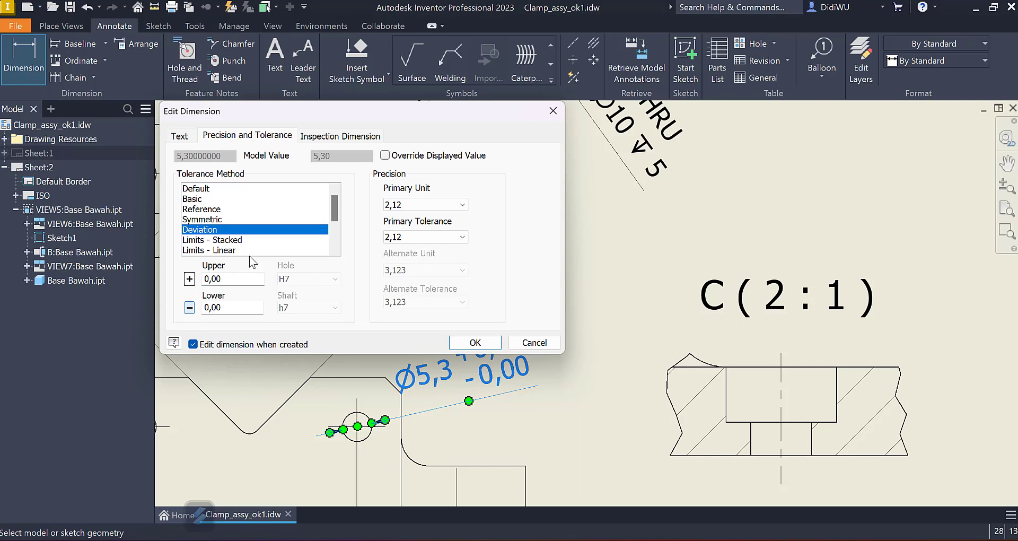
{"action": "left_click", "coordinate": [239, 241]}
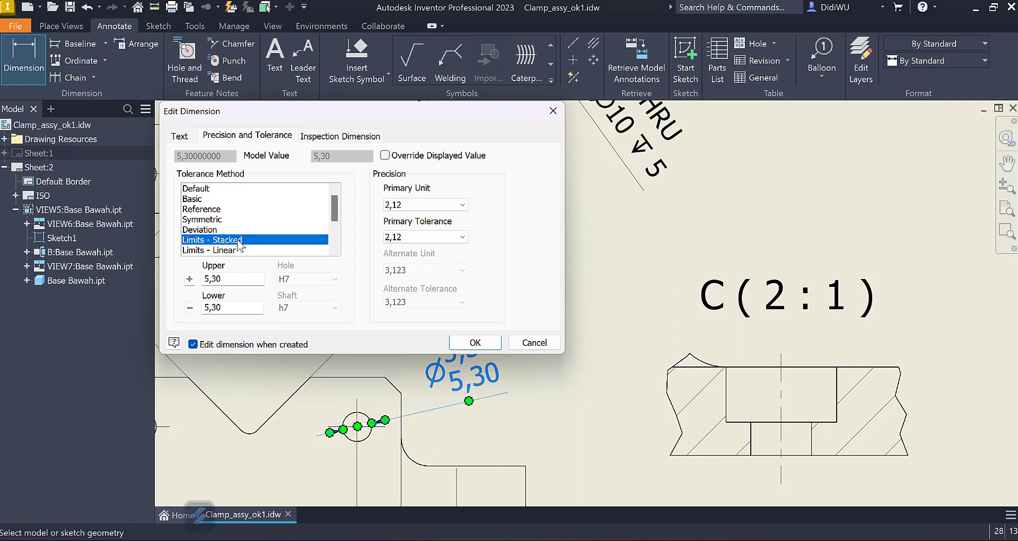
Step: Try the MIN, Limits/Fits - Linear and Limits/Fits - Stacked tolerance methods on the hole diameter dimension
{"action": "scroll", "coordinate": [284, 233], "scroll_direction": "down", "scroll_amount": 2}
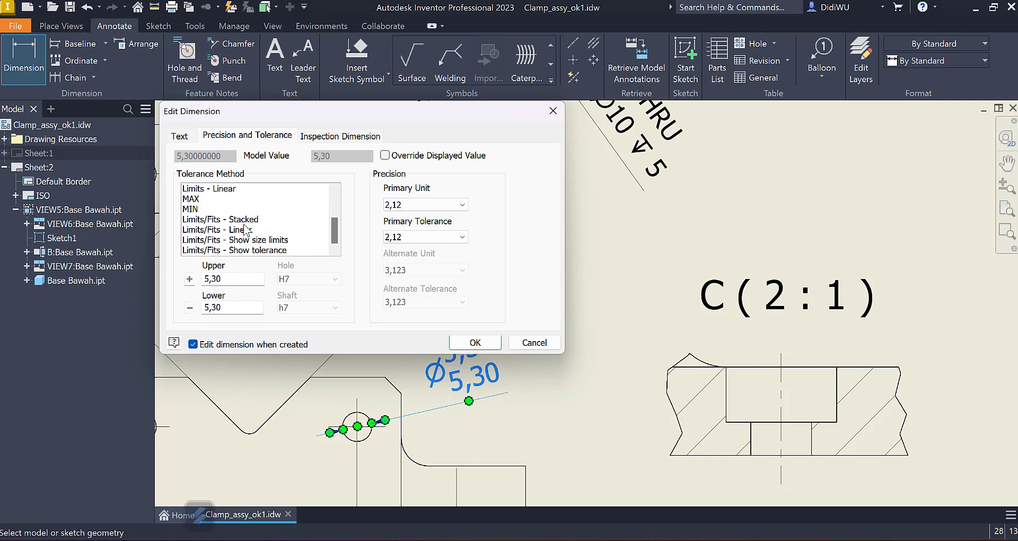
{"action": "left_click", "coordinate": [210, 210]}
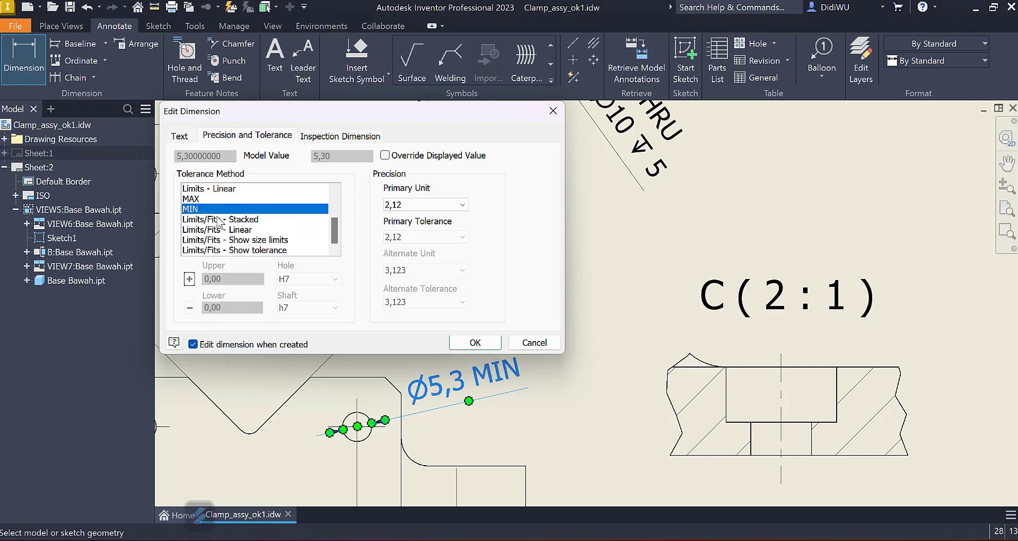
{"action": "left_click", "coordinate": [223, 230]}
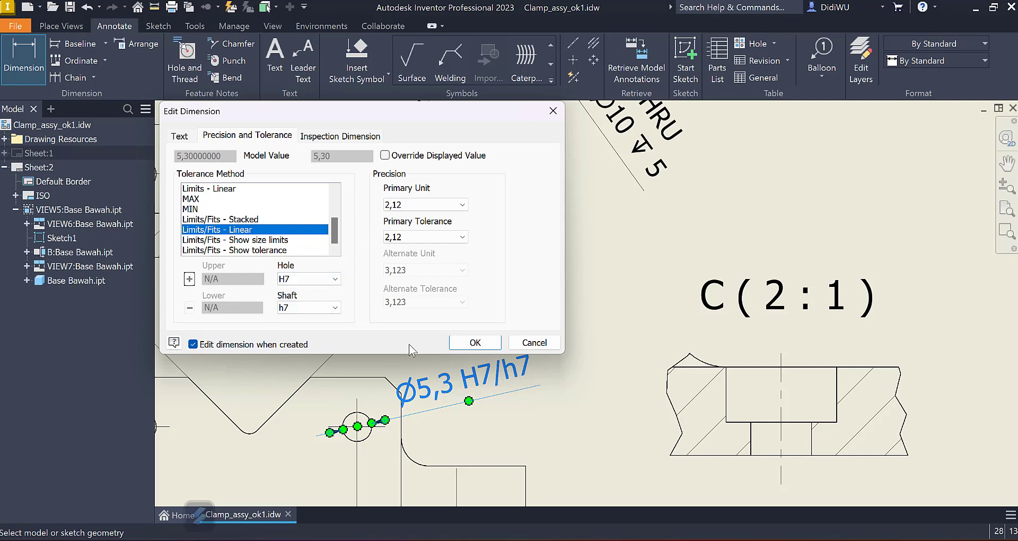
{"action": "left_click", "coordinate": [191, 219]}
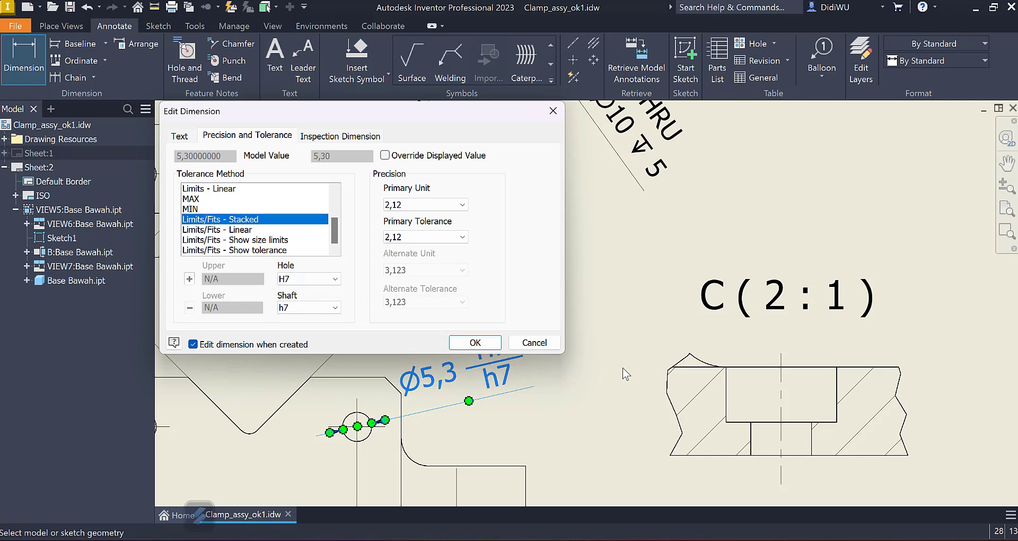
{"action": "left_click", "coordinate": [618, 397]}
{"action": "left_click_drag", "start_coordinate": [477, 114], "coordinate": [480, 85]}
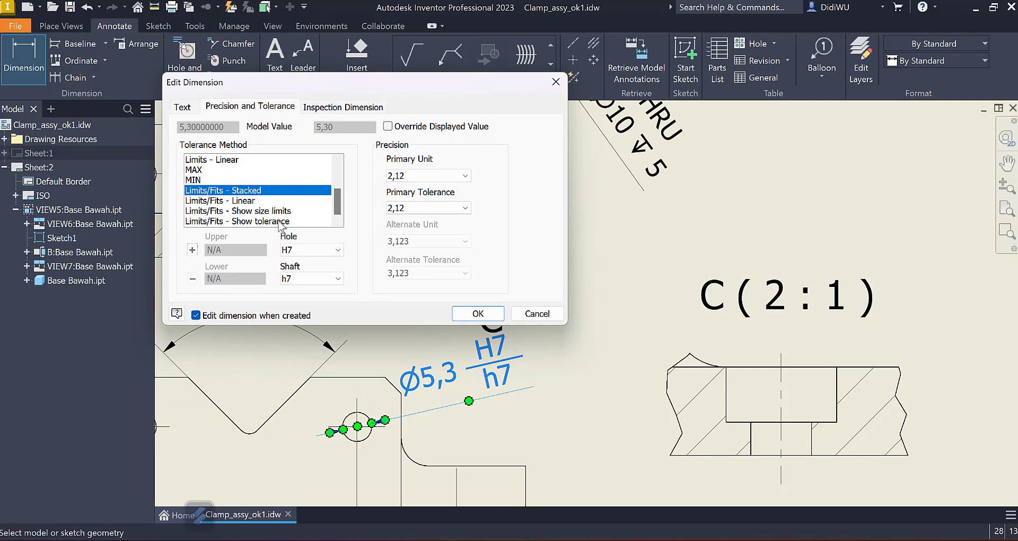
Step: Set the hole diameter's tolerance method to Limits/Fits - Show size limits with hole class H6
{"action": "left_click", "coordinate": [236, 211]}
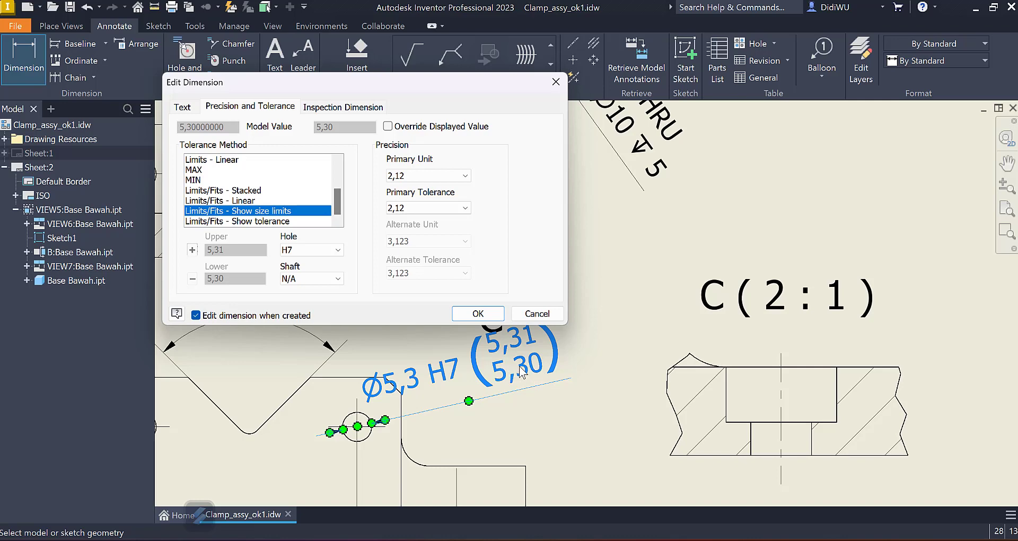
{"action": "left_click", "coordinate": [309, 249]}
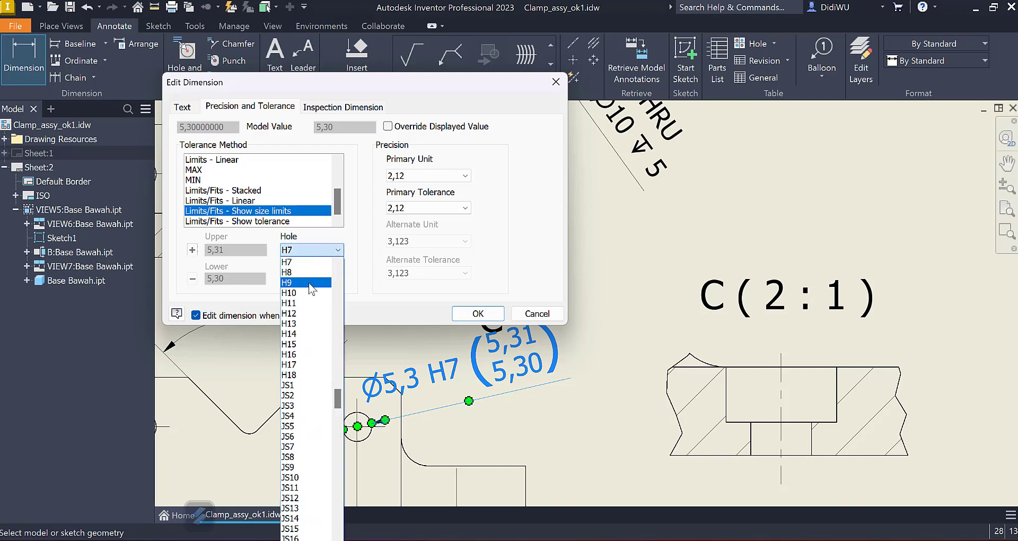
{"action": "scroll", "coordinate": [309, 288], "scroll_direction": "up", "scroll_amount": 2}
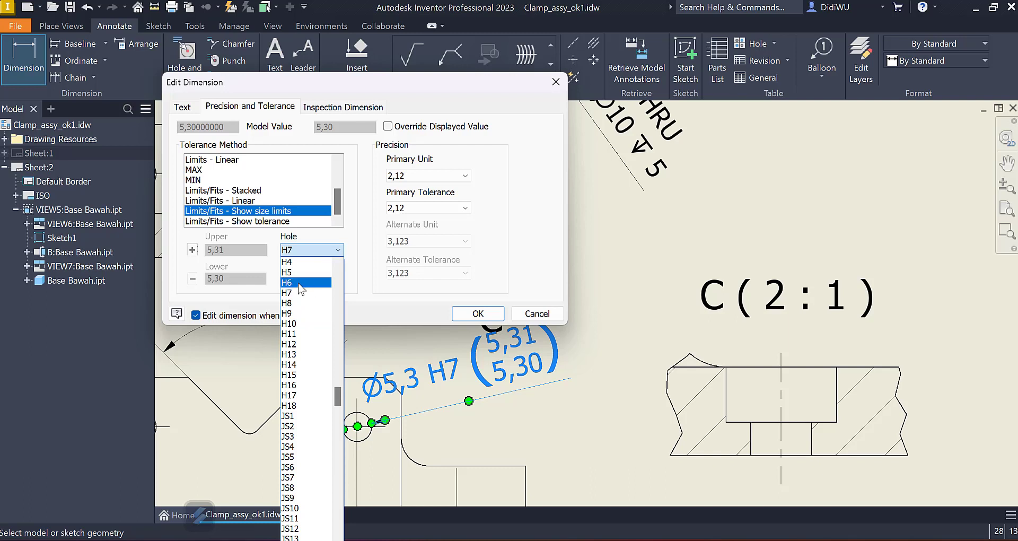
{"action": "left_click", "coordinate": [301, 282]}
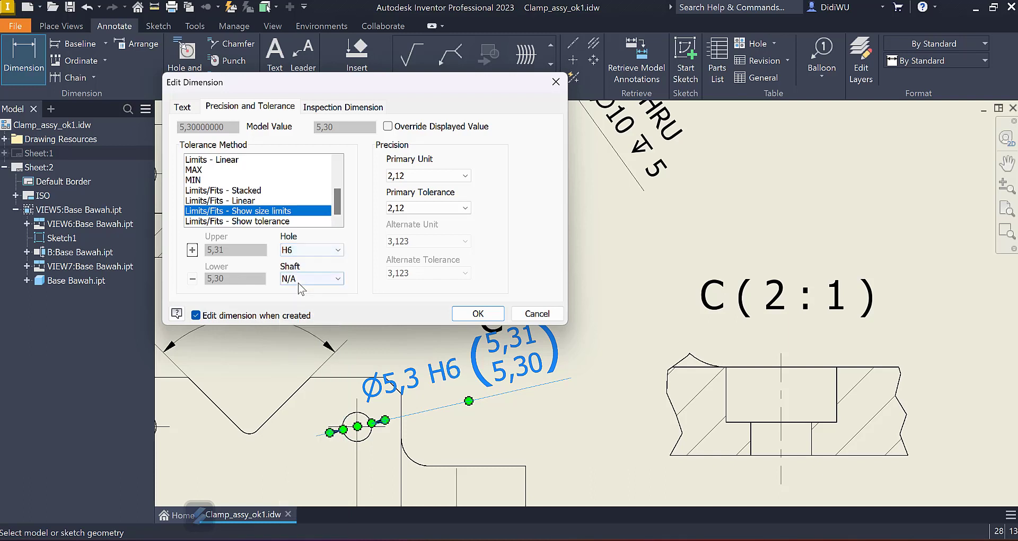
Step: Try hole tolerance class G6 on the hole diameter dimension
{"action": "left_click", "coordinate": [324, 251]}
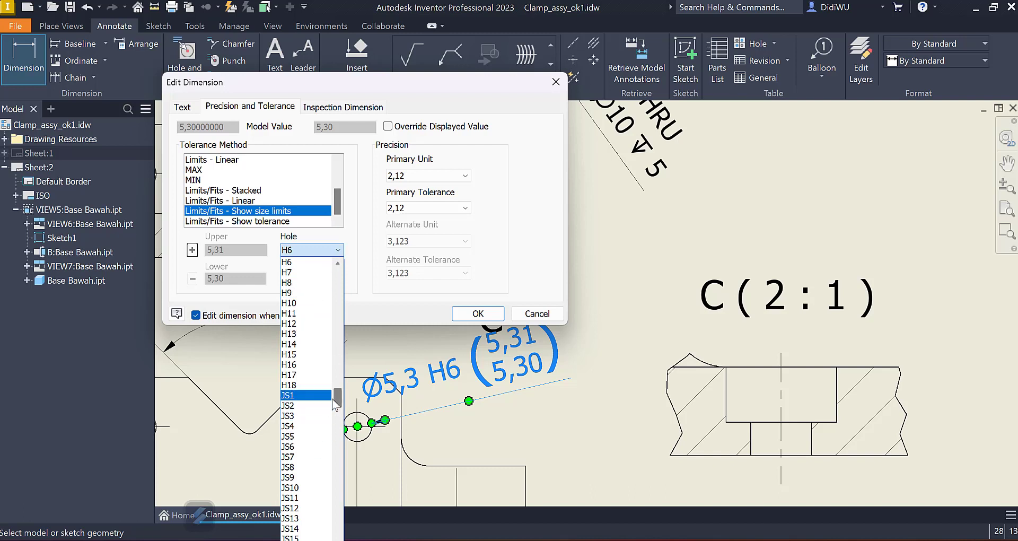
{"action": "left_click_drag", "start_coordinate": [335, 398], "coordinate": [334, 382]}
{"action": "scroll", "coordinate": [326, 367], "scroll_direction": "up", "scroll_amount": 8}
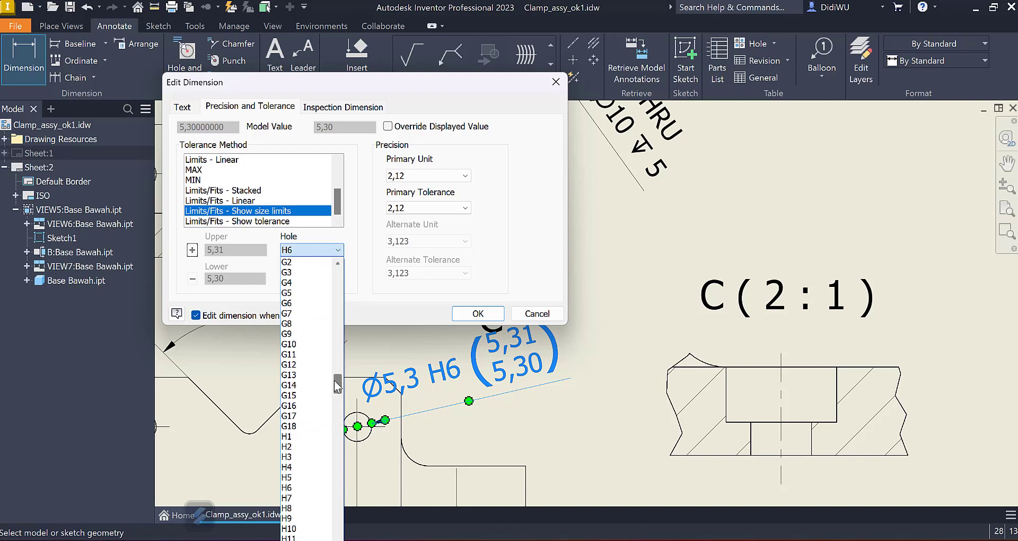
{"action": "left_click", "coordinate": [318, 324]}
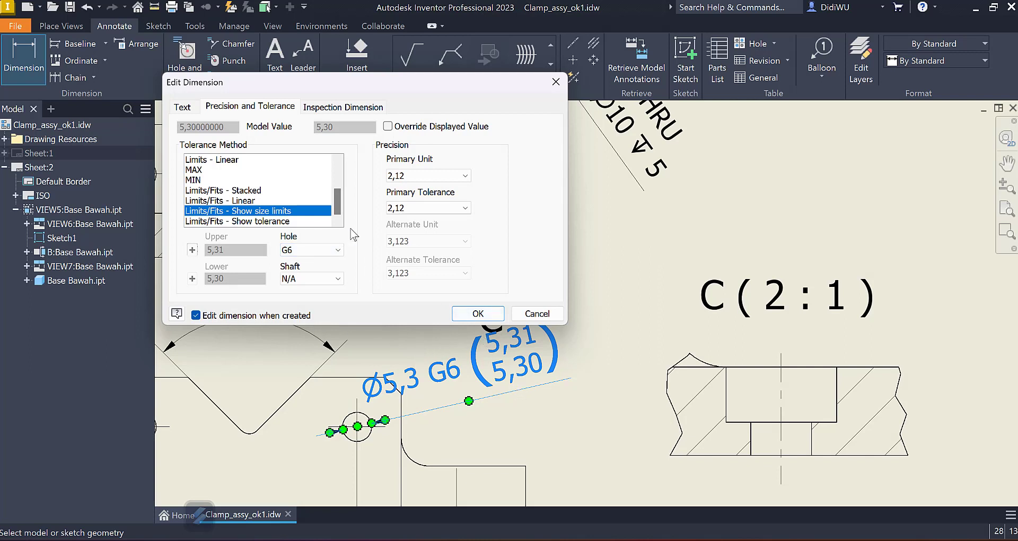
Step: Set the primary tolerance precision to 3,123 and the hole class to H7, and apply them to the diameter dimension
{"action": "left_click", "coordinate": [442, 211]}
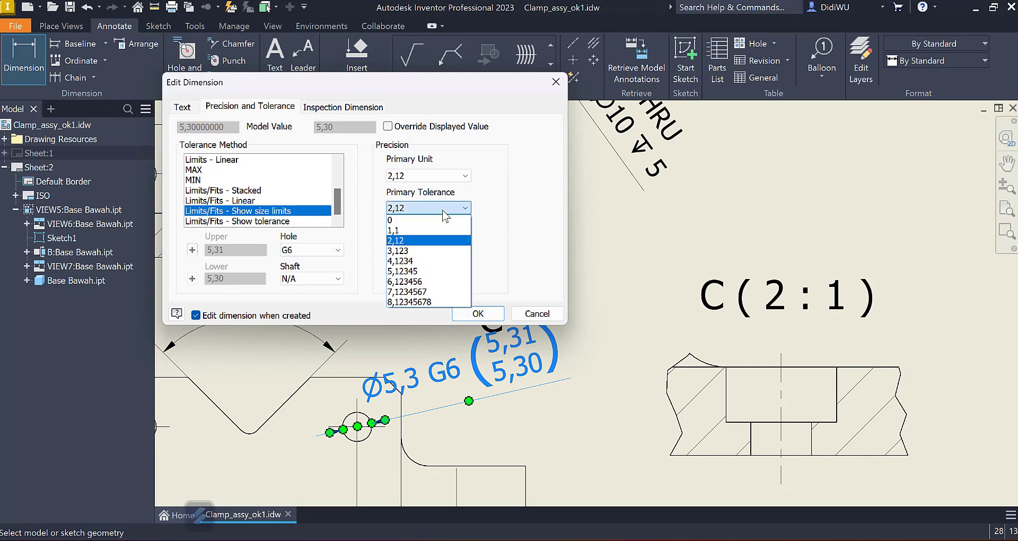
{"action": "left_click", "coordinate": [434, 253]}
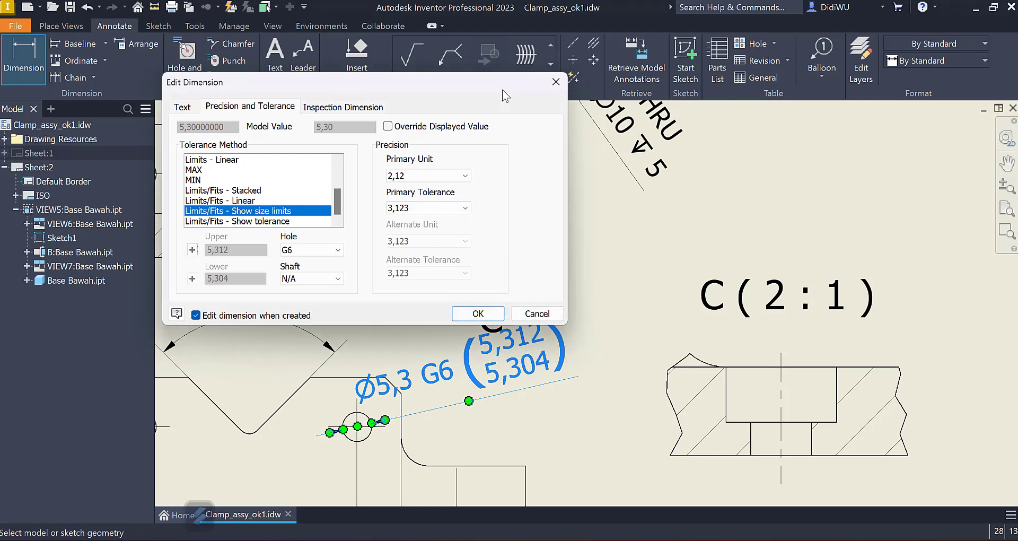
{"action": "mouse_move", "coordinate": [503, 90]}
{"action": "left_mouse_down"}
{"action": "mouse_move", "coordinate": [493, 45]}
{"action": "mouse_move", "coordinate": [492, 65]}
{"action": "left_mouse_up"}
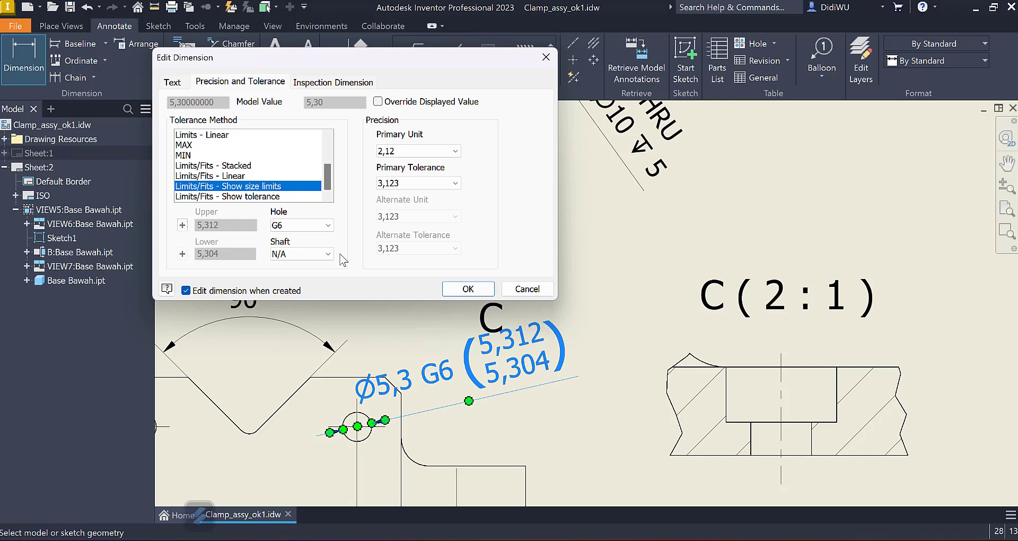
{"action": "left_click", "coordinate": [327, 225]}
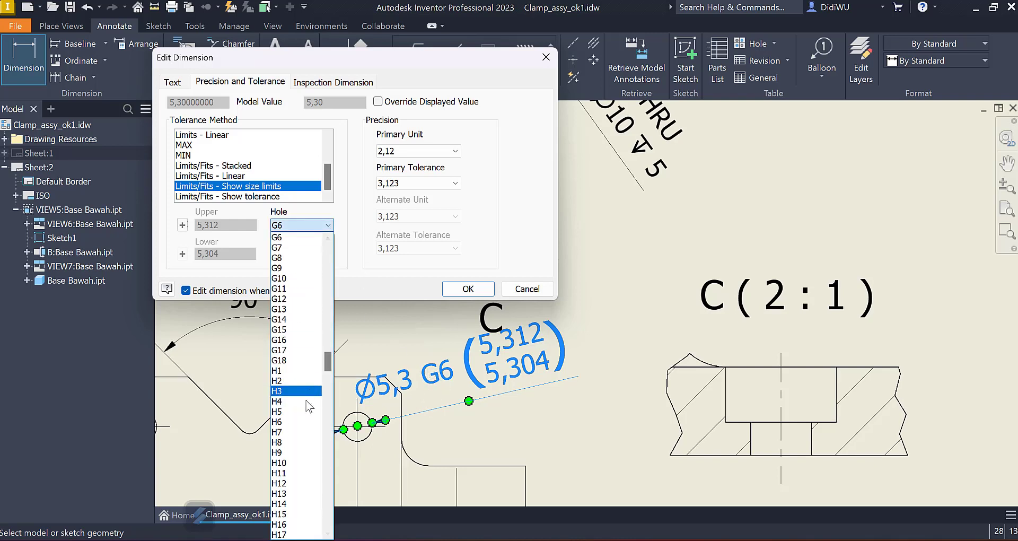
{"action": "left_click", "coordinate": [302, 431]}
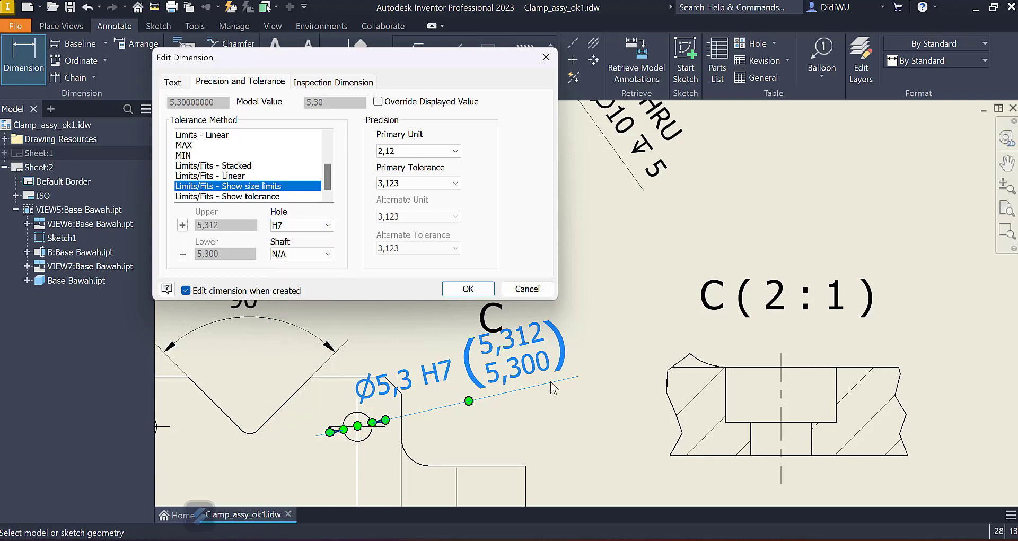
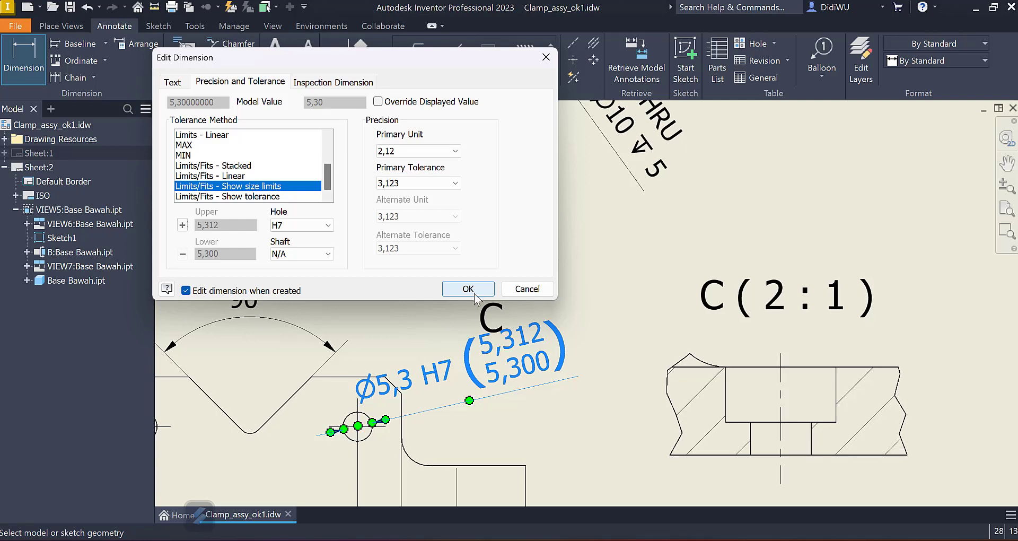
{"action": "left_click", "coordinate": [475, 297]}
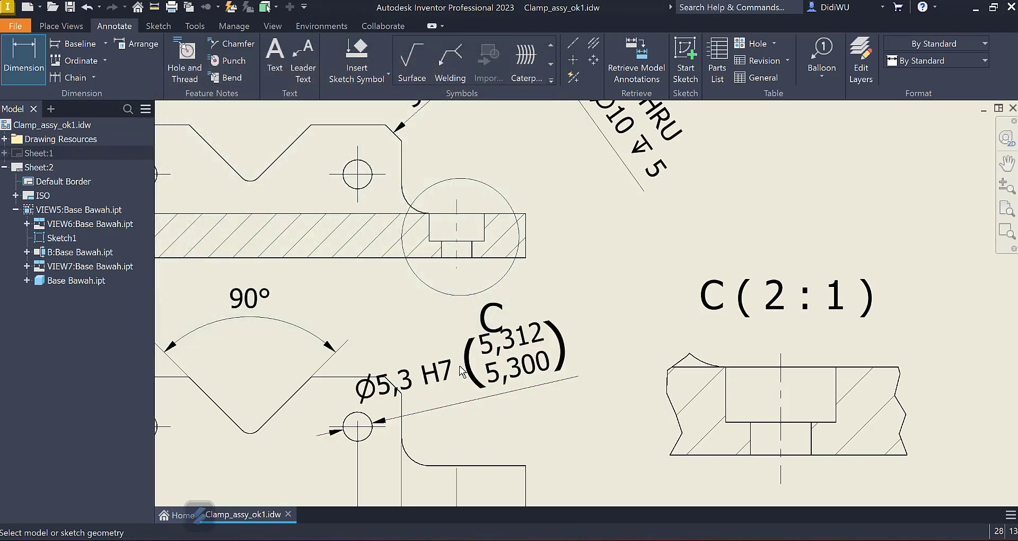
Step: Move the toleranced hole diameter dimension's text farther from the hole, up and to the right, clear of the C label
{"action": "double_click", "coordinate": [475, 404]}
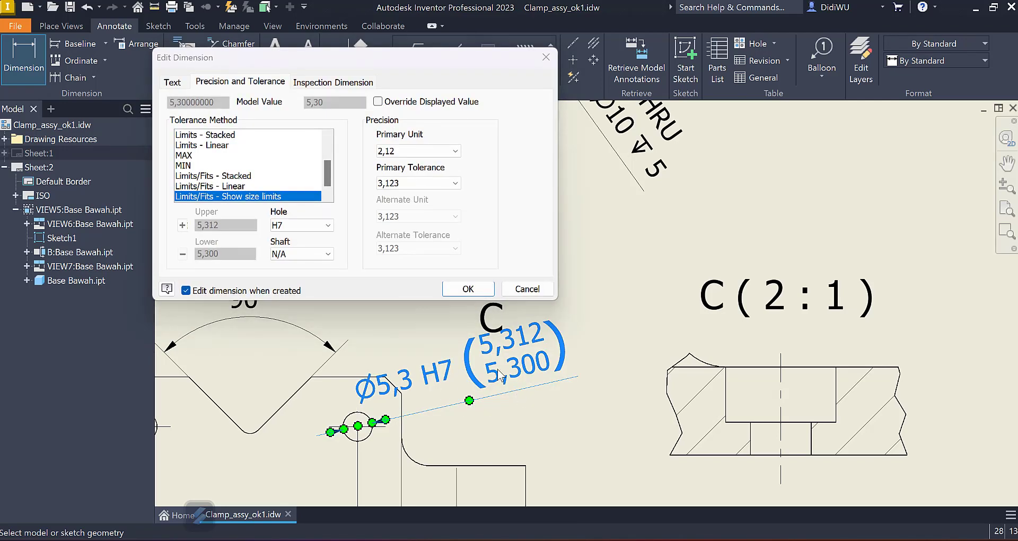
{"action": "left_click", "coordinate": [524, 288]}
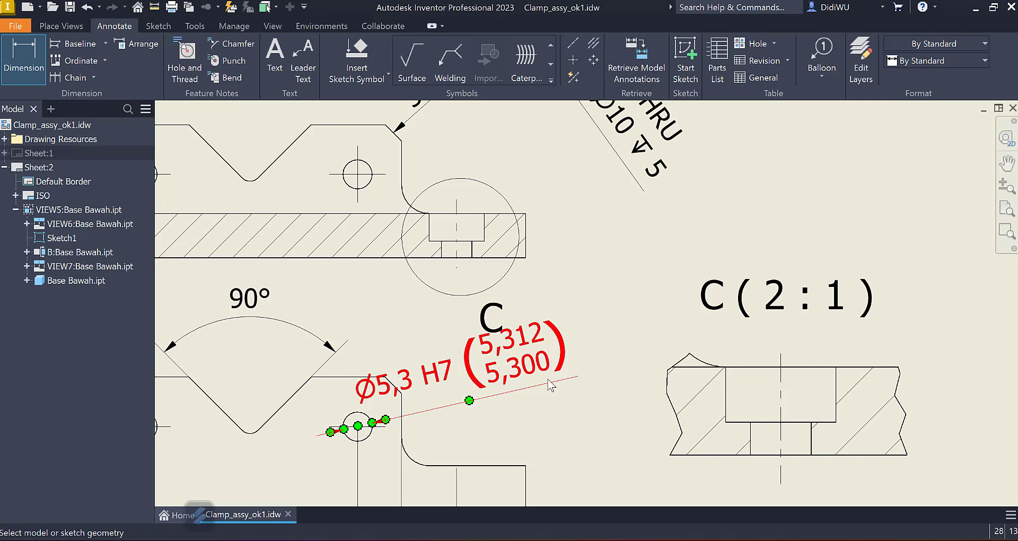
{"action": "double_click", "coordinate": [504, 349]}
{"action": "key", "text": "Escape"}
{"action": "left_click_drag", "start_coordinate": [493, 352], "coordinate": [546, 366]}
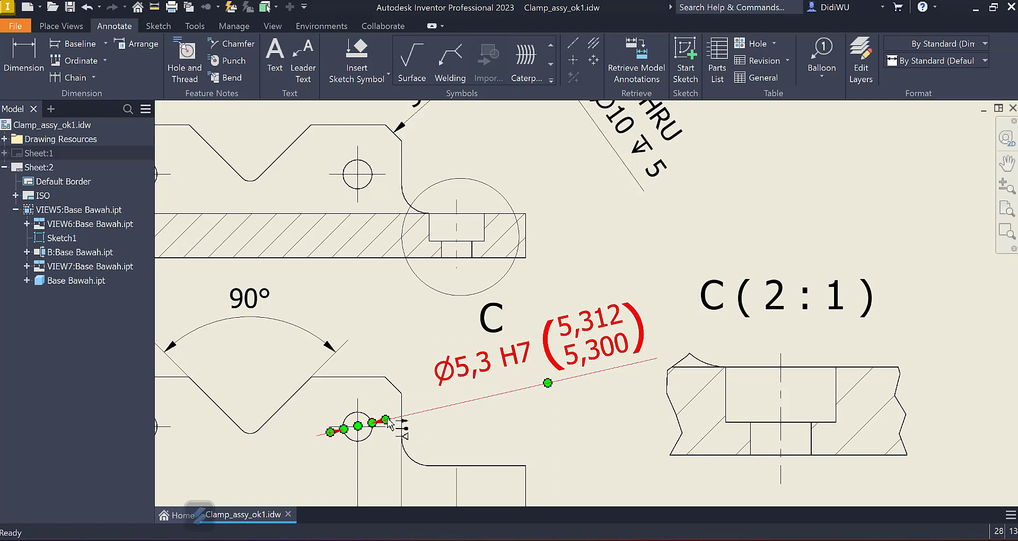
{"action": "scroll", "coordinate": [510, 403], "scroll_direction": "up", "scroll_amount": 3}
{"action": "middle_click_drag", "start_coordinate": [508, 404], "coordinate": [489, 395]}
{"action": "left_click", "coordinate": [487, 404]}
{"action": "middle_click_drag", "start_coordinate": [801, 348], "coordinate": [805, 301]}
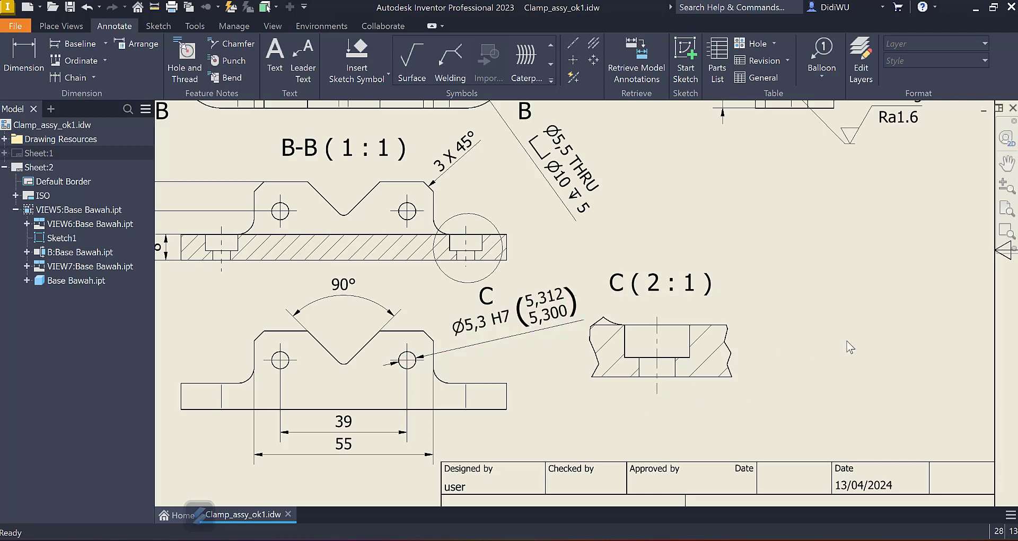
{"action": "middle_click_drag", "start_coordinate": [847, 341], "coordinate": [860, 306]}
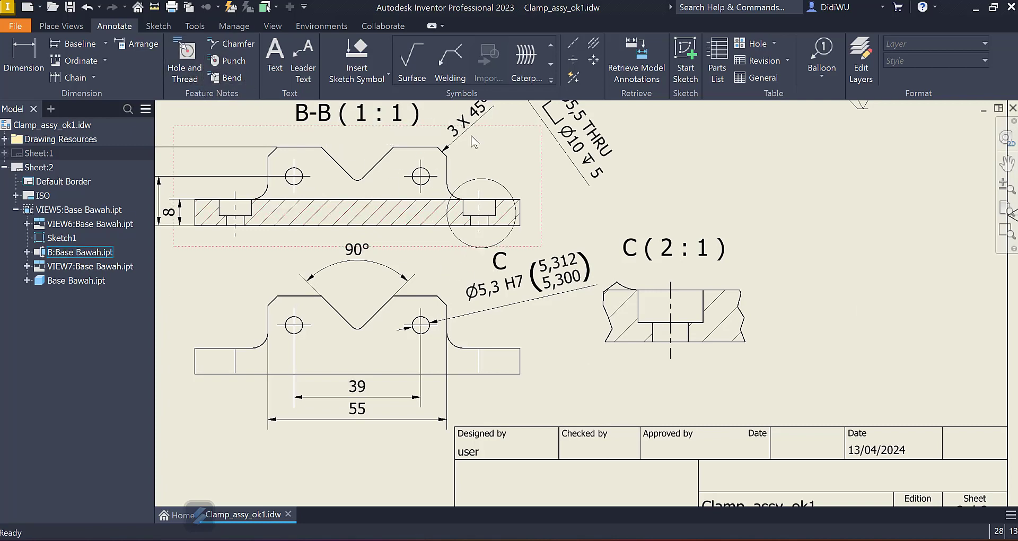
{"action": "middle_click_drag", "start_coordinate": [776, 240], "coordinate": [756, 313]}
{"action": "middle_click_drag", "start_coordinate": [724, 262], "coordinate": [701, 274]}
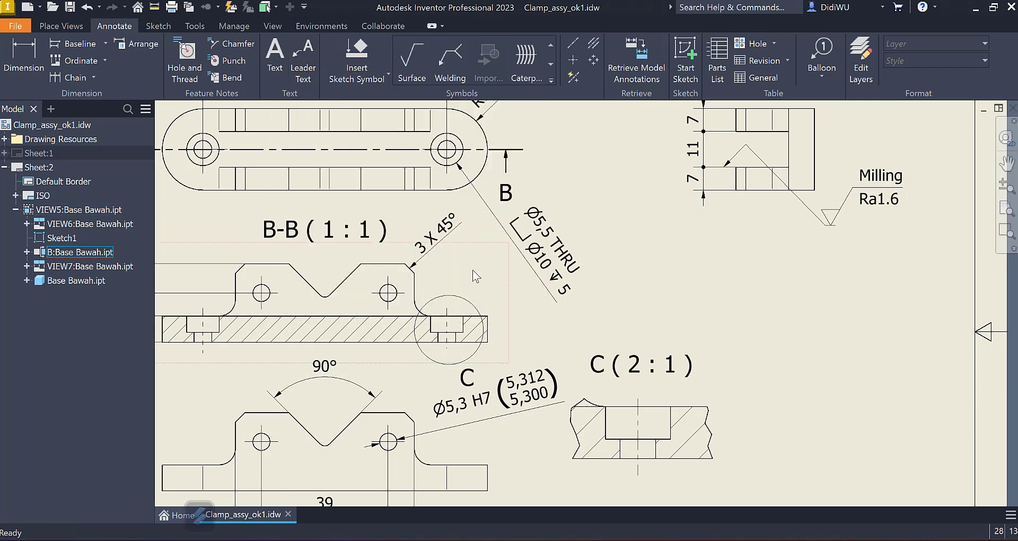
Step: Place datum identifier A with a leader on the bottom edge of the front view, near its left end
{"action": "middle_click_drag", "start_coordinate": [471, 266], "coordinate": [437, 218]}
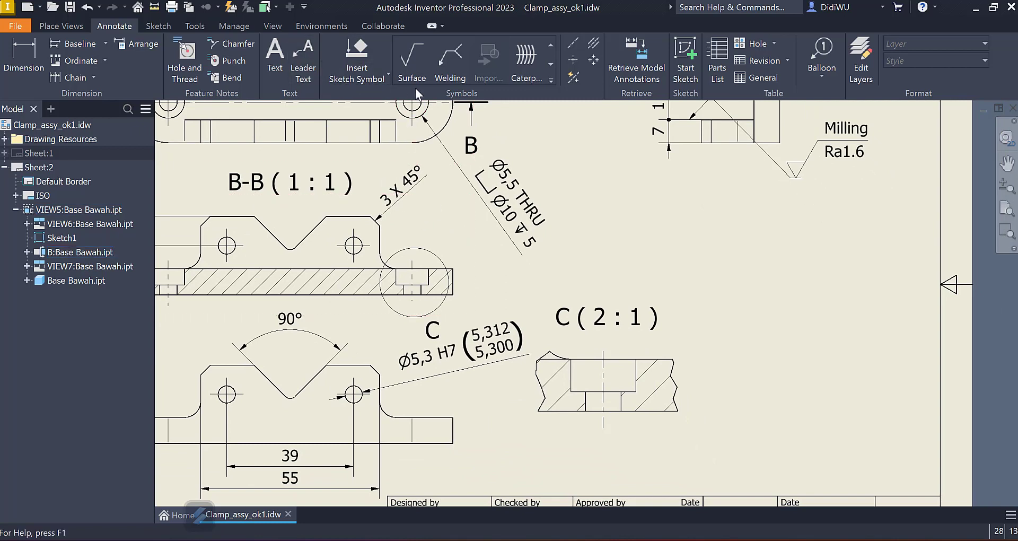
{"action": "left_click", "coordinate": [388, 74]}
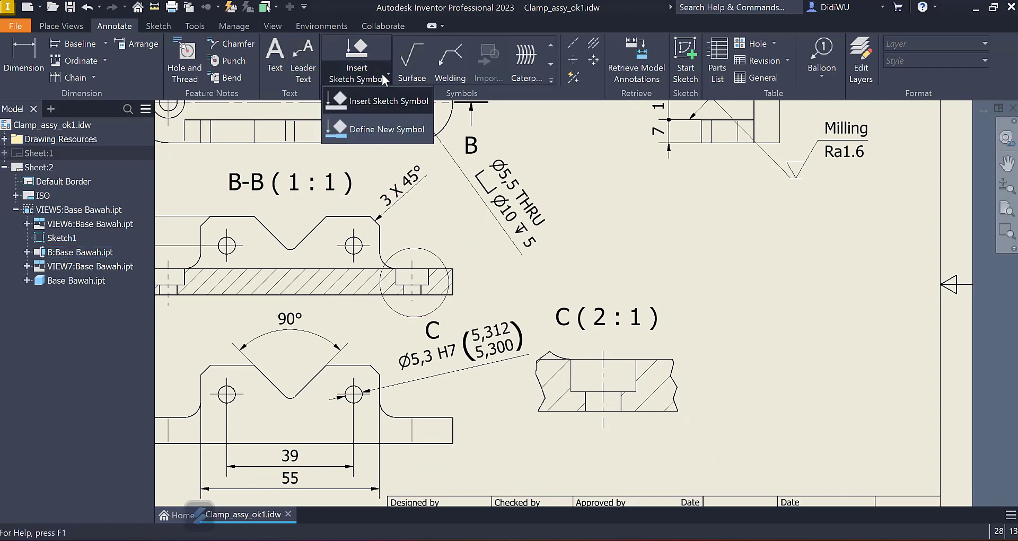
{"action": "left_click", "coordinate": [551, 65]}
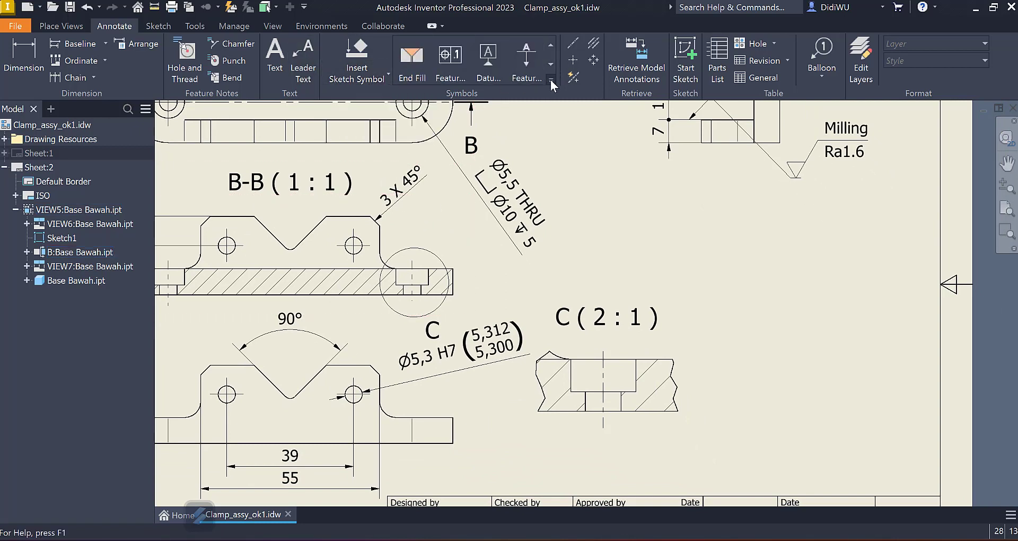
{"action": "left_click", "coordinate": [550, 79]}
{"action": "left_click_drag", "start_coordinate": [550, 79], "coordinate": [437, 114]}
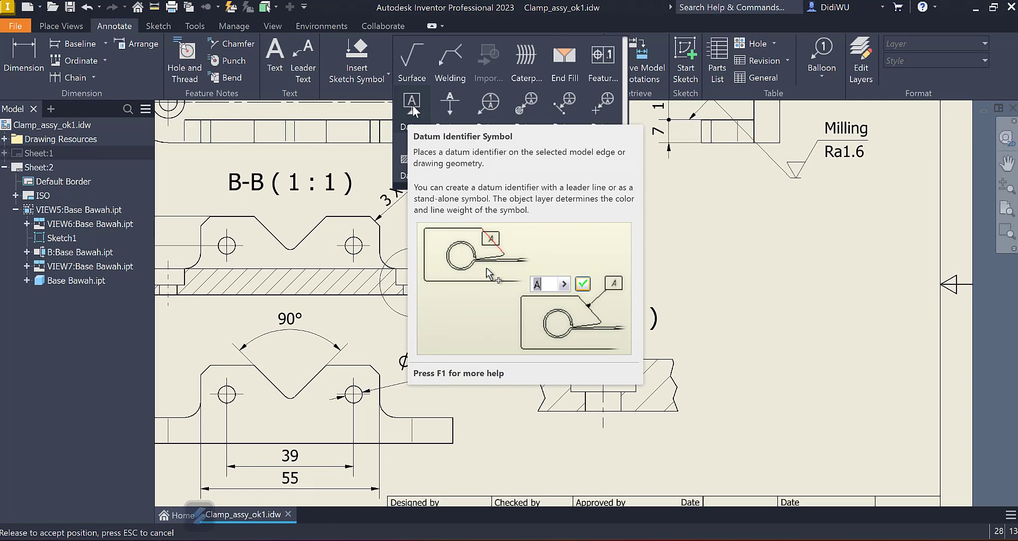
{"action": "left_click", "coordinate": [413, 106]}
{"action": "scroll", "coordinate": [587, 237], "scroll_direction": "up", "scroll_amount": 3}
{"action": "middle_click_drag", "start_coordinate": [579, 238], "coordinate": [658, 240]}
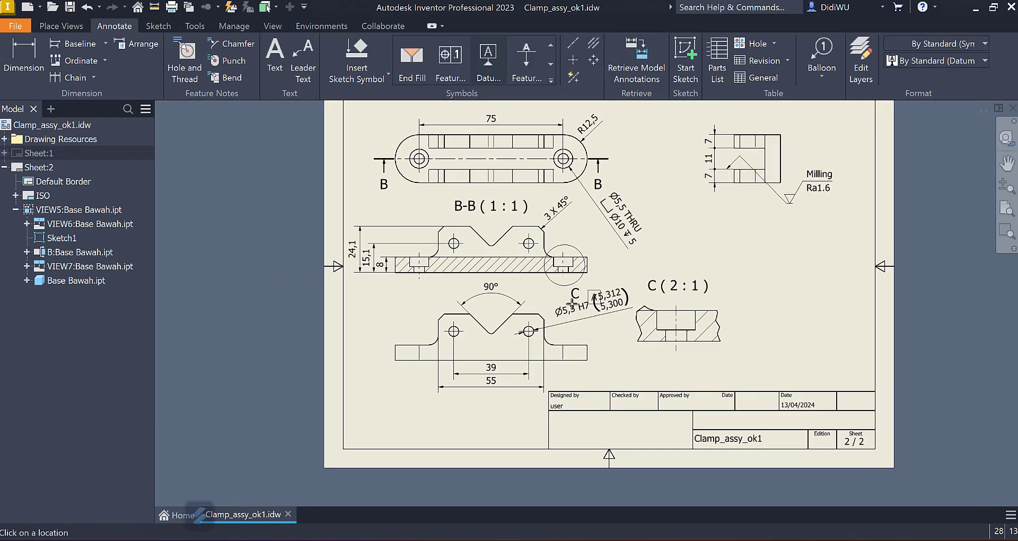
{"action": "scroll", "coordinate": [405, 360], "scroll_direction": "up", "scroll_amount": 3}
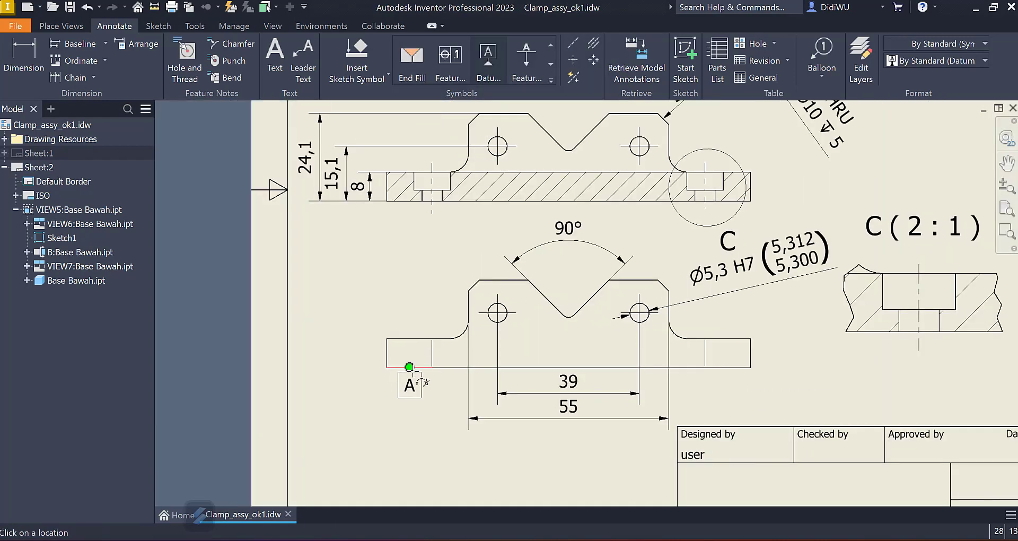
{"action": "left_click", "coordinate": [415, 368]}
{"action": "left_click", "coordinate": [465, 444]}
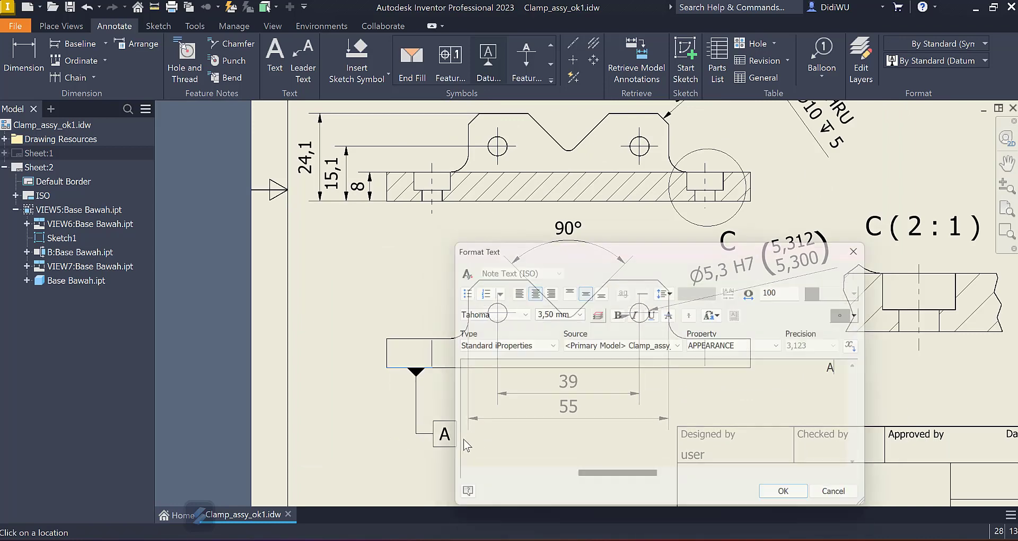
{"action": "right_click", "coordinate": [466, 444]}
{"action": "left_click", "coordinate": [793, 490]}
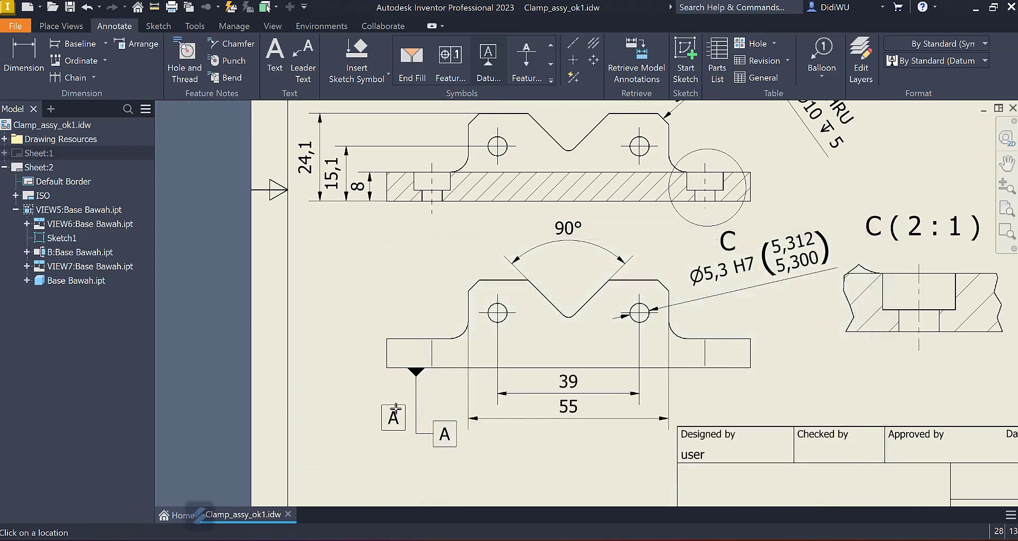
{"action": "key", "text": "Escape"}
Step: Straighten the datum identifier's leader so that the A box sits directly below its triangle on the bottom edge
{"action": "left_click_drag", "start_coordinate": [431, 433], "coordinate": [419, 387]}
{"action": "left_click", "coordinate": [456, 415]}
{"action": "left_click", "coordinate": [416, 433]}
{"action": "left_click", "coordinate": [347, 448]}
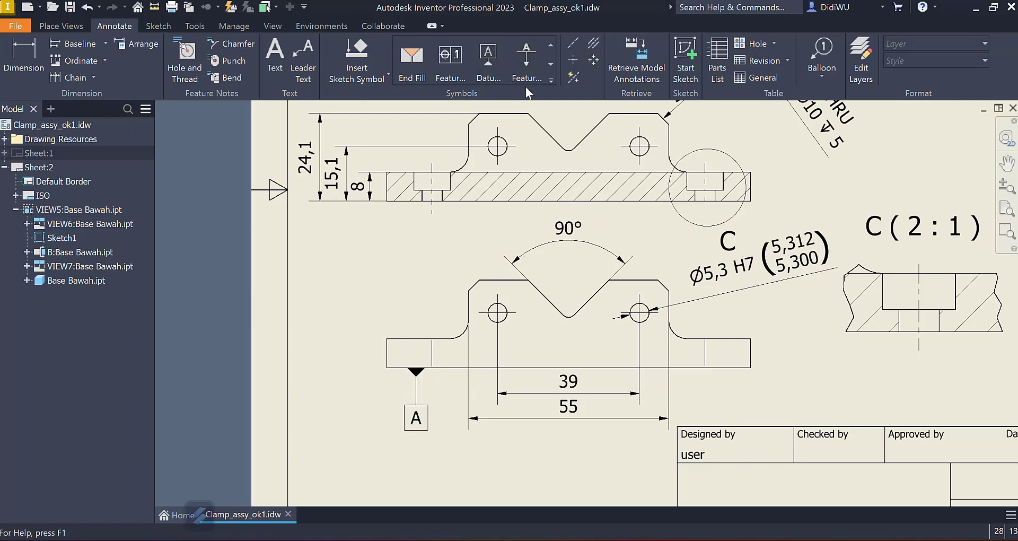
Step: Place a feature control frame above the base's left end, with a bent leader pointing to the left vertical edge
{"action": "left_click", "coordinate": [452, 59]}
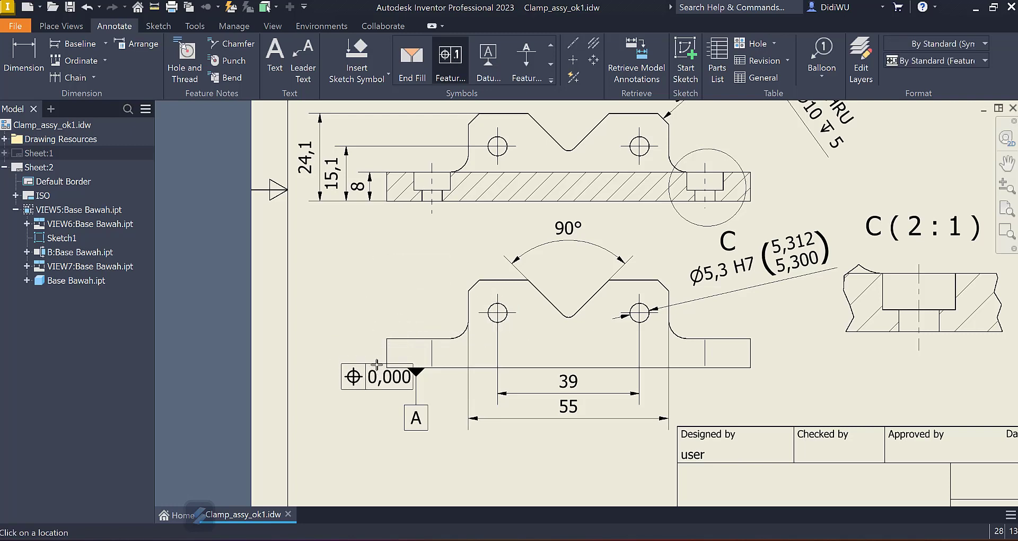
{"action": "scroll", "coordinate": [377, 364], "scroll_direction": "down", "scroll_amount": 5}
{"action": "left_click", "coordinate": [409, 310]}
{"action": "scroll", "coordinate": [313, 334], "scroll_direction": "up", "scroll_amount": 2}
{"action": "middle_click_drag", "start_coordinate": [323, 334], "coordinate": [393, 318]}
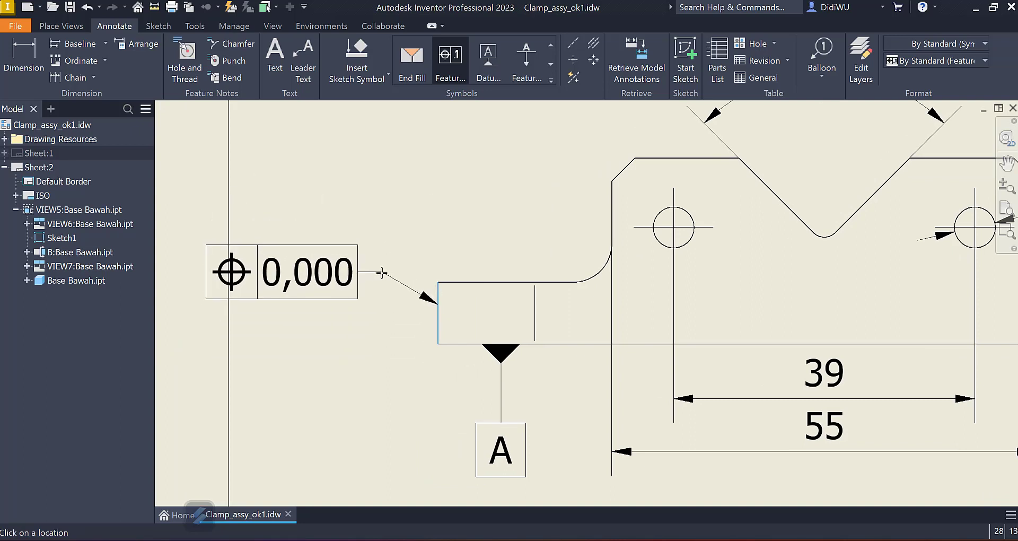
{"action": "left_click", "coordinate": [369, 266]}
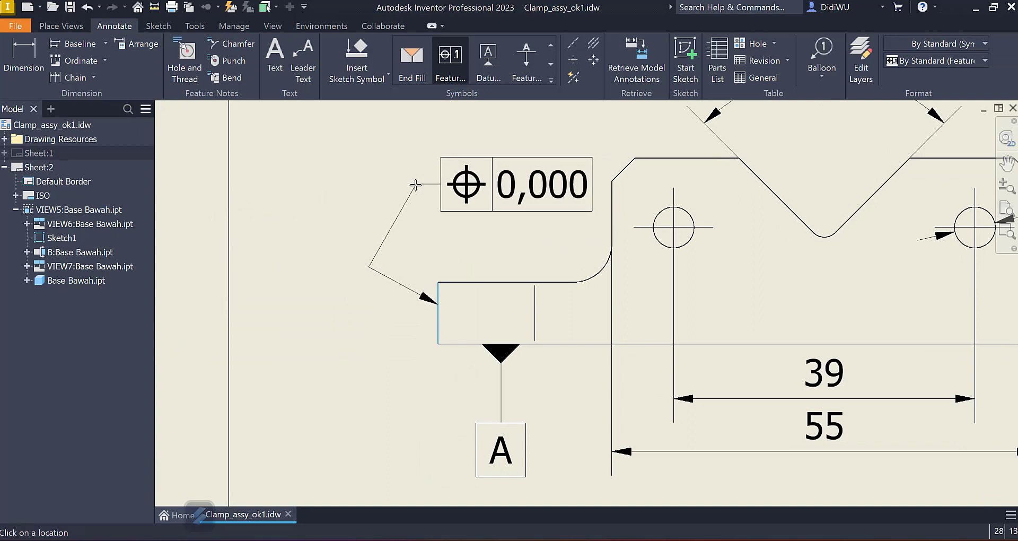
{"action": "left_click", "coordinate": [415, 184]}
{"action": "right_click", "coordinate": [539, 162]}
{"action": "left_click", "coordinate": [581, 164]}
Step: Set the feature control frame to perpendicularity with a tolerance of 0,01° and datum A
{"action": "left_click", "coordinate": [180, 211]}
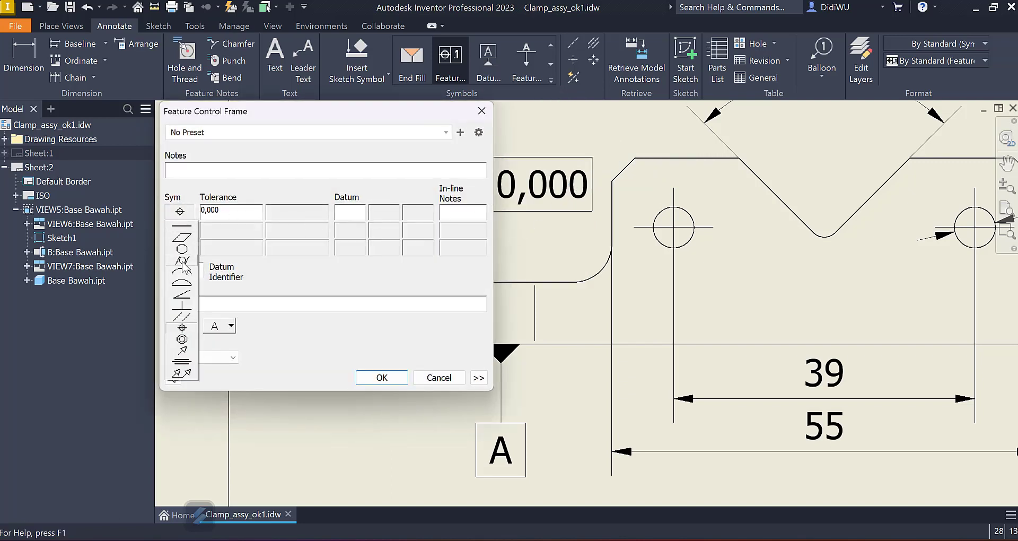
{"action": "left_click", "coordinate": [183, 306]}
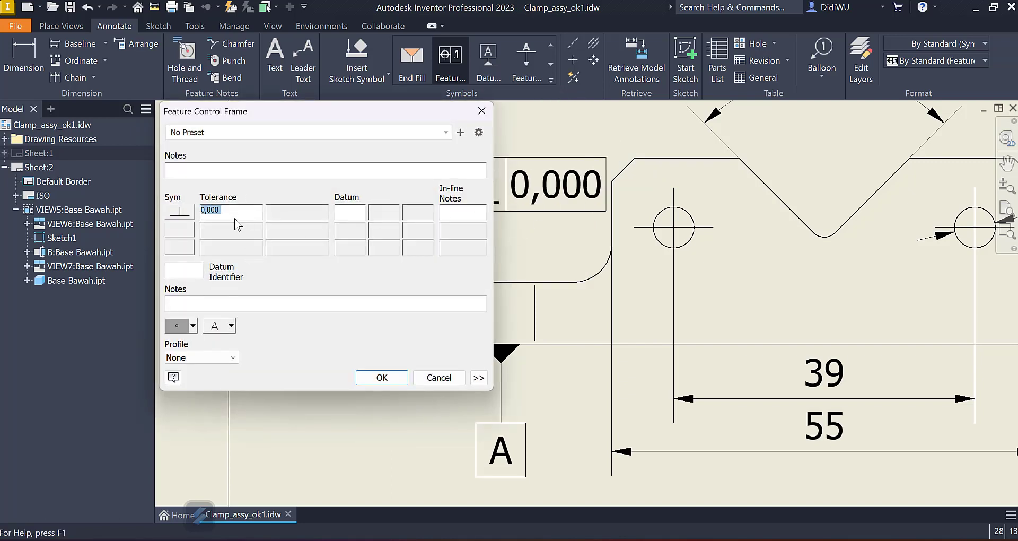
{"action": "left_click", "coordinate": [352, 212]}
{"action": "type", "text": "A"}
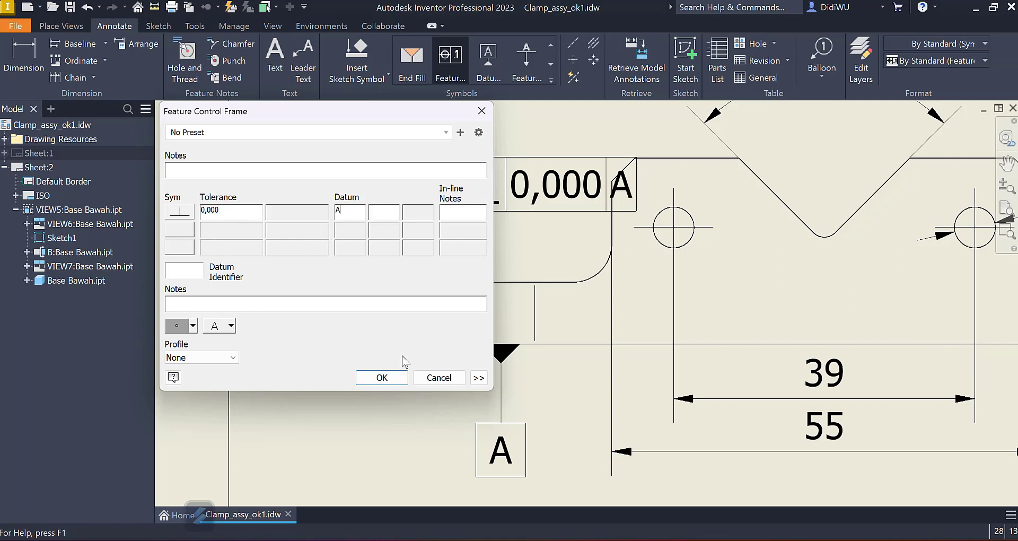
{"action": "left_click", "coordinate": [238, 212]}
{"action": "left_click", "coordinate": [238, 211]}
{"action": "key", "text": "BackSpace"}
{"action": "key", "text": "BackSpace"}
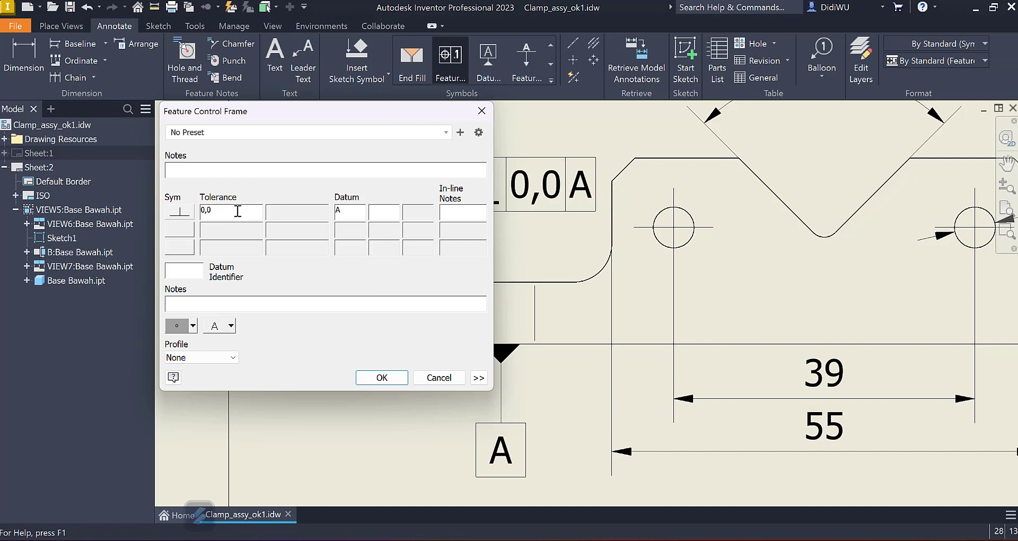
{"action": "type", "text": "1"}
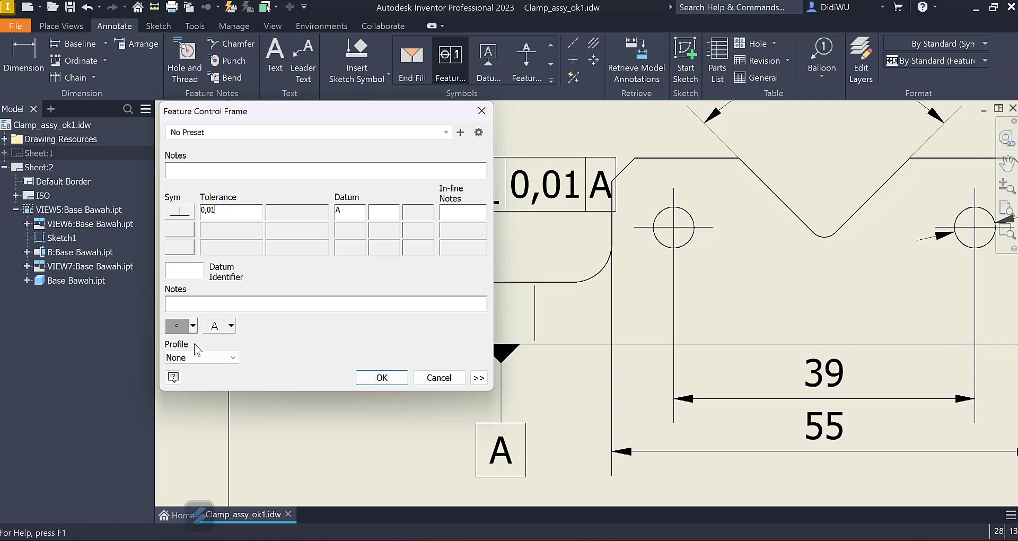
{"action": "left_click", "coordinate": [178, 326]}
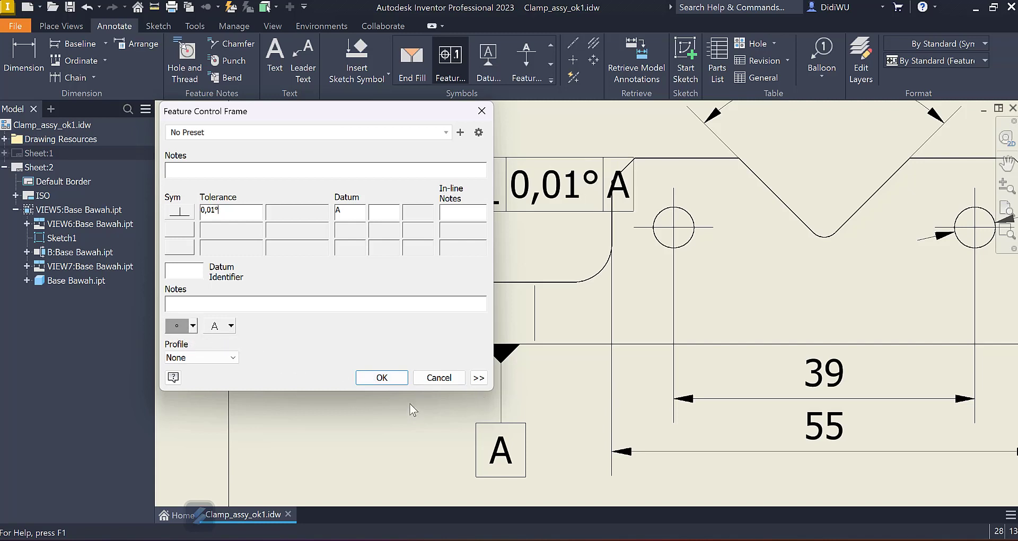
Step: Append the letter A to the tolerance value, clear the separate datum entry and keep the profile at None
{"action": "left_click", "coordinate": [234, 325]}
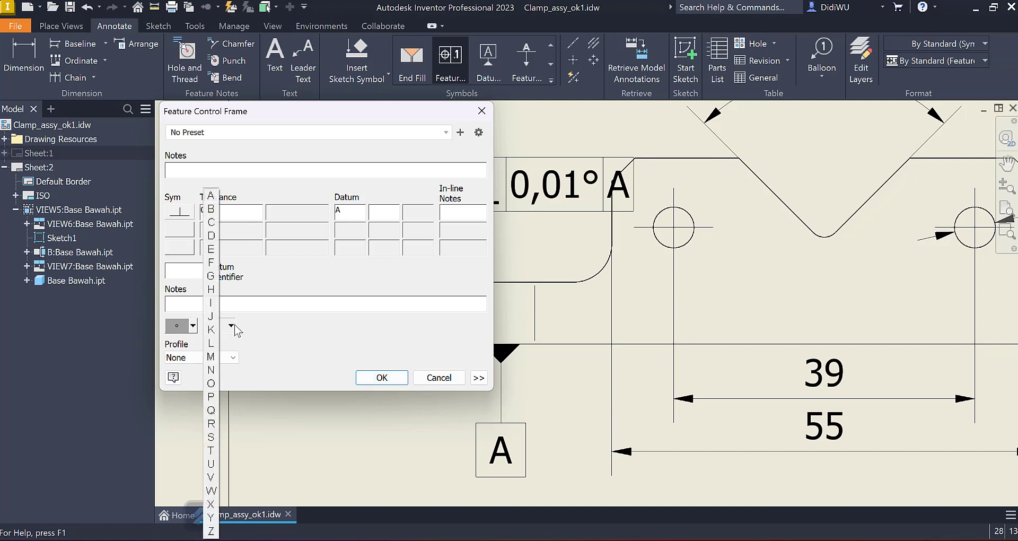
{"action": "left_click", "coordinate": [210, 197]}
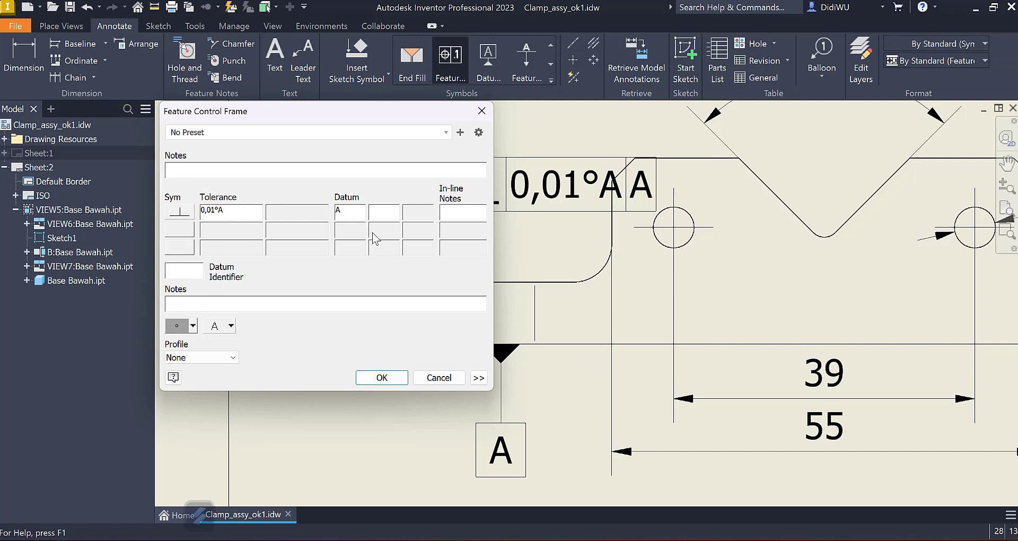
{"action": "key", "text": "BackSpace"}
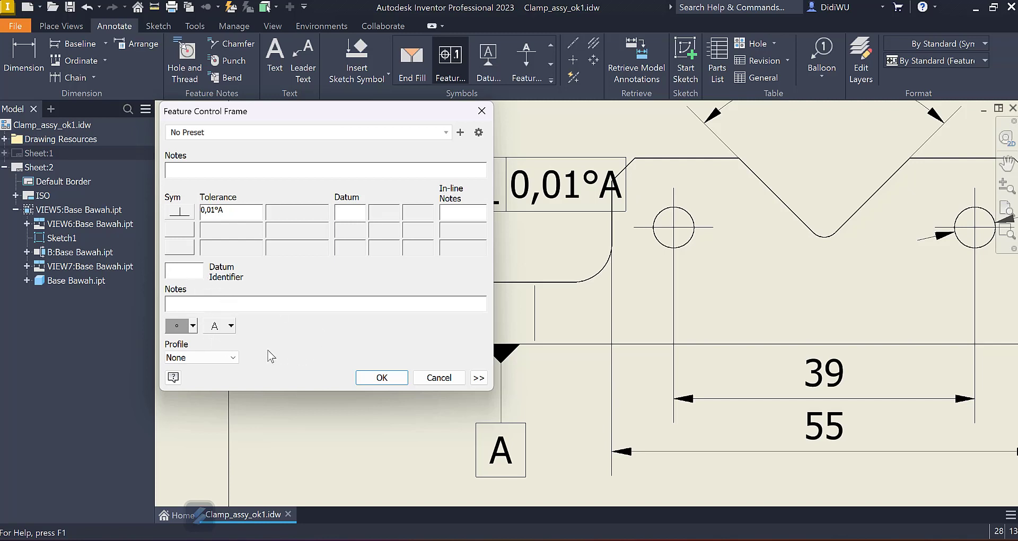
{"action": "left_click", "coordinate": [196, 356]}
{"action": "left_click", "coordinate": [180, 364]}
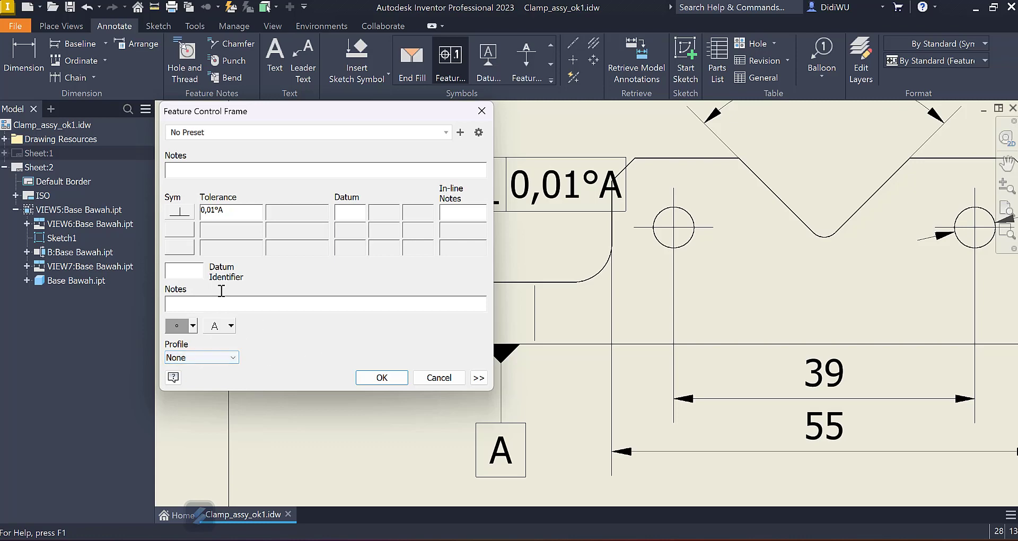
Step: Accept the perpendicularity frame and shift it with its upper leader bend to the left, clear of the part outline
{"action": "left_click", "coordinate": [386, 377]}
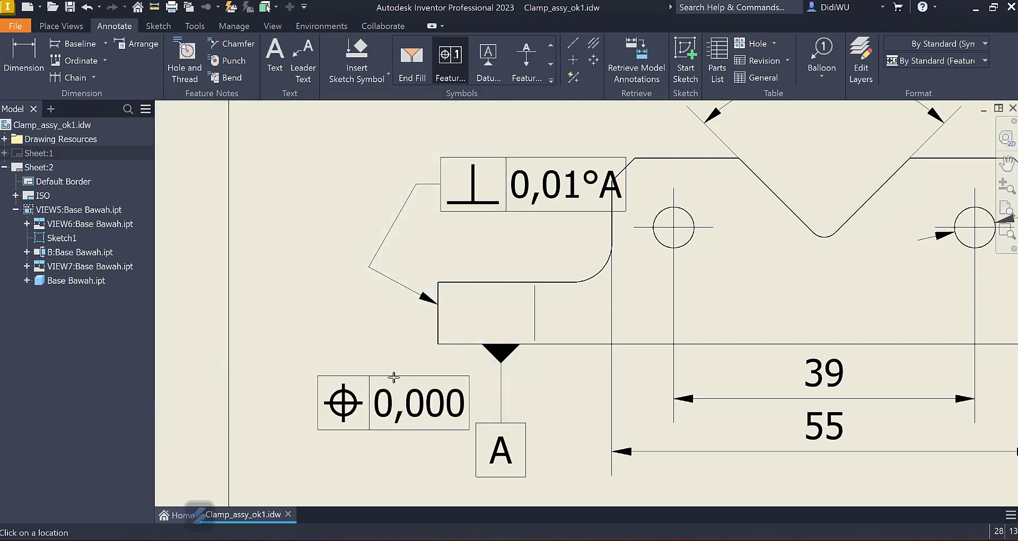
{"action": "key", "text": "Escape"}
{"action": "left_click", "coordinate": [423, 295]}
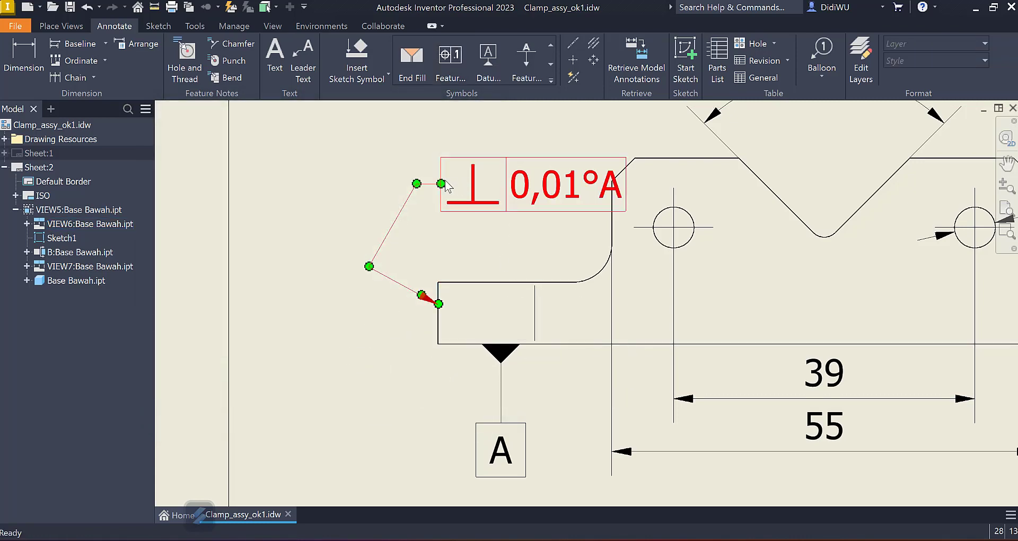
{"action": "left_click_drag", "start_coordinate": [414, 183], "coordinate": [382, 185]}
{"action": "left_click", "coordinate": [324, 370]}
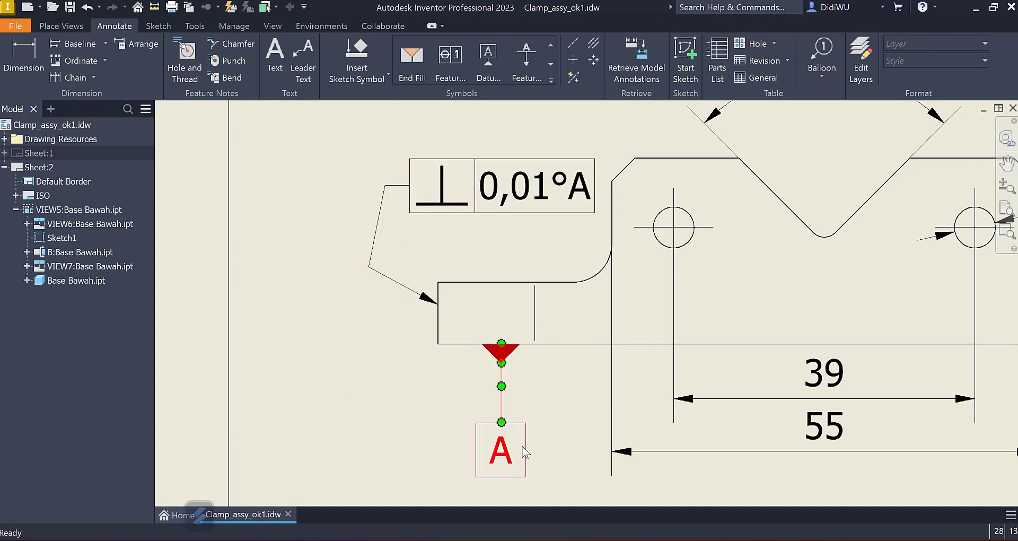
{"action": "middle_click_drag", "start_coordinate": [606, 375], "coordinate": [461, 393]}
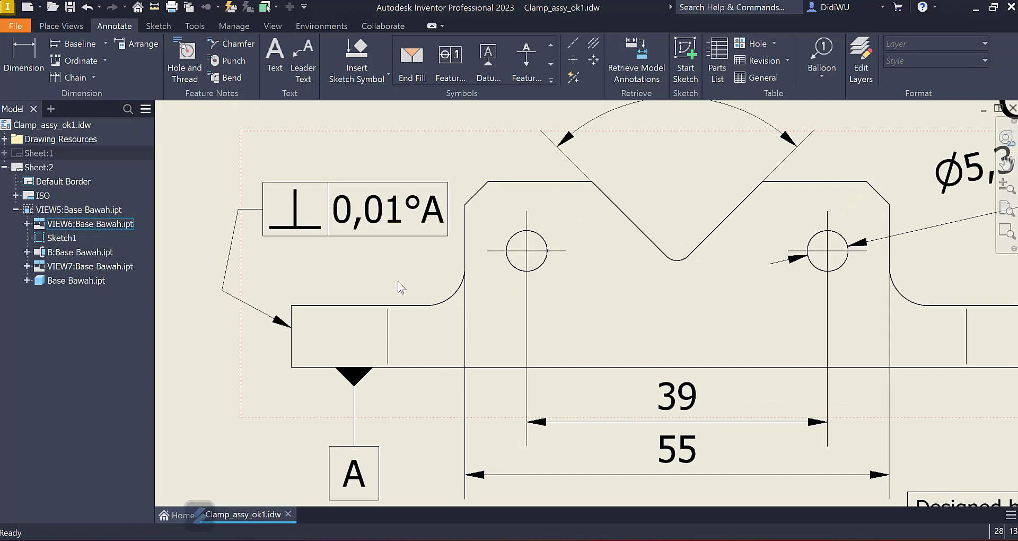
Step: Edit the perpendicularity frame so the tolerance reads 0,01° and A is entered as a separate datum
{"action": "double_click", "coordinate": [417, 201]}
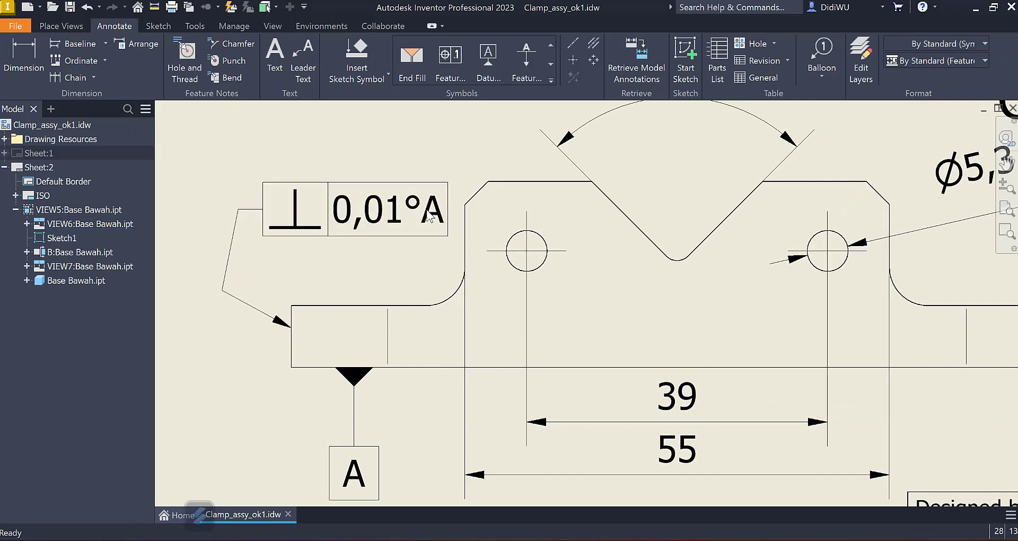
{"action": "left_click", "coordinate": [246, 215]}
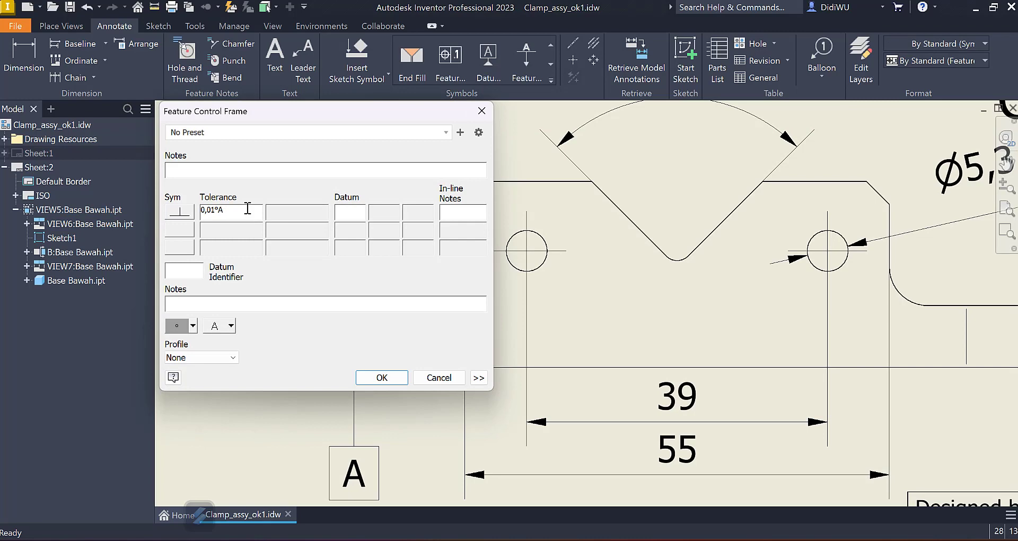
{"action": "type", "text": "A"}
{"action": "left_click", "coordinate": [383, 377]}
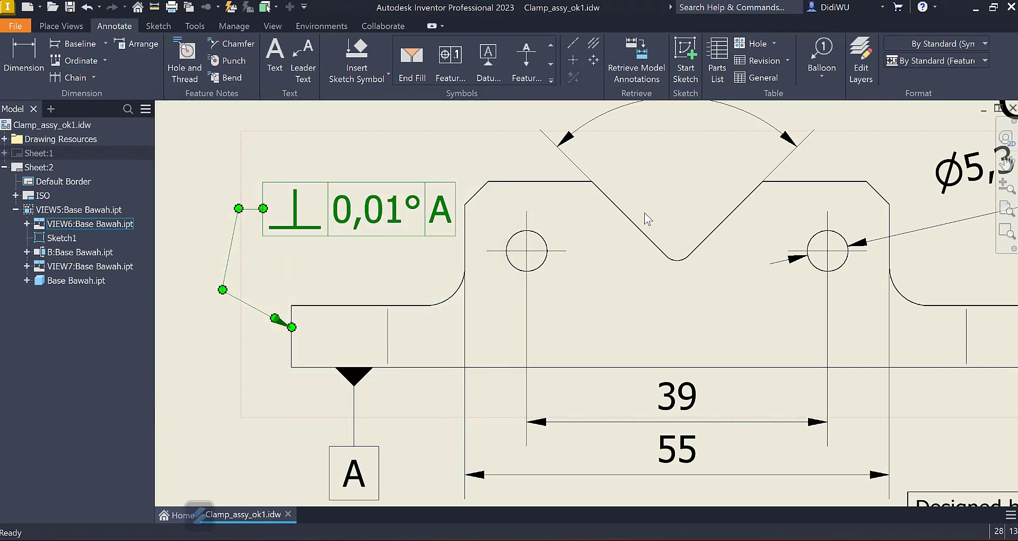
{"action": "left_click", "coordinate": [297, 452]}
Step: Start a feature control frame with a leader on the left hole of section B-B, placing the frame above and left of the view
{"action": "scroll", "coordinate": [371, 403], "scroll_direction": "down", "scroll_amount": 3}
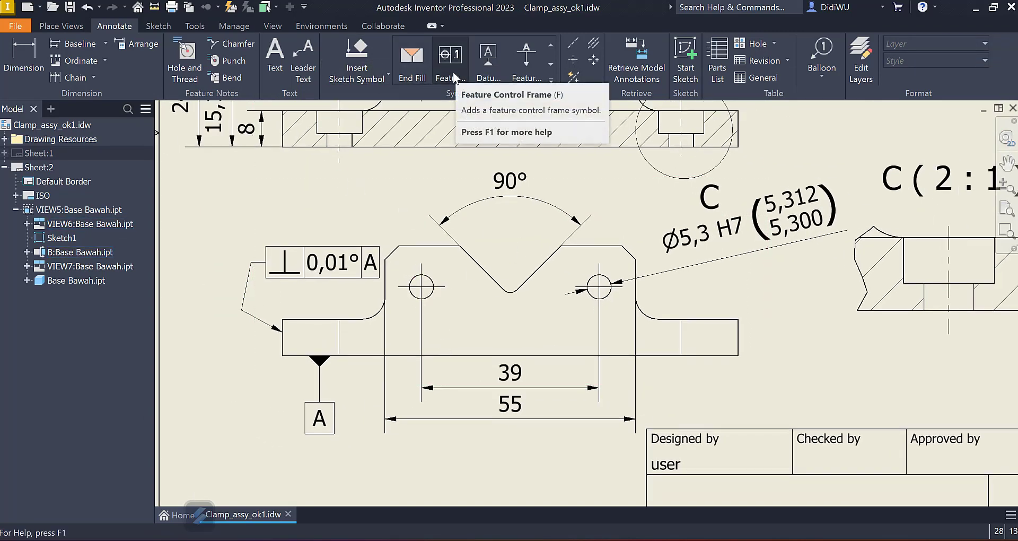
{"action": "left_click", "coordinate": [551, 80]}
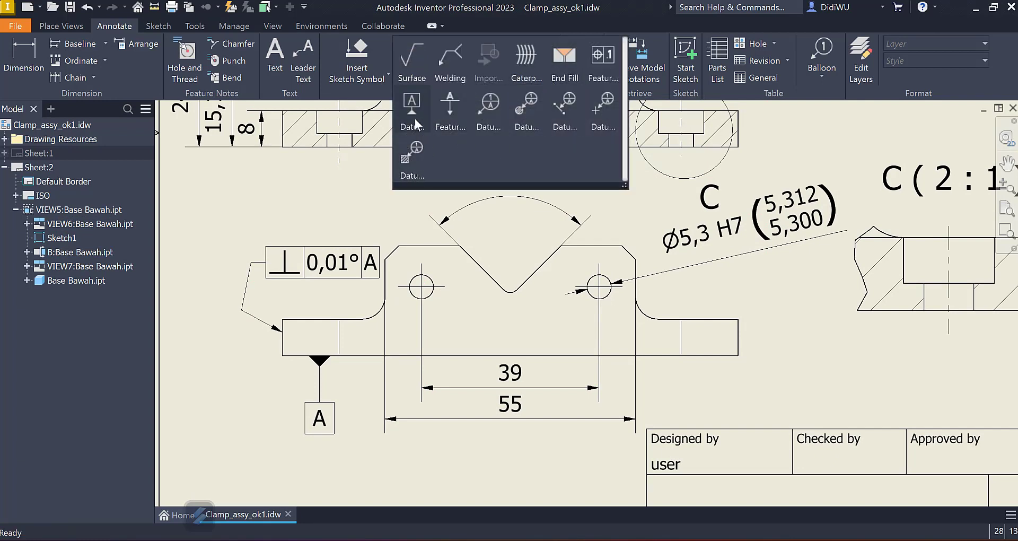
{"action": "left_click", "coordinate": [609, 73]}
{"action": "middle_click_drag", "start_coordinate": [602, 327], "coordinate": [697, 419]}
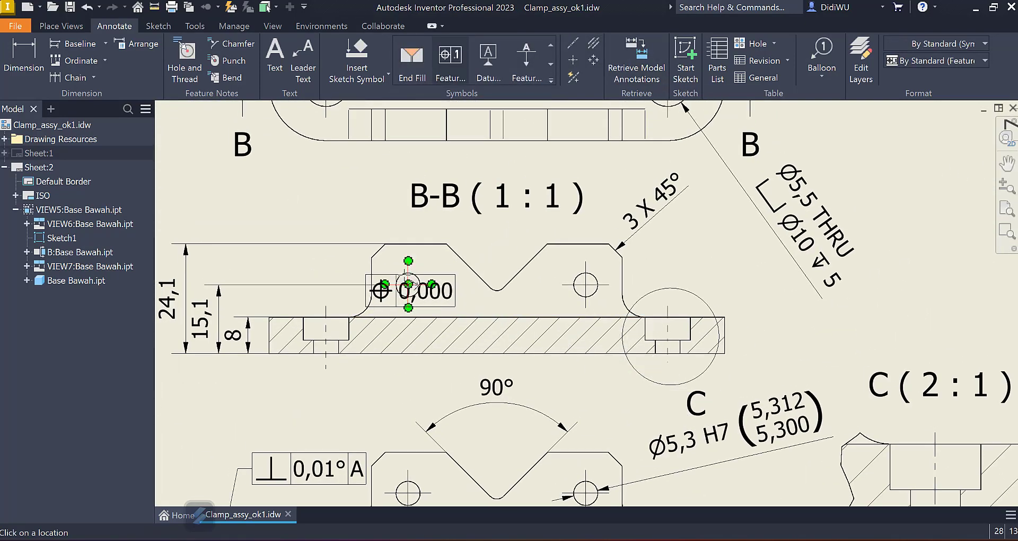
{"action": "left_click", "coordinate": [399, 275]}
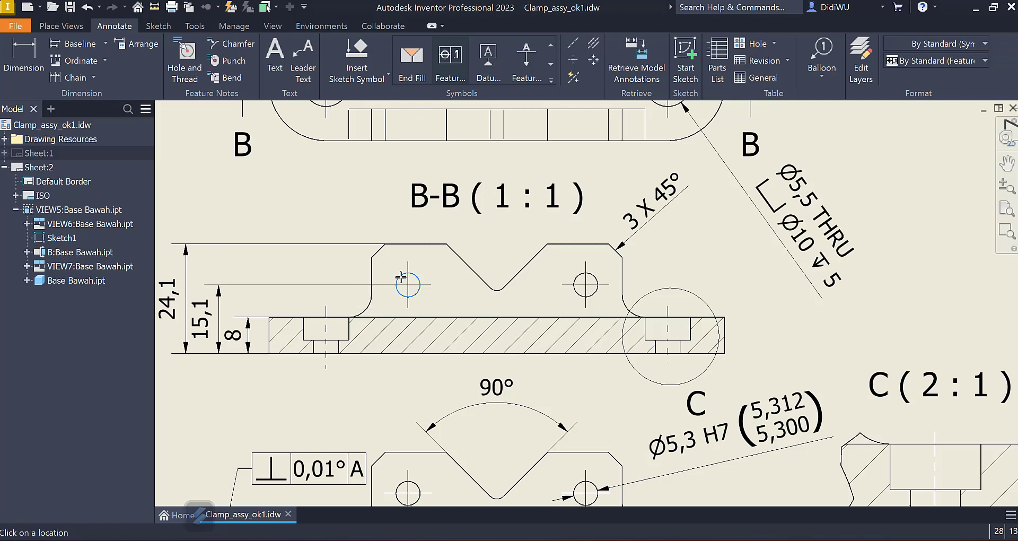
{"action": "left_click", "coordinate": [348, 204]}
{"action": "right_click", "coordinate": [348, 204]}
{"action": "left_click", "coordinate": [397, 211]}
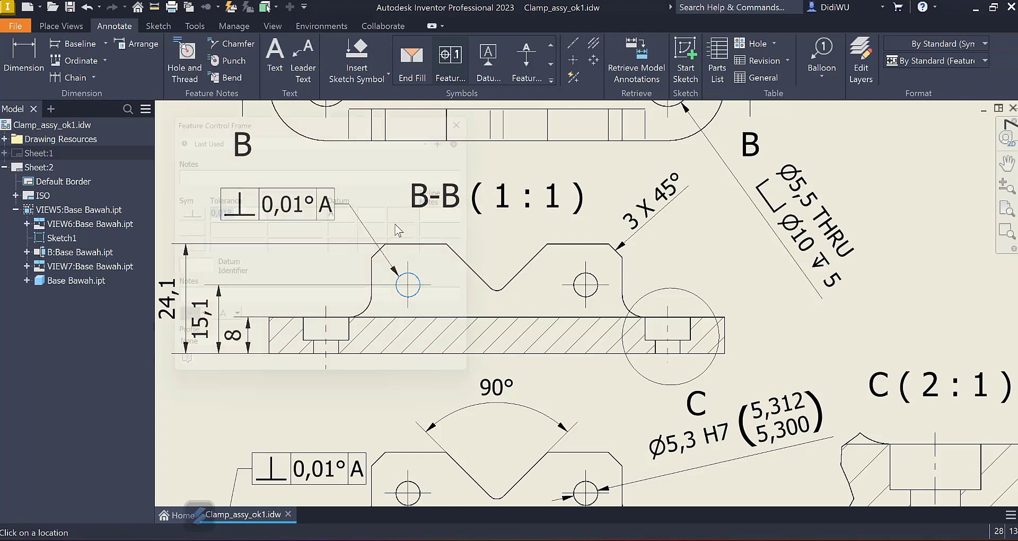
Step: Set the frame to the position symbol with a tolerance of 0.05 and no datum, and finish the Feature Control Frame command
{"action": "left_click", "coordinate": [181, 211]}
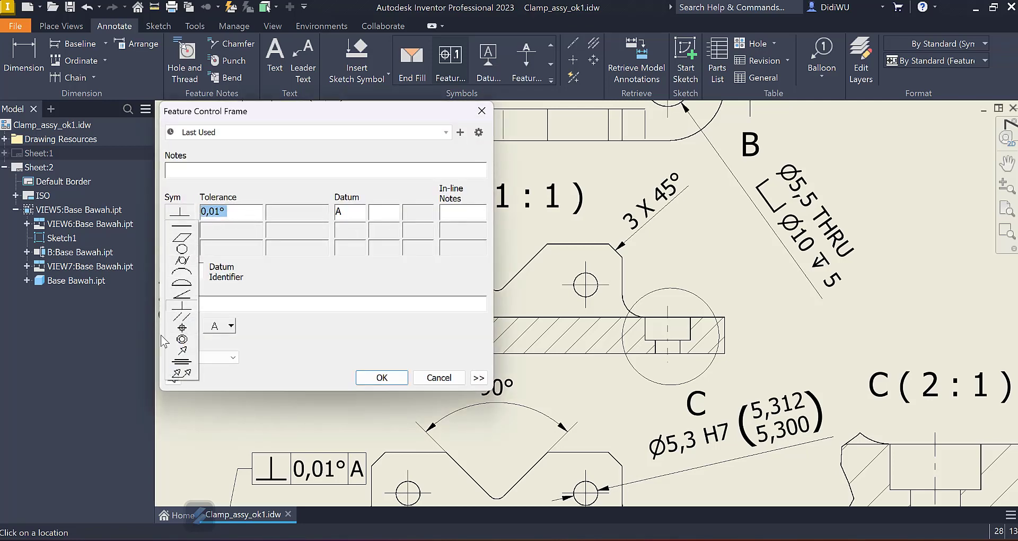
{"action": "left_click", "coordinate": [243, 189]}
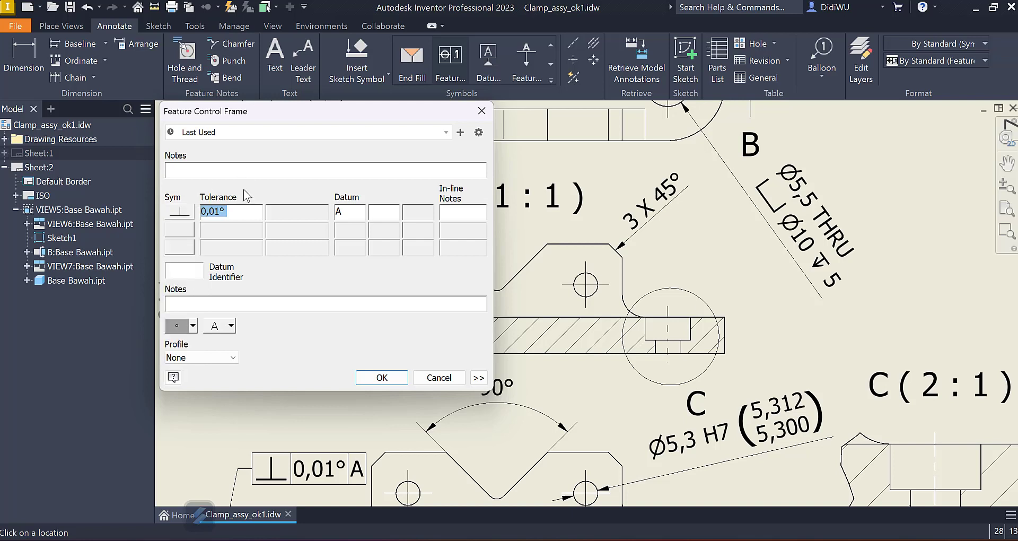
{"action": "left_click", "coordinate": [185, 216]}
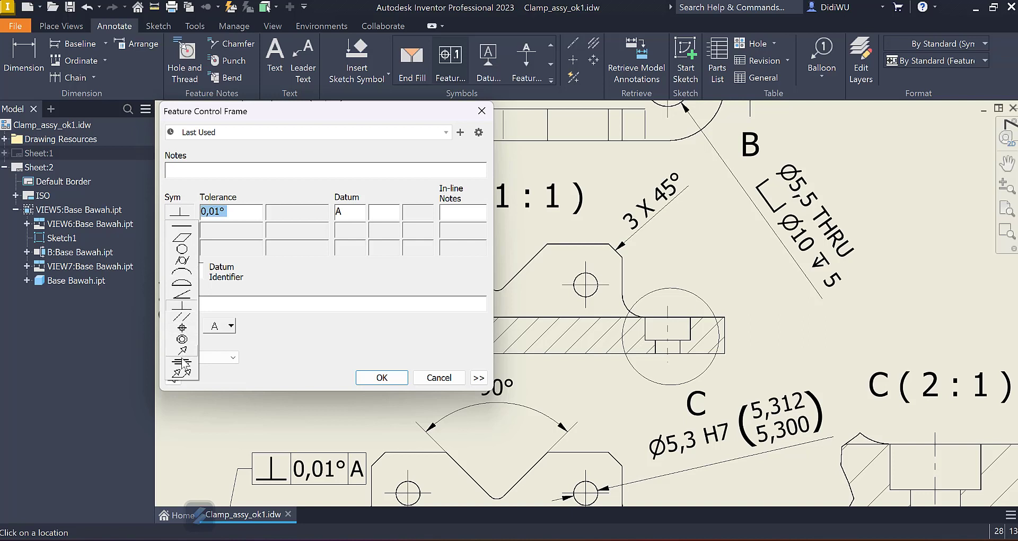
{"action": "left_click", "coordinate": [183, 338]}
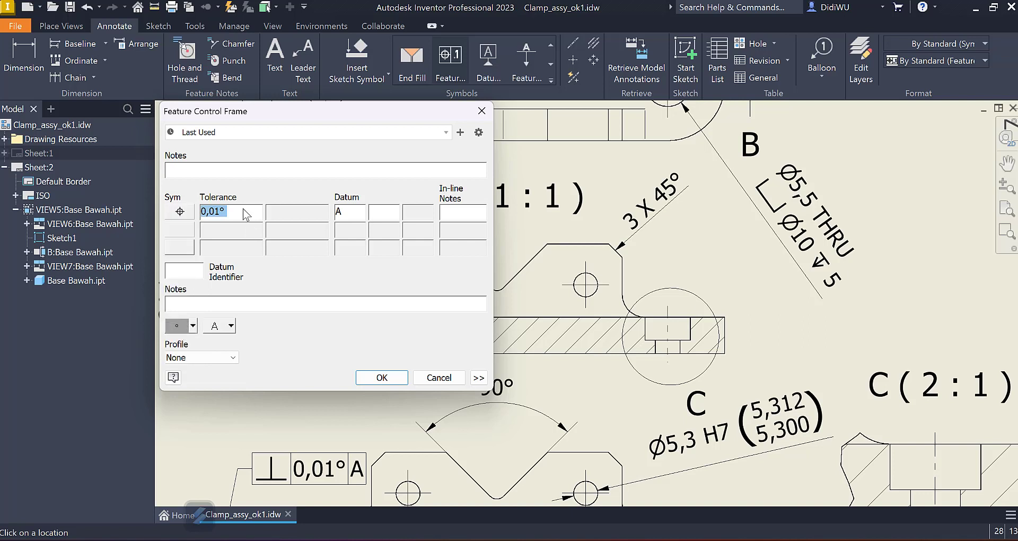
{"action": "type", "text": "0.05"}
{"action": "key", "text": "BackSpace"}
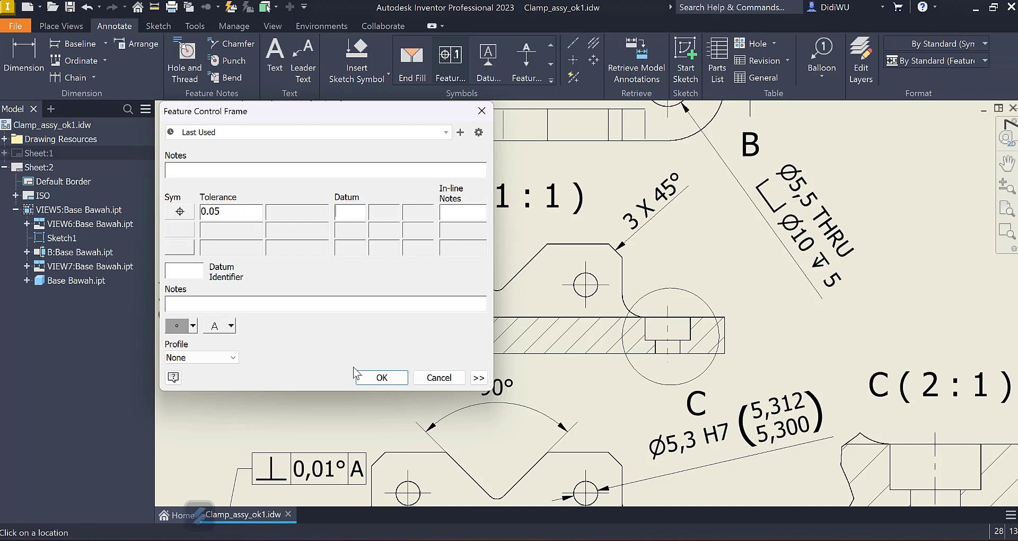
{"action": "left_click", "coordinate": [380, 378]}
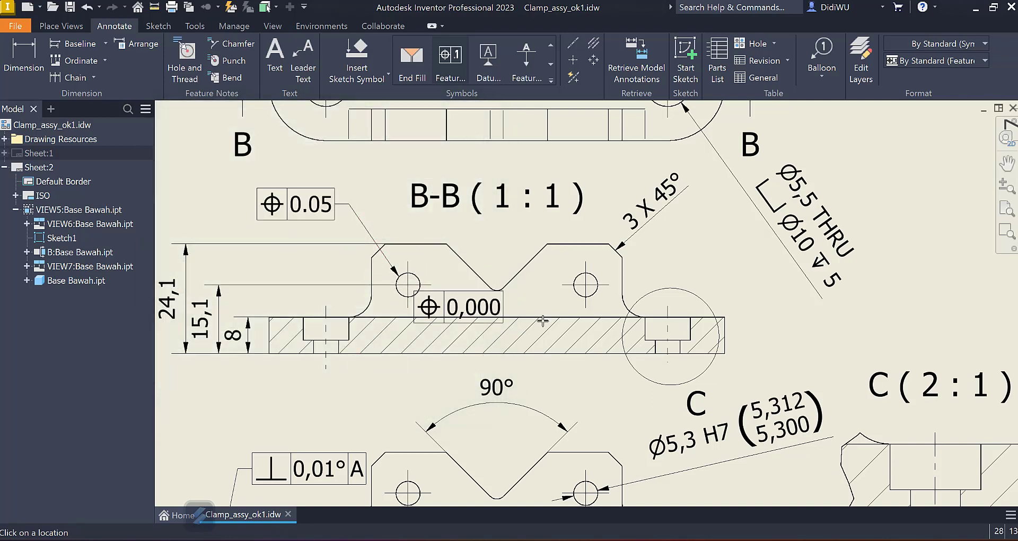
{"action": "key", "text": "Escape"}
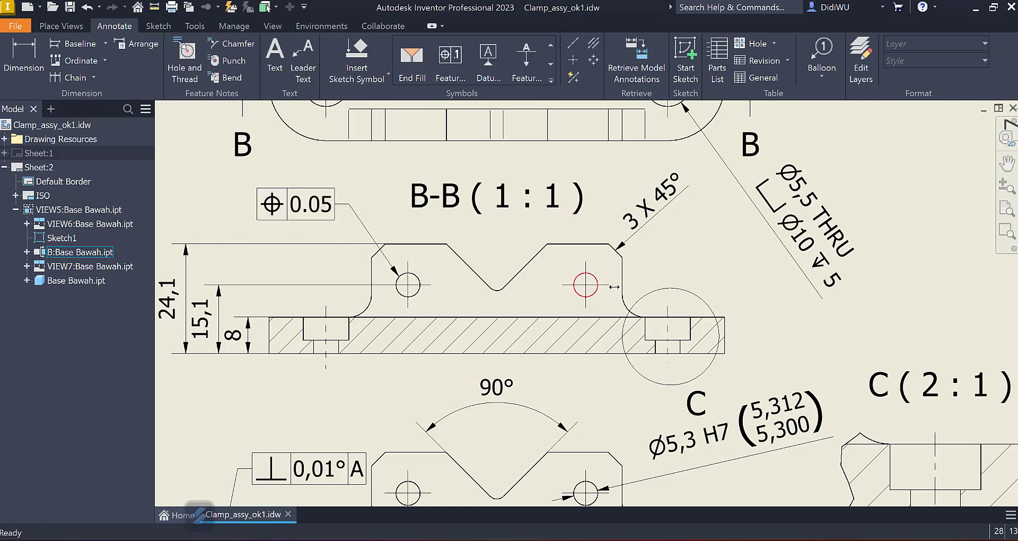
Step: Review the annotated part views on Sheet:2 and the assembly views, parts list and balloons on Sheet:1, ending on Sheet:2
{"action": "middle_click_drag", "start_coordinate": [690, 309], "coordinate": [620, 271]}
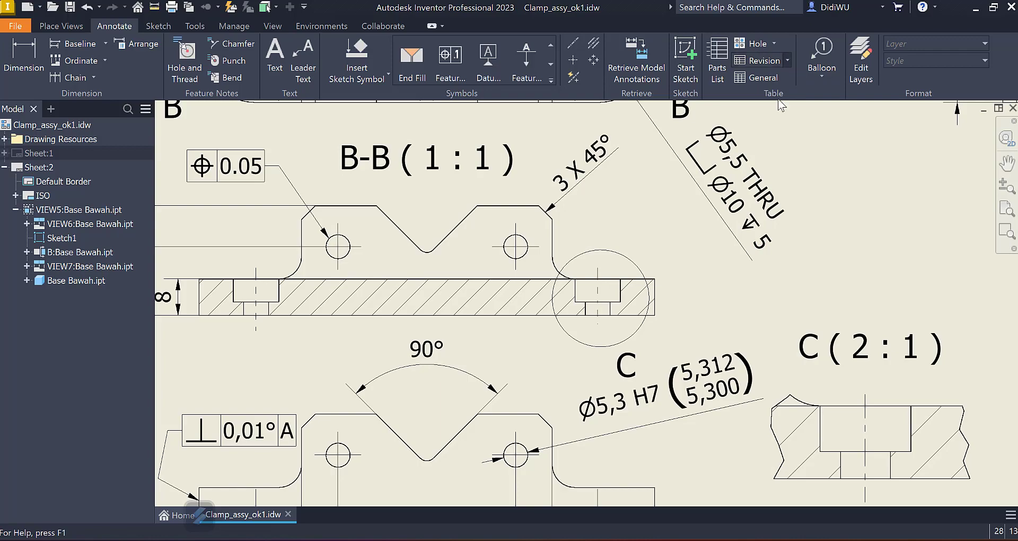
{"action": "scroll", "coordinate": [710, 284], "scroll_direction": "down", "scroll_amount": 5}
{"action": "mouse_move", "coordinate": [777, 289]}
{"action": "middle_mouse_down"}
{"action": "mouse_move", "coordinate": [605, 292]}
{"action": "mouse_move", "coordinate": [628, 289]}
{"action": "middle_mouse_up"}
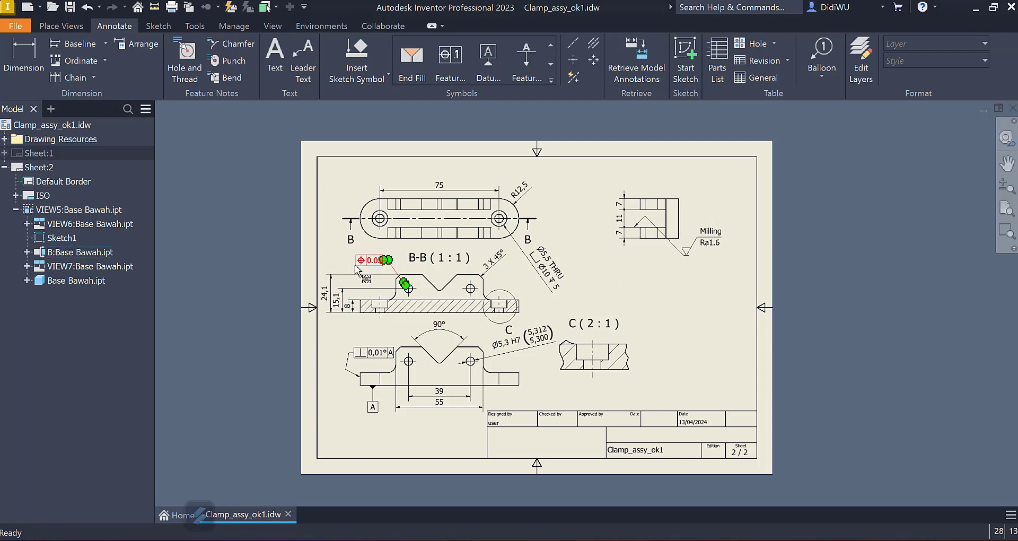
{"action": "left_click", "coordinate": [30, 152]}
{"action": "double_click", "coordinate": [30, 152]}
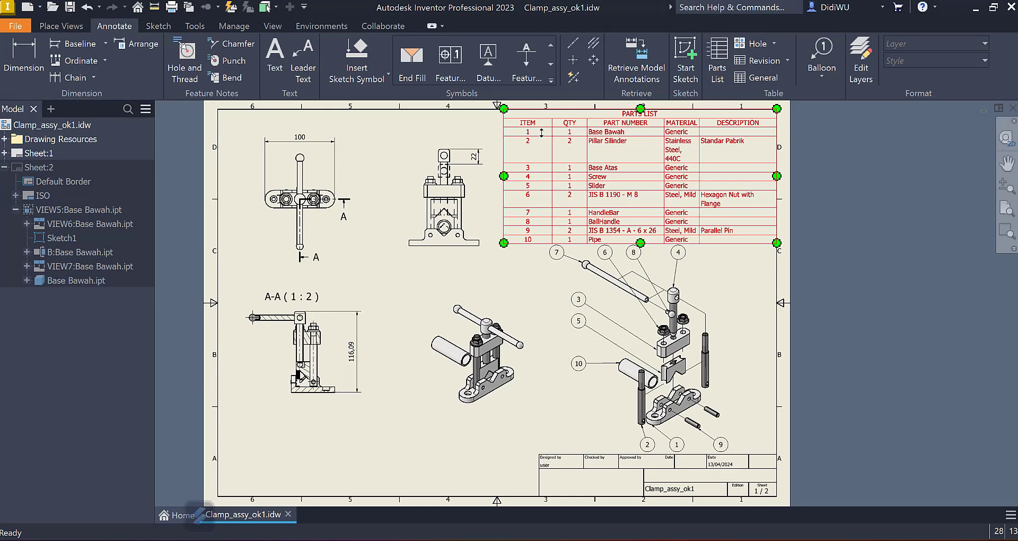
{"action": "middle_click_drag", "start_coordinate": [542, 133], "coordinate": [476, 181]}
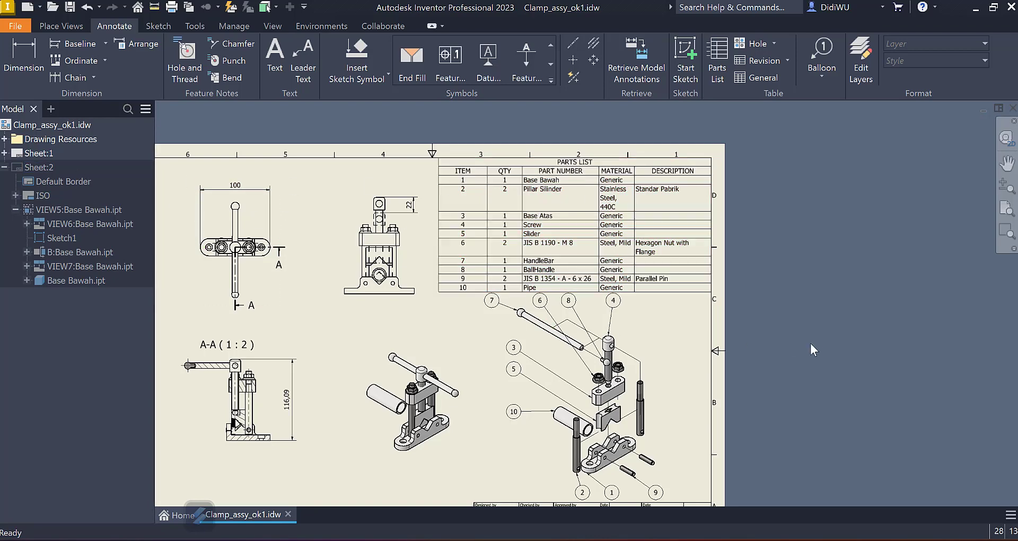
{"action": "middle_click_drag", "start_coordinate": [810, 342], "coordinate": [901, 311]}
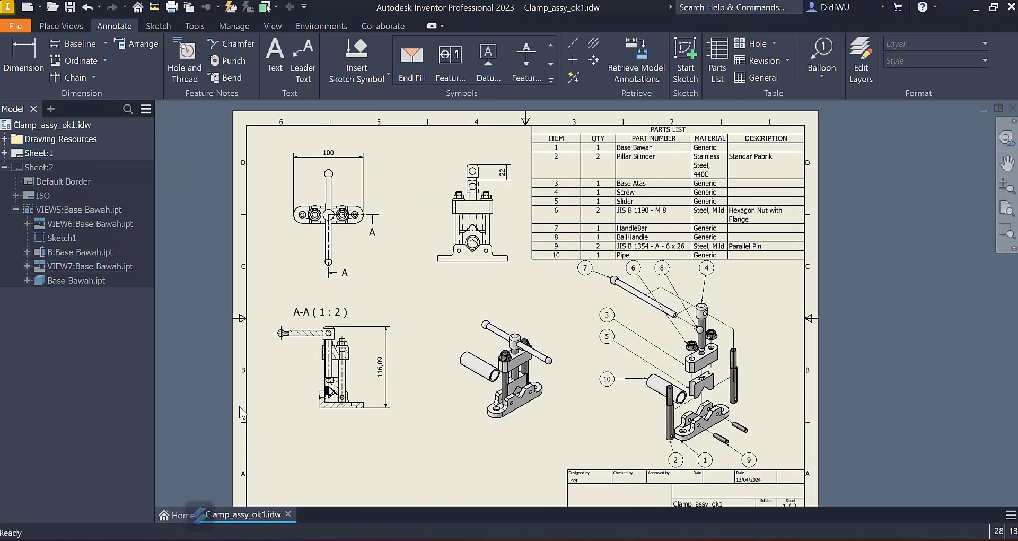
{"action": "double_click", "coordinate": [31, 167]}
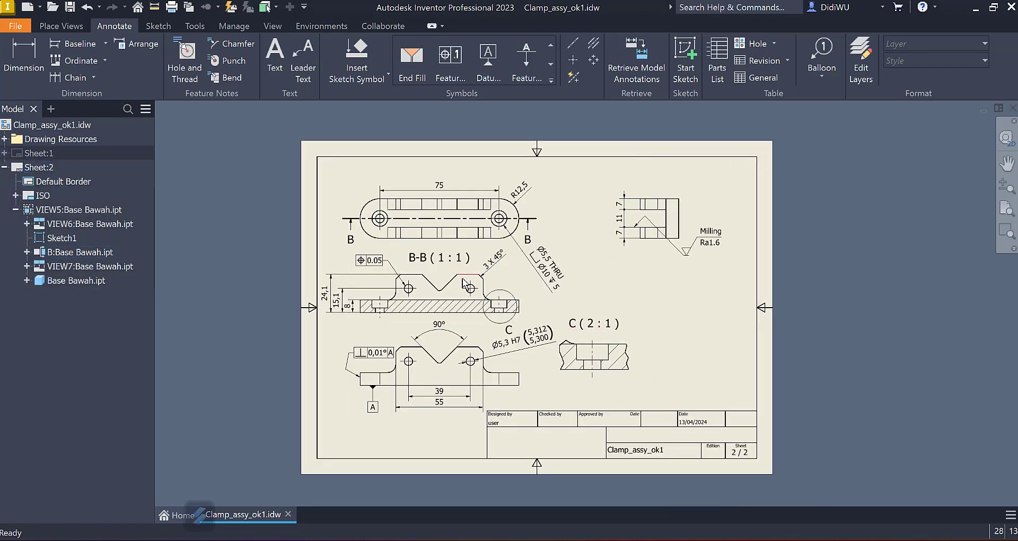
Step: Collapse the view and sheet entries of Sheet:2 in the model tree, look at Sheet:1 and reactivate Sheet:2
{"action": "left_click", "coordinate": [15, 210]}
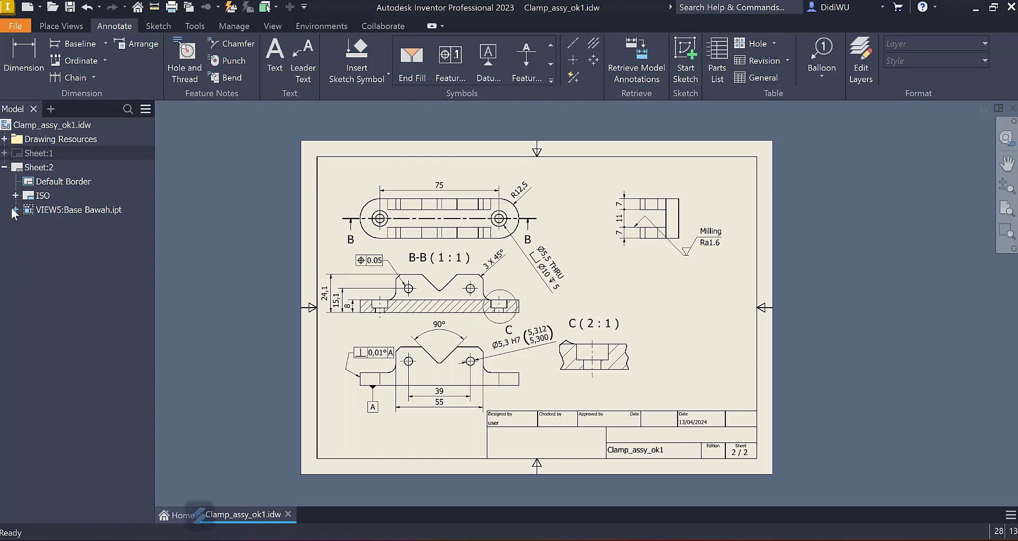
{"action": "left_click", "coordinate": [4, 168]}
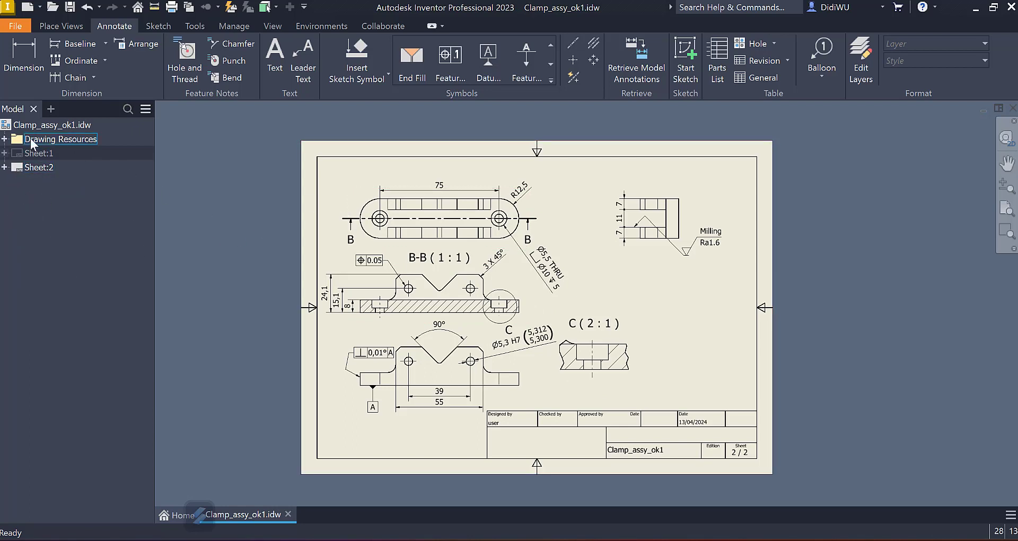
{"action": "double_click", "coordinate": [28, 151]}
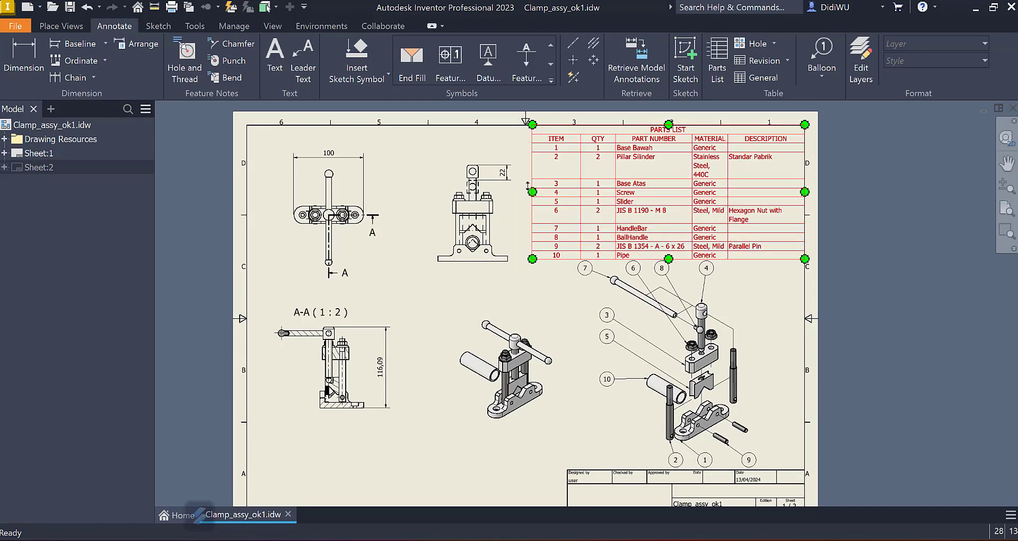
{"action": "double_click", "coordinate": [14, 168]}
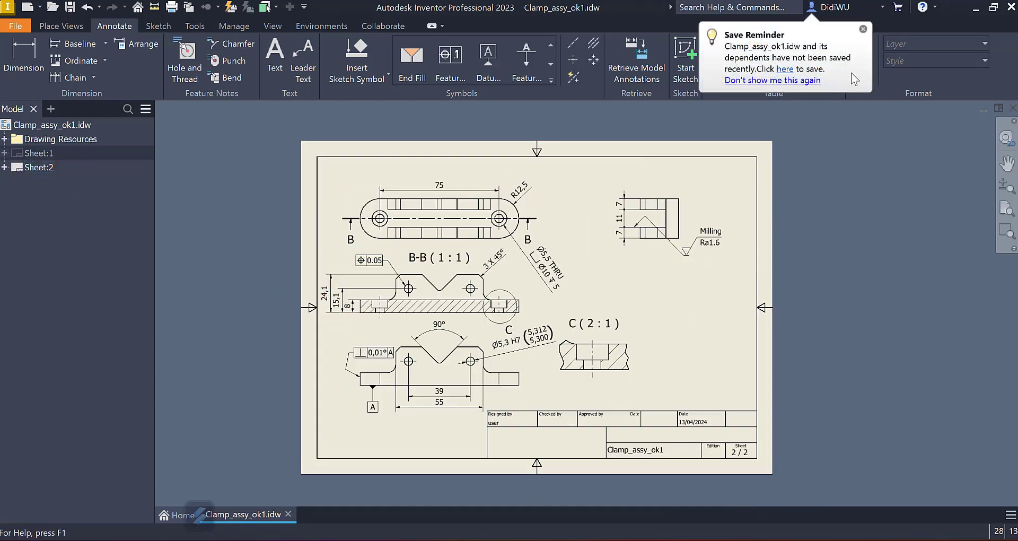
Step: Dismiss the save reminder and export all sheets at 400 DPI to Clamp_assy_ok1.pdf in the DRAWINGS folder
{"action": "left_click", "coordinate": [863, 29]}
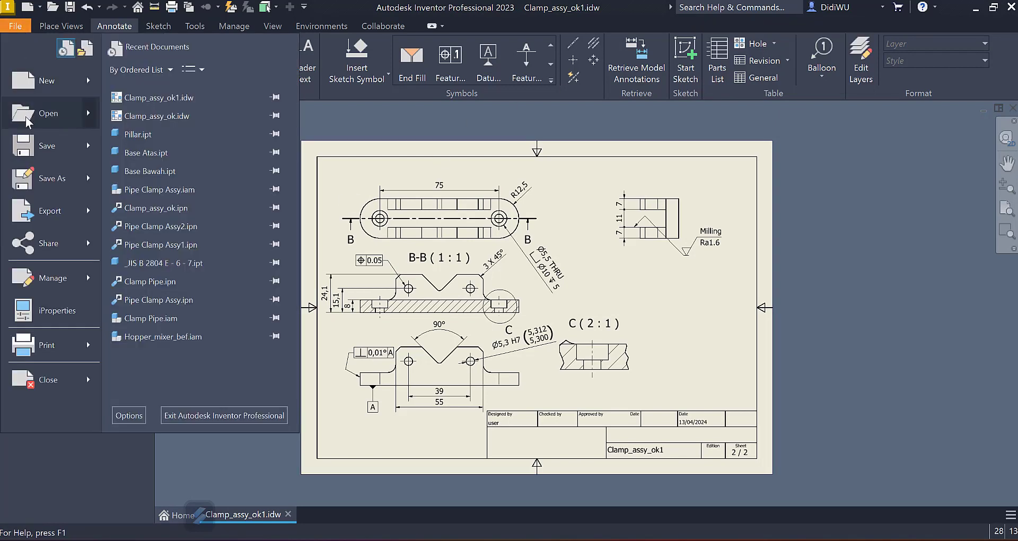
{"action": "mouse_move", "coordinate": [56, 215]}
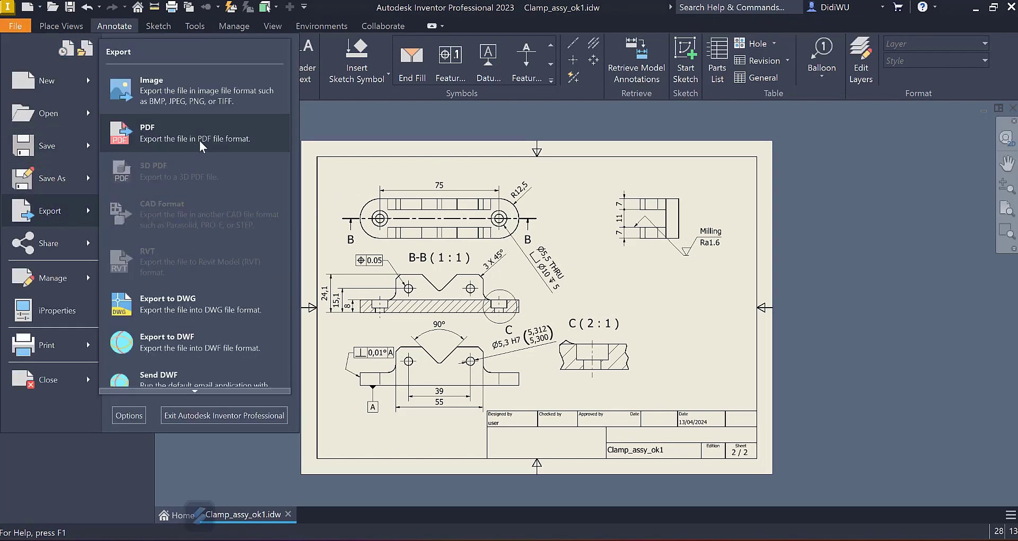
{"action": "left_click", "coordinate": [229, 138]}
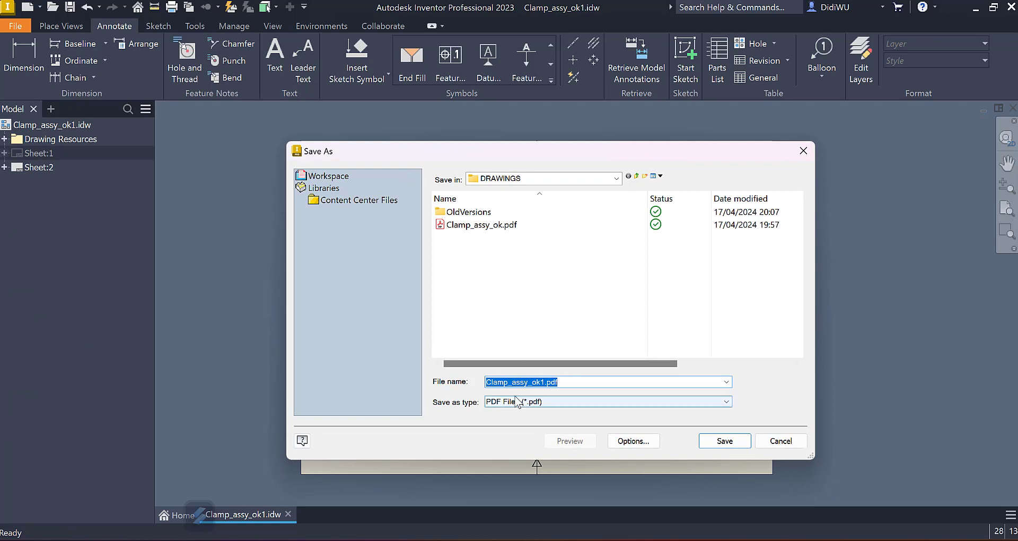
{"action": "left_click", "coordinate": [632, 440]}
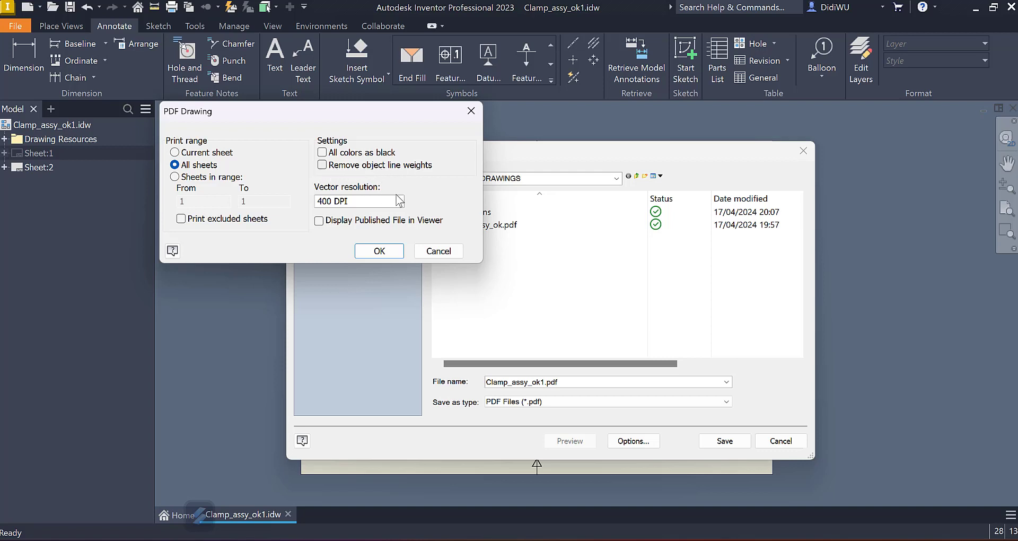
{"action": "left_click", "coordinate": [386, 252]}
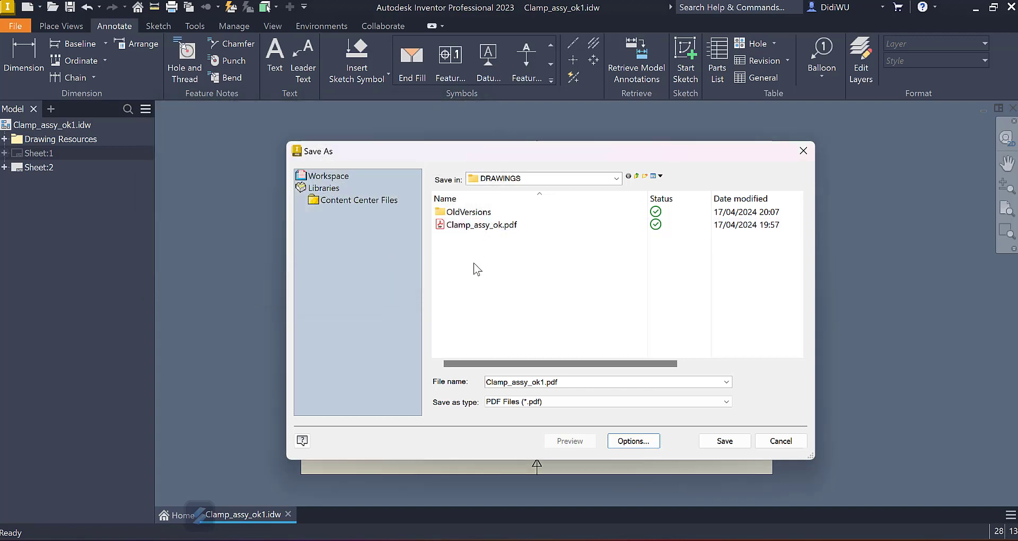
{"action": "left_click", "coordinate": [724, 440]}
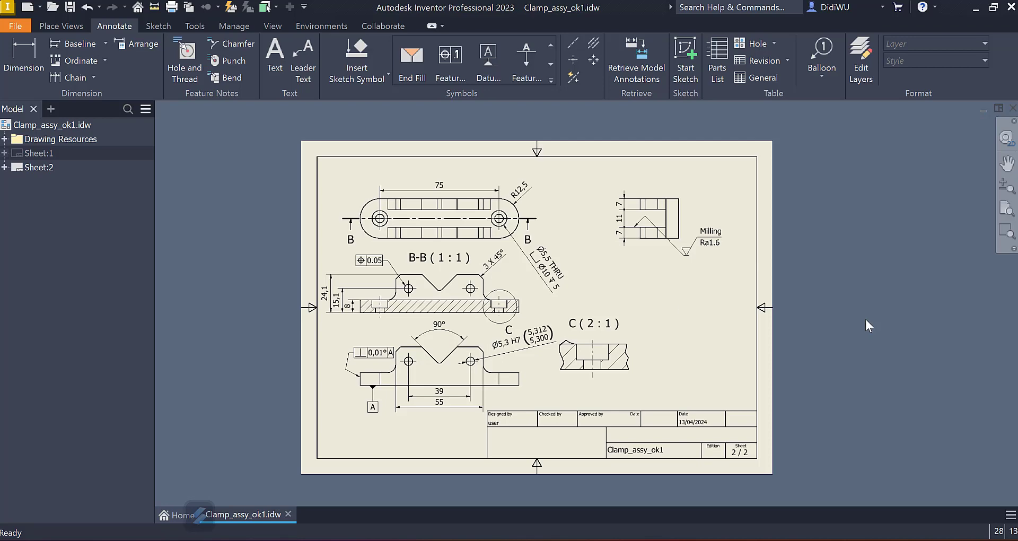
Step: Check the assembly sheet once more and make Sheet:2 active again
{"action": "double_click", "coordinate": [33, 152]}
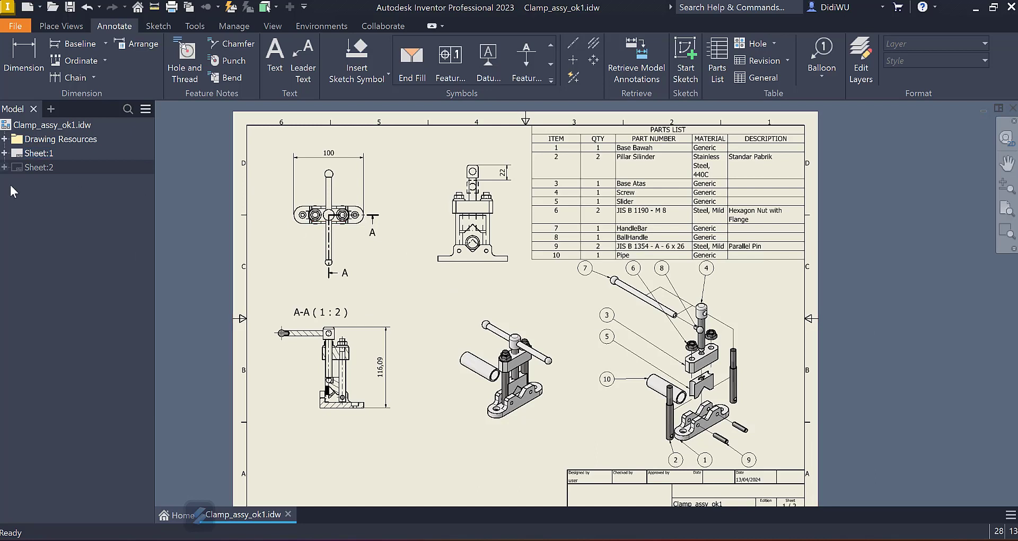
{"action": "double_click", "coordinate": [31, 170]}
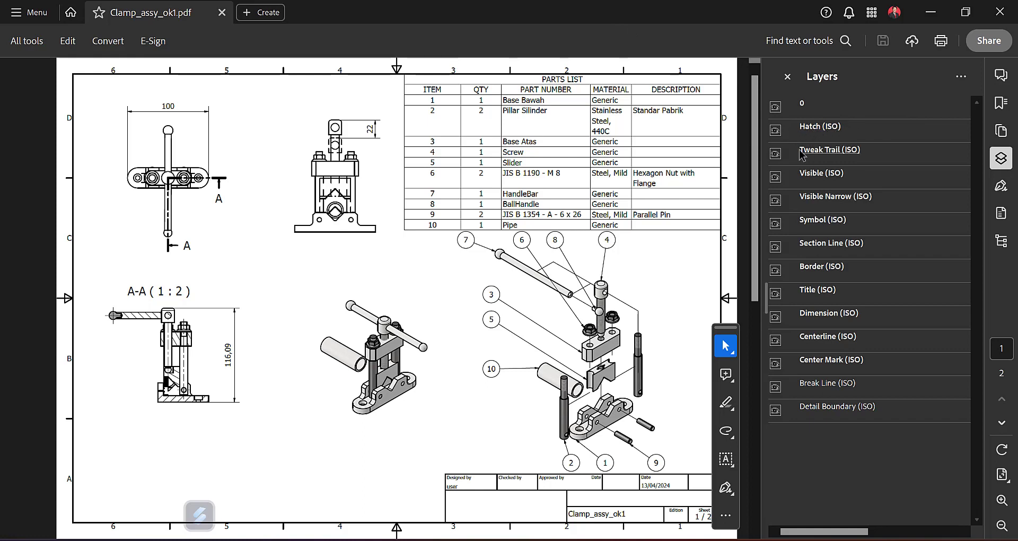
Step: Switch to Adobe Acrobat and inspect Clamp_assy_ok1.pdf, toggling the Symbol (ISO) layer off and on and viewing both pages
{"action": "left_click", "coordinate": [775, 225]}
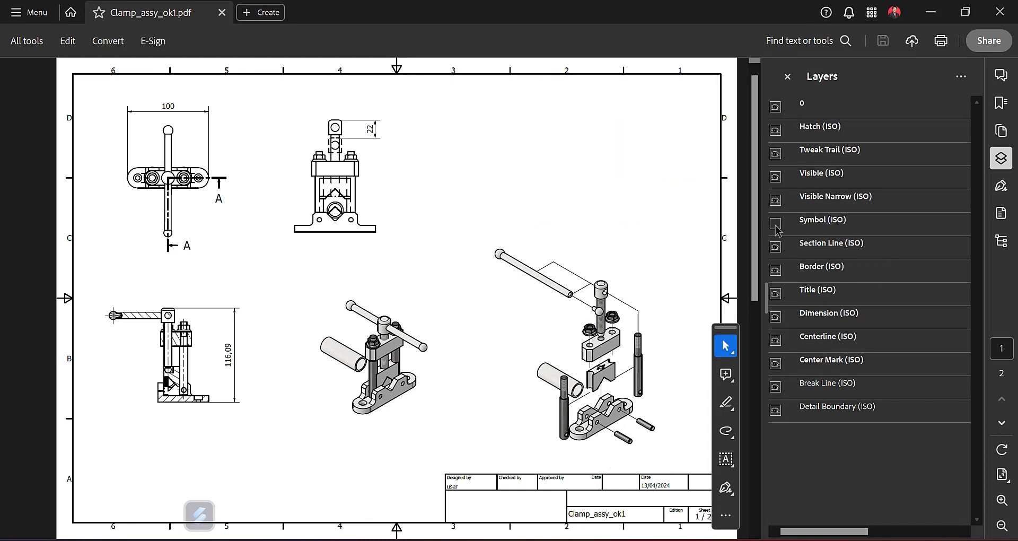
{"action": "left_click", "coordinate": [774, 228]}
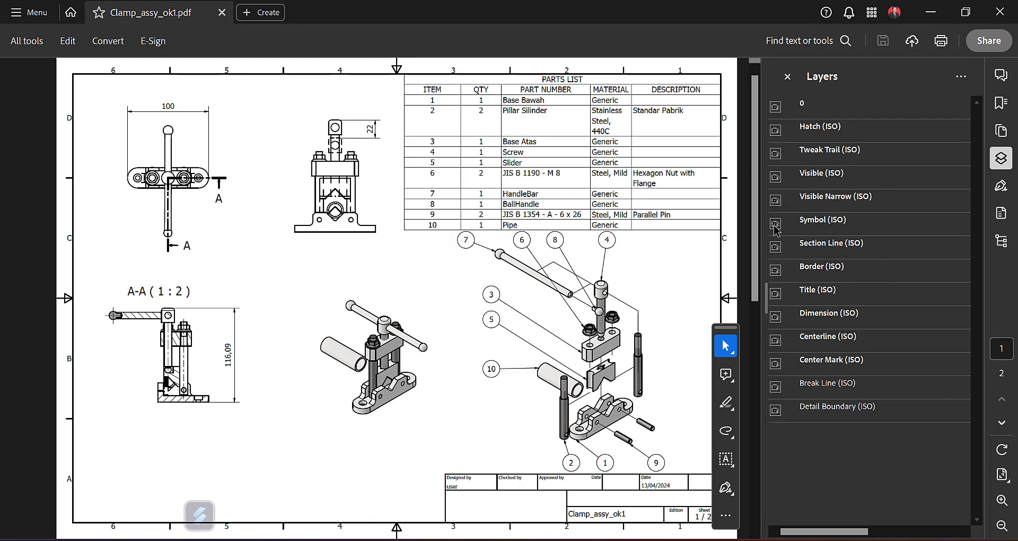
{"action": "left_click", "coordinate": [775, 228]}
{"action": "left_click", "coordinate": [775, 227]}
{"action": "scroll", "coordinate": [432, 115], "scroll_direction": "down", "scroll_amount": 1}
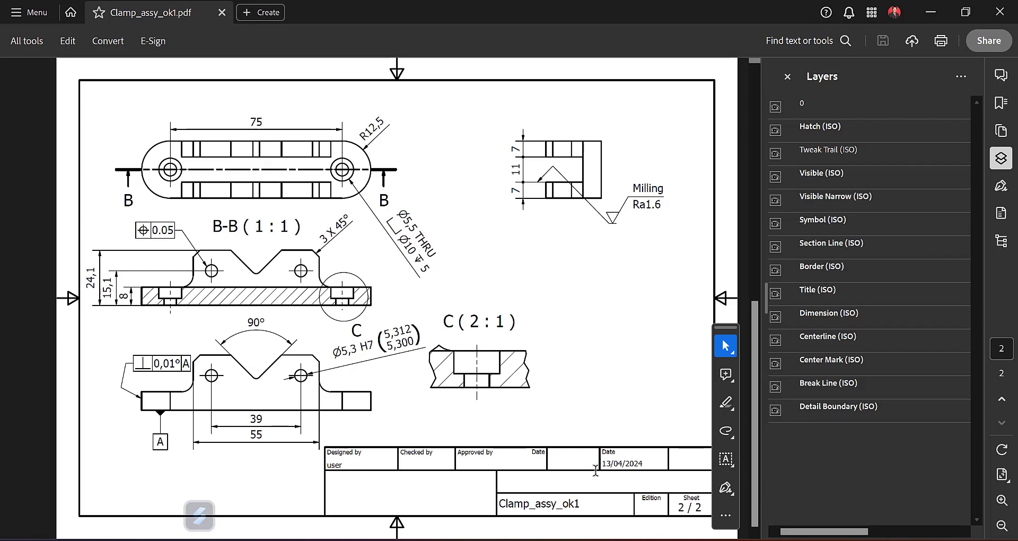
{"action": "scroll", "coordinate": [553, 424], "scroll_direction": "up", "scroll_amount": 2}
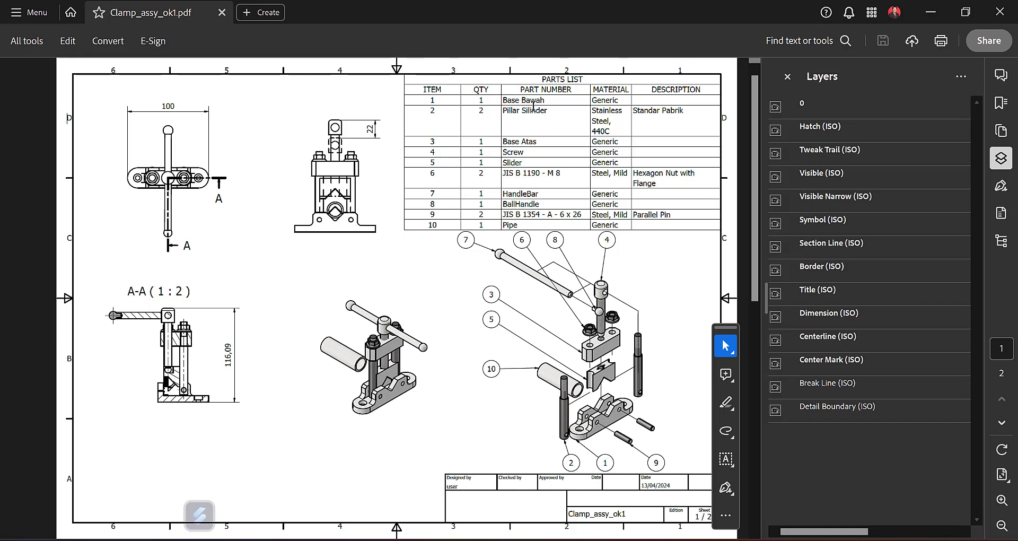
{"action": "scroll", "coordinate": [486, 306], "scroll_direction": "down", "scroll_amount": 2}
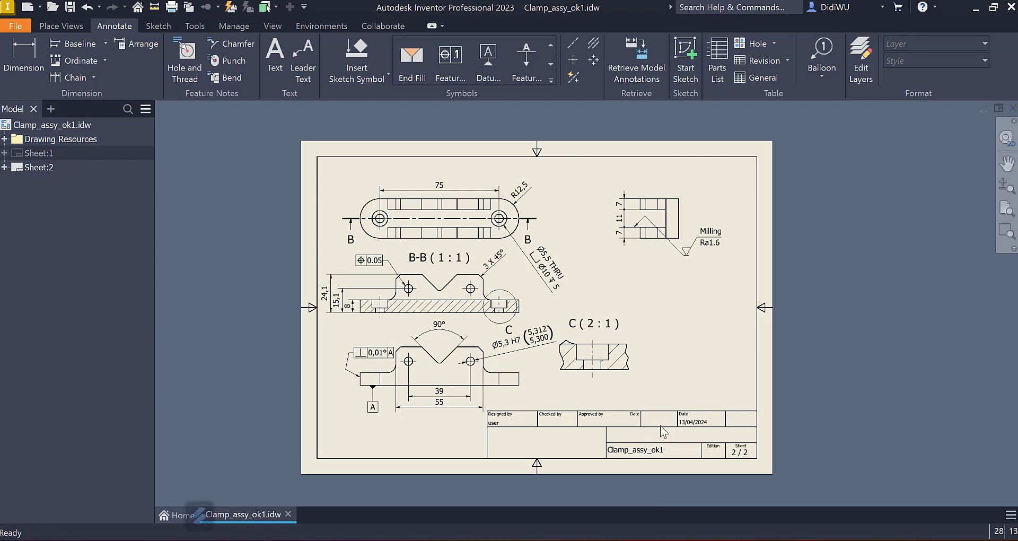
Step: Expand Sheet:2 and its ISO title block in the model tree and open the title block's Field Text
{"action": "left_click", "coordinate": [11, 125]}
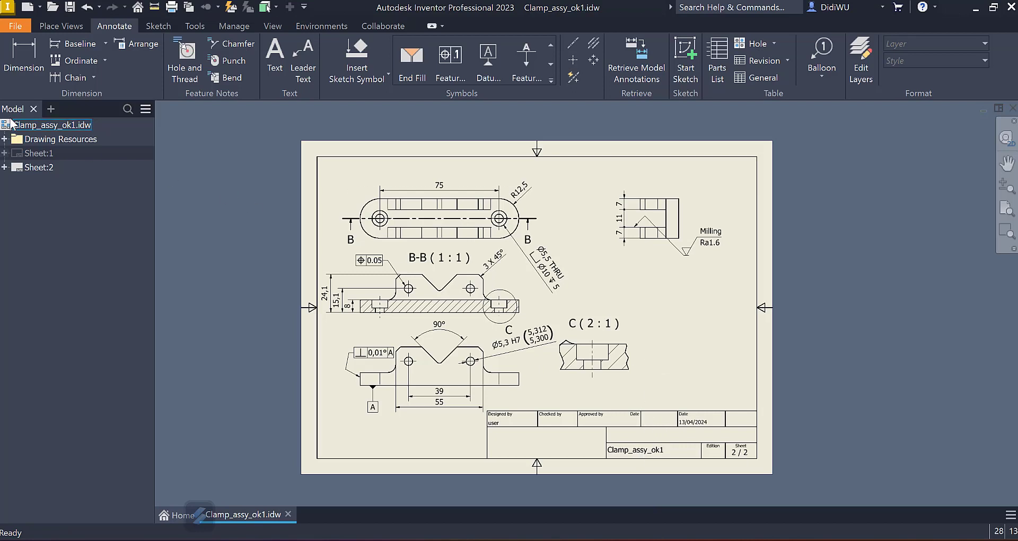
{"action": "left_click", "coordinate": [5, 167]}
{"action": "left_click", "coordinate": [35, 183]}
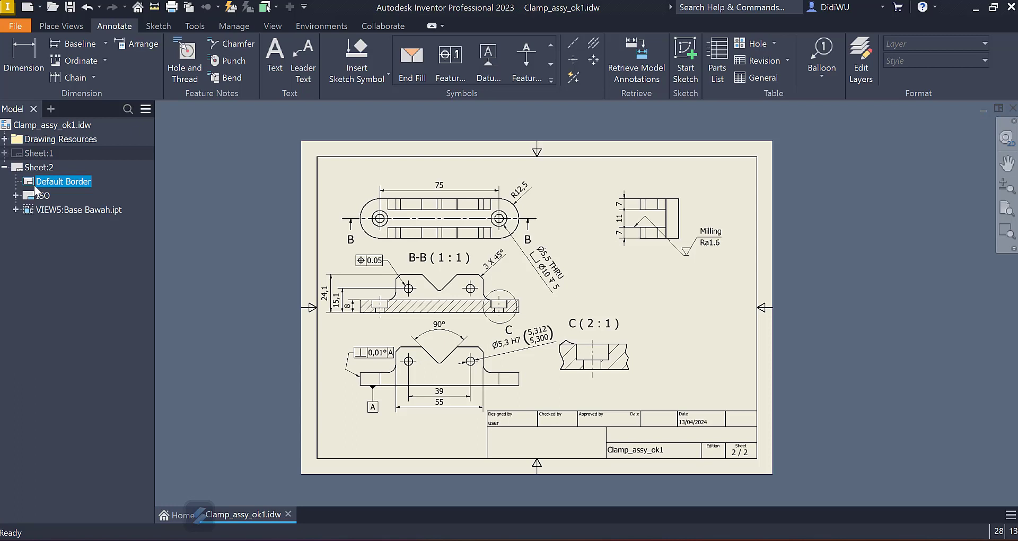
{"action": "left_click", "coordinate": [16, 195]}
{"action": "left_click", "coordinate": [58, 210]}
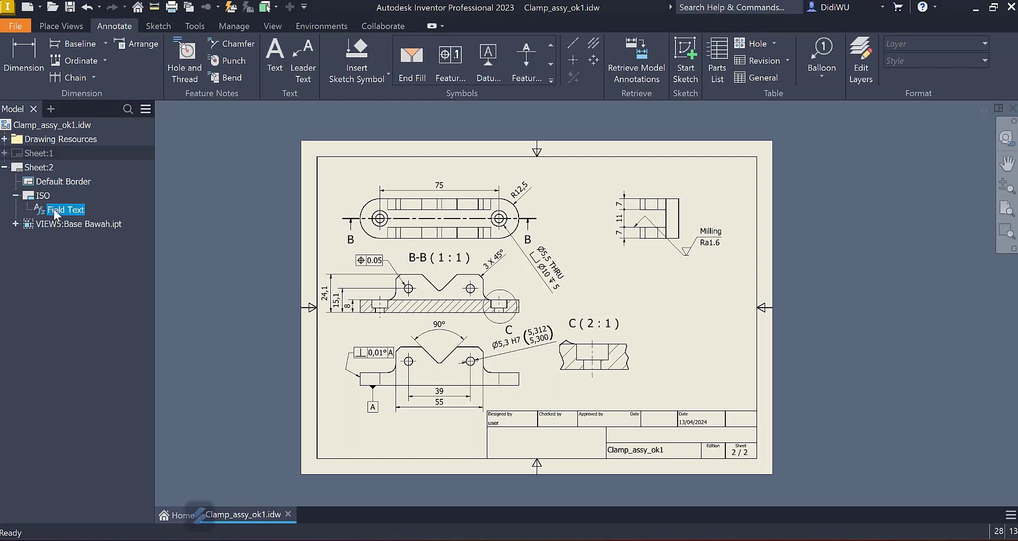
{"action": "double_click", "coordinate": [43, 209]}
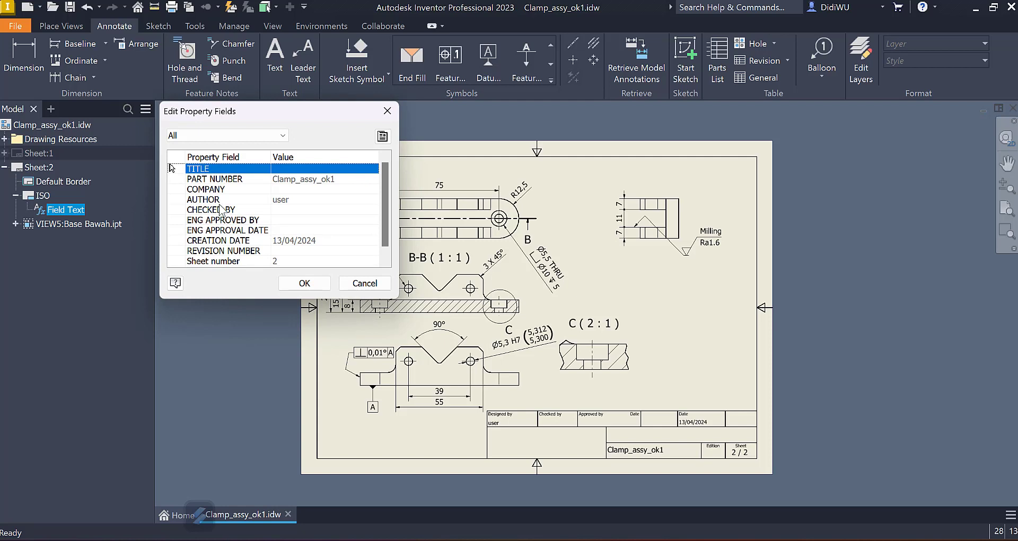
Step: Review the PART NUMBER, CREATION DATE and TITLE property fields, and briefly check the drawing's iProperties
{"action": "left_click", "coordinate": [221, 180]}
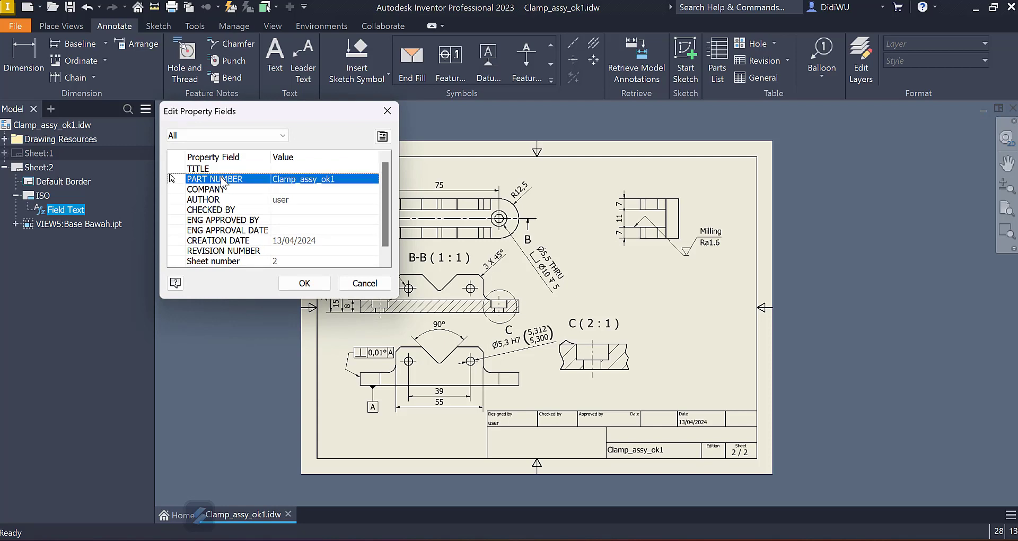
{"action": "scroll", "coordinate": [221, 179], "scroll_direction": "down", "scroll_amount": 1}
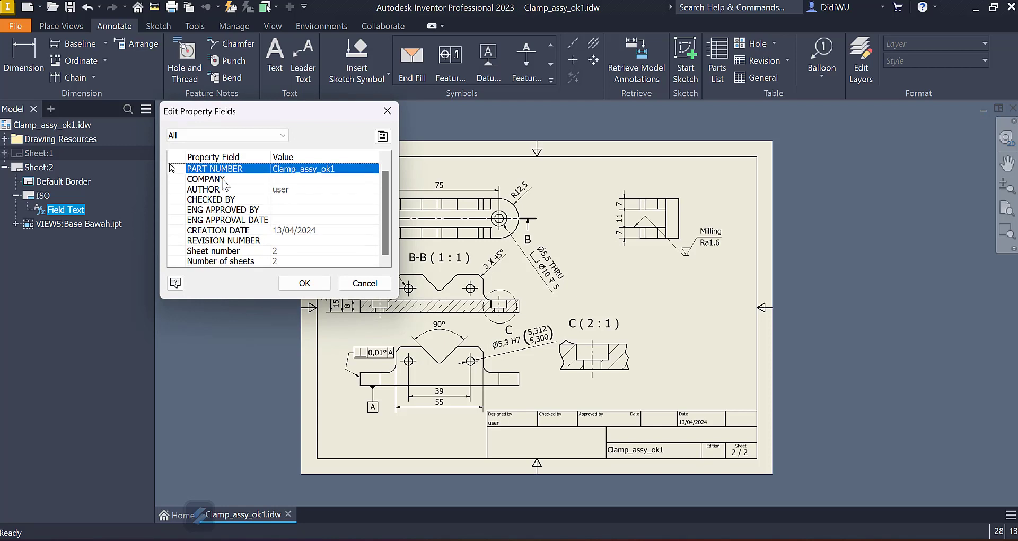
{"action": "scroll", "coordinate": [221, 179], "scroll_direction": "up", "scroll_amount": 1}
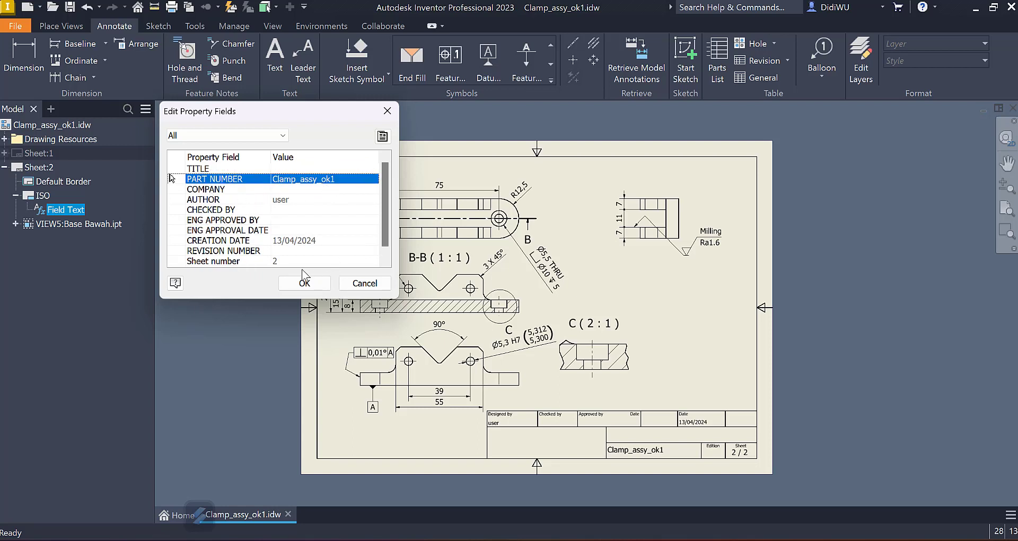
{"action": "left_click", "coordinate": [237, 252]}
{"action": "left_click", "coordinate": [236, 241]}
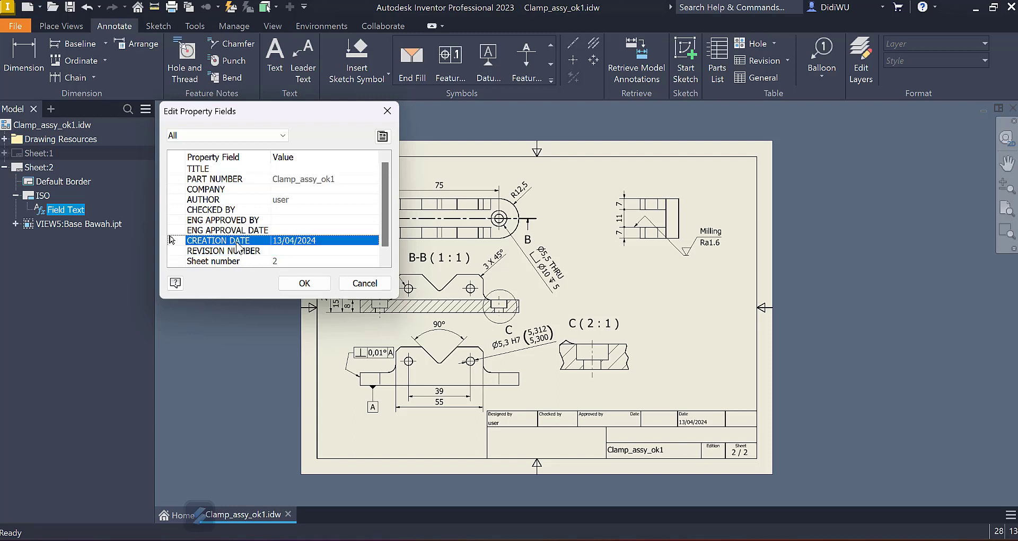
{"action": "left_click", "coordinate": [290, 168]}
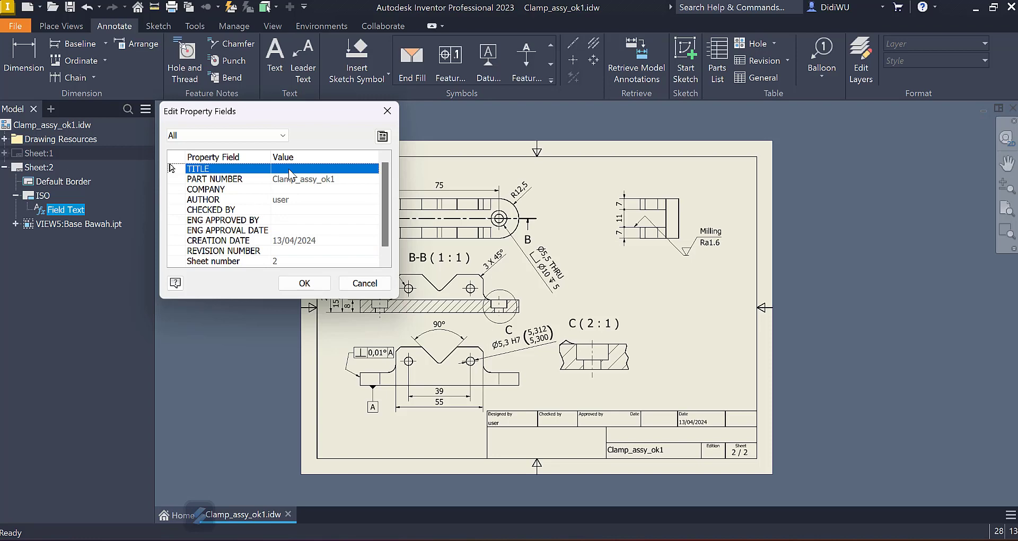
{"action": "left_click", "coordinate": [382, 136]}
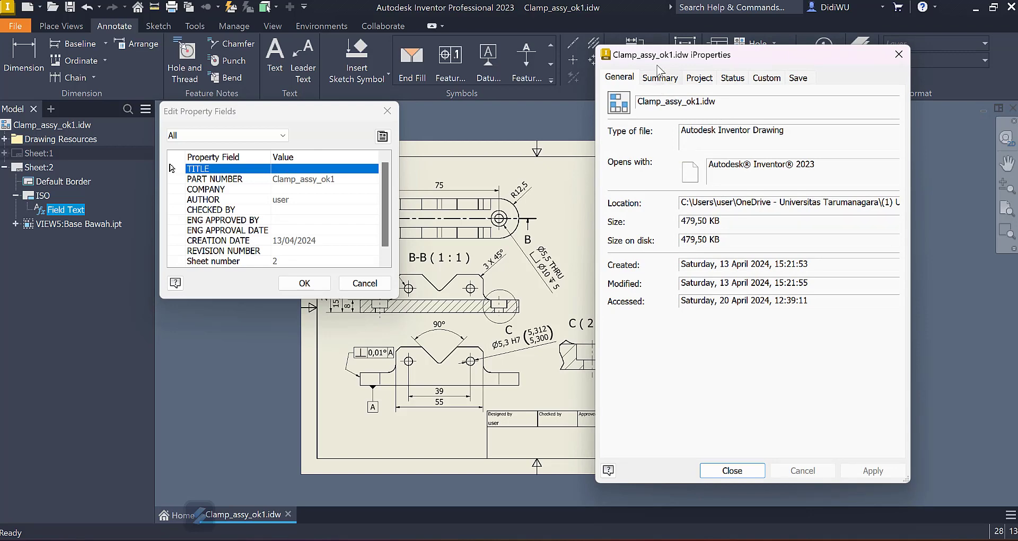
{"action": "left_click", "coordinate": [897, 54]}
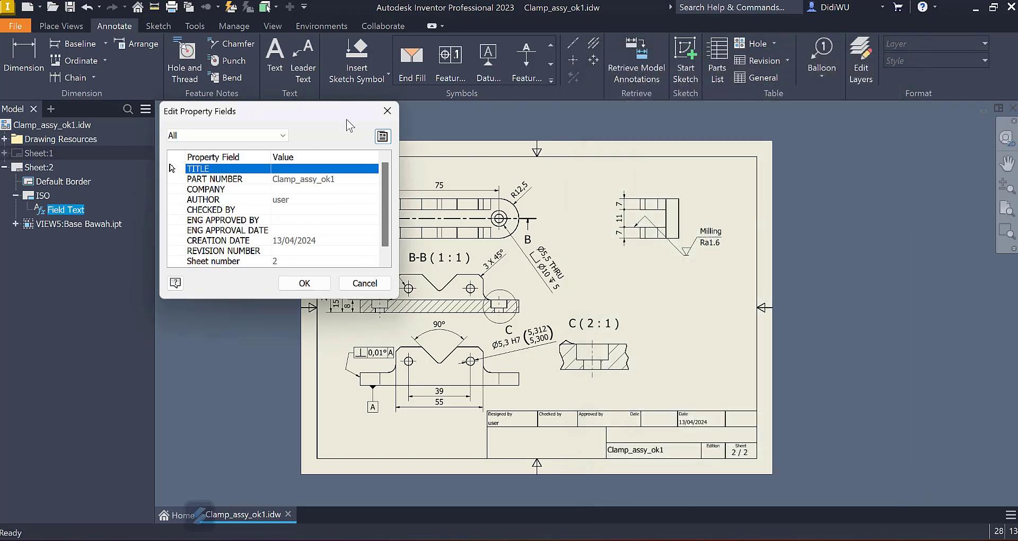
Step: Filter the property fields by iProperties - Drawing, Drawing Properties and Sheet Properties in turn, and return to All
{"action": "left_click", "coordinate": [281, 136]}
{"action": "left_click", "coordinate": [247, 157]}
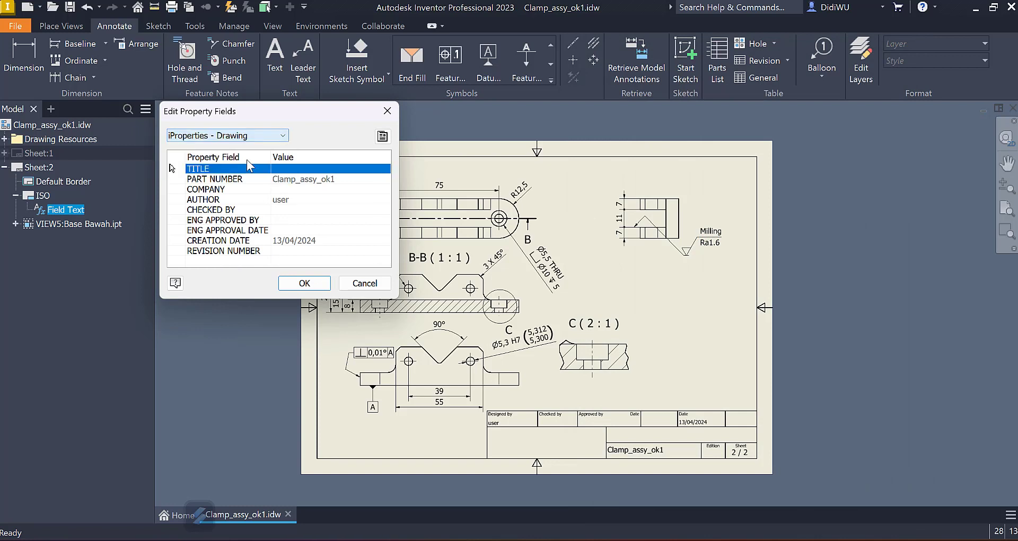
{"action": "left_click", "coordinate": [243, 181]}
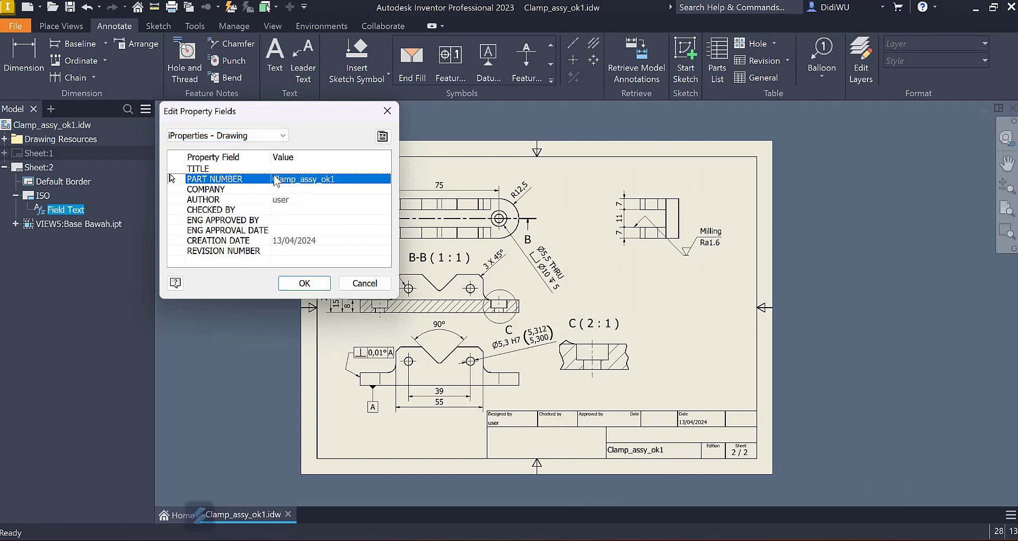
{"action": "left_click", "coordinate": [281, 136]}
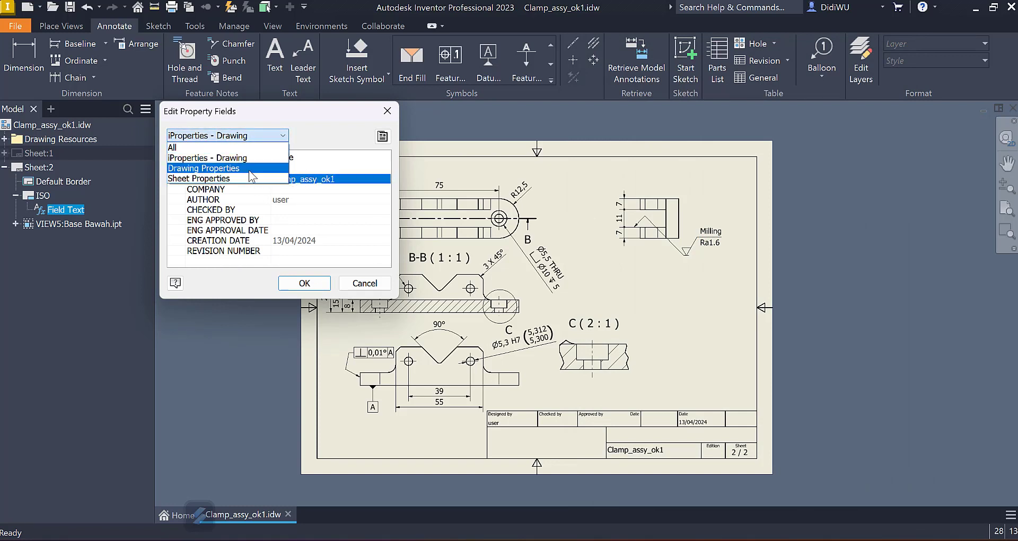
{"action": "left_click", "coordinate": [249, 168]}
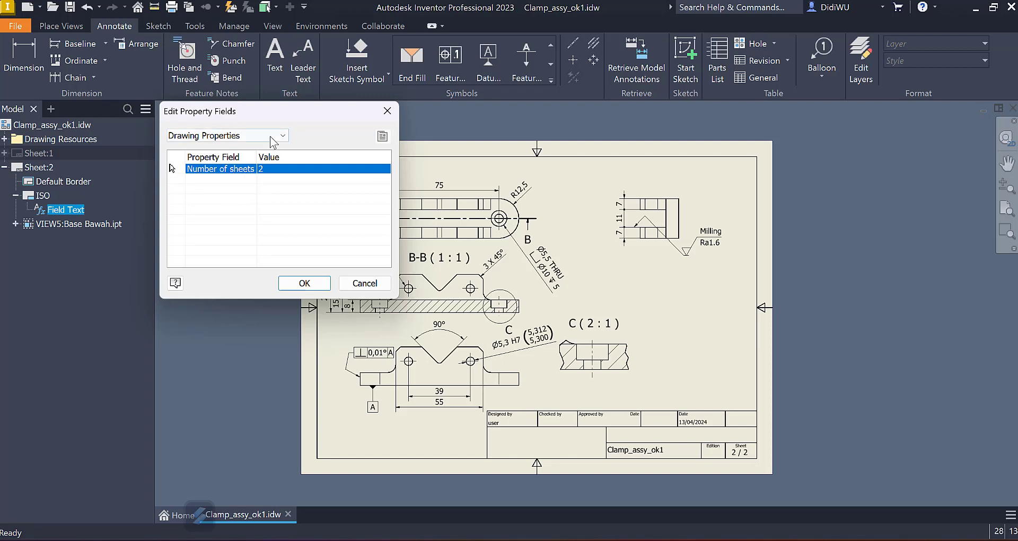
{"action": "left_click", "coordinate": [271, 136]}
{"action": "left_click", "coordinate": [233, 178]}
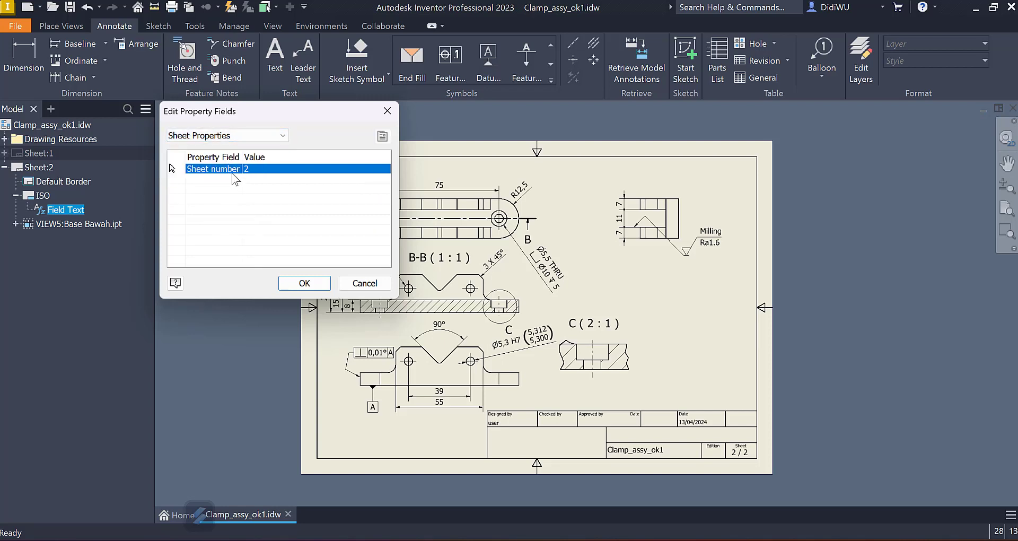
{"action": "left_click", "coordinate": [264, 139]}
{"action": "left_click", "coordinate": [240, 147]}
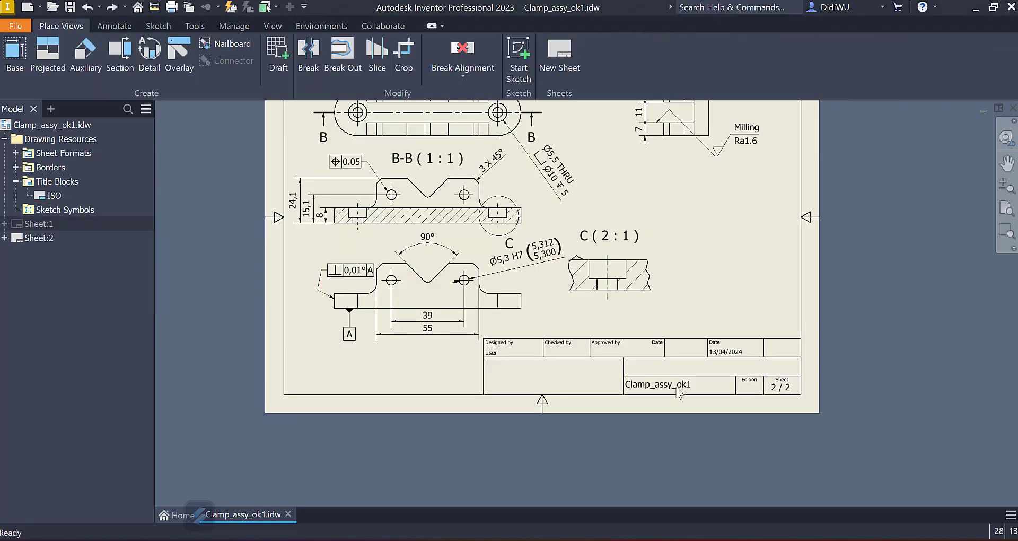
Step: Check the title block on Sheet:2, compare it with the one on Sheet:1 and reactivate Sheet:2
{"action": "middle_click_drag", "start_coordinate": [677, 313], "coordinate": [662, 388]}
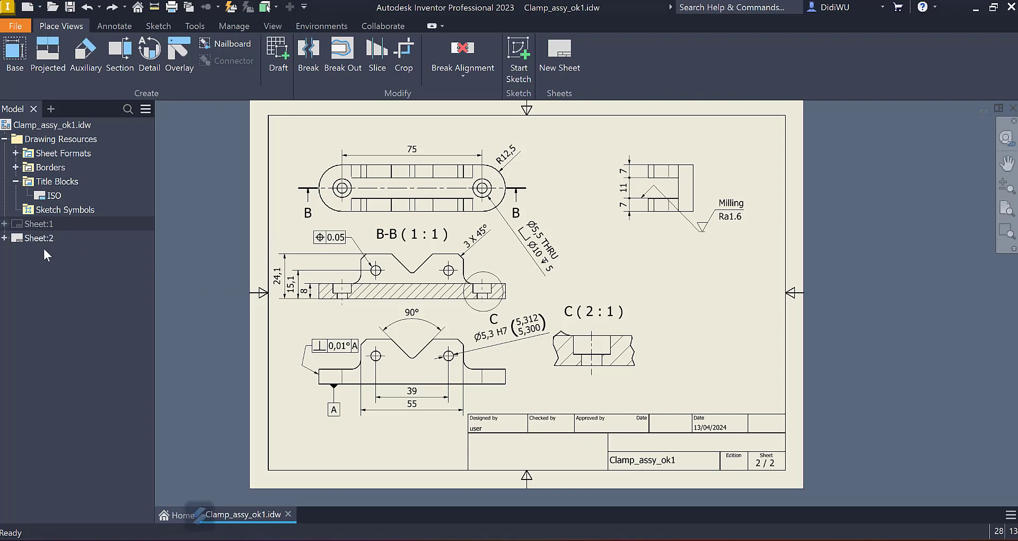
{"action": "left_click", "coordinate": [5, 238]}
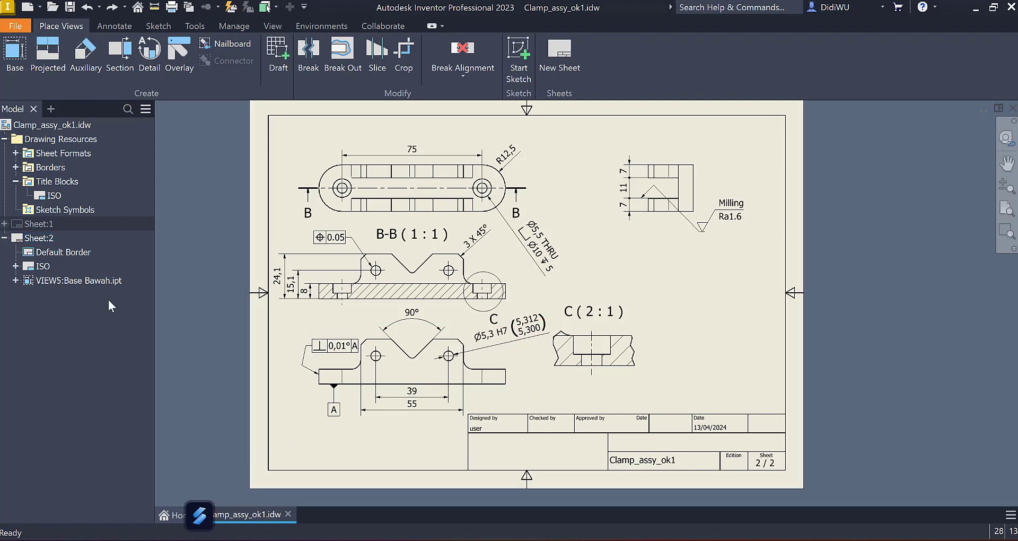
{"action": "double_click", "coordinate": [25, 225]}
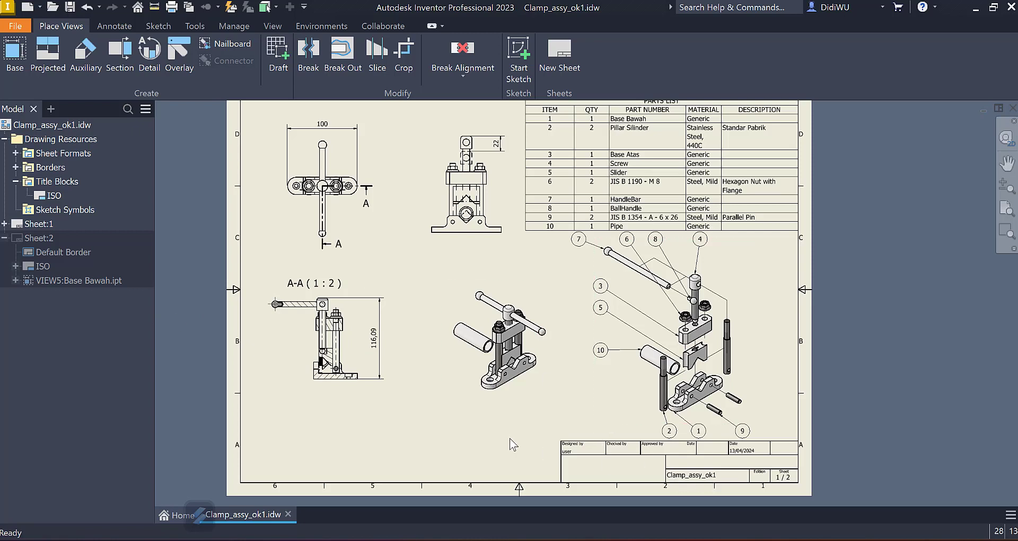
{"action": "double_click", "coordinate": [20, 240]}
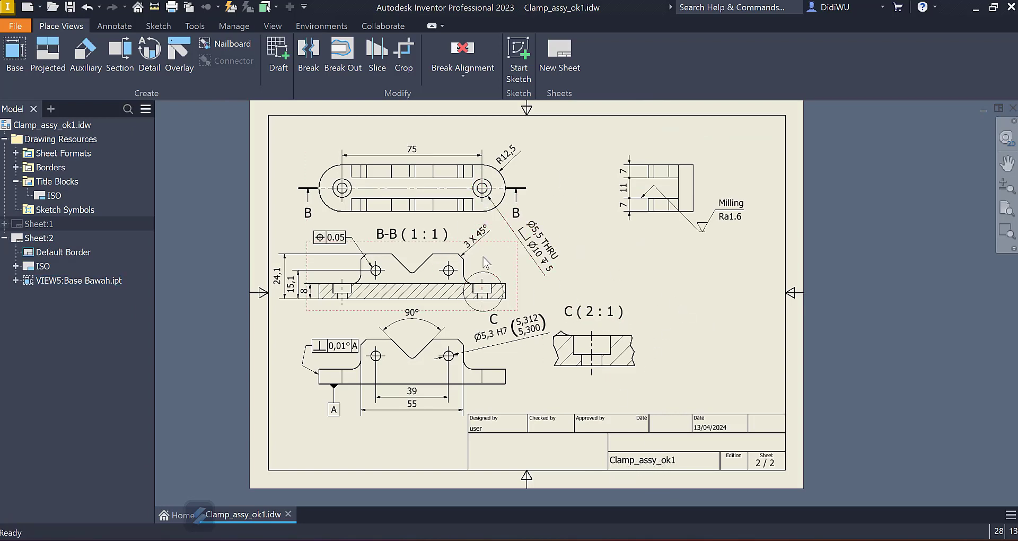
Step: Open the definition of Sheet:2's ISO title block and delete the existing <PART NUMBER> entry from its text field
{"action": "right_click", "coordinate": [26, 268]}
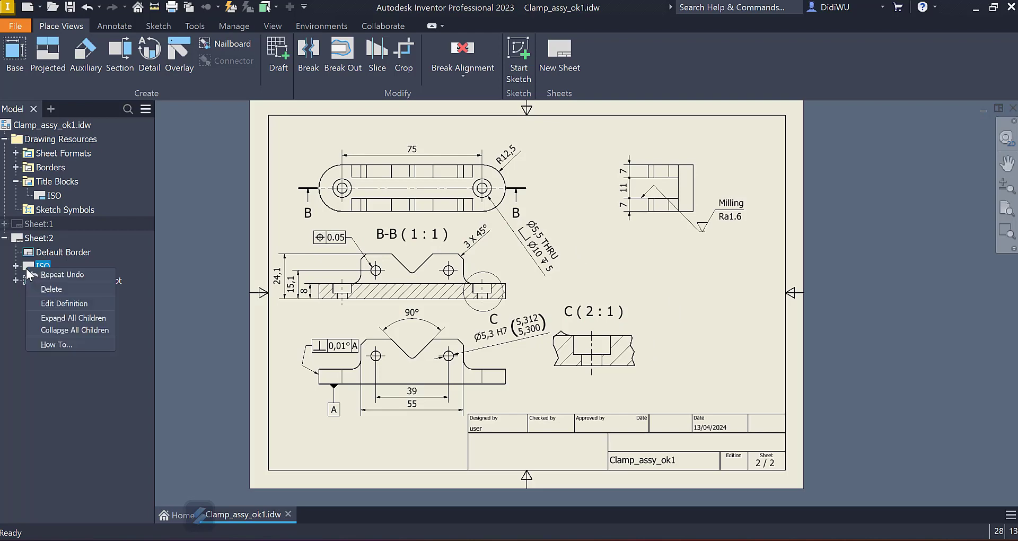
{"action": "left_click", "coordinate": [35, 302]}
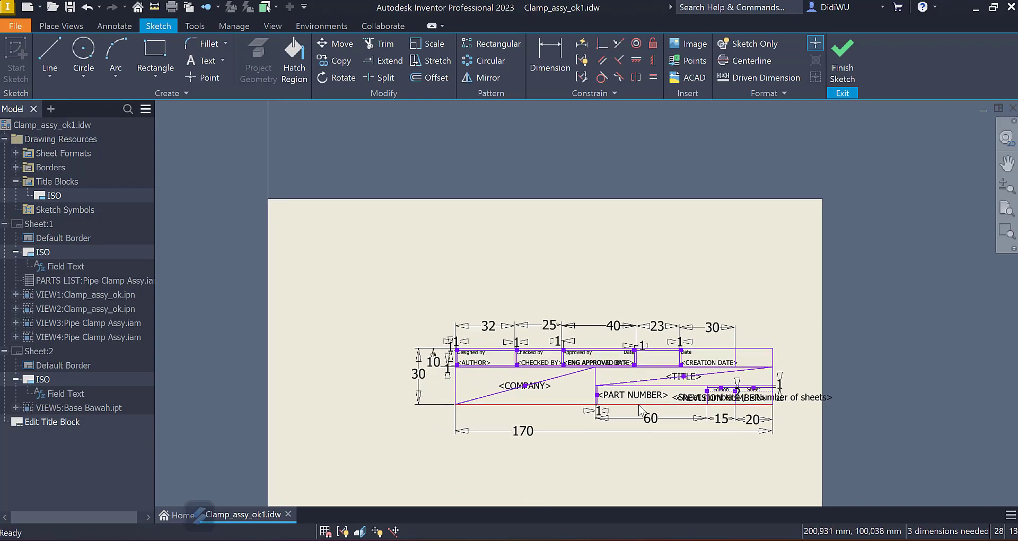
{"action": "scroll", "coordinate": [644, 408], "scroll_direction": "up", "scroll_amount": 5}
{"action": "left_click", "coordinate": [648, 383]}
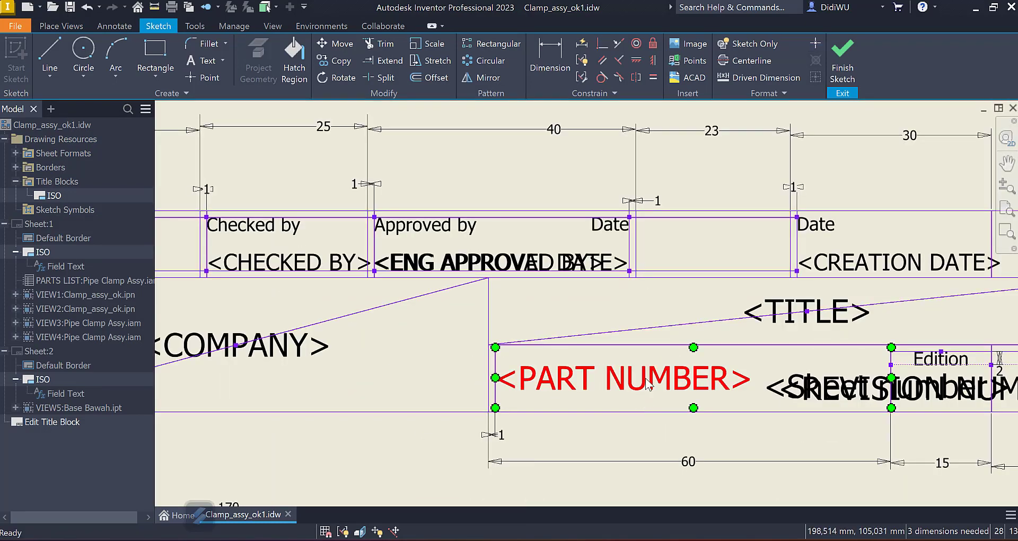
{"action": "double_click", "coordinate": [647, 383]}
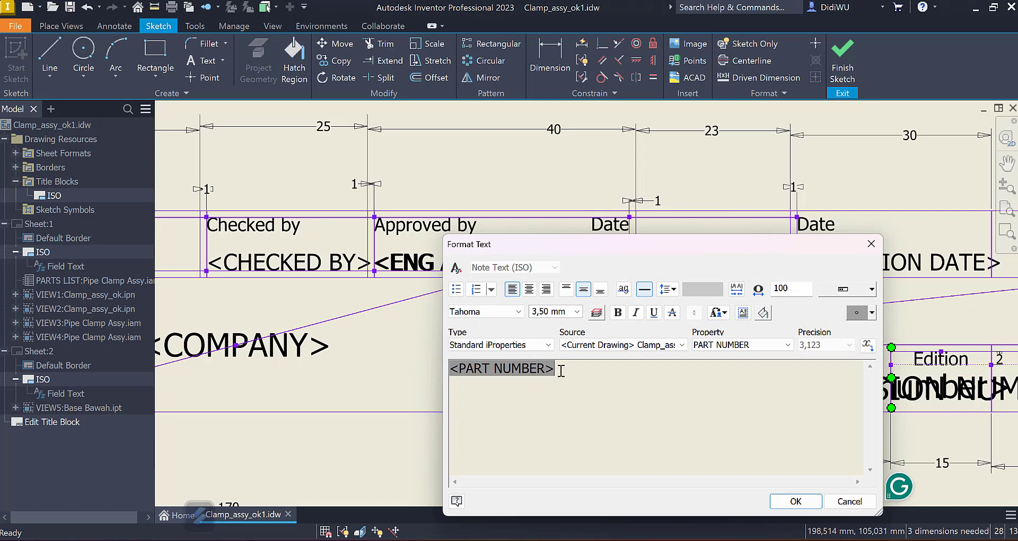
{"action": "key", "text": "Delete"}
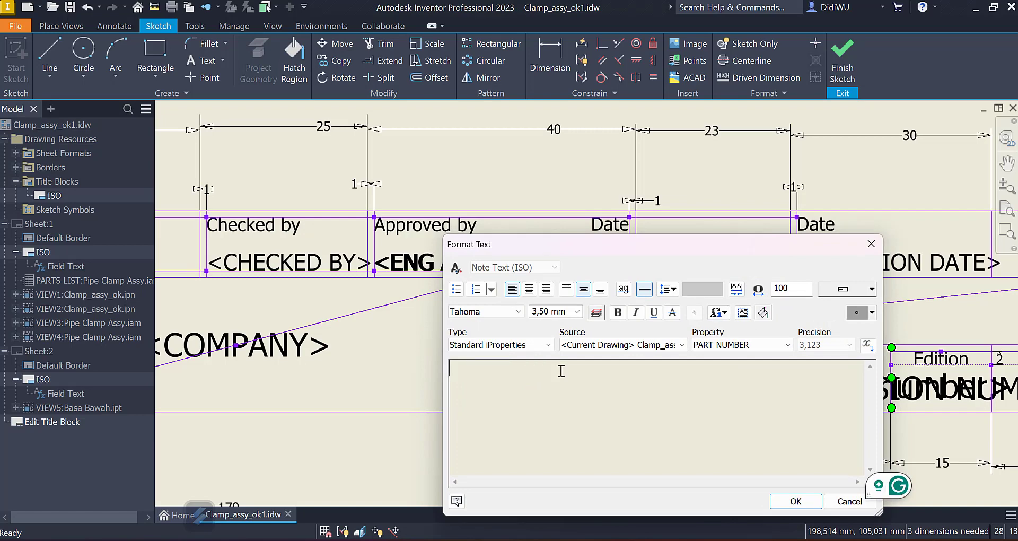
Step: Insert the PART NUMBER property from the primary or attached model Base Bawah.ipt in that field and save the edits to the ISO title block
{"action": "left_click", "coordinate": [582, 345]}
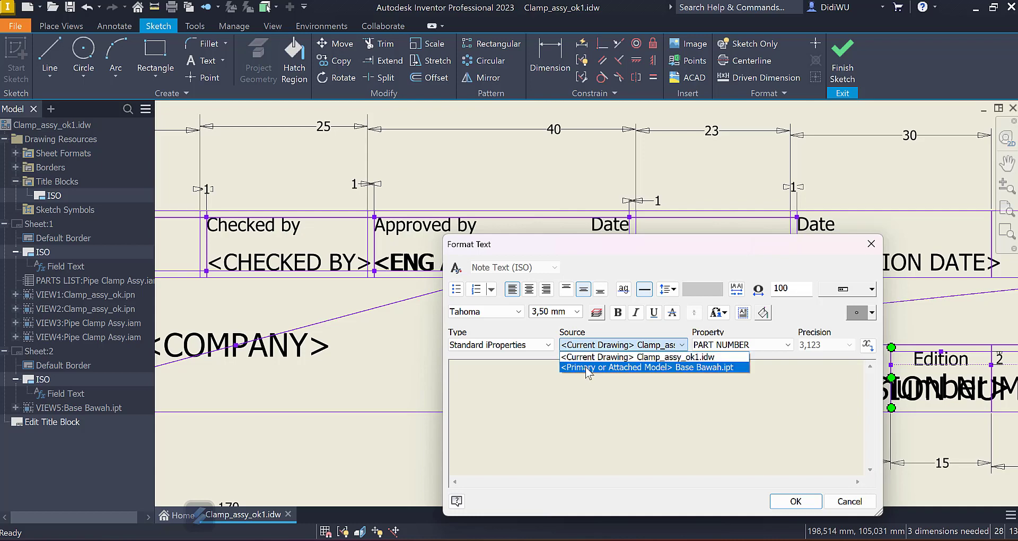
{"action": "left_click", "coordinate": [644, 369]}
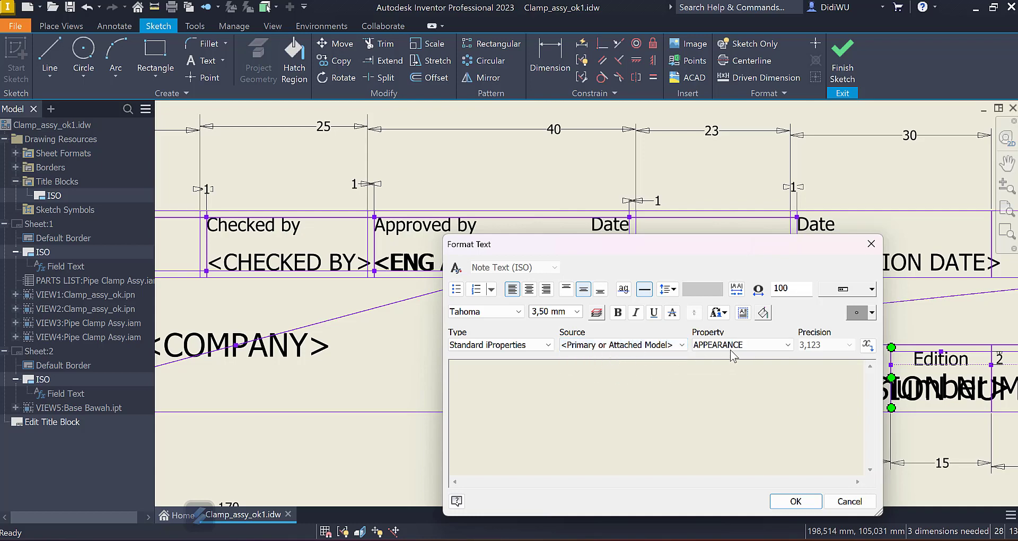
{"action": "left_click", "coordinate": [789, 345]}
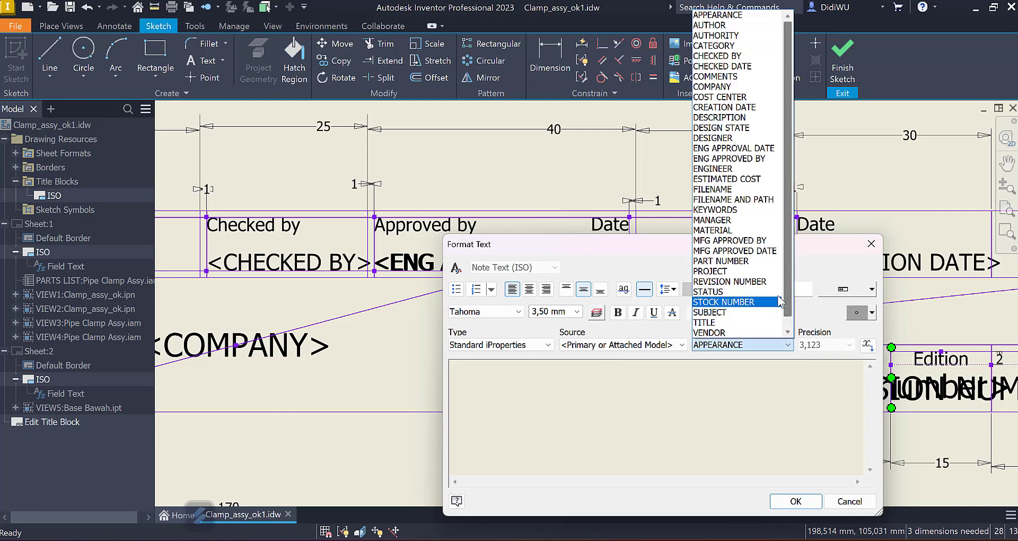
{"action": "left_click", "coordinate": [754, 259]}
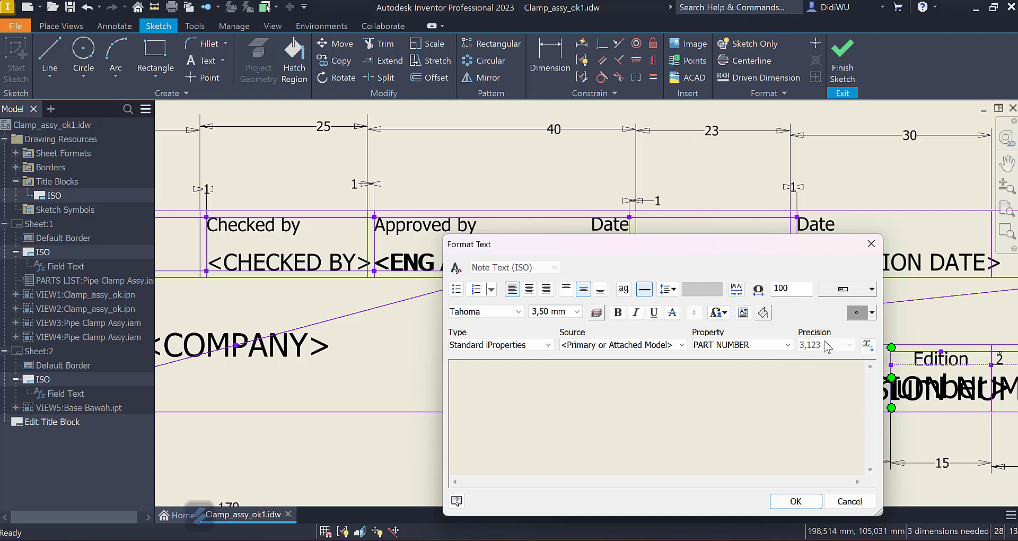
{"action": "left_click", "coordinate": [867, 346]}
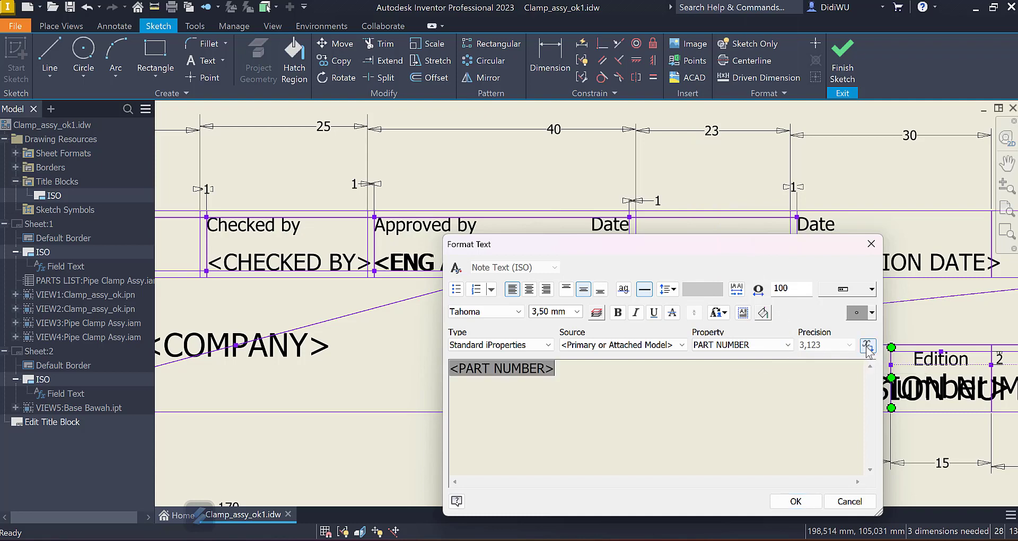
{"action": "left_click", "coordinate": [795, 500]}
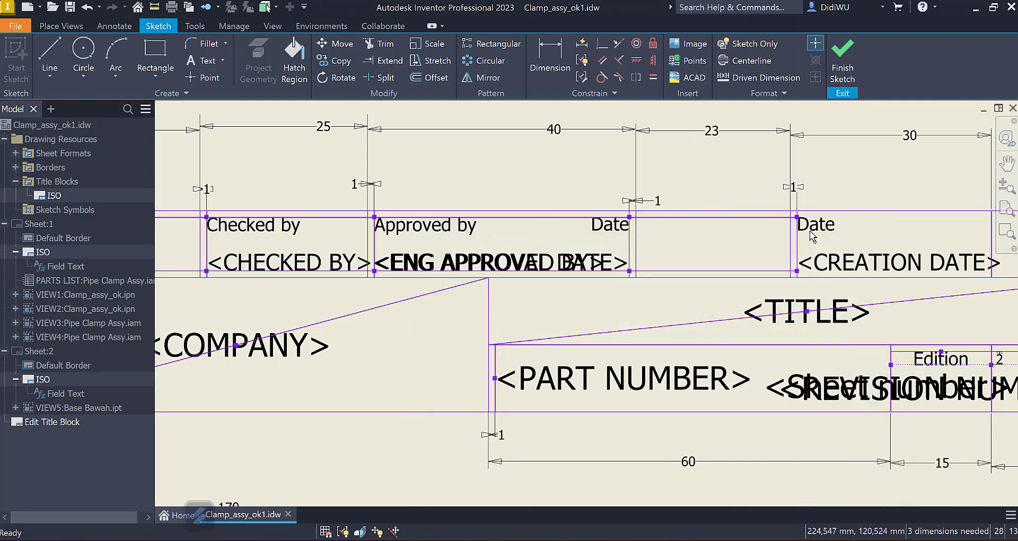
{"action": "left_click", "coordinate": [852, 76]}
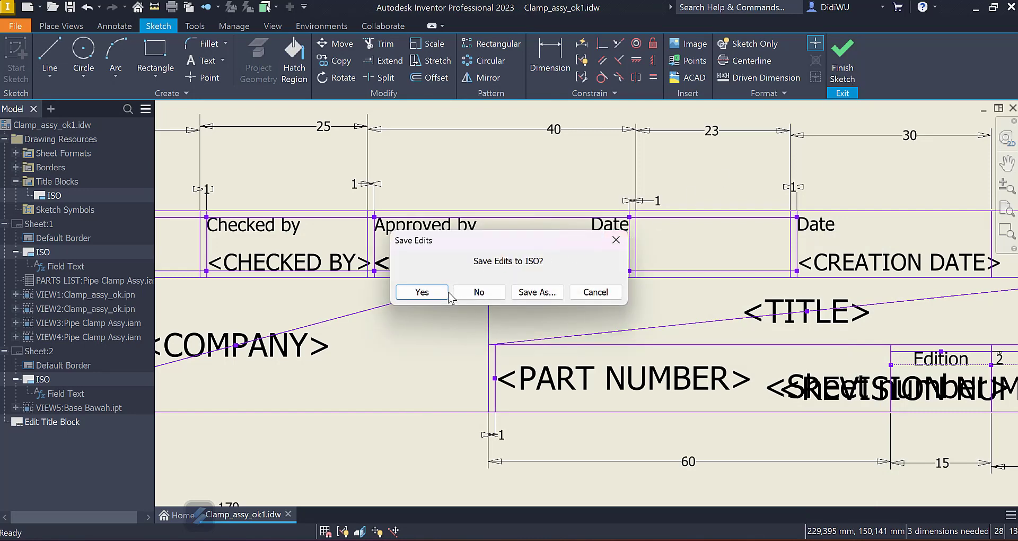
{"action": "left_click", "coordinate": [431, 295]}
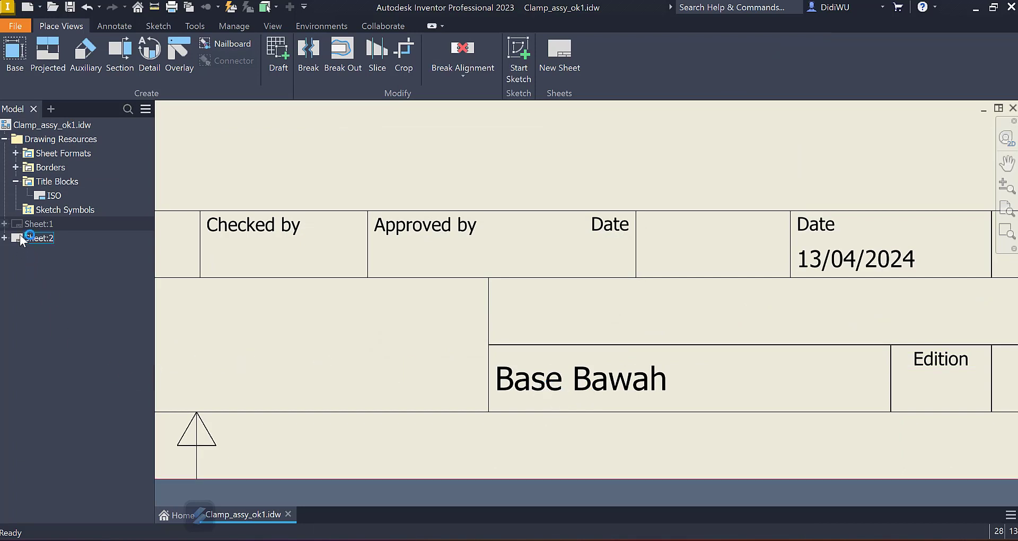
Step: Add a new blank sheet to the drawing after Sheet:2
{"action": "left_click", "coordinate": [12, 253]}
{"action": "left_click", "coordinate": [559, 51]}
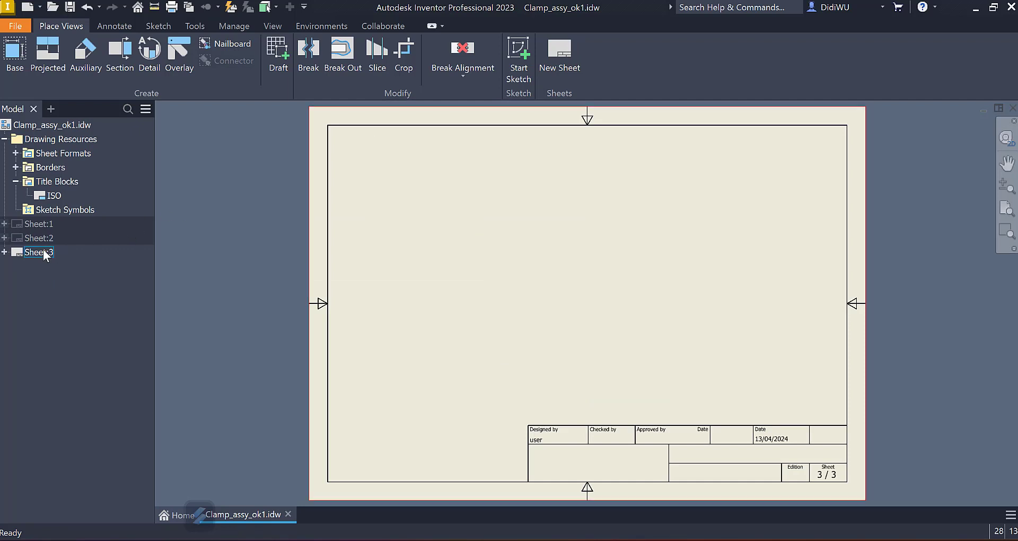
Step: Inspect the PART NUMBER text field in the definition of Sheet:3's ISO title block and exit without saving edits
{"action": "left_click", "coordinate": [6, 251]}
{"action": "right_click", "coordinate": [25, 281]}
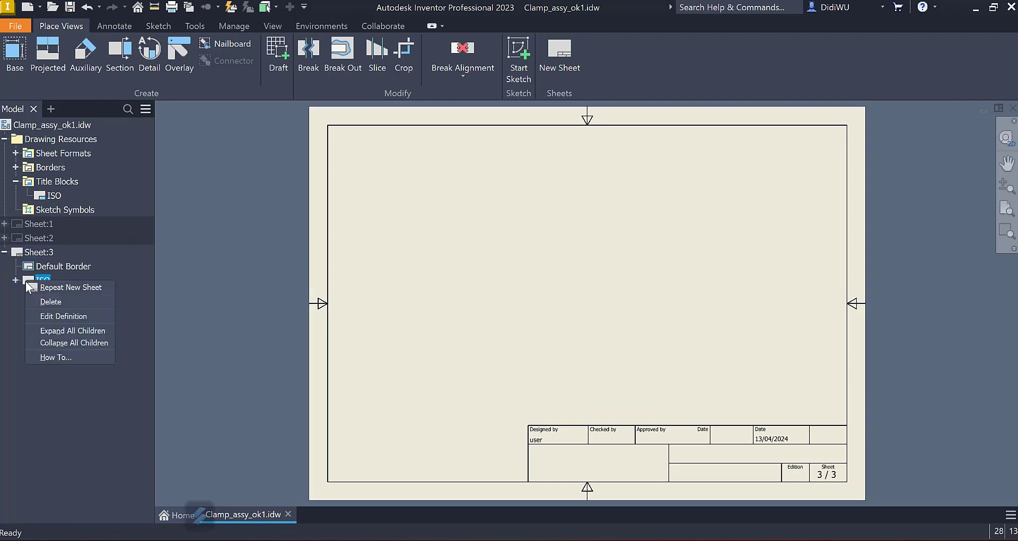
{"action": "left_click", "coordinate": [70, 317]}
{"action": "left_click", "coordinate": [710, 477]}
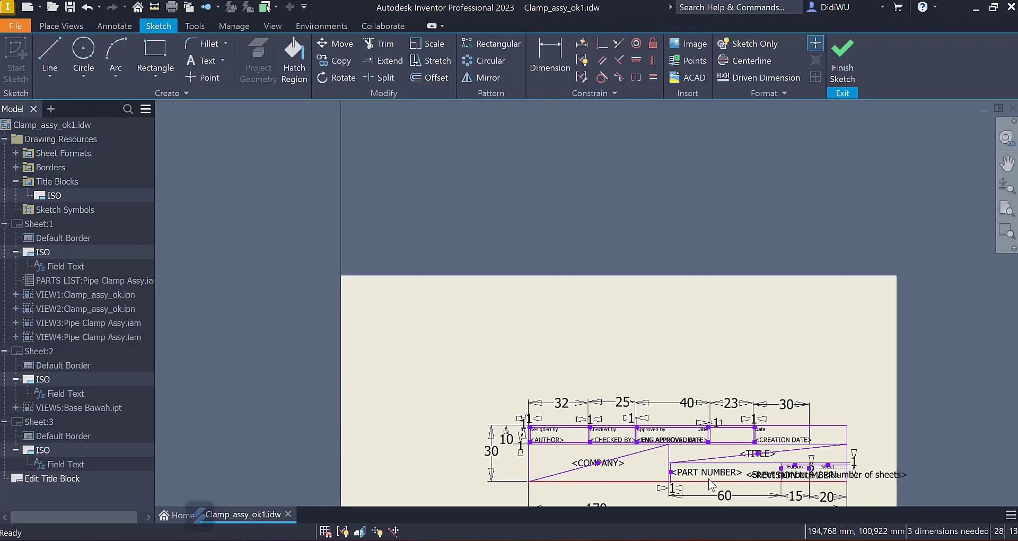
{"action": "double_click", "coordinate": [711, 480]}
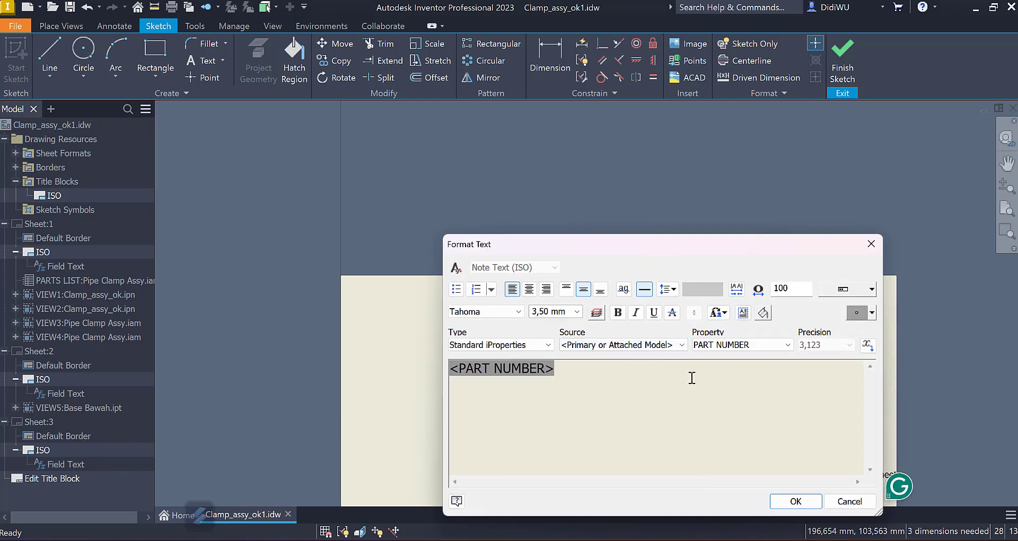
{"action": "left_click", "coordinate": [849, 504]}
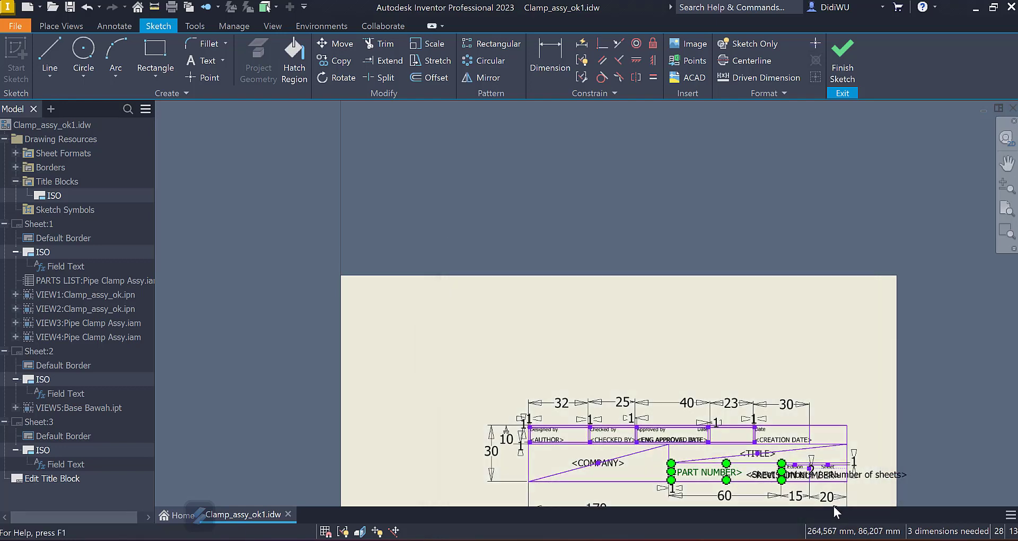
{"action": "left_click", "coordinate": [842, 60]}
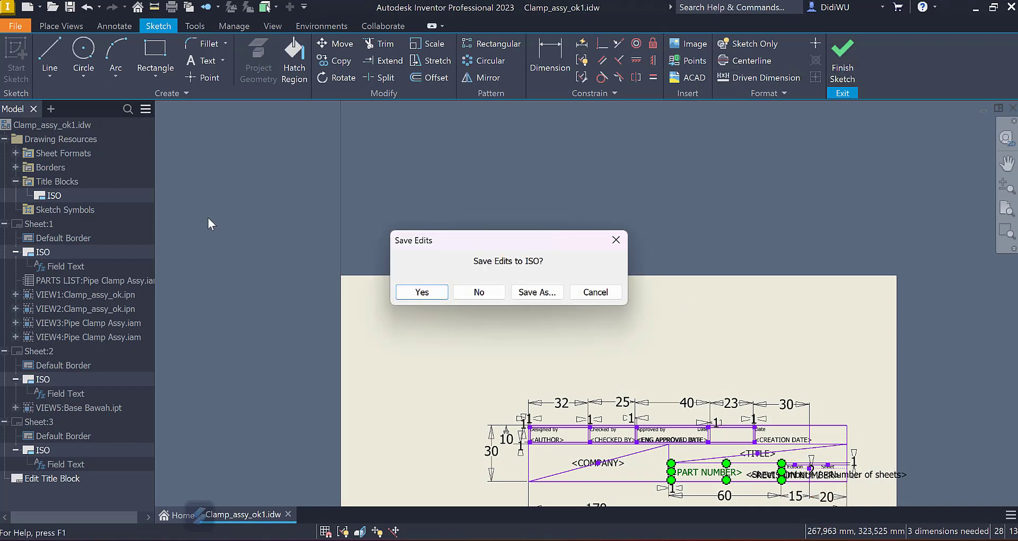
{"action": "left_click", "coordinate": [477, 291]}
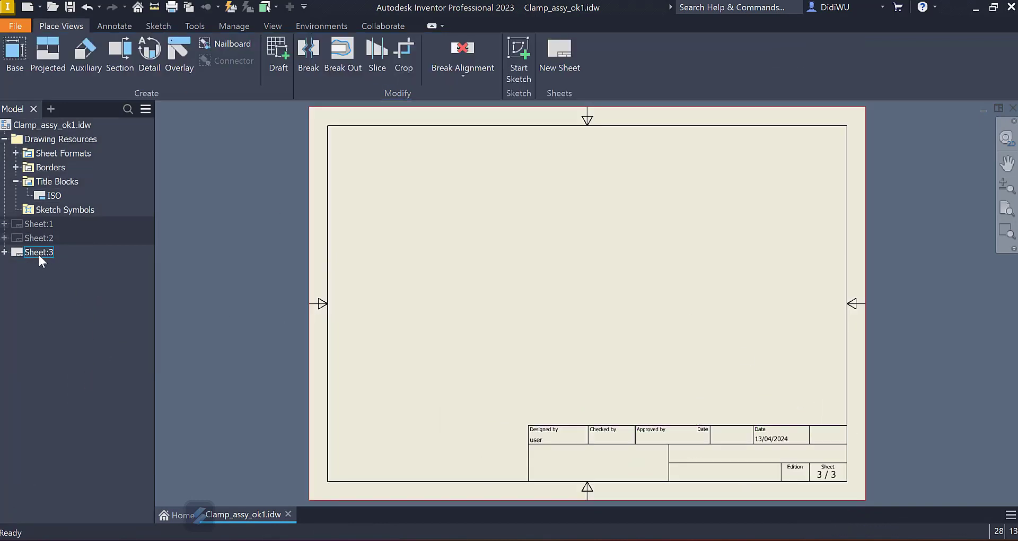
Step: Place a base view of HandleBar.ipt in the RIGHT orientation on Sheet:3 and move it to the sheet's upper-left area
{"action": "left_click", "coordinate": [15, 53]}
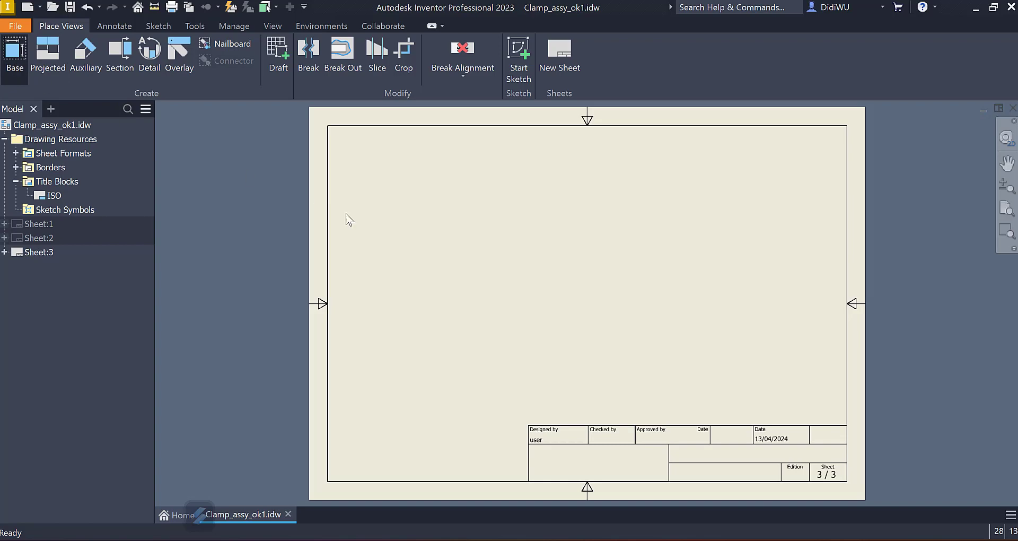
{"action": "left_click", "coordinate": [302, 96]}
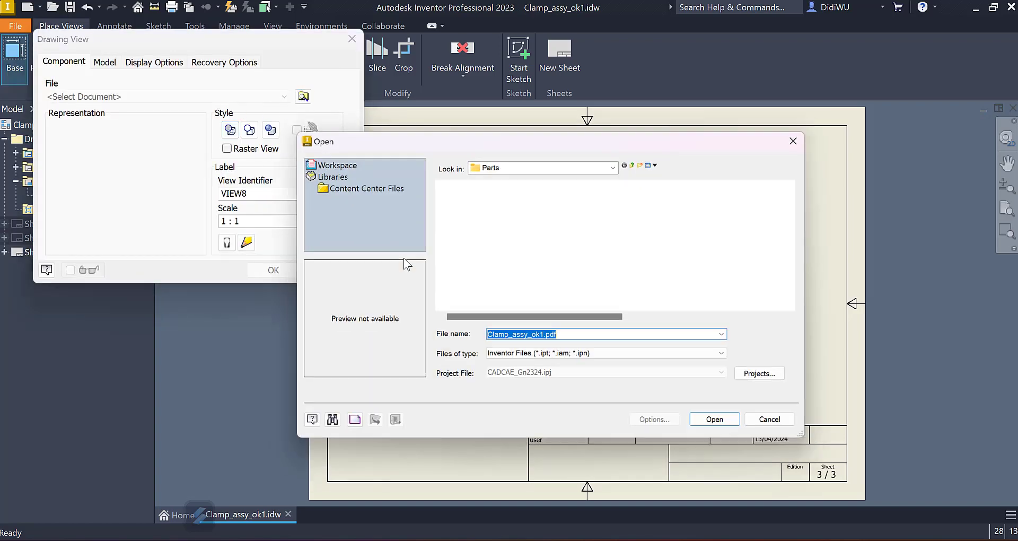
{"action": "left_click", "coordinate": [492, 274]}
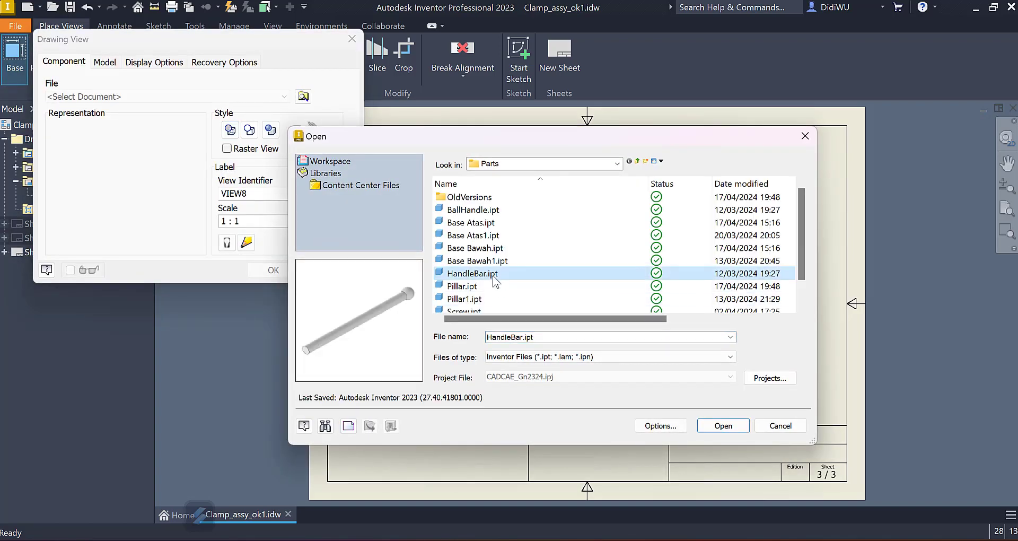
{"action": "left_click", "coordinate": [723, 426]}
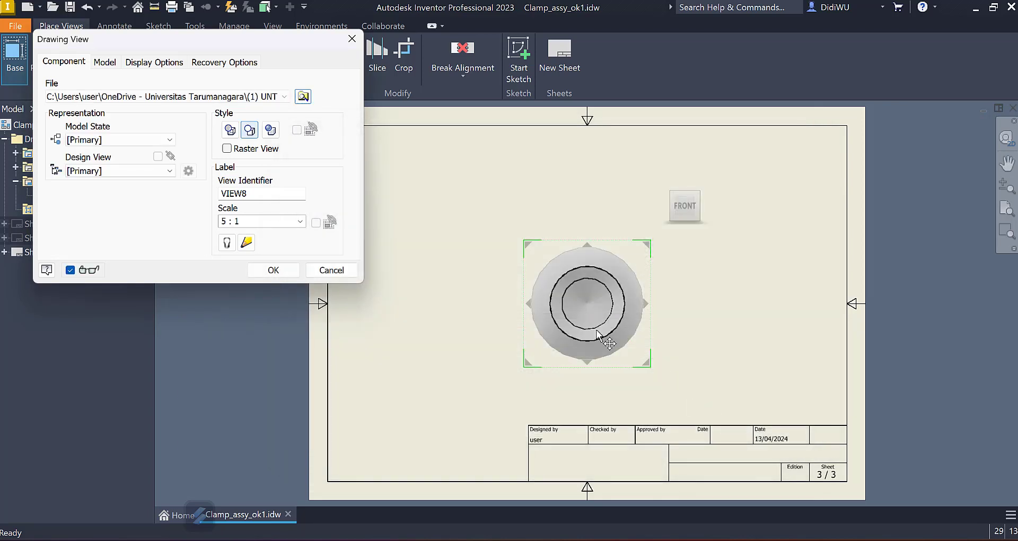
{"action": "left_click", "coordinate": [705, 207]}
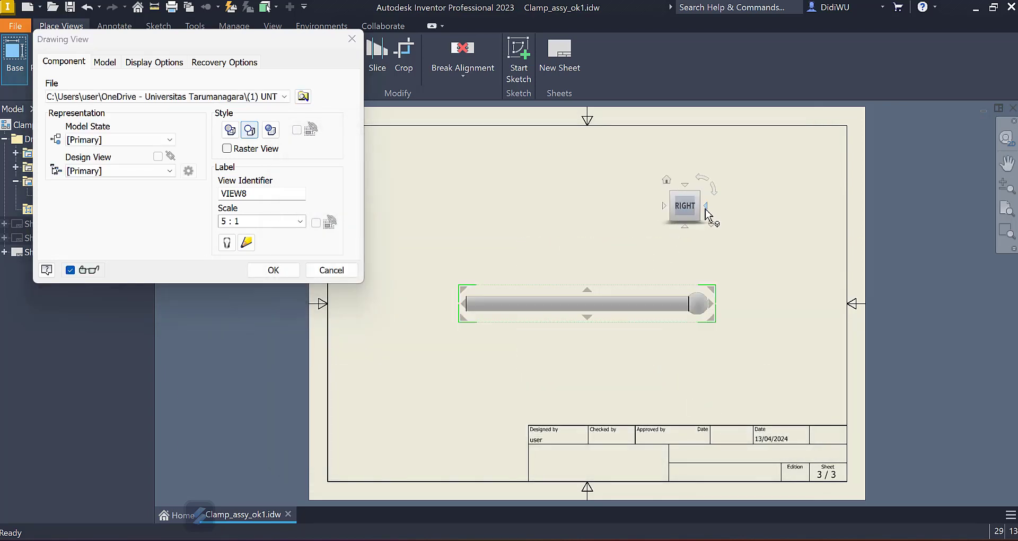
{"action": "left_click", "coordinate": [276, 268]}
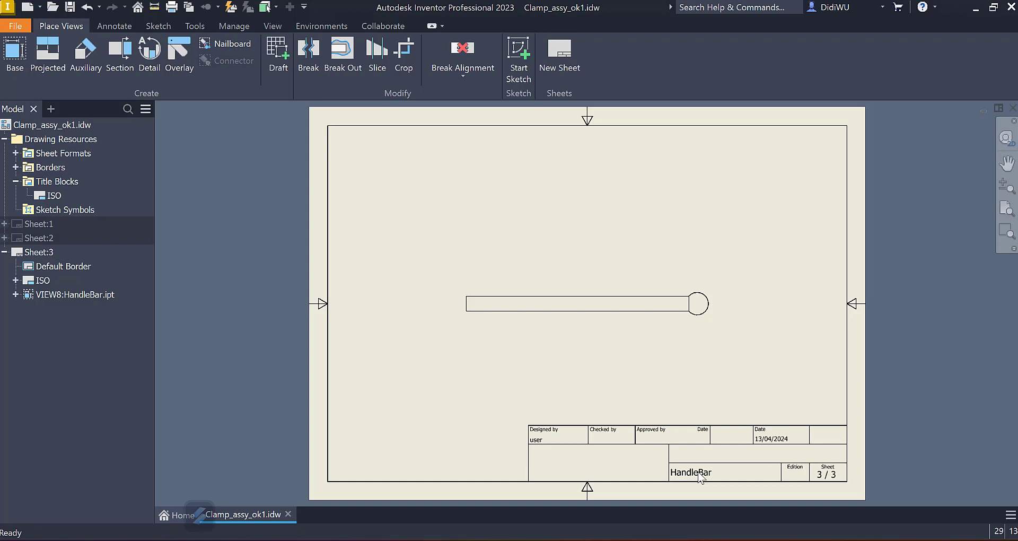
{"action": "left_click_drag", "start_coordinate": [536, 287], "coordinate": [465, 211]}
{"action": "left_click", "coordinate": [538, 297]}
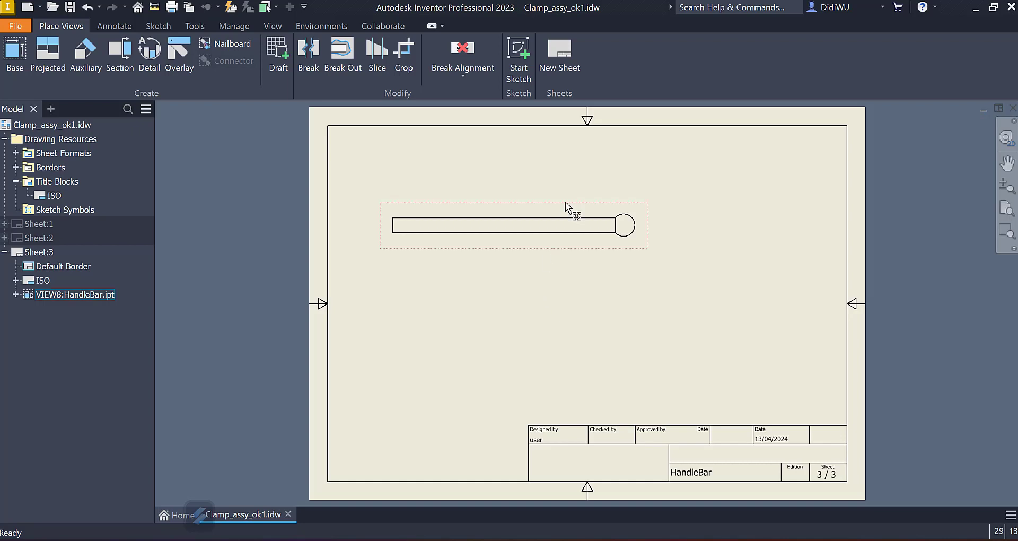
Step: Collapse Sheet:3's entries and activate Sheet:1 to view the whole pipe clamp assembly drawing
{"action": "left_click", "coordinate": [5, 251]}
{"action": "double_click", "coordinate": [21, 223]}
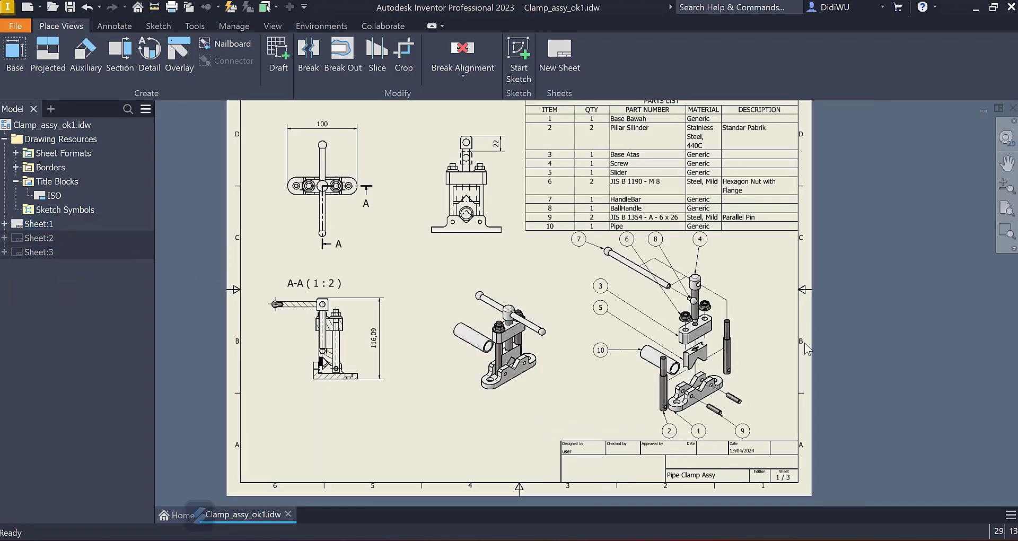
{"action": "mouse_move", "coordinate": [824, 339]}
{"action": "middle_mouse_down"}
{"action": "mouse_move", "coordinate": [836, 366]}
{"action": "mouse_move", "coordinate": [838, 350]}
{"action": "middle_mouse_up"}
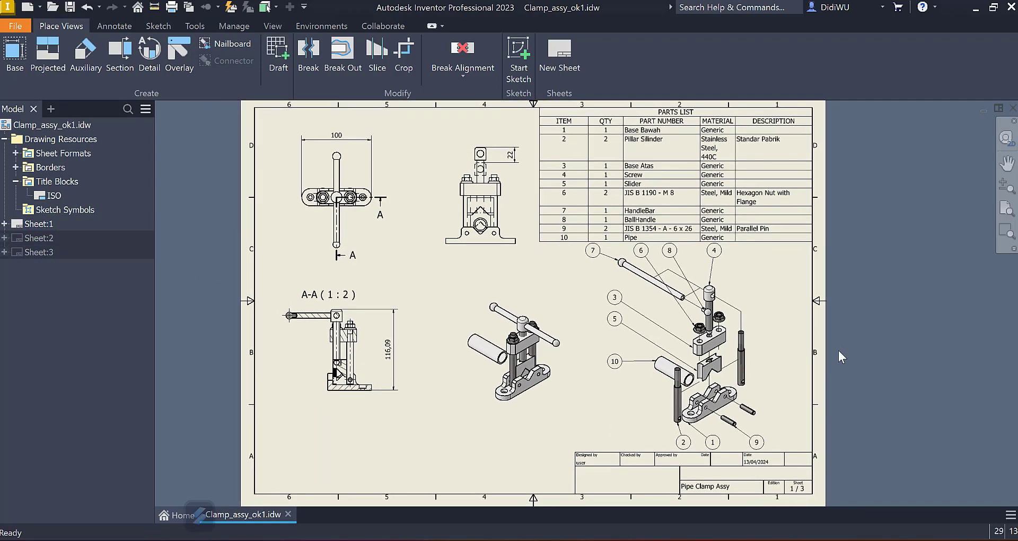